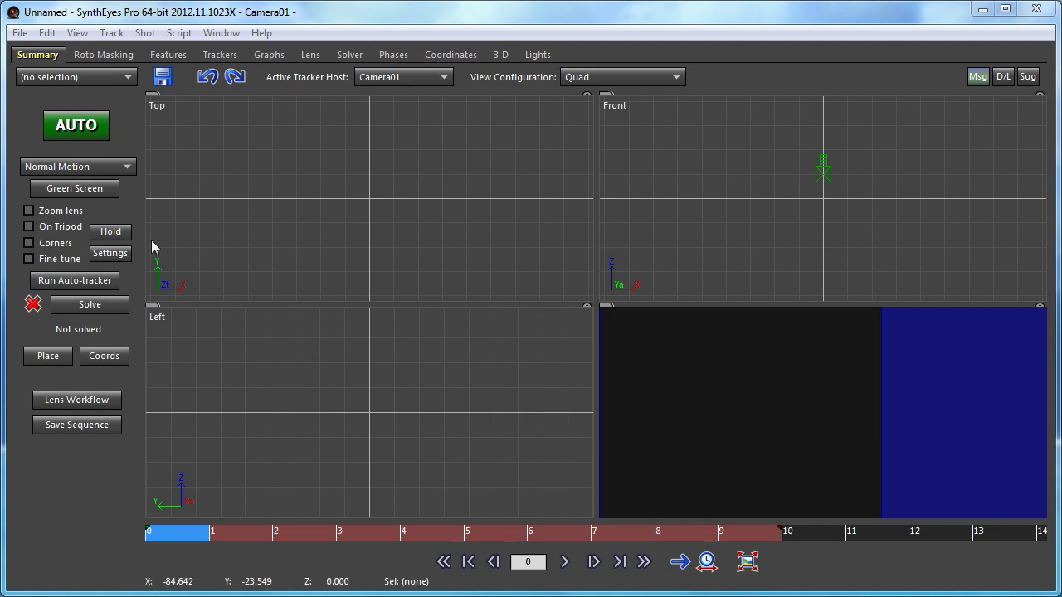
Create a new scene from the Artbeats shot B017-C081.mov and accept its 24 fps, 1920x1080 shot settings
{"action": "left_click", "coordinate": [20, 33]}
{"action": "left_click", "coordinate": [33, 58]}
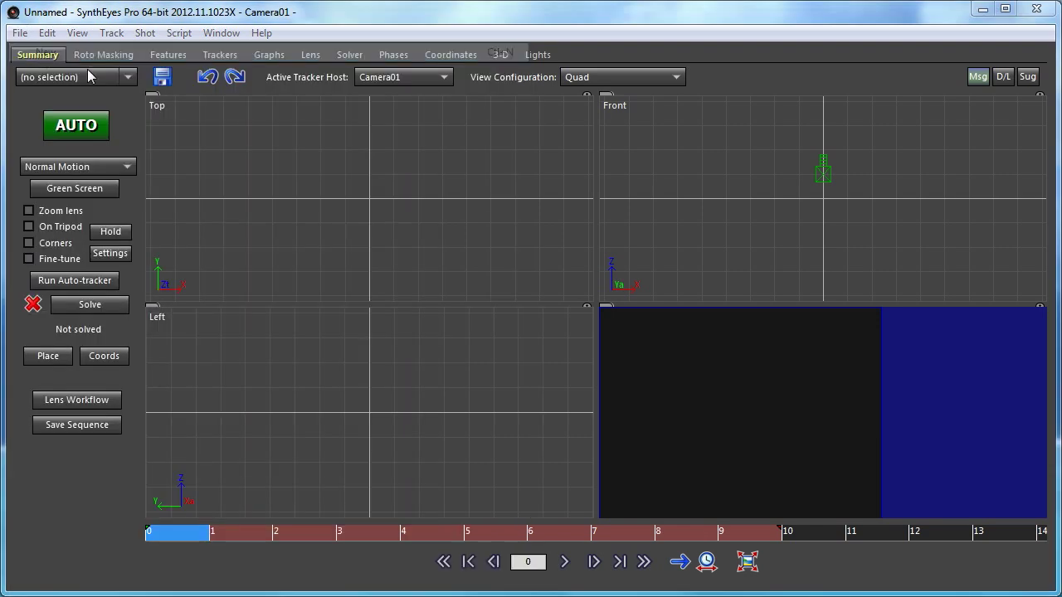
{"action": "left_click", "coordinate": [196, 231]}
{"action": "double_click", "coordinate": [196, 225]}
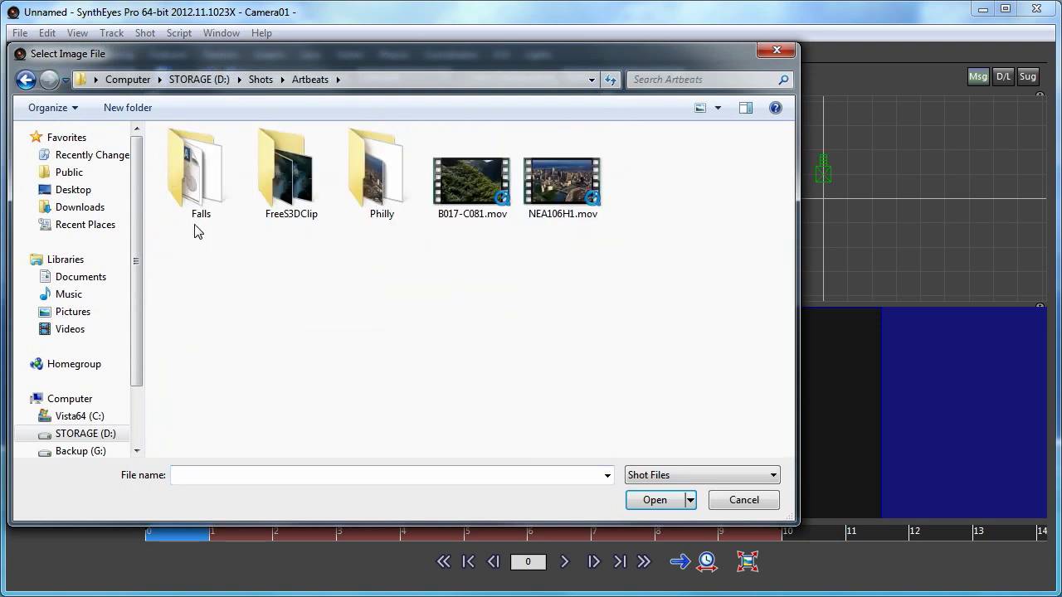
{"action": "double_click", "coordinate": [475, 194]}
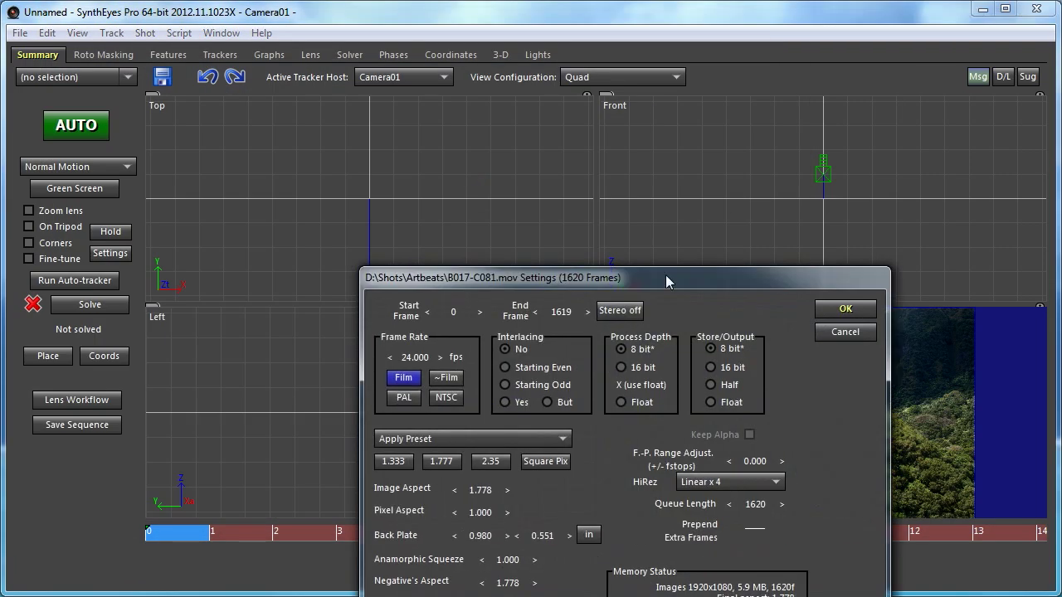
{"action": "left_click_drag", "start_coordinate": [637, 281], "coordinate": [569, 152]}
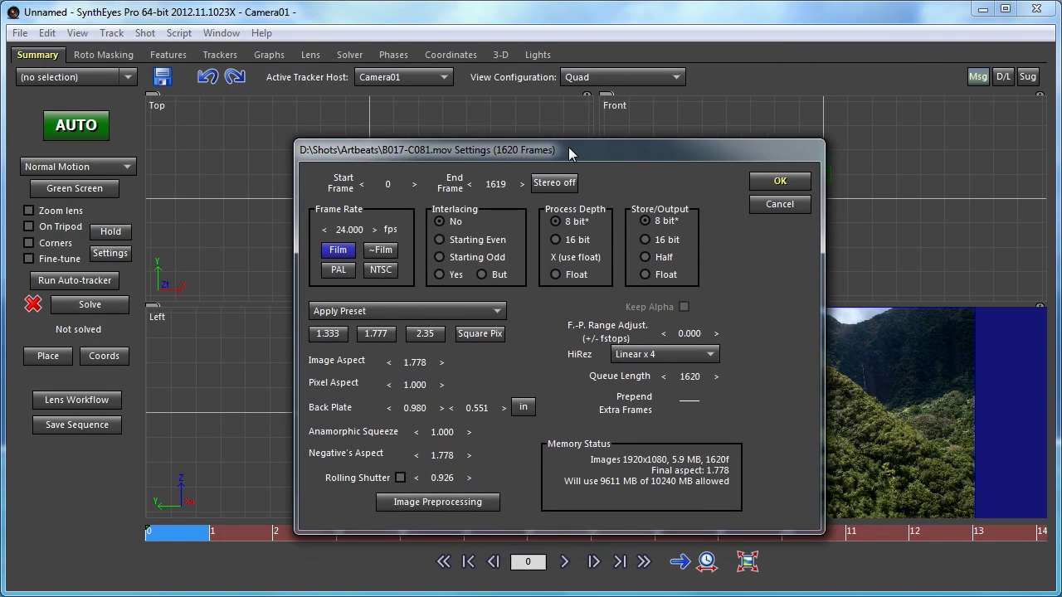
{"action": "left_click", "coordinate": [769, 183]}
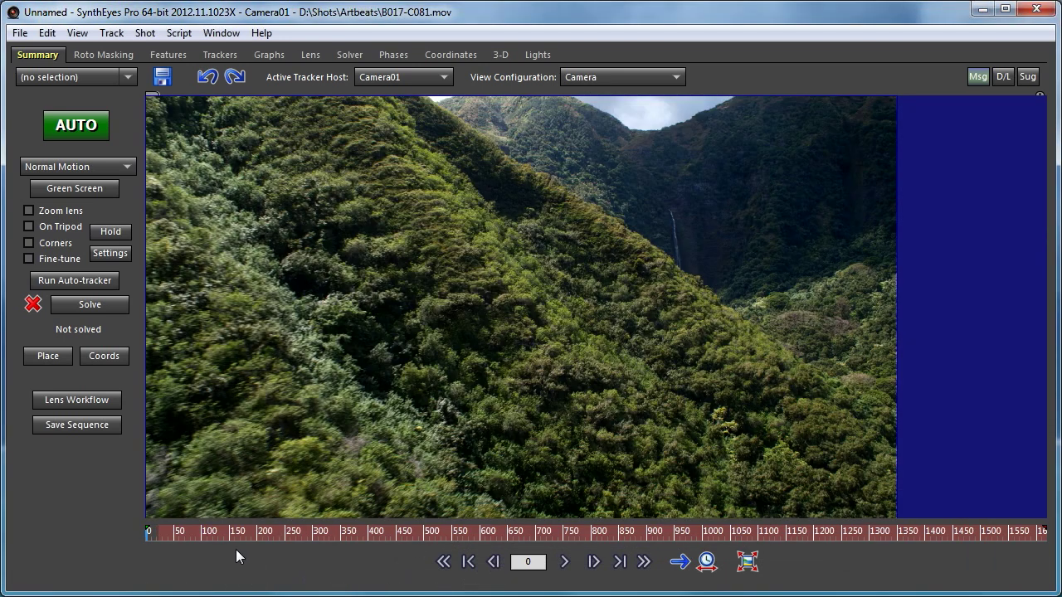
Play the opening frames of the shot and scrub through its middle section to examine the camera movement
{"action": "left_click", "coordinate": [564, 562]}
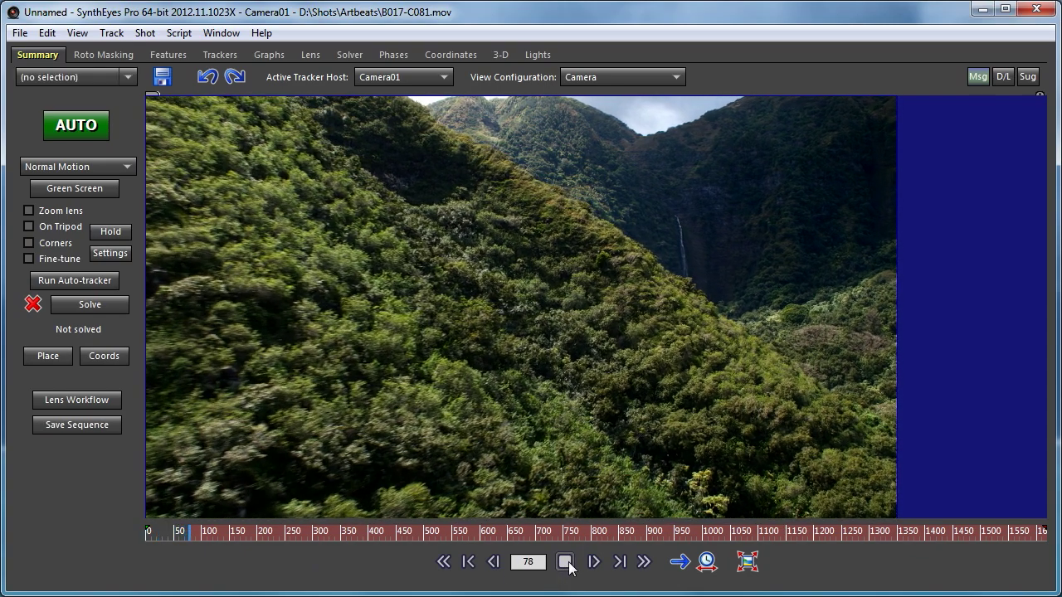
{"action": "left_click", "coordinate": [565, 561]}
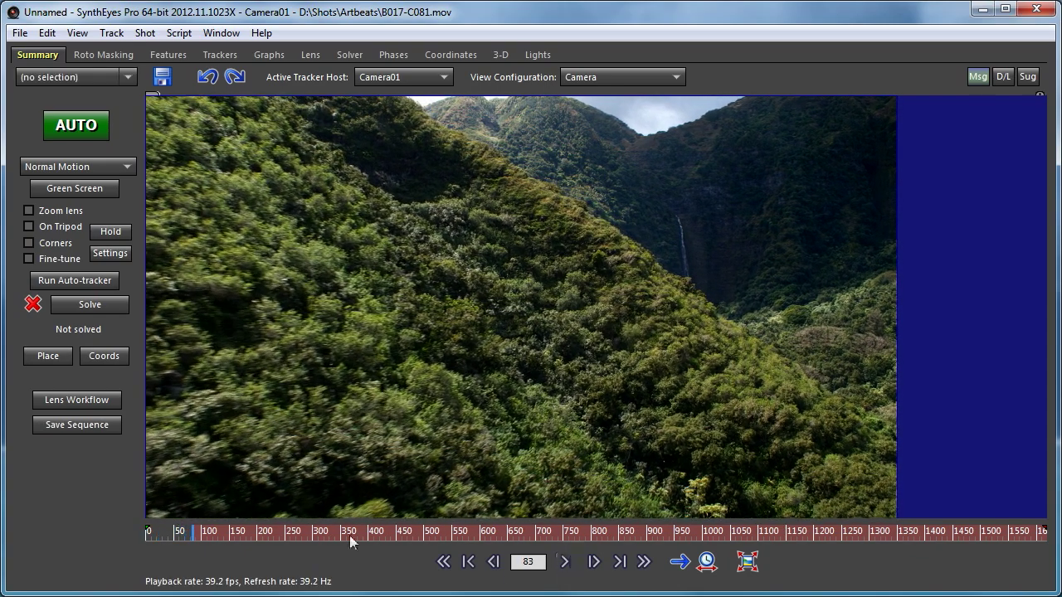
{"action": "left_click", "coordinate": [234, 535]}
{"action": "left_click_drag", "start_coordinate": [324, 533], "coordinate": [683, 547]}
Scrub to the end of the shot and shorten the playback range so it ends at frame 1465
{"action": "left_click", "coordinate": [817, 531]}
{"action": "left_click_drag", "start_coordinate": [817, 531], "coordinate": [1058, 535]}
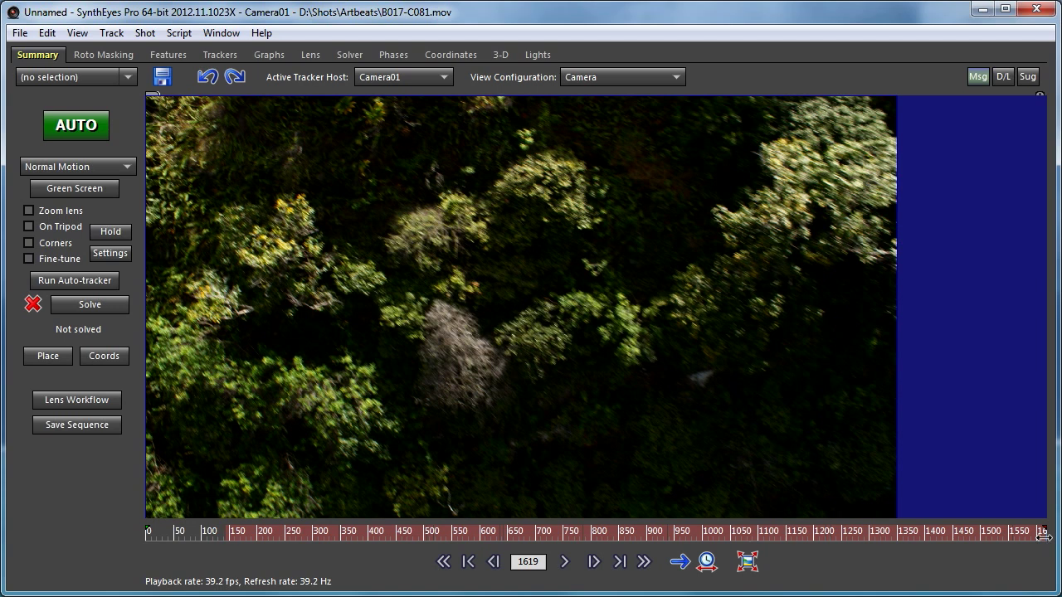
{"action": "left_click_drag", "start_coordinate": [1043, 537], "coordinate": [961, 551]}
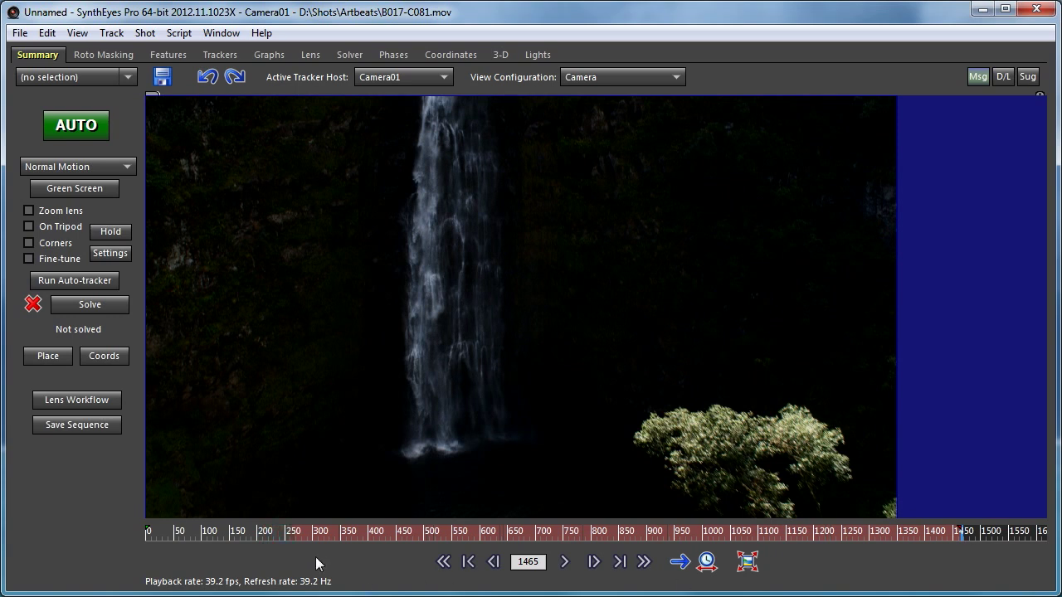
Play back the valley section of the trimmed shot, stopping at frame 572
{"action": "left_click", "coordinate": [275, 535]}
{"action": "left_click", "coordinate": [564, 561]}
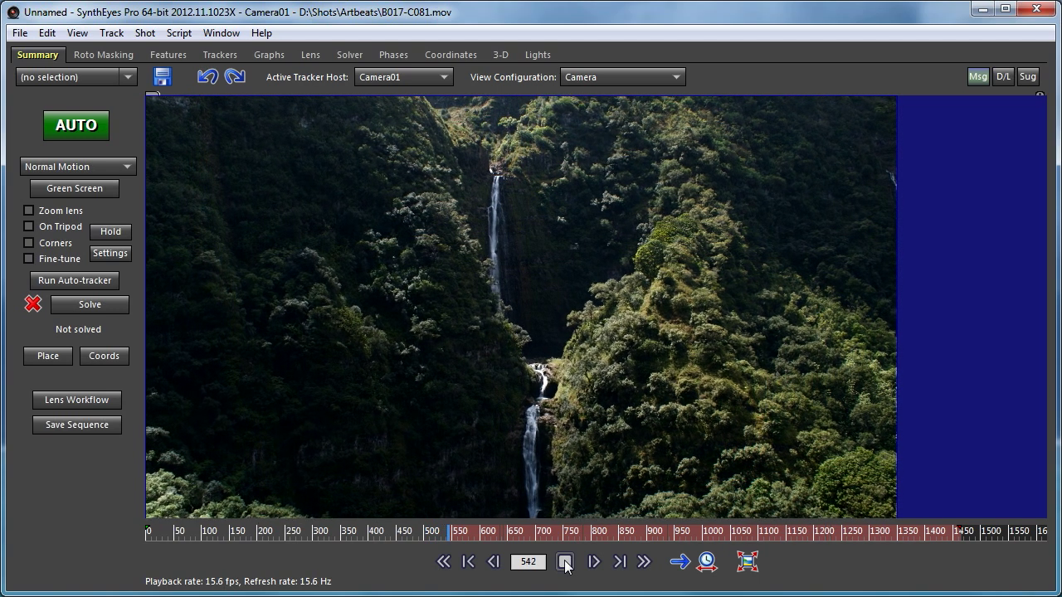
{"action": "left_click", "coordinate": [560, 563]}
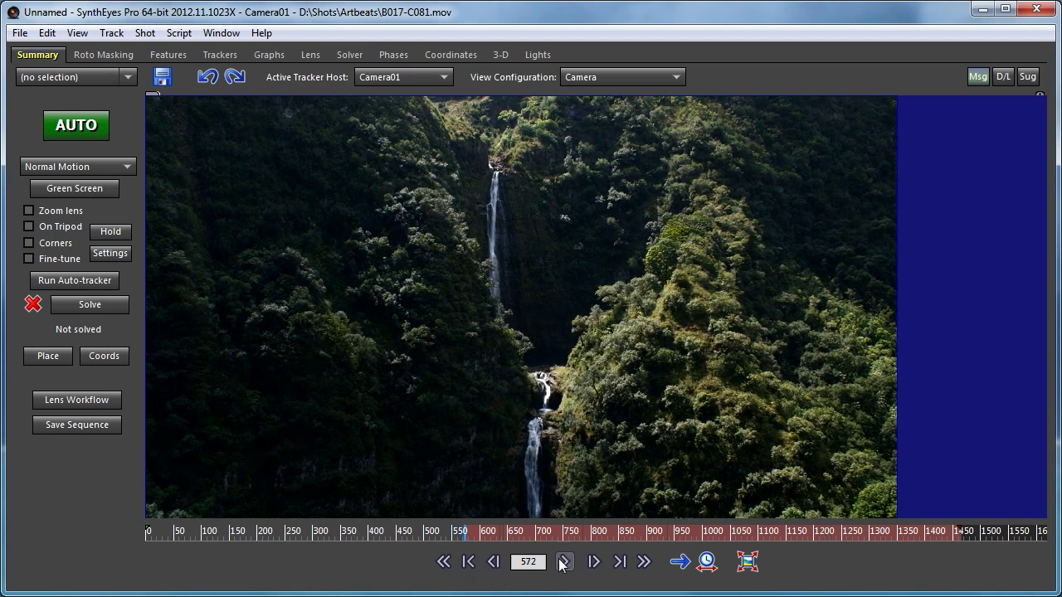
In the advanced feature settings, set the maximum tracker count to 600 and the minimum track length to 50
{"action": "left_click", "coordinate": [112, 33]}
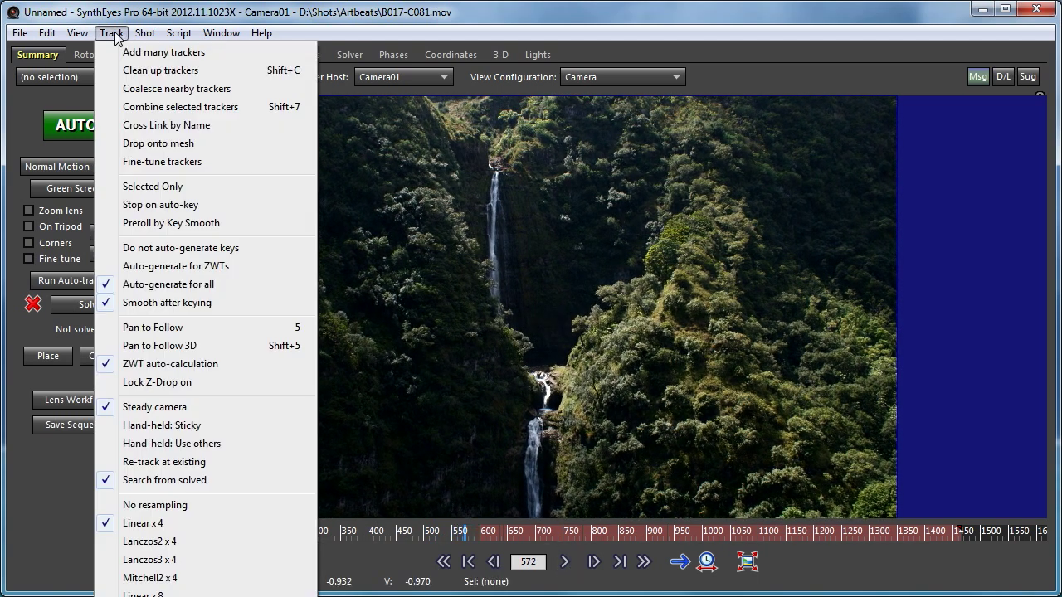
{"action": "left_click", "coordinate": [94, 25]}
{"action": "left_click", "coordinate": [169, 55]}
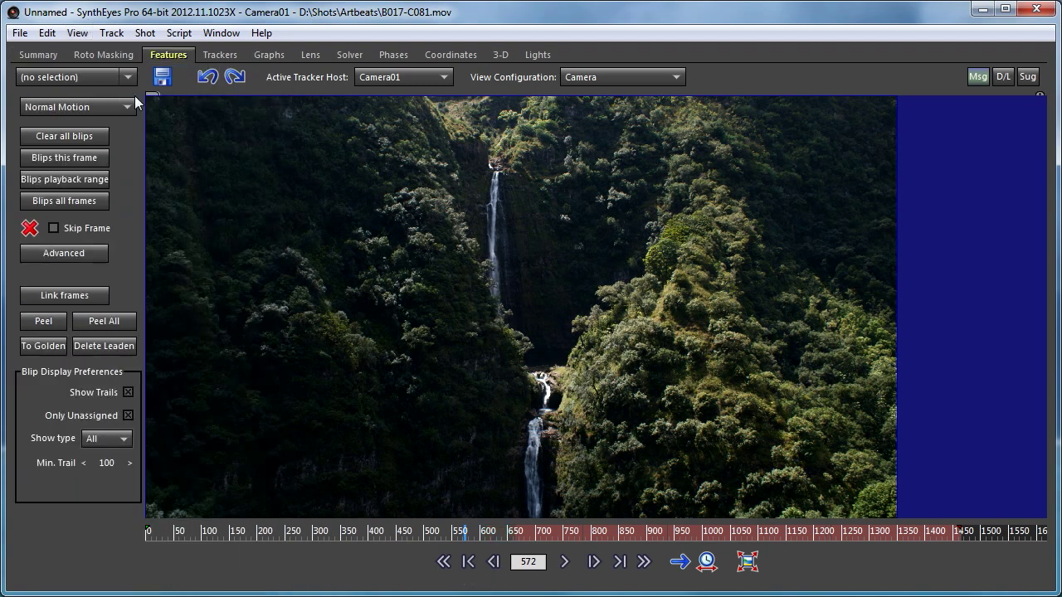
{"action": "left_click", "coordinate": [66, 254]}
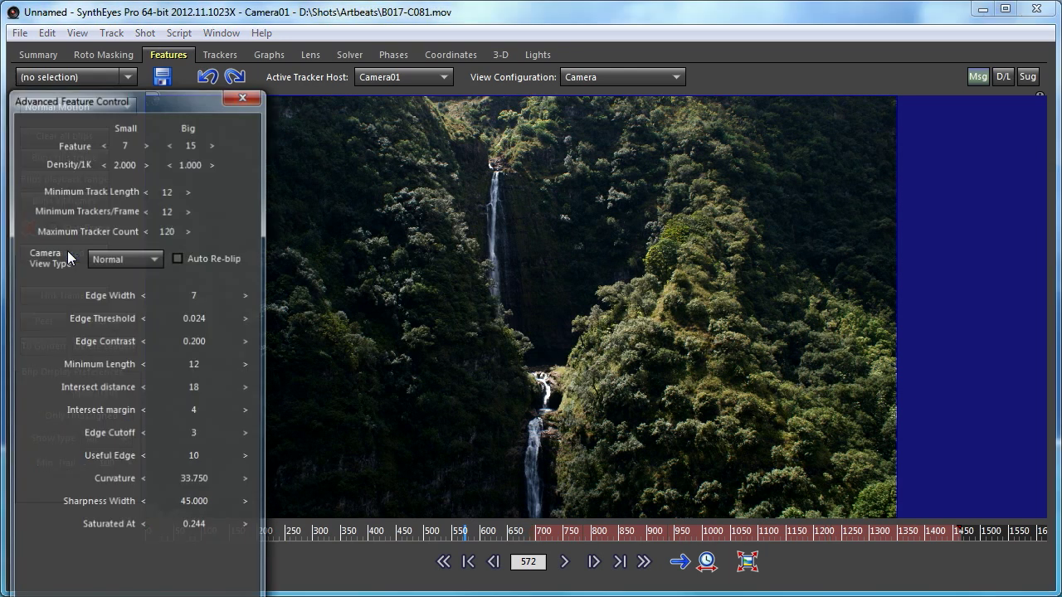
{"action": "left_click_drag", "start_coordinate": [126, 101], "coordinate": [255, 36]}
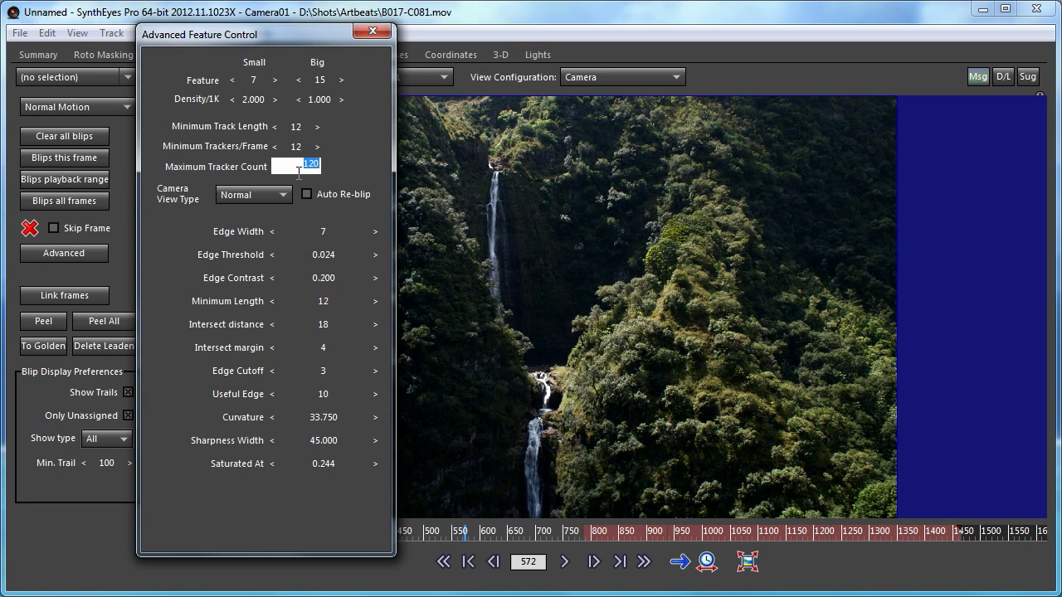
{"action": "type", "text": "600"}
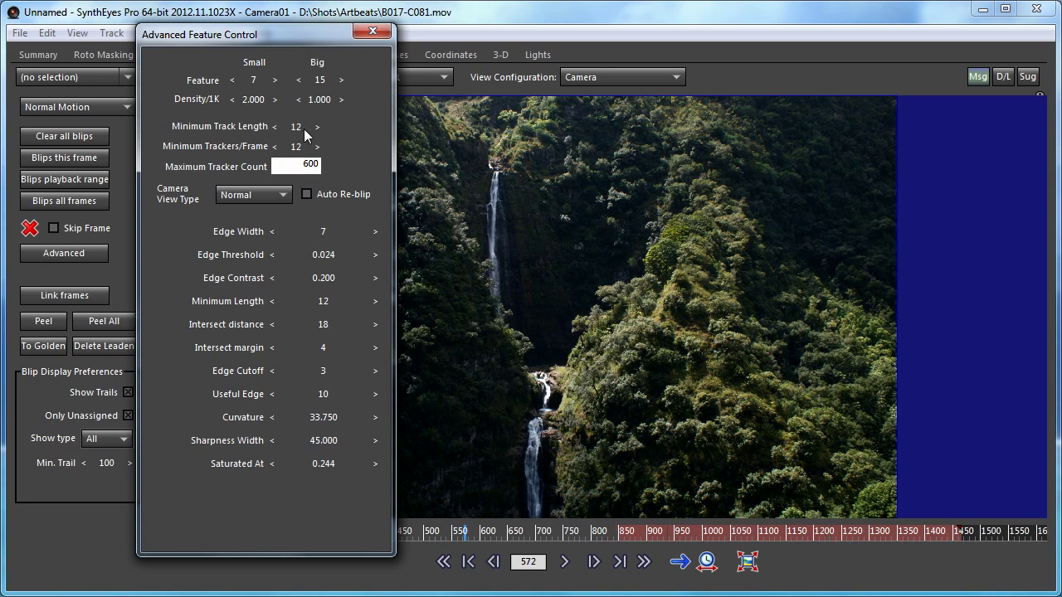
{"action": "left_click", "coordinate": [297, 127]}
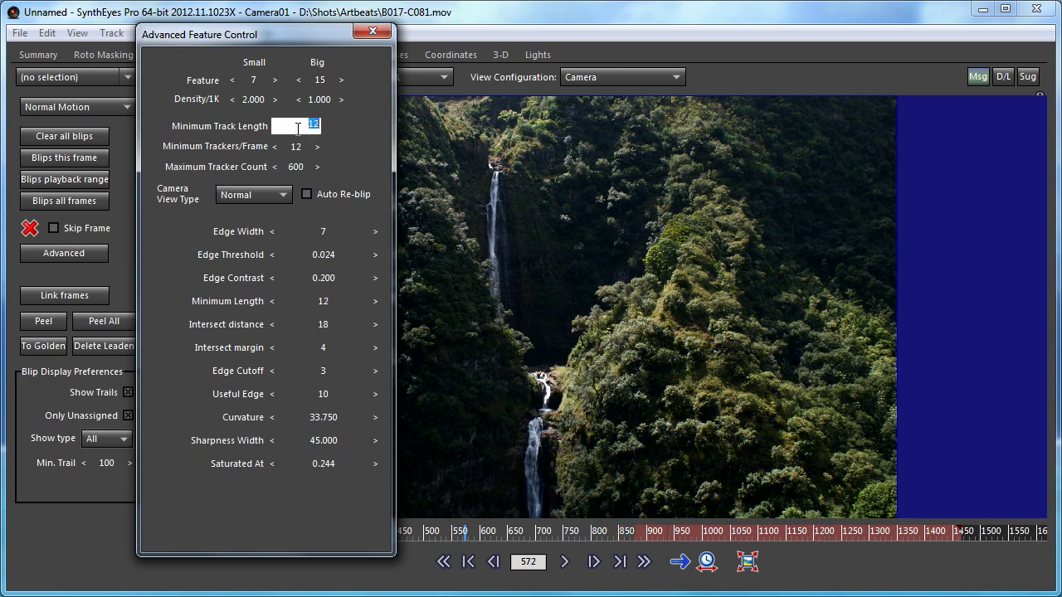
{"action": "type", "text": "50"}
{"action": "key", "text": "Return"}
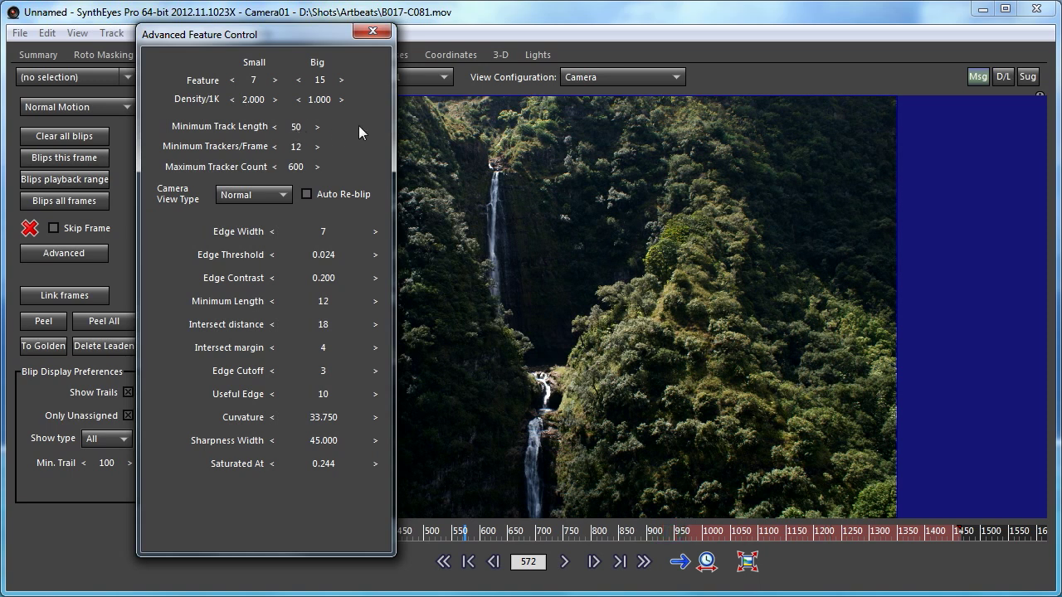
{"action": "left_click", "coordinate": [372, 34]}
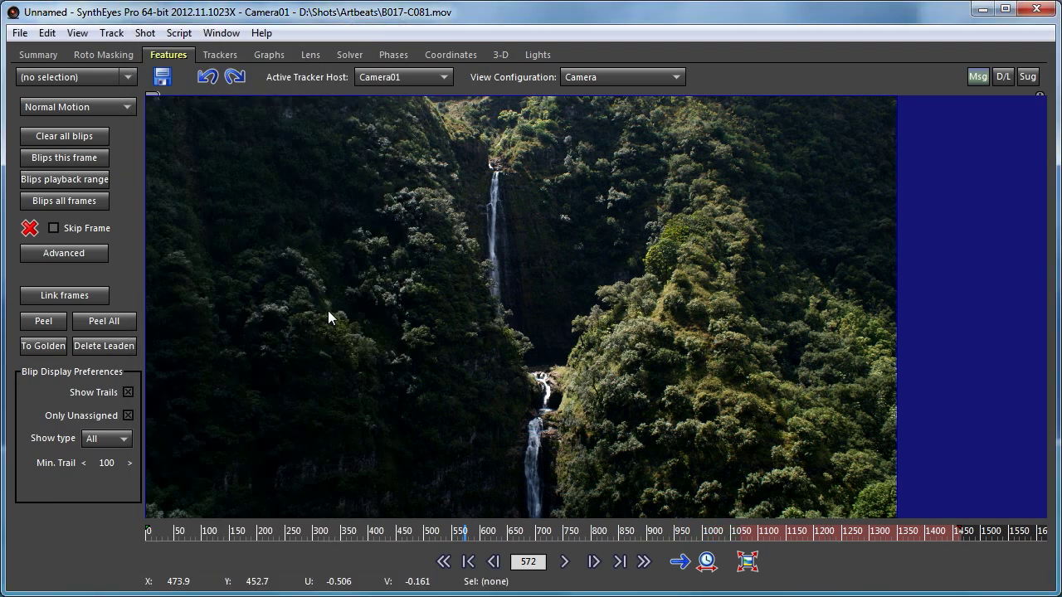
Run the auto-tracker on the shot and scrub back to frame 0 to inspect the generated trackers
{"action": "left_click", "coordinate": [35, 55]}
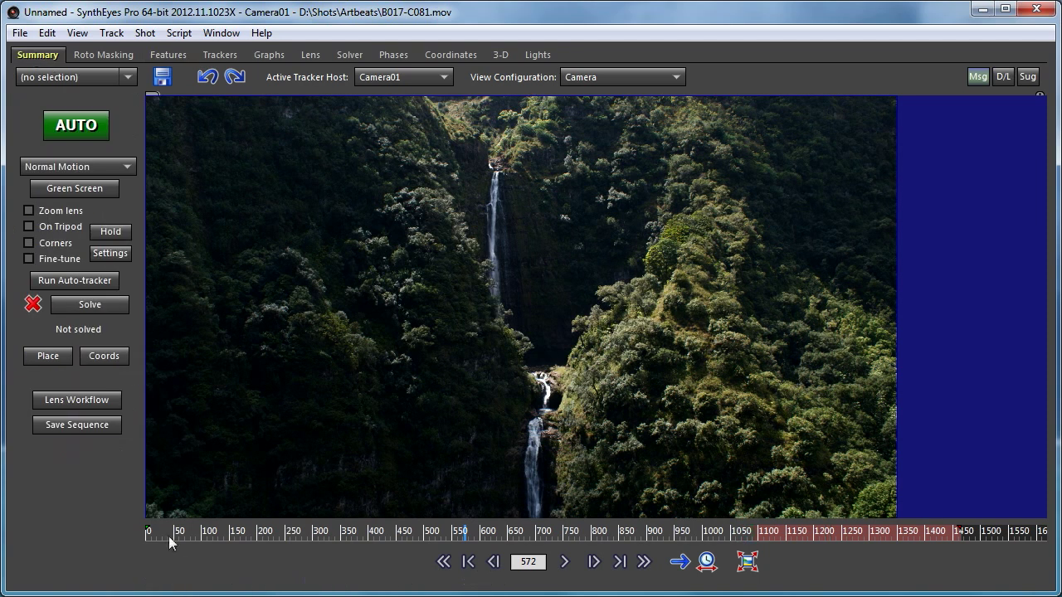
{"action": "left_click", "coordinate": [73, 280]}
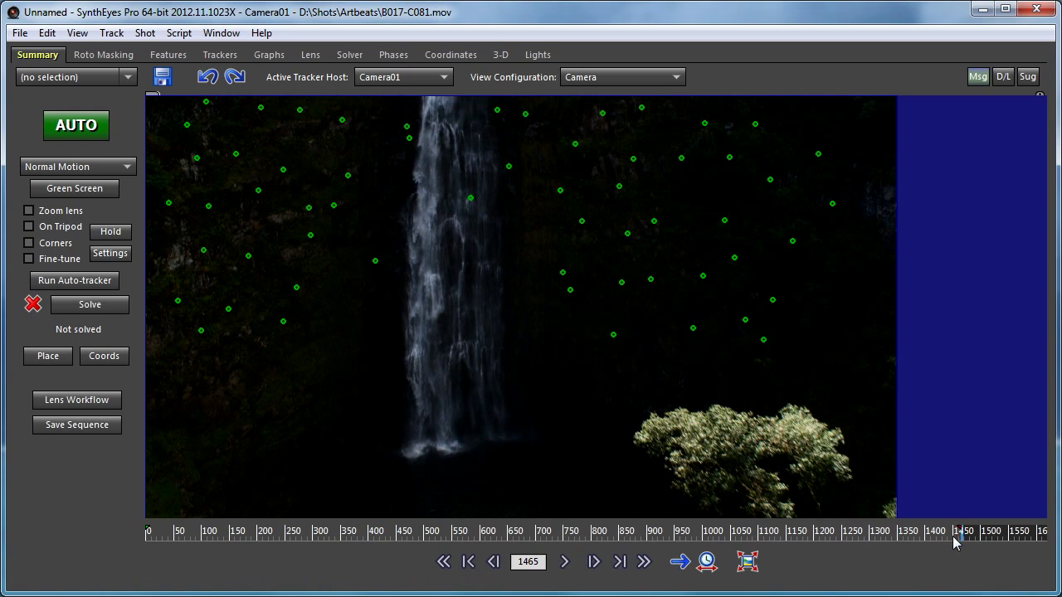
{"action": "left_click_drag", "start_coordinate": [954, 541], "coordinate": [918, 545]}
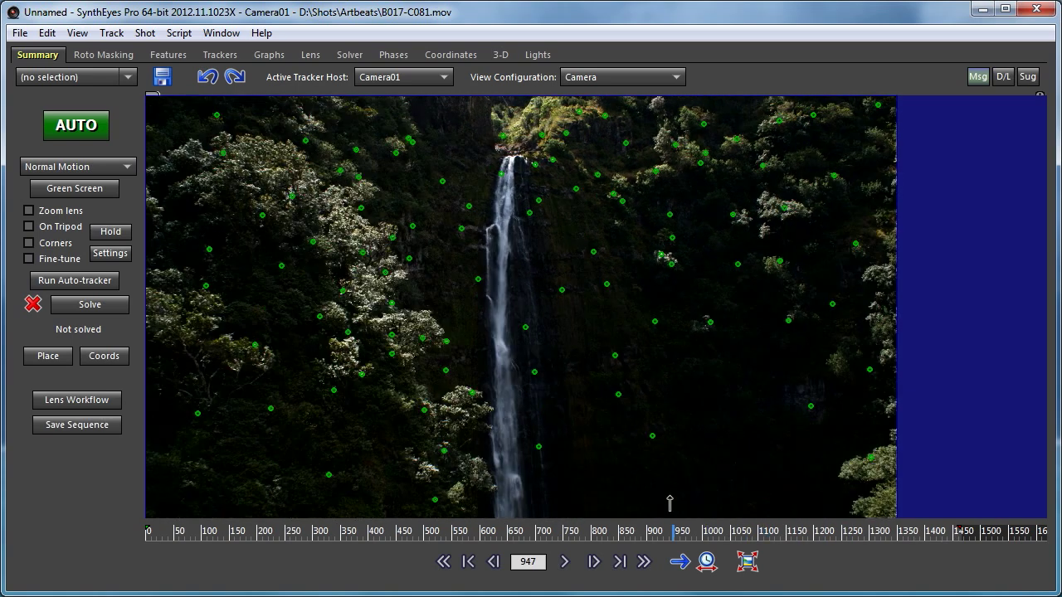
{"action": "left_click_drag", "start_coordinate": [601, 496], "coordinate": [652, 495]}
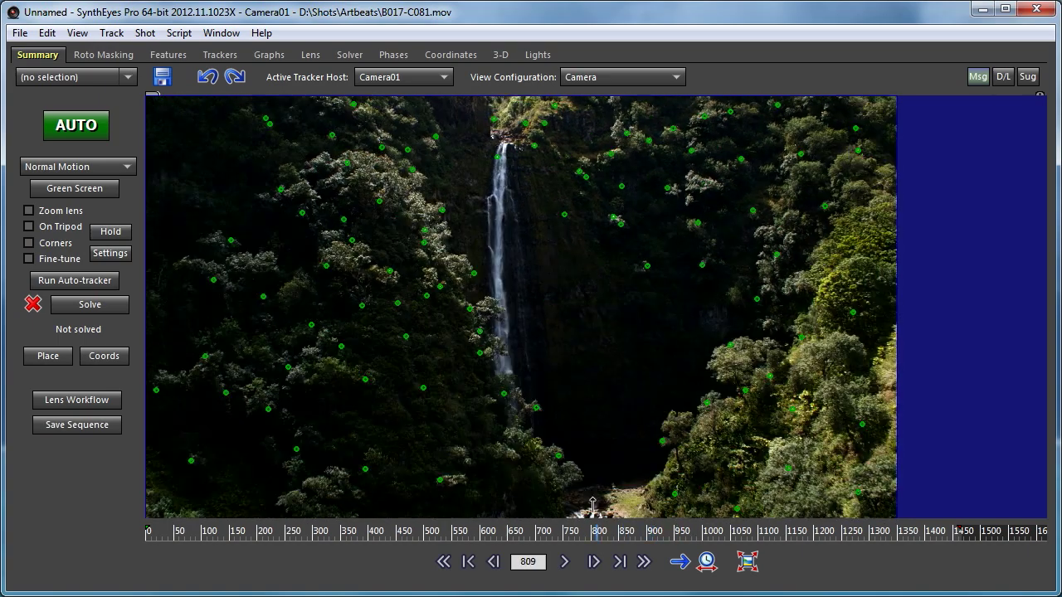
{"action": "left_click_drag", "start_coordinate": [471, 508], "coordinate": [128, 509]}
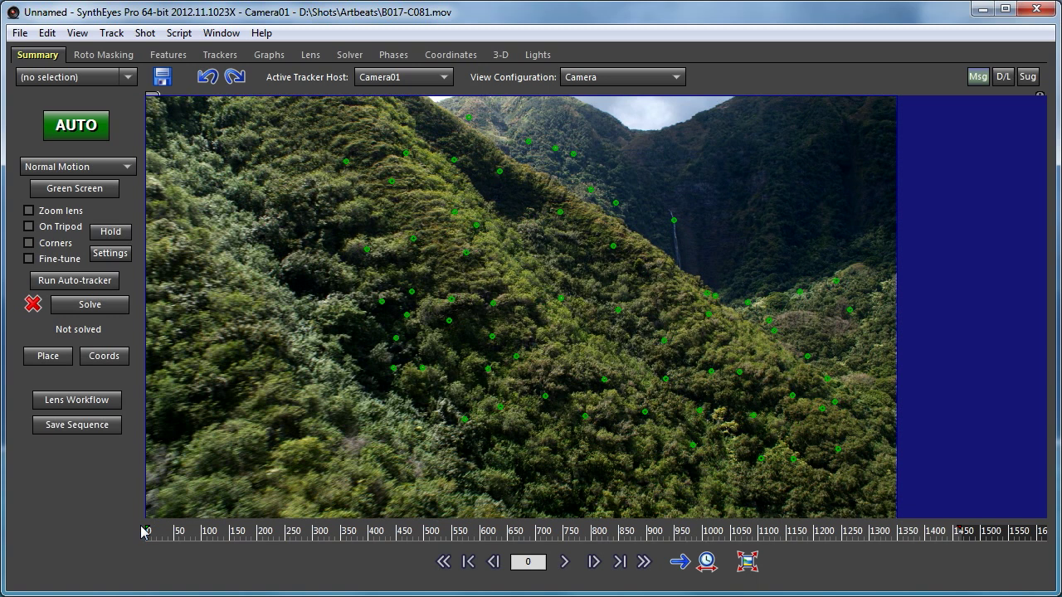
Solve the scene, accept the solution, and scrub back to frame 254 to check the solved points
{"action": "left_click", "coordinate": [90, 307]}
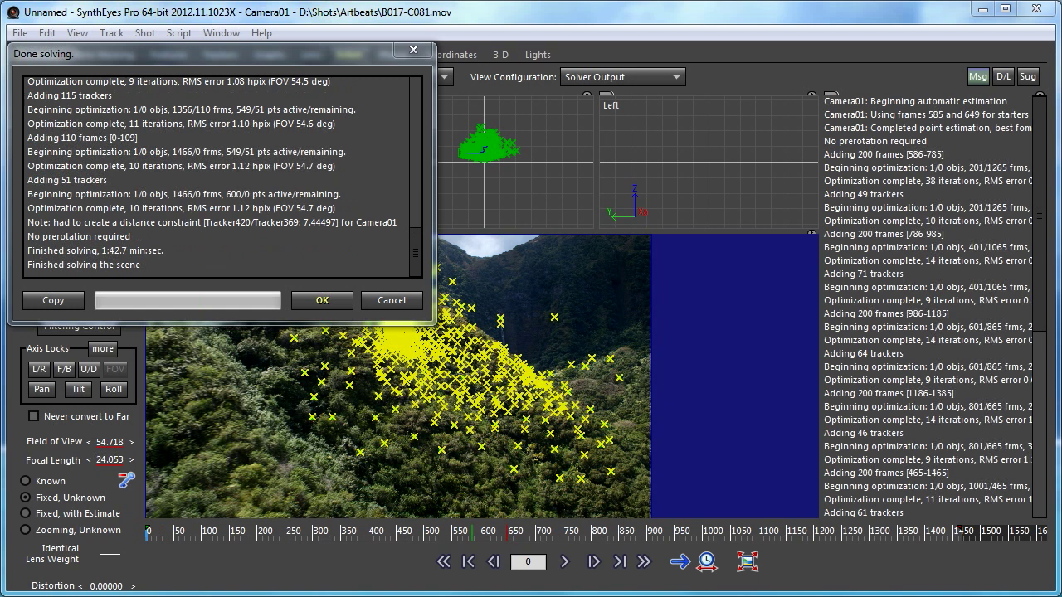
{"action": "left_click", "coordinate": [308, 300]}
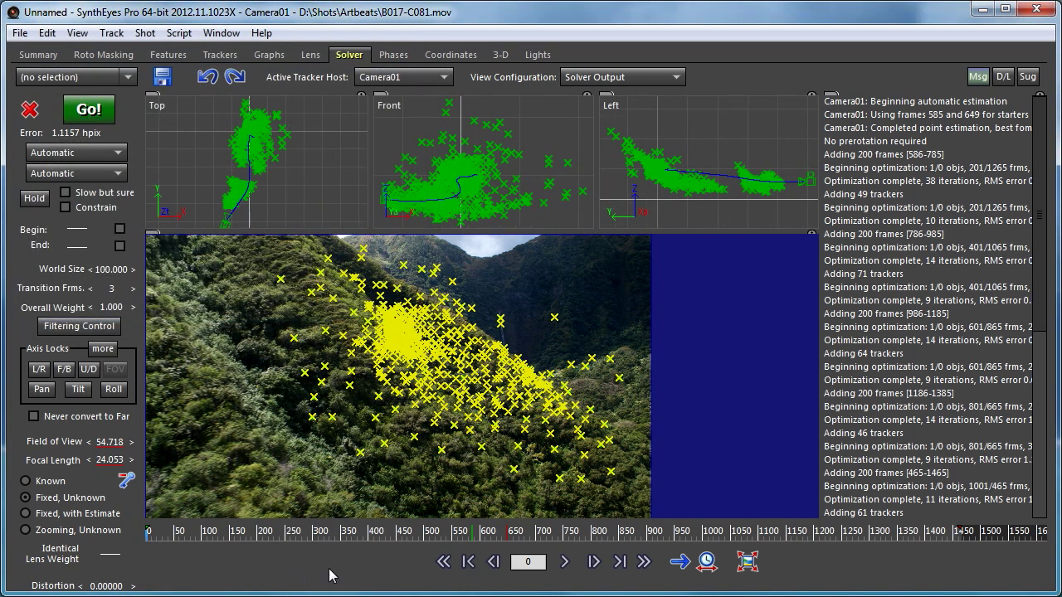
{"action": "left_click", "coordinate": [803, 532]}
{"action": "left_click_drag", "start_coordinate": [803, 532], "coordinate": [293, 518]}
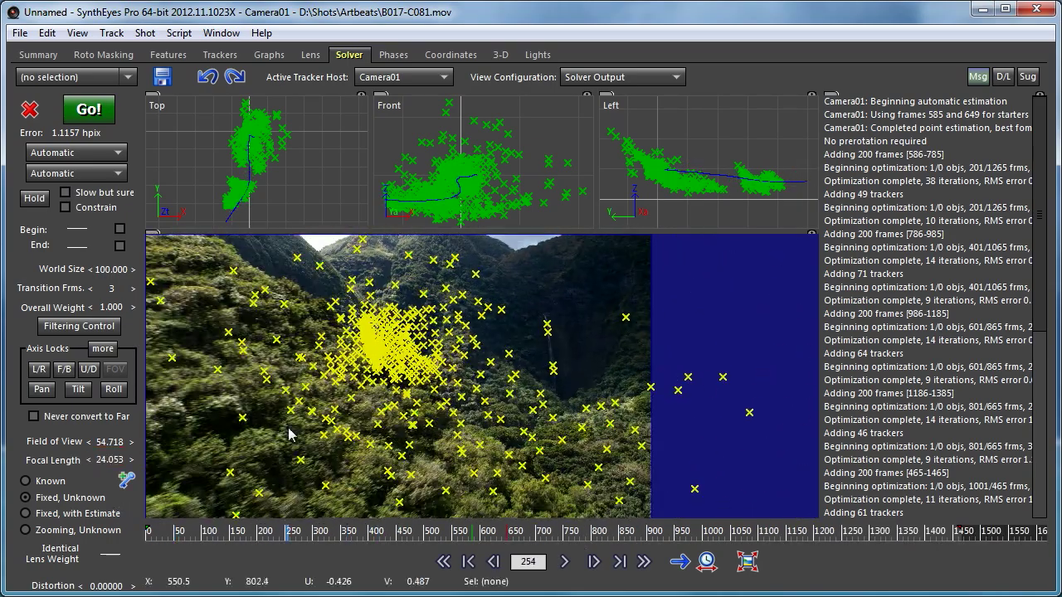
Clean up all trackers without clearing the blips, previewing the high-error trackers and deleting them along with the short-lived ones
{"action": "left_click", "coordinate": [106, 34]}
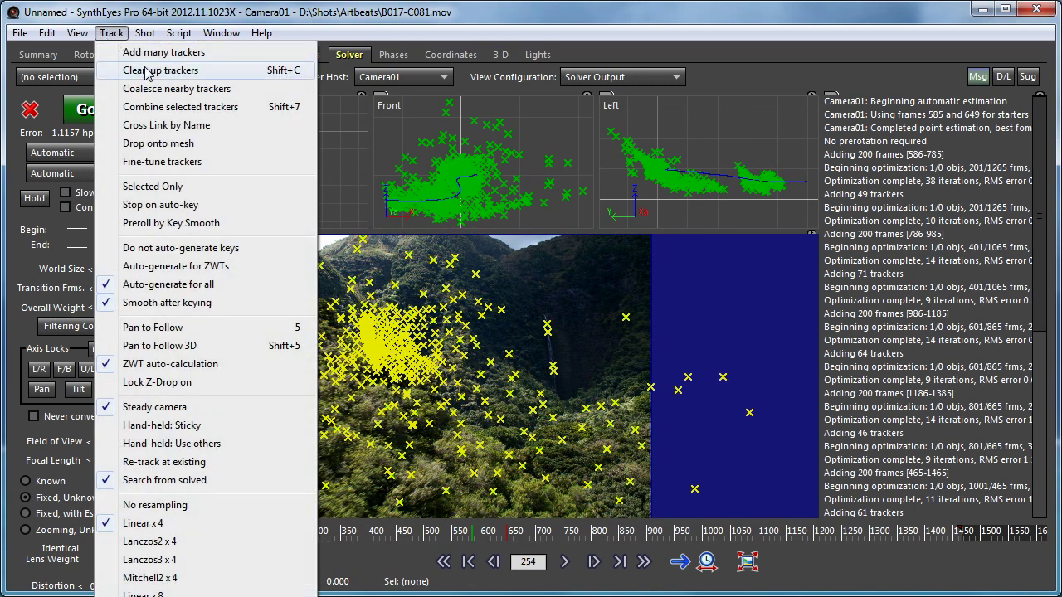
{"action": "left_click", "coordinate": [147, 72]}
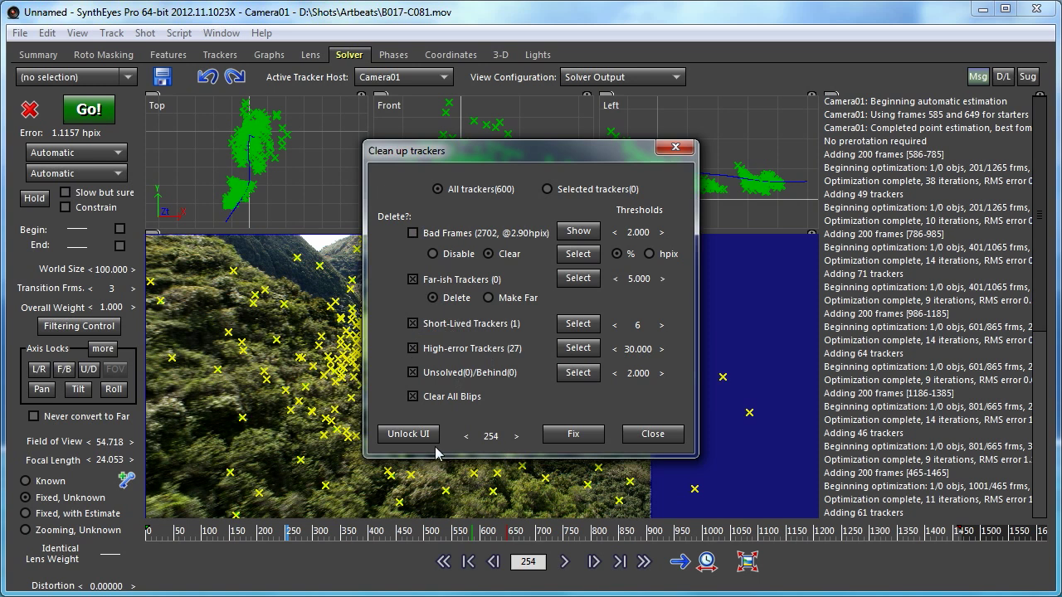
{"action": "left_click", "coordinate": [414, 397]}
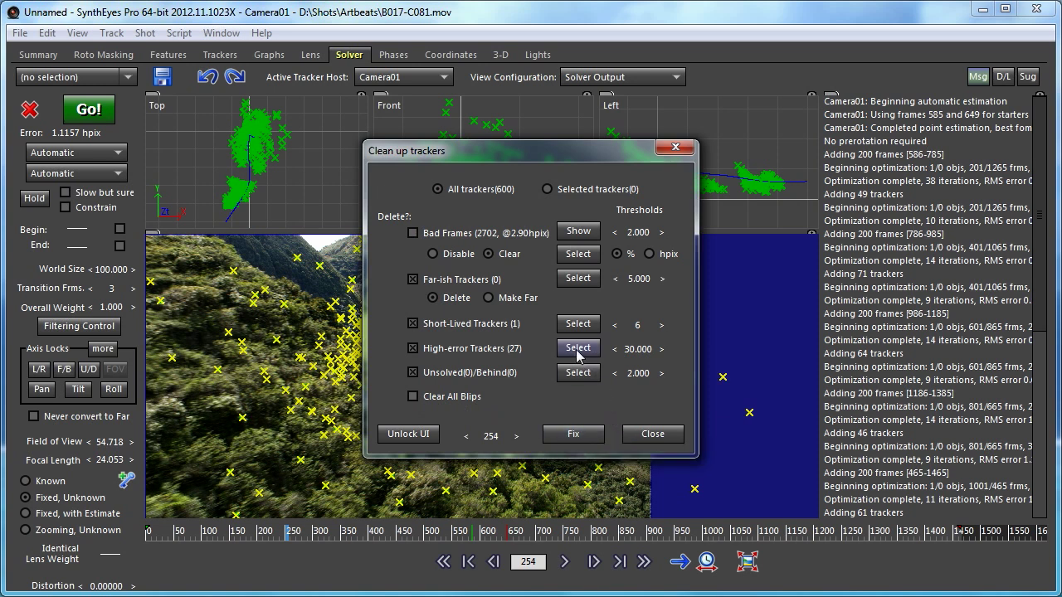
{"action": "left_click_drag", "start_coordinate": [523, 155], "coordinate": [782, 161]}
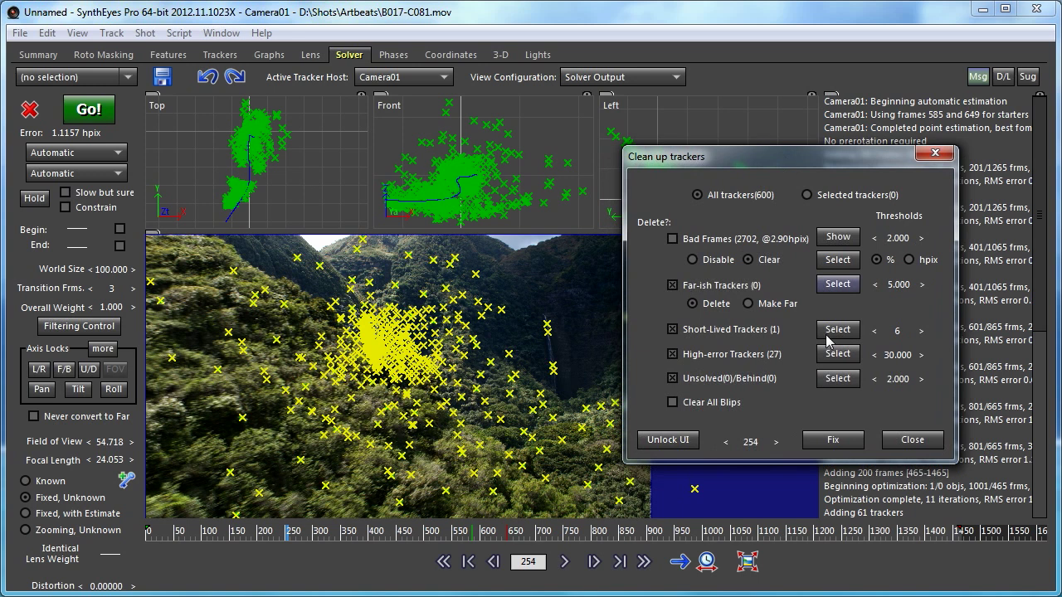
{"action": "left_click", "coordinate": [838, 354]}
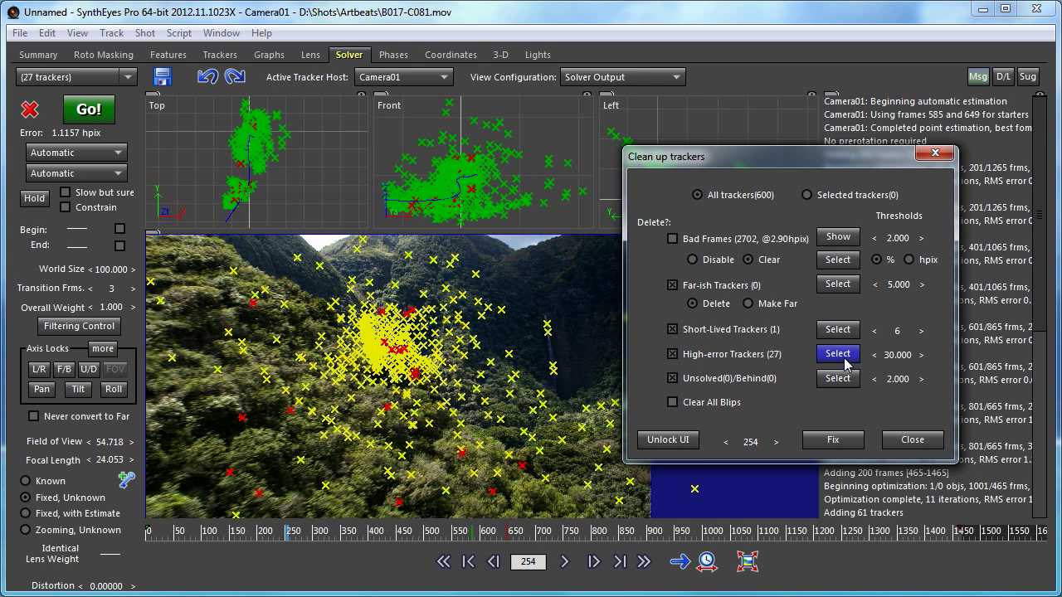
{"action": "left_click", "coordinate": [832, 439]}
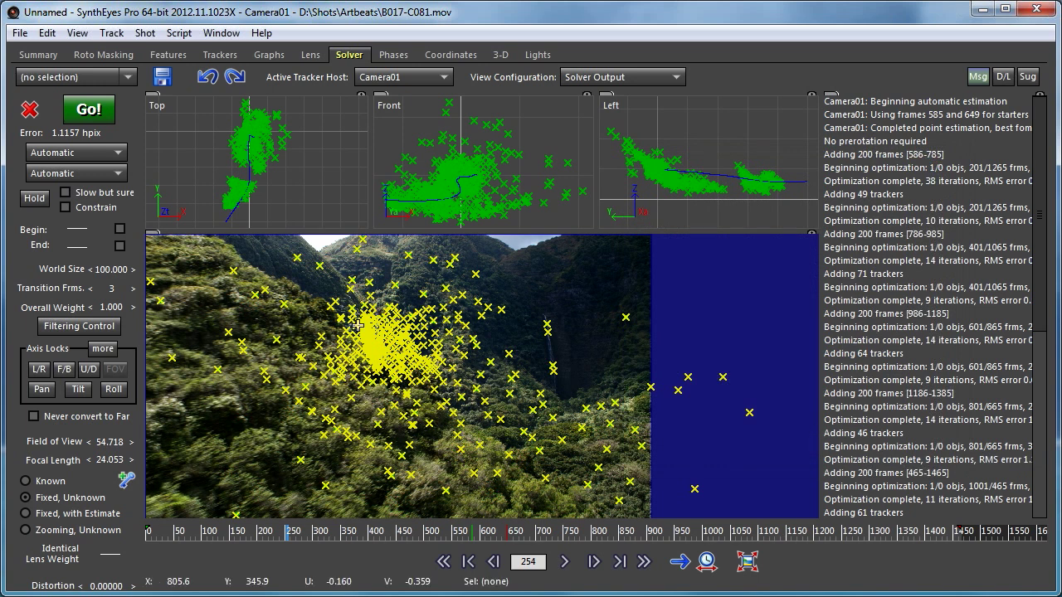
Set the solving mode to Refine and solve the cleaned-up scene again
{"action": "left_click", "coordinate": [87, 154]}
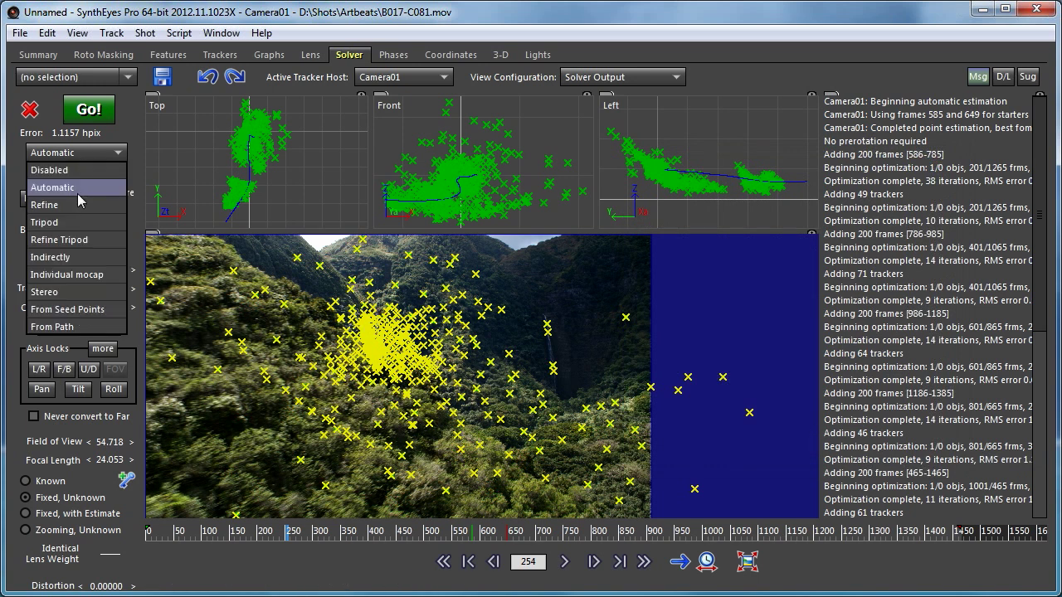
{"action": "left_click", "coordinate": [75, 208]}
{"action": "left_click", "coordinate": [88, 112]}
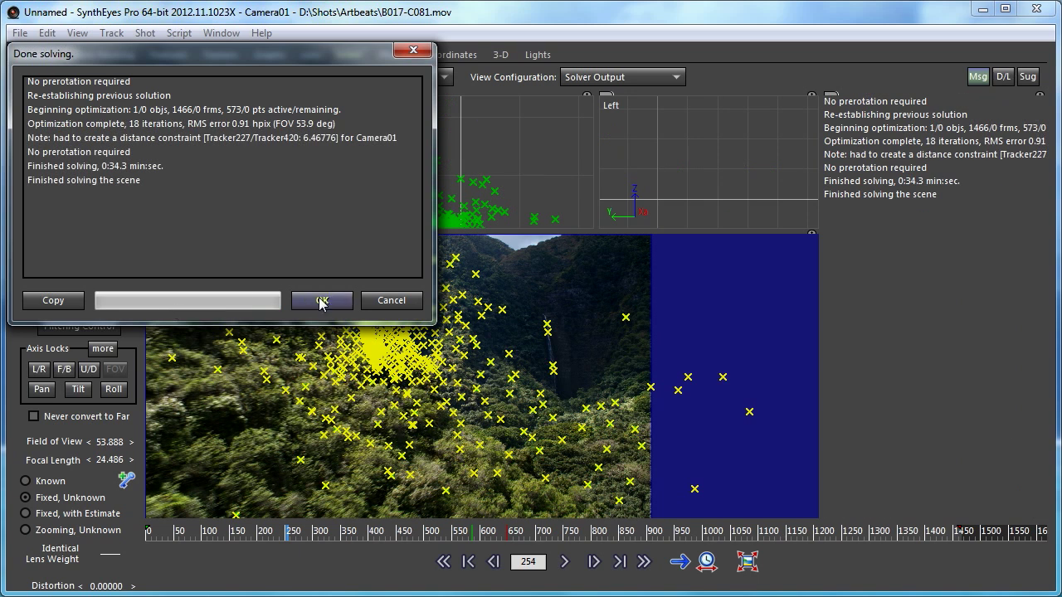
Accept the refined solution and clean up all trackers, previewing and deleting the high-error ones
{"action": "left_click", "coordinate": [321, 301]}
{"action": "left_click", "coordinate": [112, 34]}
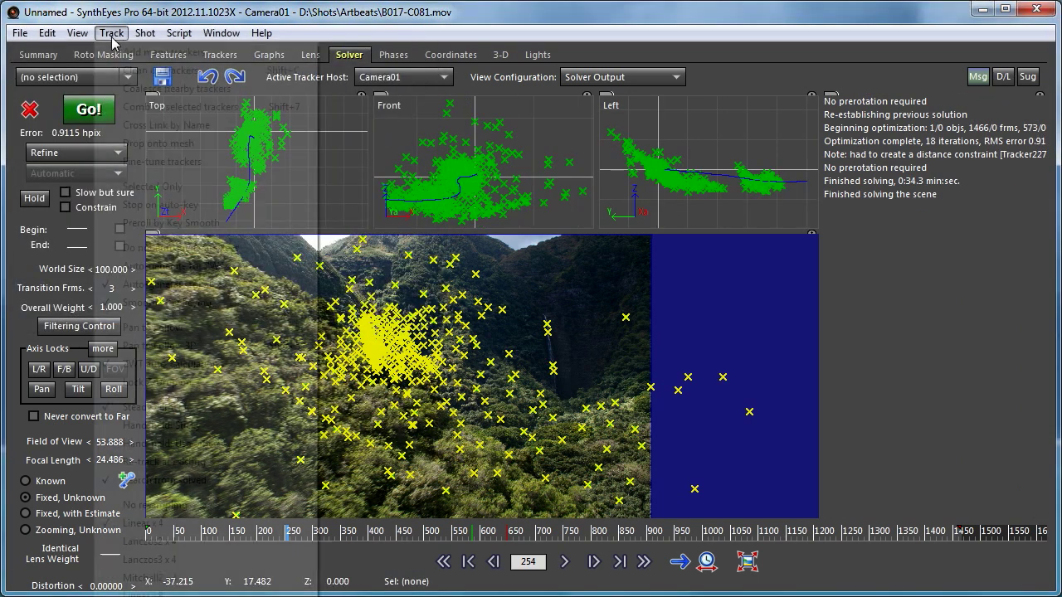
{"action": "left_click", "coordinate": [146, 71]}
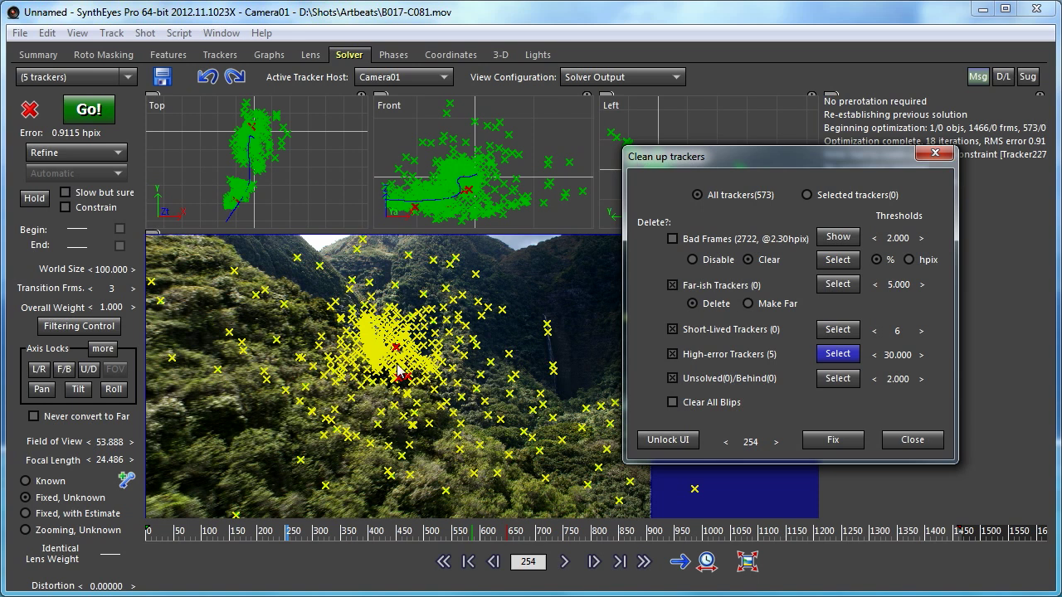
{"action": "left_click", "coordinate": [834, 356]}
{"action": "left_click", "coordinate": [832, 442]}
Refine the solve again with the remaining trackers and accept the result
{"action": "left_click", "coordinate": [112, 33]}
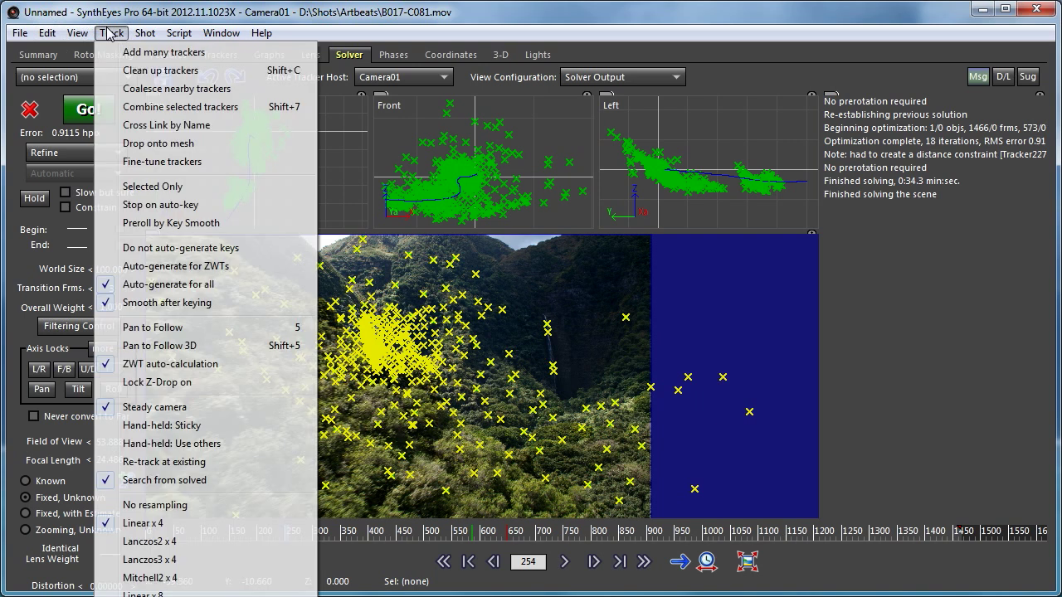
{"action": "left_click", "coordinate": [117, 4]}
{"action": "left_click", "coordinate": [86, 112]}
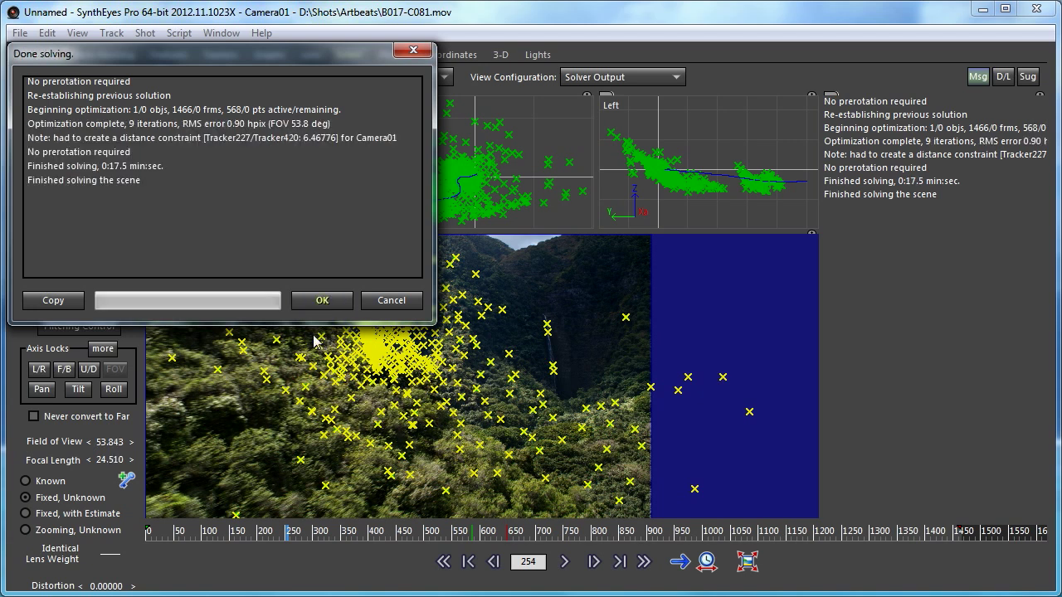
{"action": "left_click", "coordinate": [320, 301]}
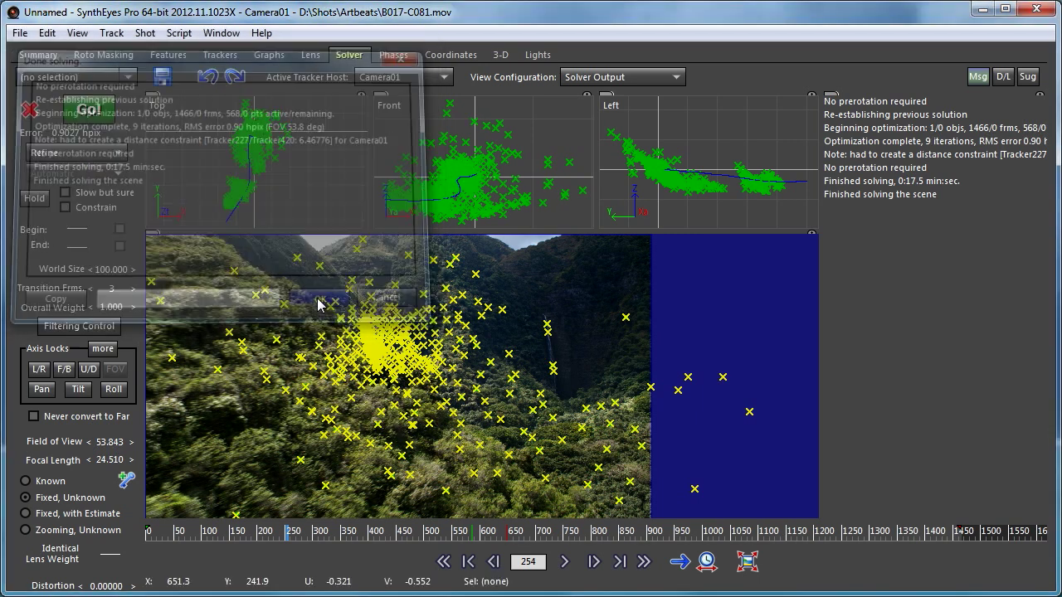
Check the high-error trackers in the tracker cleanup tool without deleting any
{"action": "left_click", "coordinate": [111, 34]}
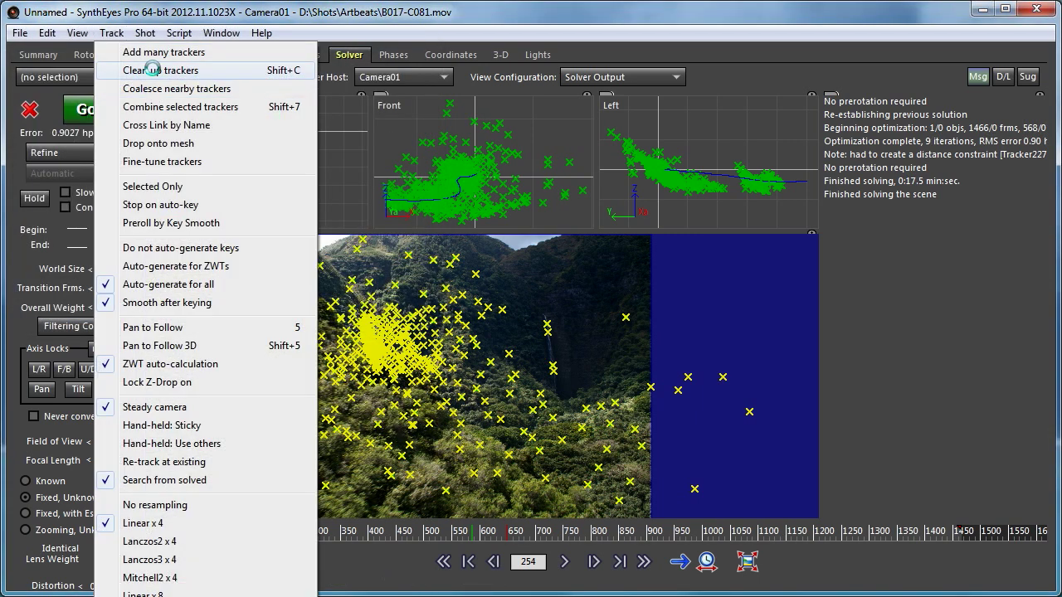
{"action": "left_click", "coordinate": [160, 70]}
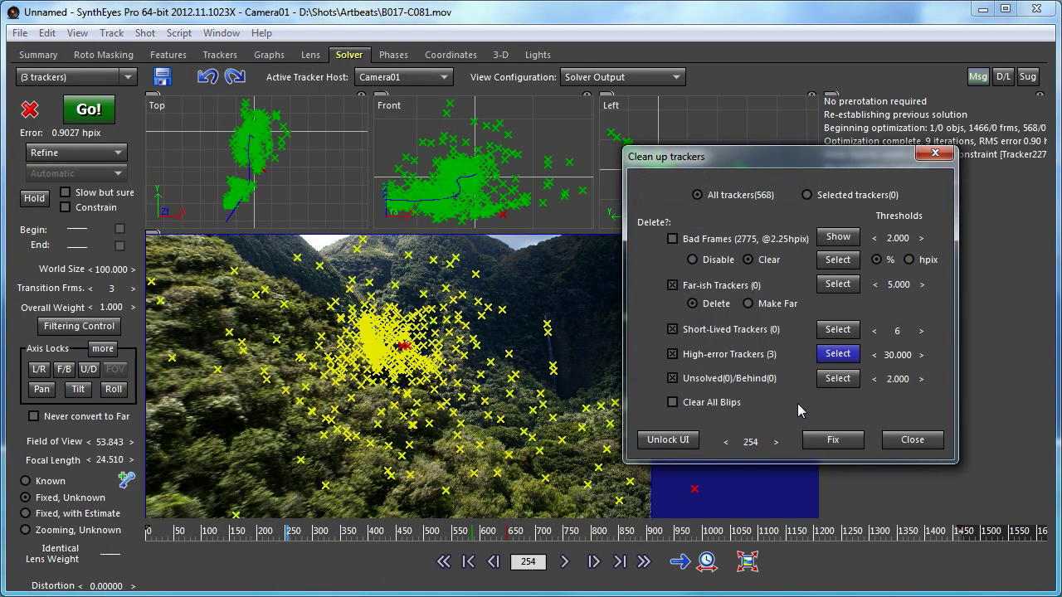
{"action": "left_click", "coordinate": [904, 442]}
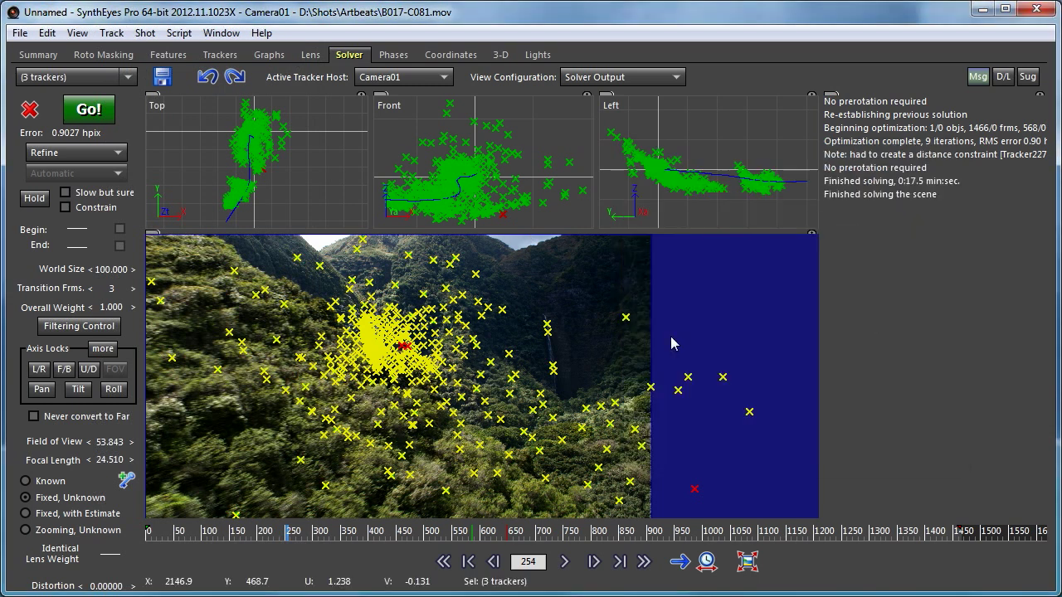
Enable lens distortion calculation for the camera, refine the solve once more and accept the result
{"action": "left_click", "coordinate": [309, 55]}
{"action": "left_click", "coordinate": [32, 269]}
{"action": "left_click", "coordinate": [350, 55]}
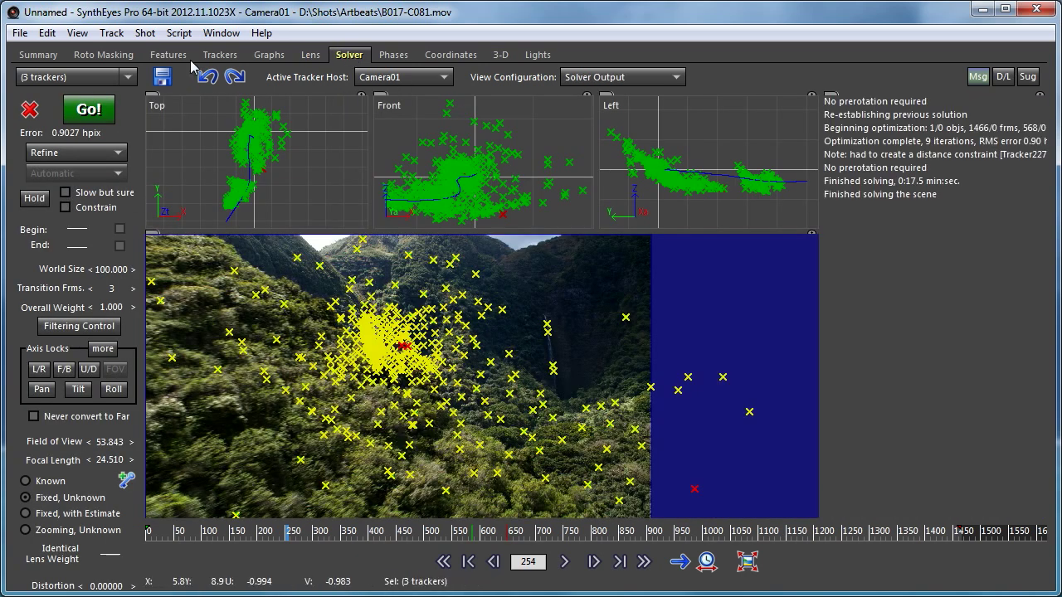
{"action": "left_click", "coordinate": [91, 111]}
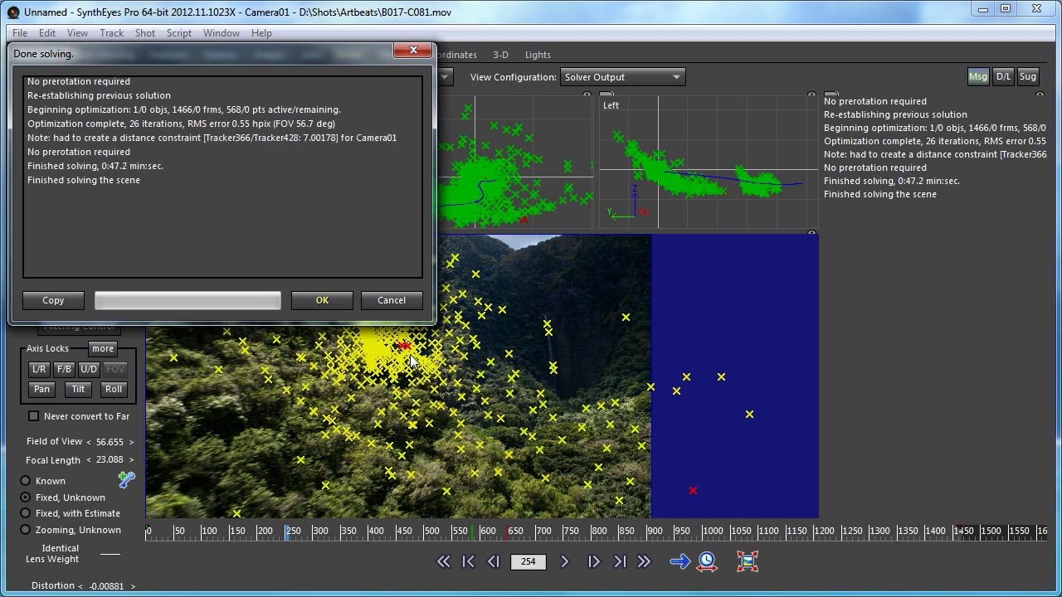
{"action": "left_click", "coordinate": [310, 299]}
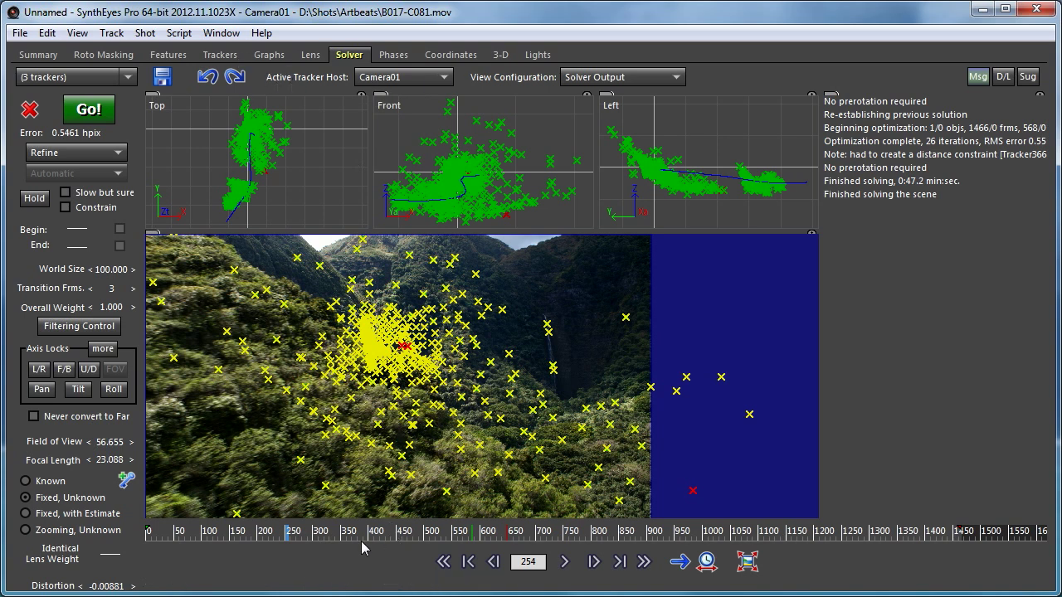
Scrub to frame 1140 to check the solved points, and clean up the trackers by deleting the high-error ones
{"action": "left_click", "coordinate": [148, 533]}
{"action": "left_click_drag", "start_coordinate": [134, 525], "coordinate": [781, 580]}
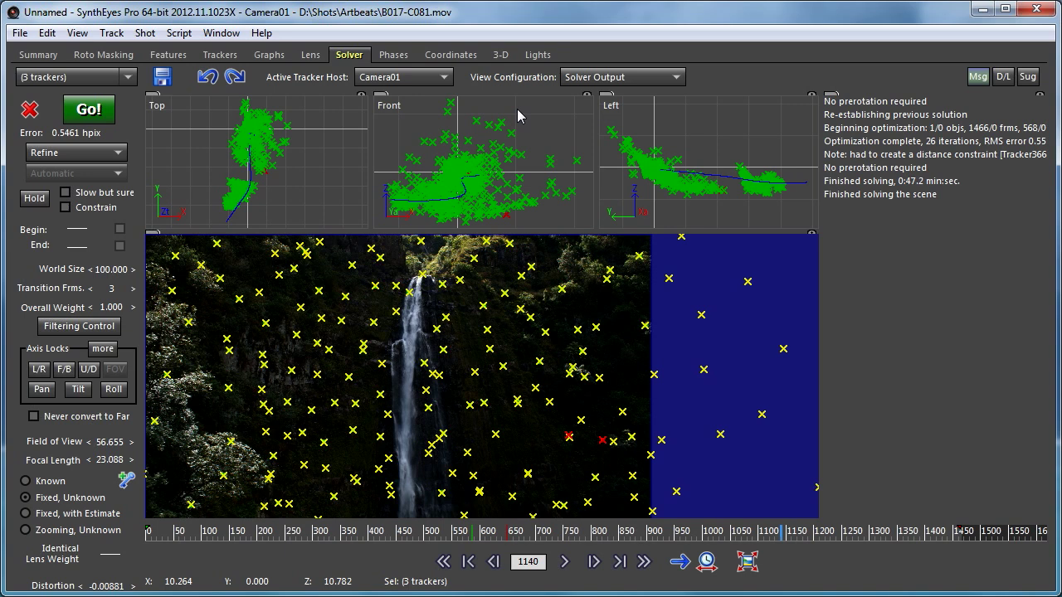
{"action": "left_click", "coordinate": [106, 35]}
{"action": "left_click", "coordinate": [160, 70]}
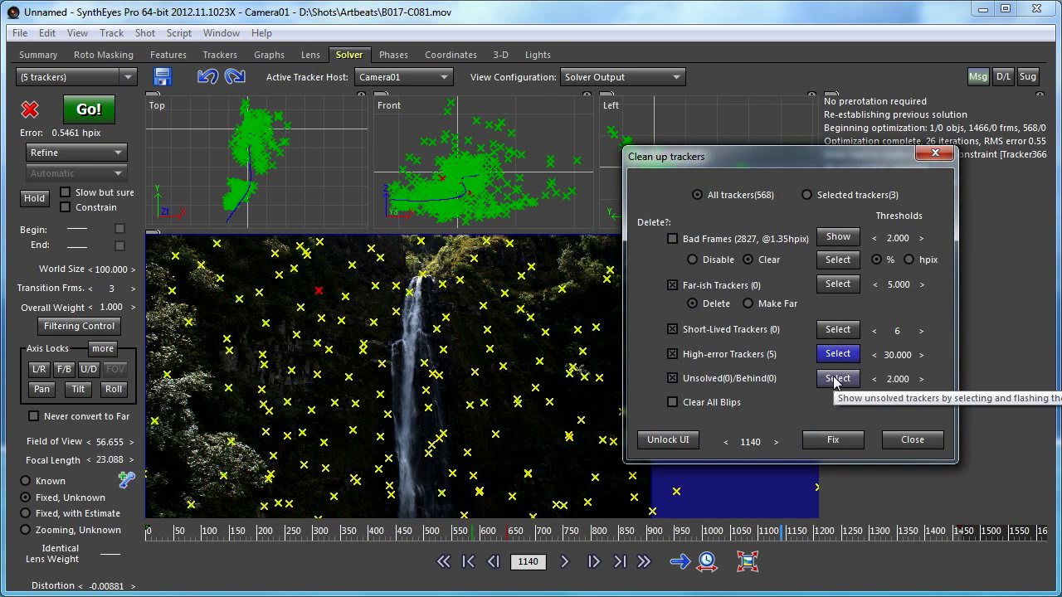
{"action": "left_click", "coordinate": [833, 439]}
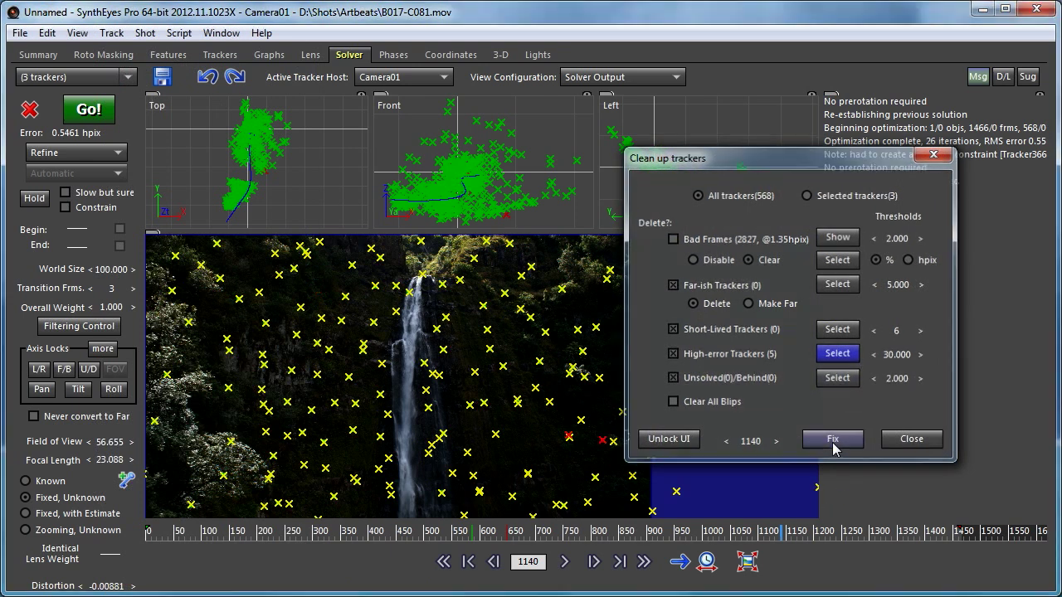
Refine the solve again, accept the result, and scrub to frame 673 to inspect the solved points
{"action": "left_click", "coordinate": [88, 108]}
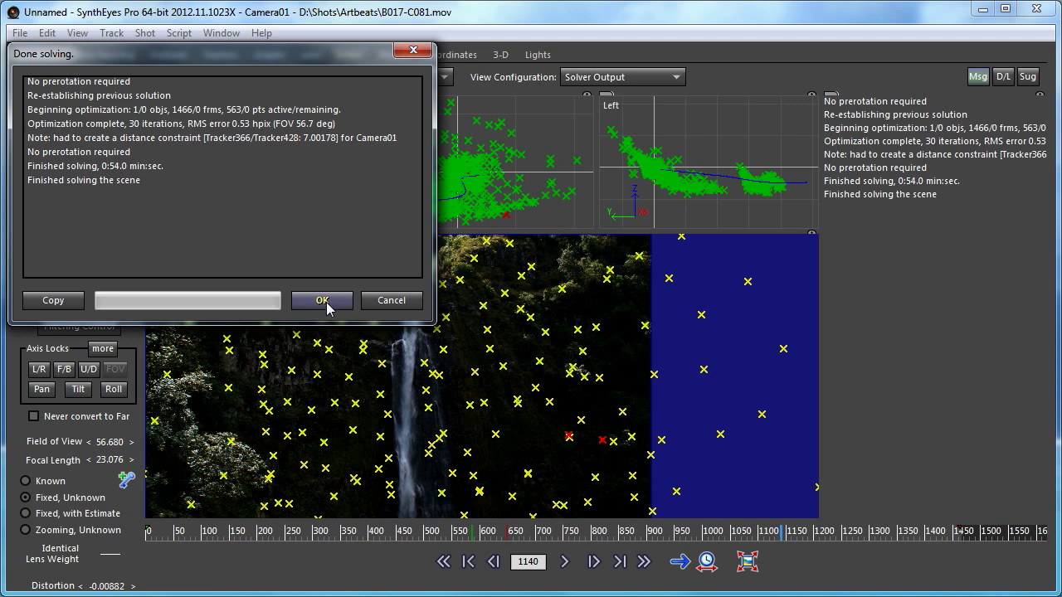
{"action": "left_click", "coordinate": [322, 300]}
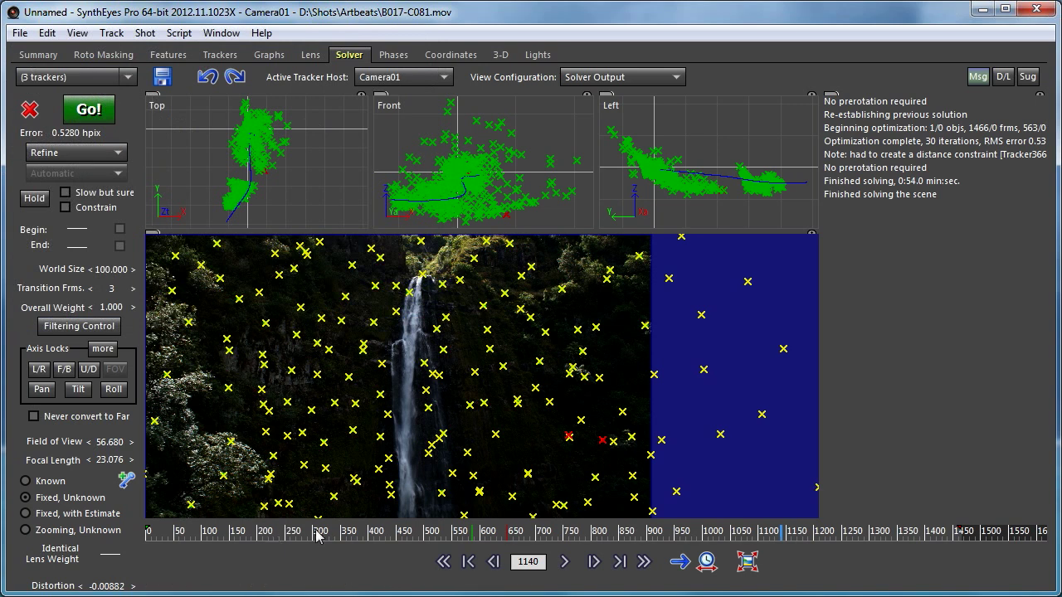
{"action": "left_click_drag", "start_coordinate": [233, 525], "coordinate": [520, 535]}
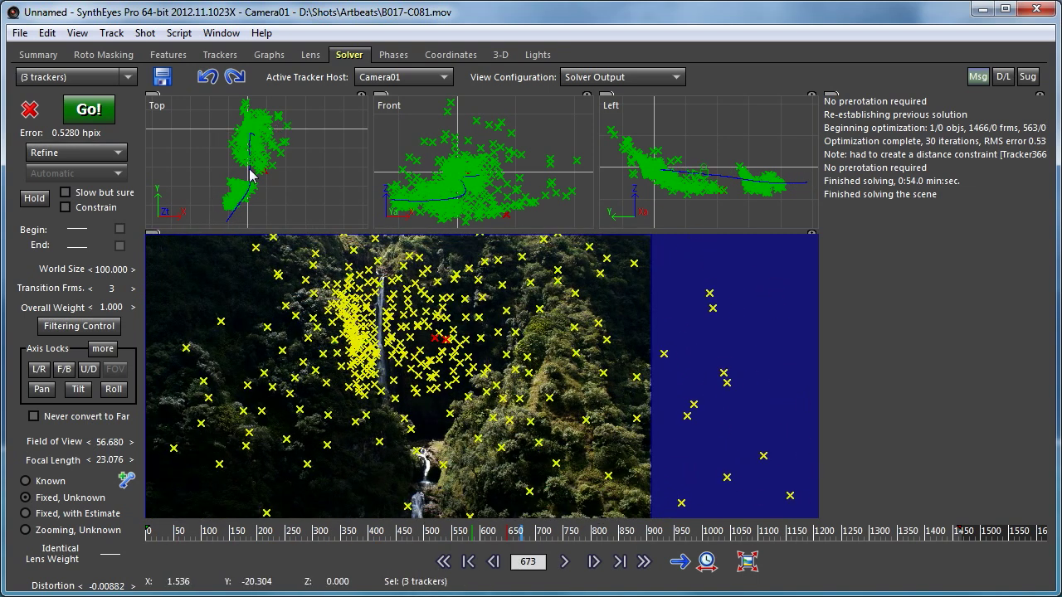
Turn on whole-scene transformation for Camera01 and raise the scene until the camera's Z position is 1.070
{"action": "left_click", "coordinate": [462, 54]}
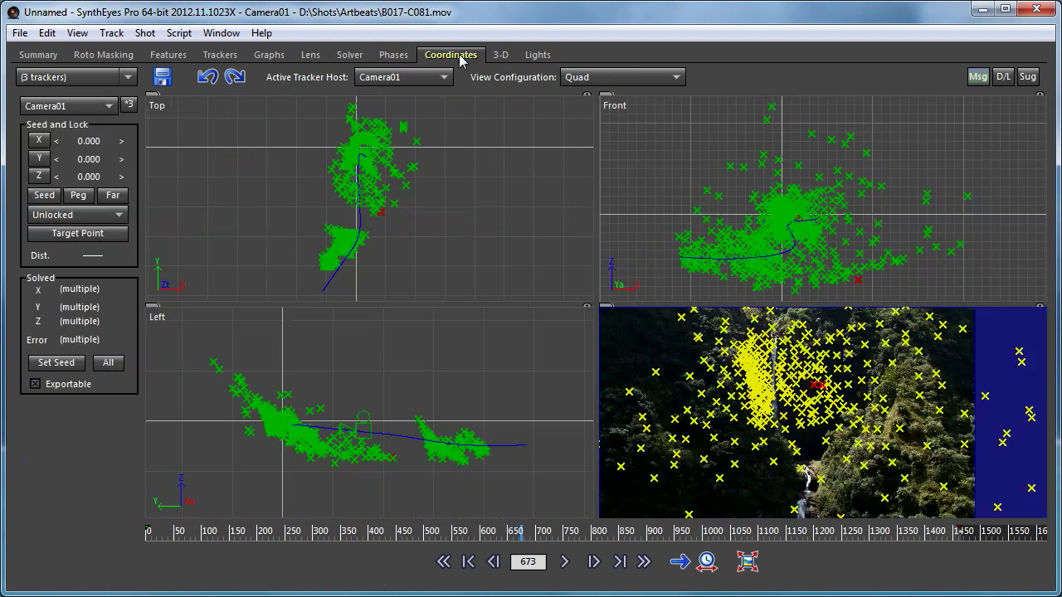
{"action": "left_click", "coordinate": [503, 55]}
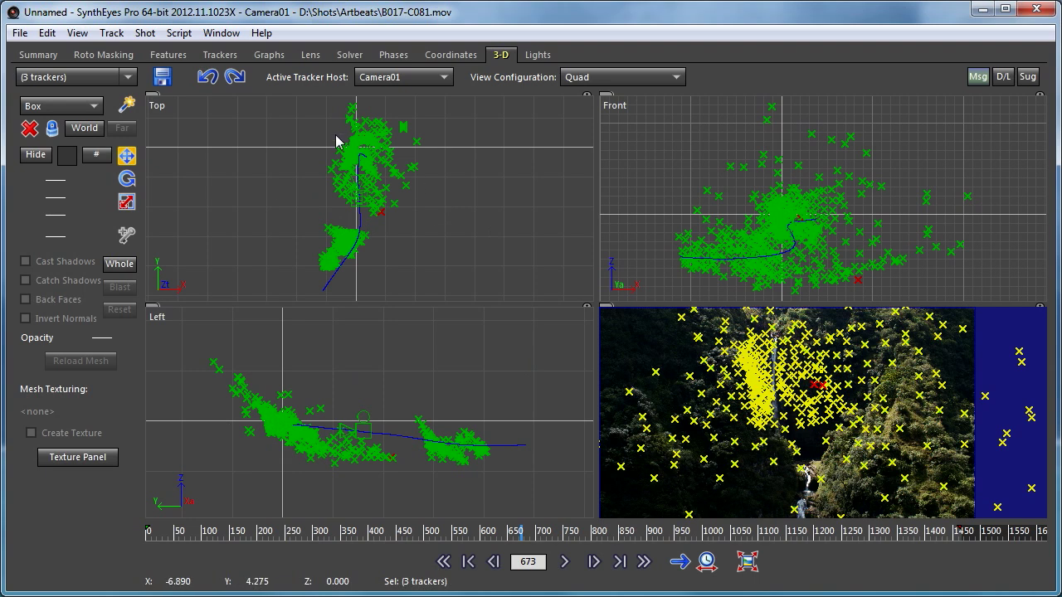
{"action": "left_click", "coordinate": [119, 265]}
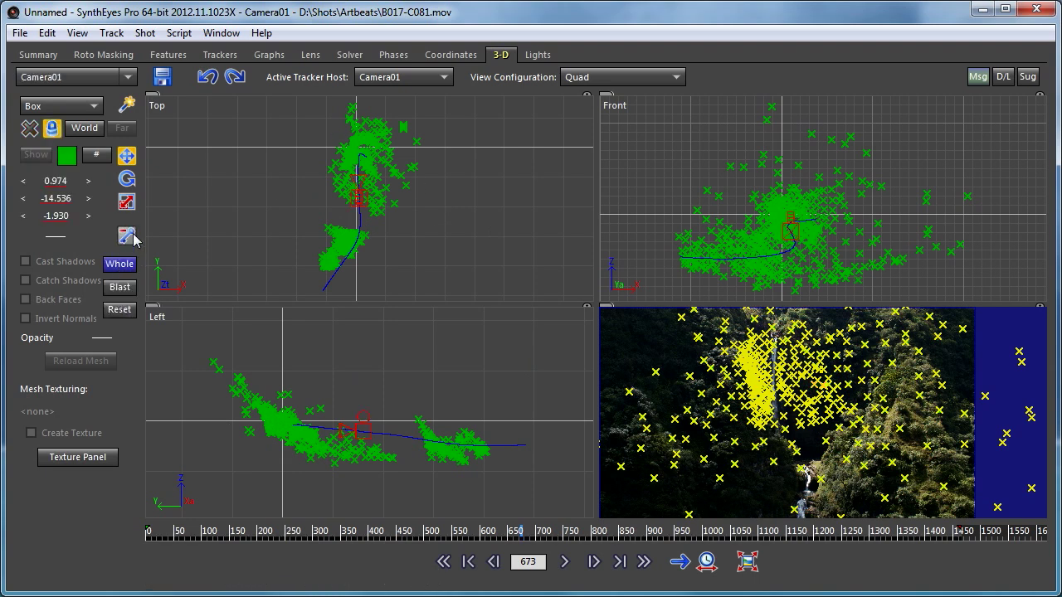
{"action": "left_click_drag", "start_coordinate": [50, 216], "coordinate": [75, 216]}
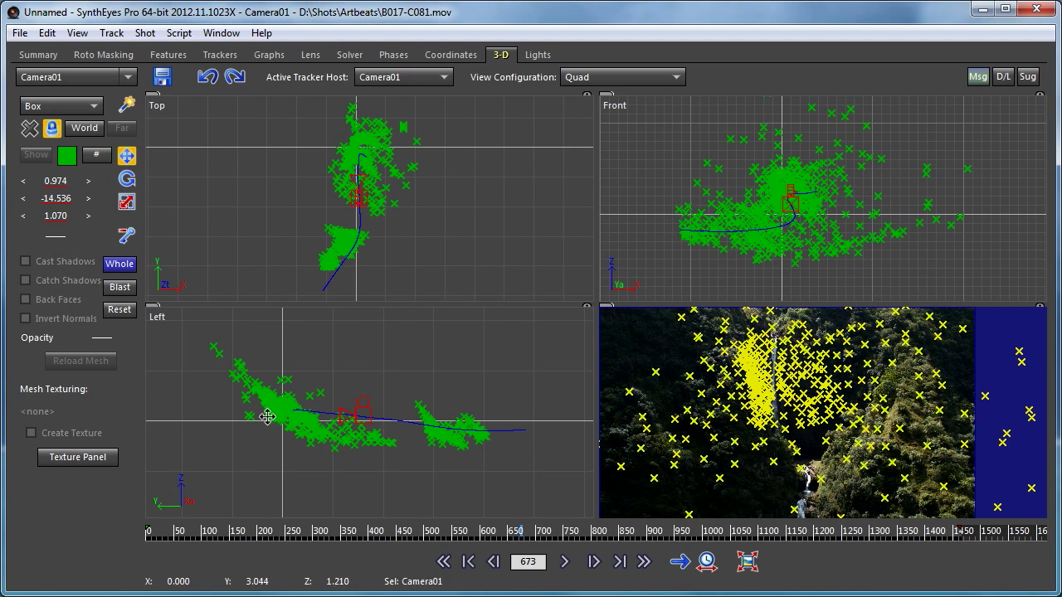
Turn off whole-scene transformation and select the five trackers at the lower end of the steep cliff cluster in the Left view
{"action": "scroll", "coordinate": [268, 417], "scroll_direction": "up", "scroll_amount": 3}
{"action": "scroll", "coordinate": [344, 396], "scroll_direction": "down", "scroll_amount": 2}
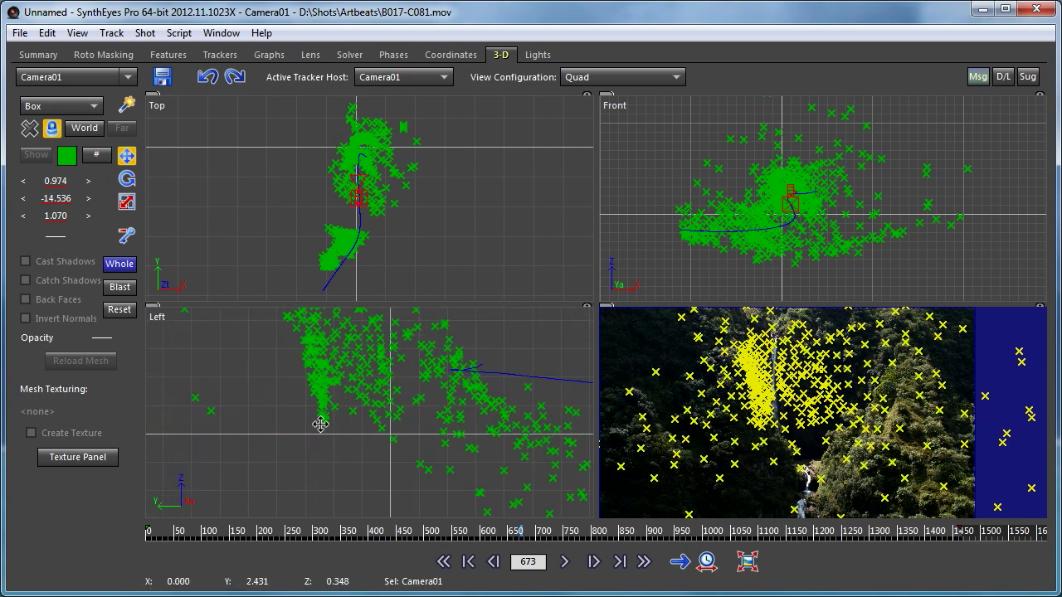
{"action": "mouse_move", "coordinate": [312, 430]}
{"action": "left_mouse_down"}
{"action": "mouse_move", "coordinate": [337, 417]}
{"action": "mouse_move", "coordinate": [303, 429]}
{"action": "left_mouse_up"}
{"action": "left_click", "coordinate": [119, 266]}
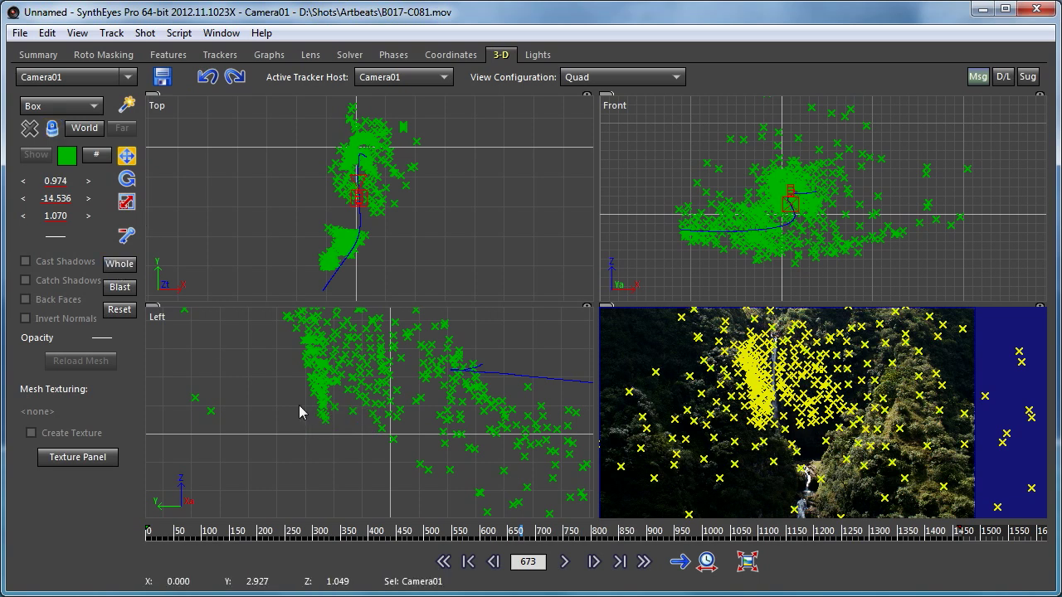
{"action": "mouse_move", "coordinate": [322, 420]}
{"action": "left_mouse_down"}
{"action": "mouse_move", "coordinate": [327, 433]}
{"action": "mouse_move", "coordinate": [336, 412]}
{"action": "mouse_move", "coordinate": [285, 422]}
{"action": "left_mouse_up"}
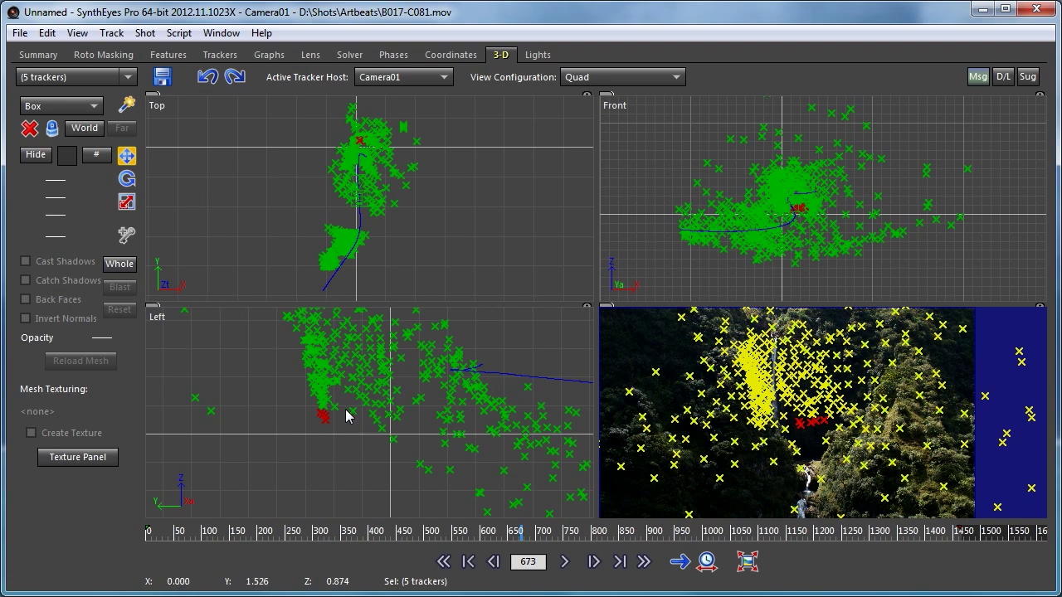
{"action": "scroll", "coordinate": [317, 413], "scroll_direction": "down", "scroll_amount": 8}
{"action": "middle_click_drag", "start_coordinate": [415, 397], "coordinate": [374, 391]}
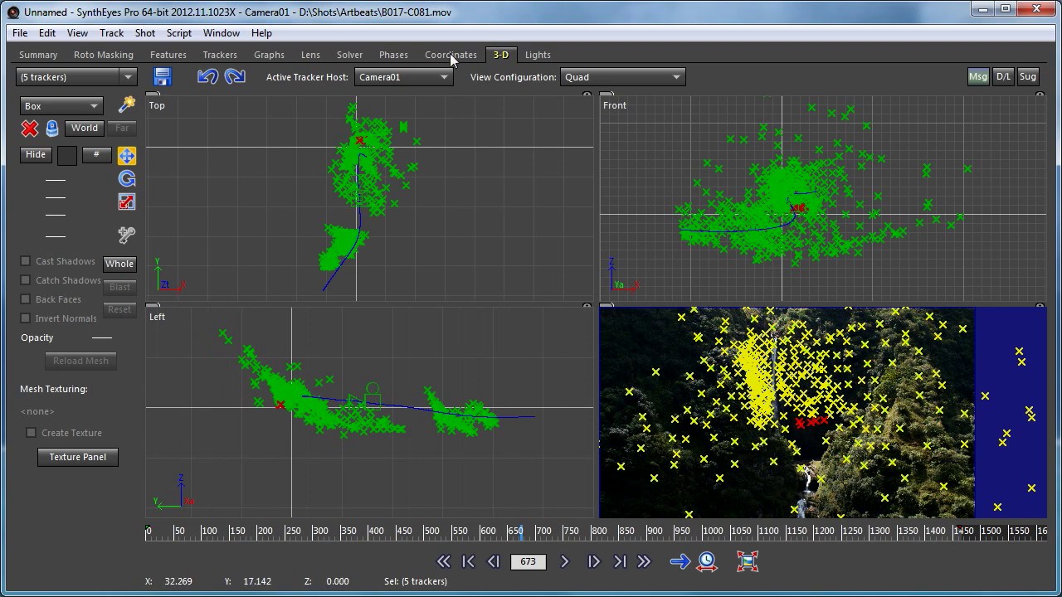
At frame 357, add eight trackers spread around the hillsides and cliffs to the selection in the camera view
{"action": "left_click", "coordinate": [219, 54]}
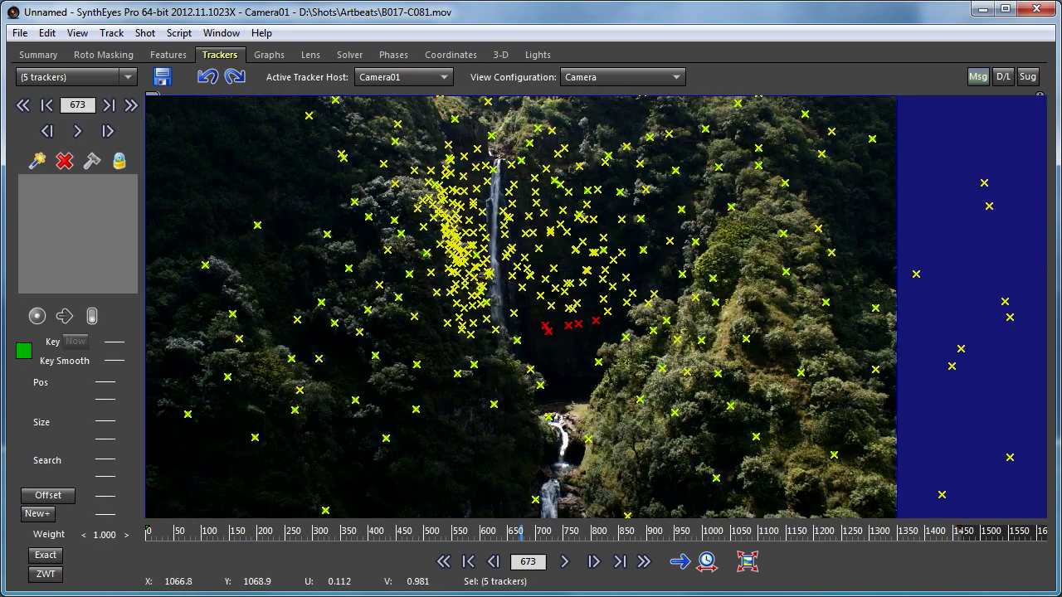
{"action": "left_click_drag", "start_coordinate": [626, 536], "coordinate": [344, 535]}
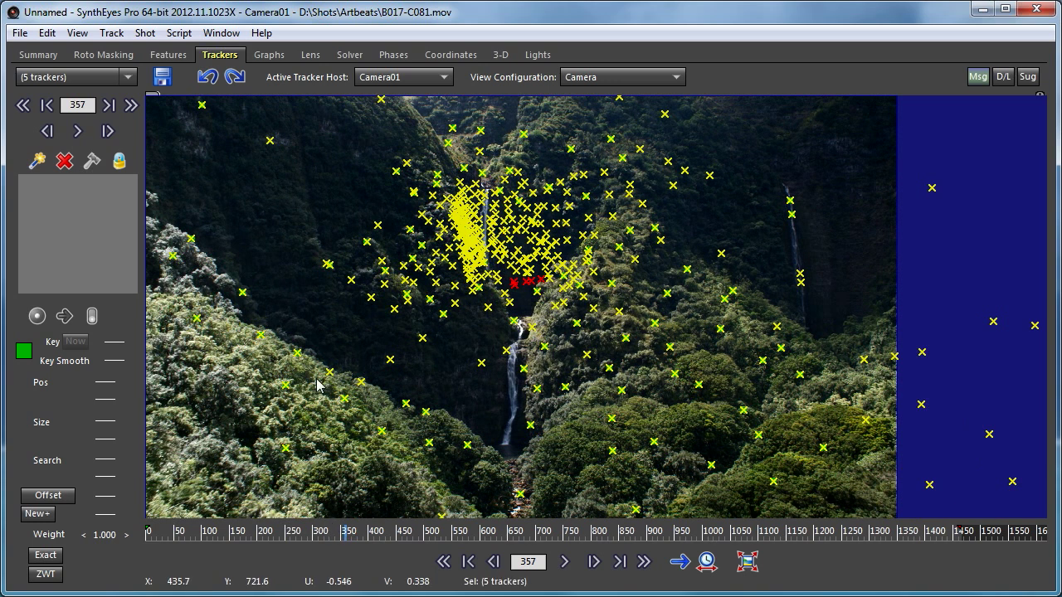
{"action": "left_click", "coordinate": [286, 384], "text": "shift"}
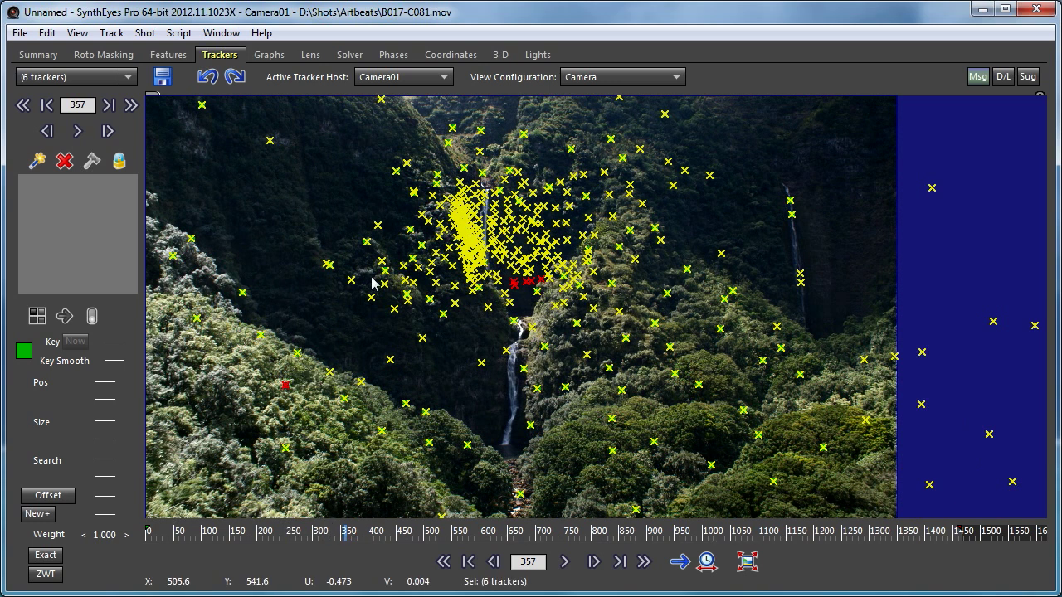
{"action": "left_click", "coordinate": [367, 241], "text": "shift"}
{"action": "left_click", "coordinate": [460, 182], "text": "shift"}
{"action": "left_click", "coordinate": [560, 181], "text": "shift"}
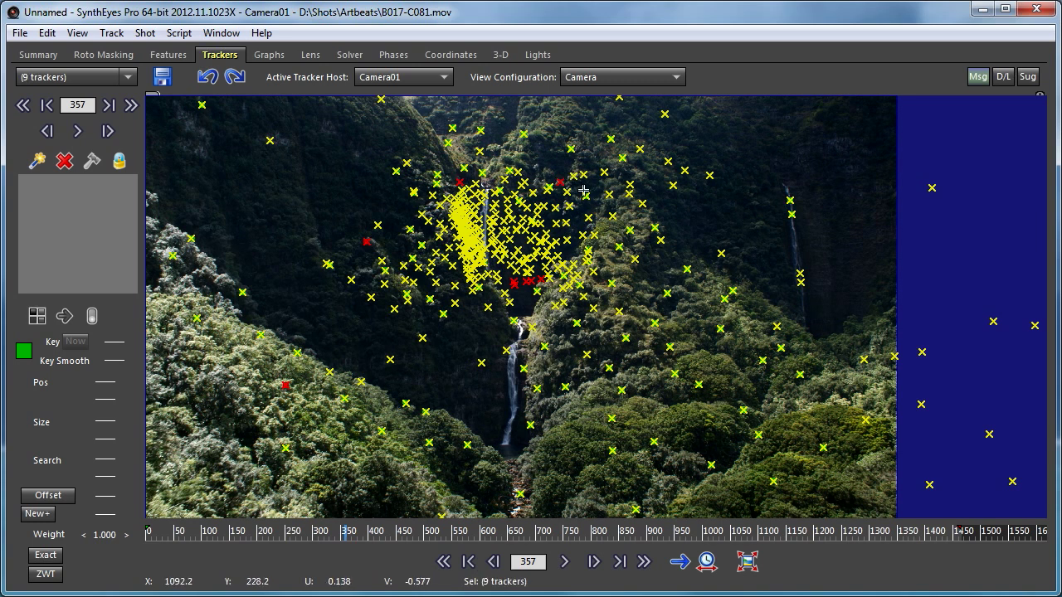
{"action": "left_click", "coordinate": [630, 230], "text": "shift"}
{"action": "left_click", "coordinate": [724, 297], "text": "shift"}
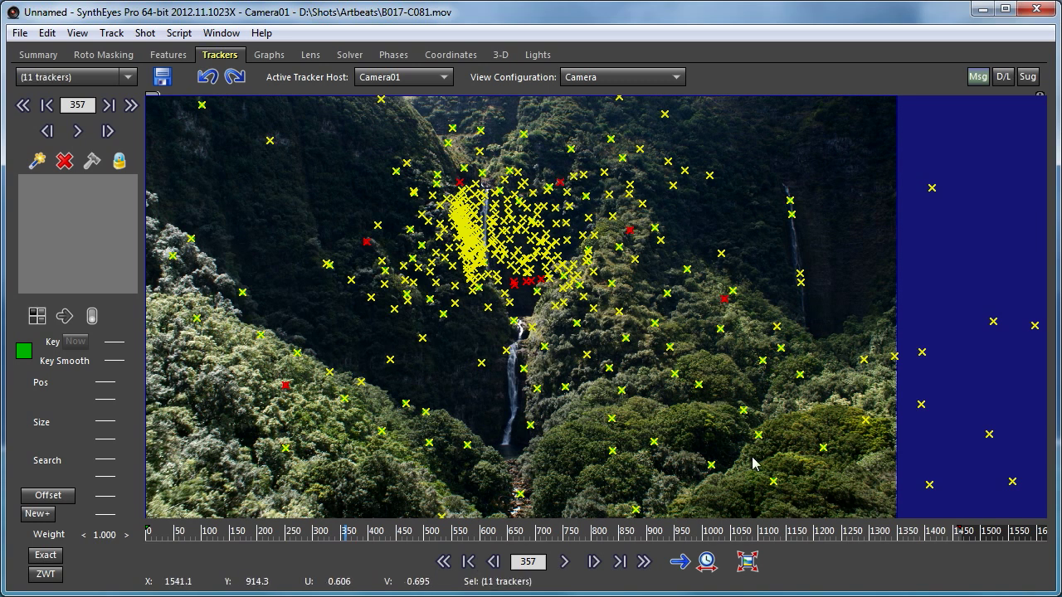
{"action": "left_click", "coordinate": [758, 436], "text": "shift"}
{"action": "left_click", "coordinate": [611, 451], "text": "shift"}
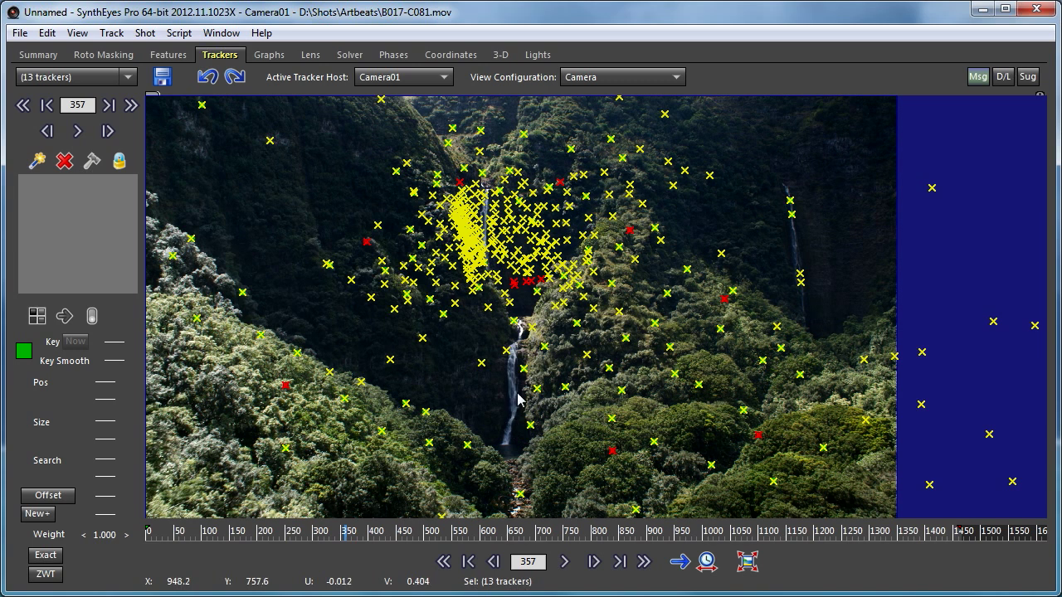
Set seed positions from the solution for the selected trackers, disable their Seed option, and set their lock mode to Lock Point
{"action": "left_click", "coordinate": [446, 56]}
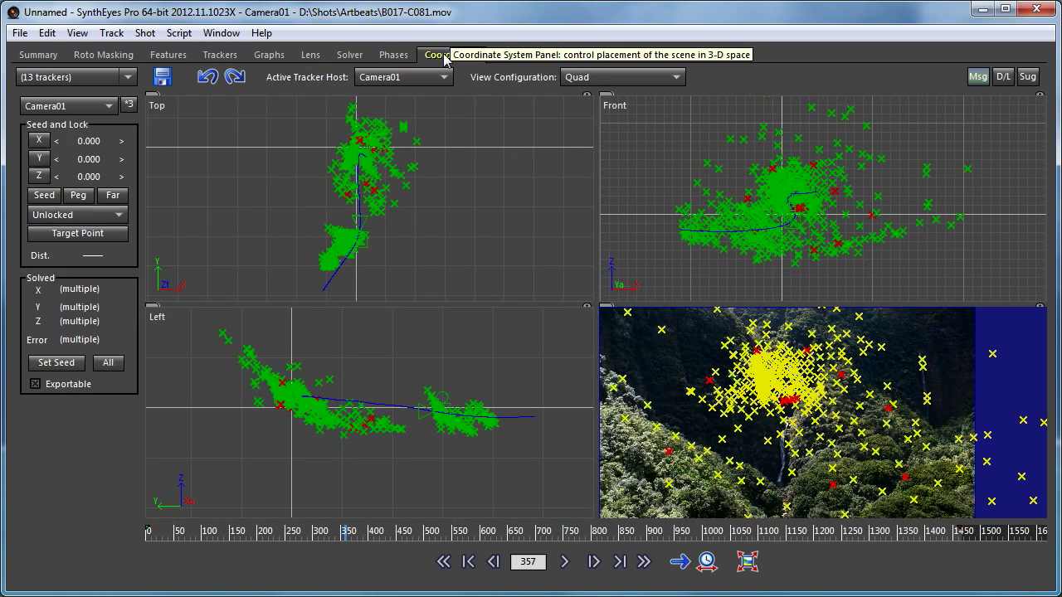
{"action": "left_click", "coordinate": [56, 363]}
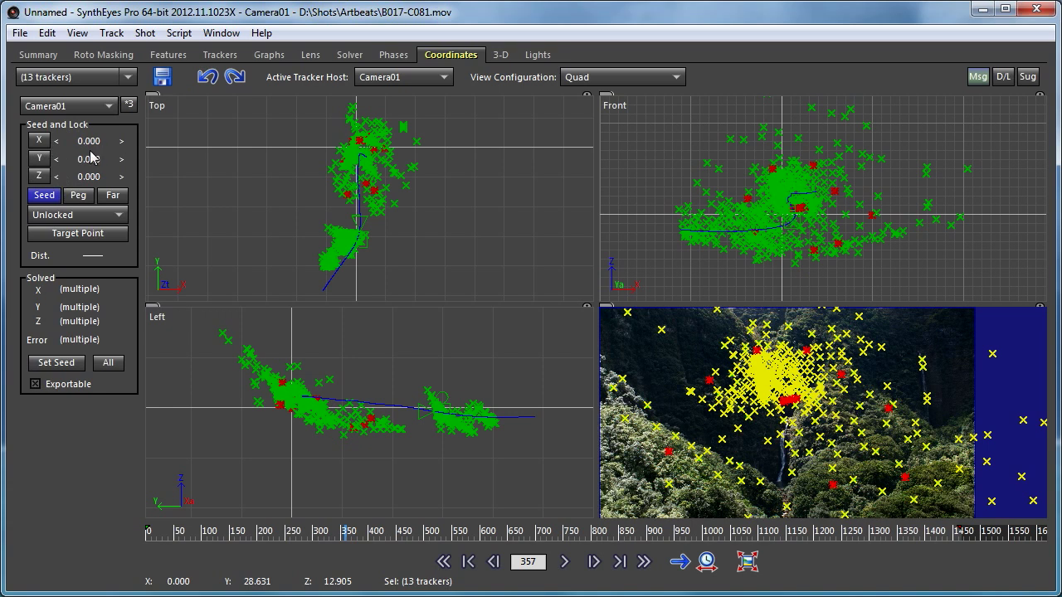
{"action": "left_click", "coordinate": [44, 196]}
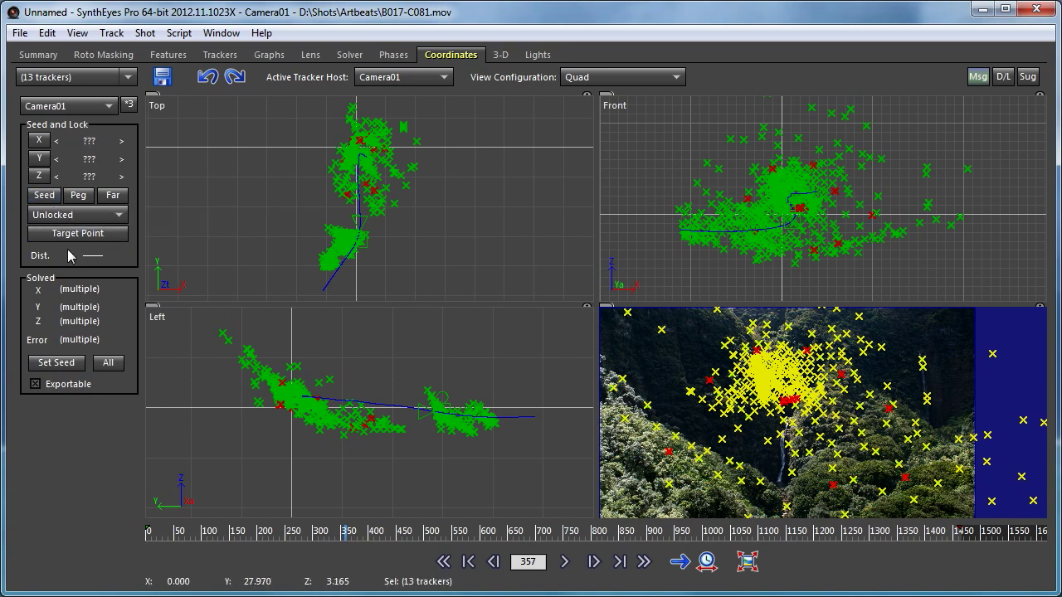
{"action": "left_click", "coordinate": [79, 212]}
{"action": "left_click", "coordinate": [72, 251]}
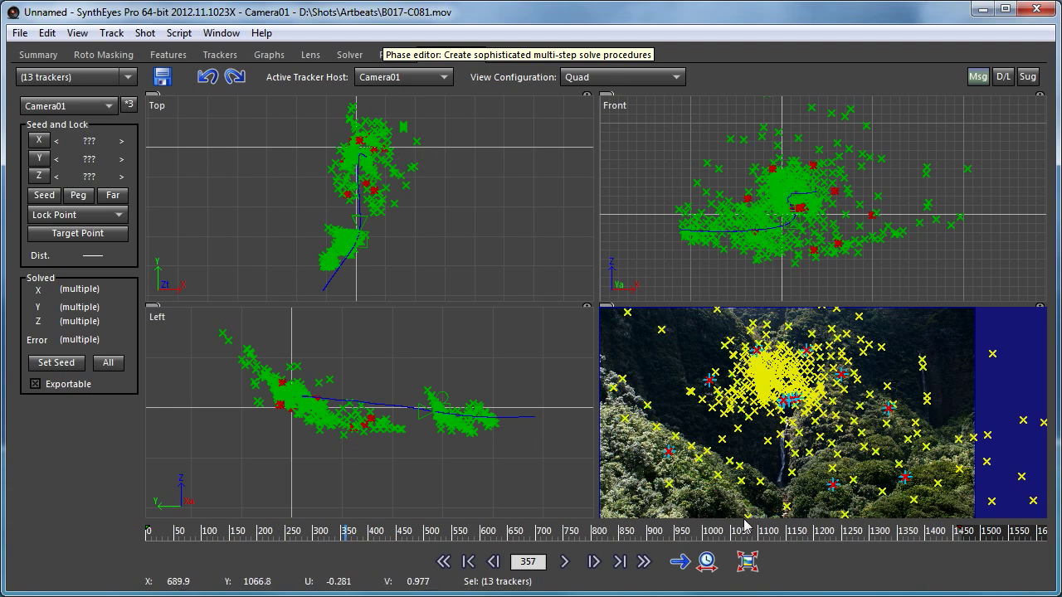
At frame 430, clear the tracker selection and lasso the bushy hillside to the right of the lower waterfall in the camera view
{"action": "left_click", "coordinate": [871, 535]}
{"action": "left_click_drag", "start_coordinate": [875, 536], "coordinate": [386, 563]}
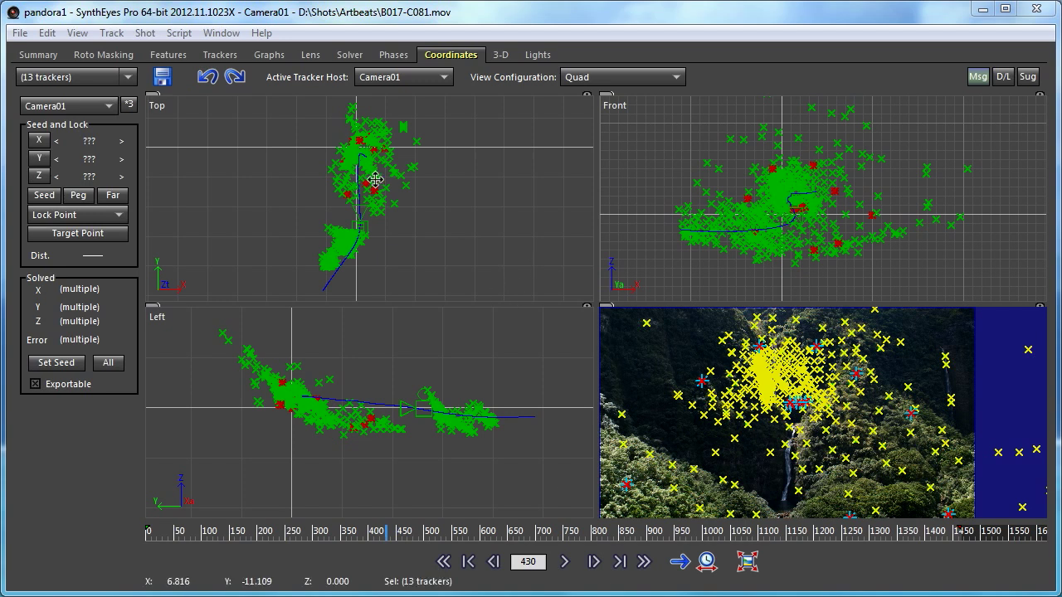
{"action": "left_click", "coordinate": [219, 54]}
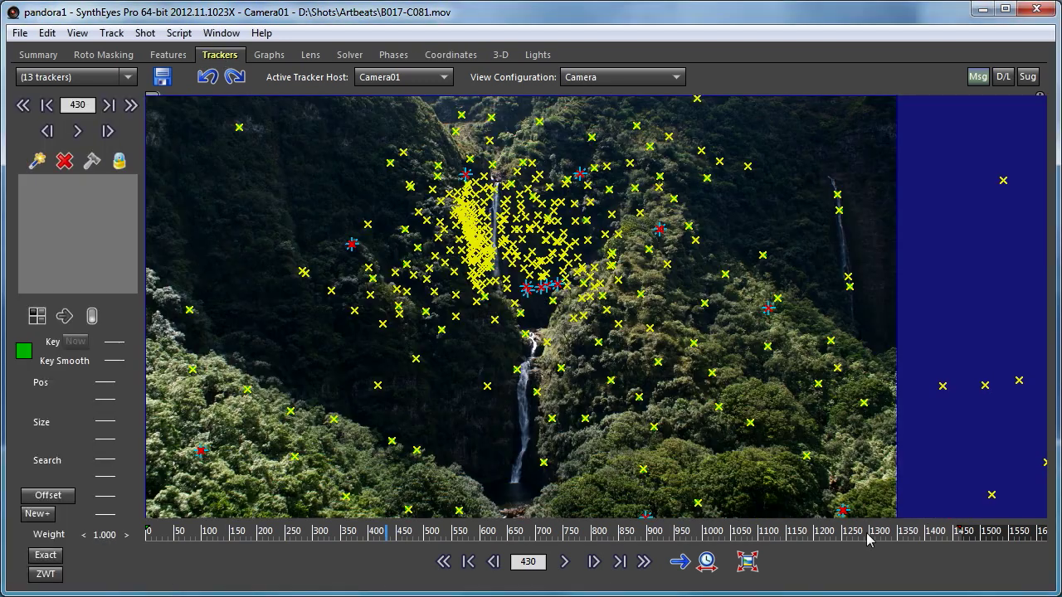
{"action": "left_click", "coordinate": [632, 243]}
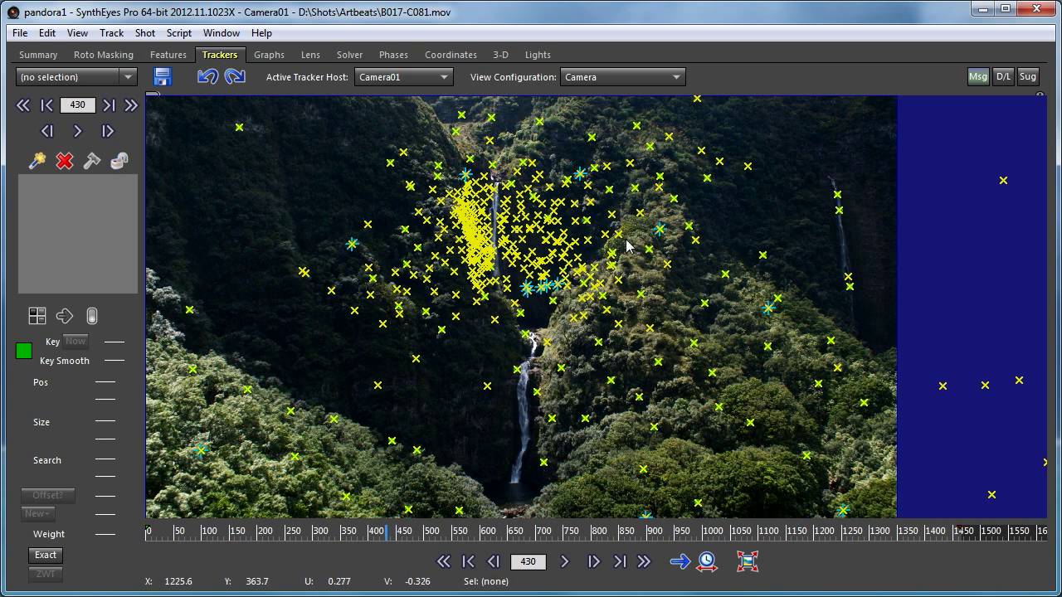
{"action": "mouse_move", "coordinate": [622, 237]}
{"action": "left_mouse_down"}
{"action": "mouse_move", "coordinate": [547, 382]}
{"action": "mouse_move", "coordinate": [544, 427]}
{"action": "mouse_move", "coordinate": [583, 490]}
{"action": "mouse_move", "coordinate": [666, 508]}
{"action": "mouse_move", "coordinate": [801, 501]}
{"action": "mouse_move", "coordinate": [852, 459]}
{"action": "mouse_move", "coordinate": [874, 401]}
{"action": "mouse_move", "coordinate": [761, 307]}
{"action": "mouse_move", "coordinate": [652, 242]}
{"action": "left_mouse_up"}
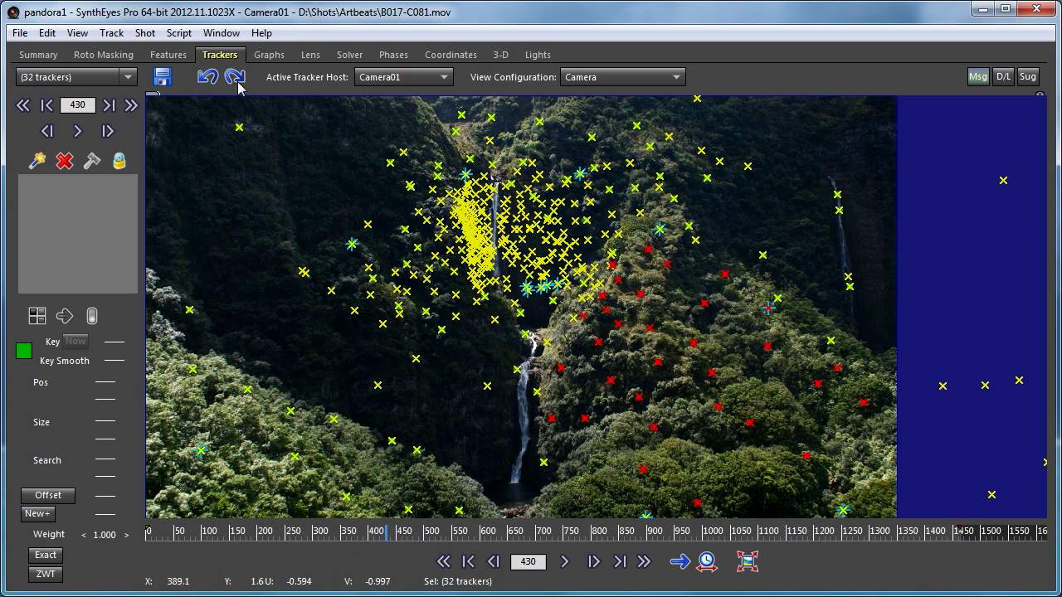
Set up adding many trackers only within the last lasso, with a desired number of 60
{"action": "left_click", "coordinate": [108, 33]}
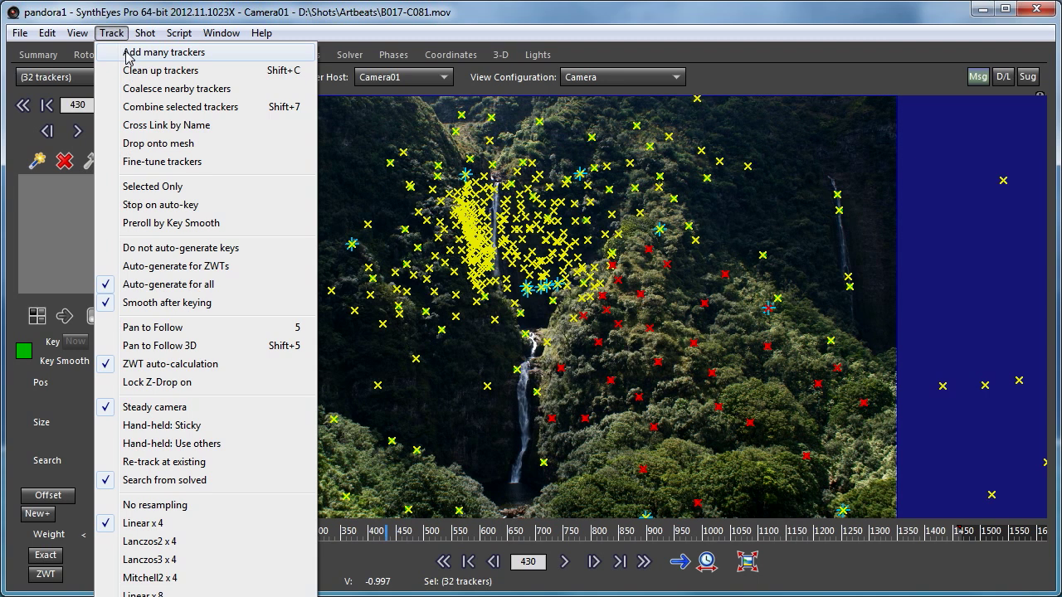
{"action": "left_click", "coordinate": [127, 53]}
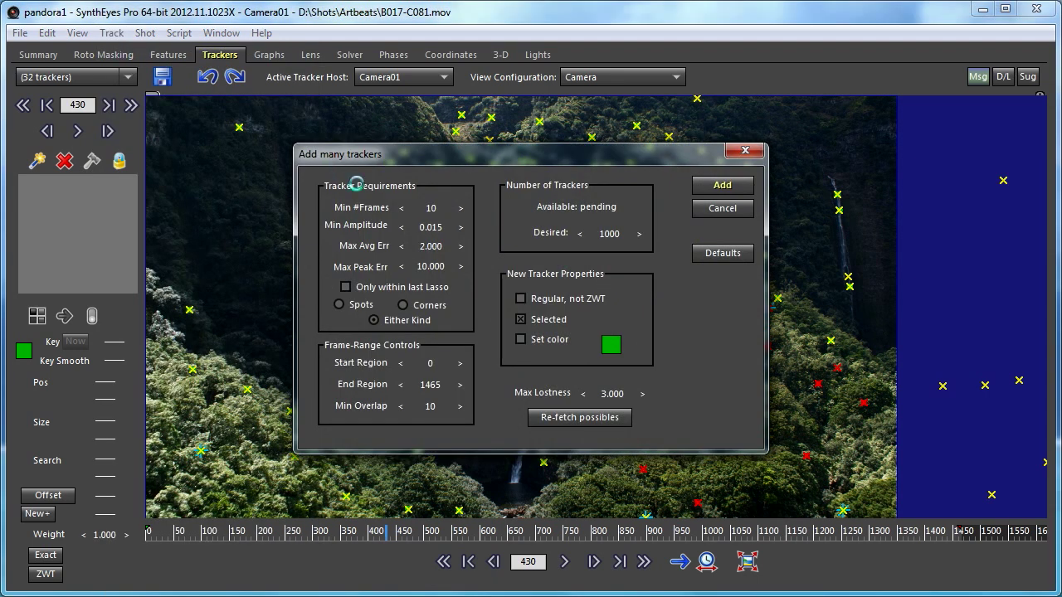
{"action": "left_click", "coordinate": [347, 289]}
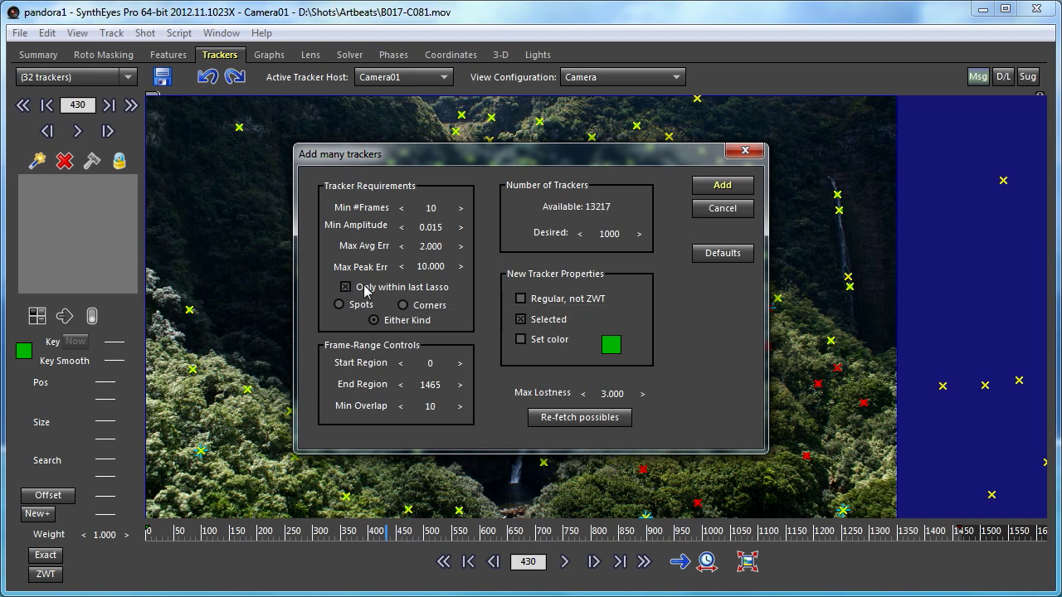
{"action": "left_click_drag", "start_coordinate": [497, 160], "coordinate": [303, 129]}
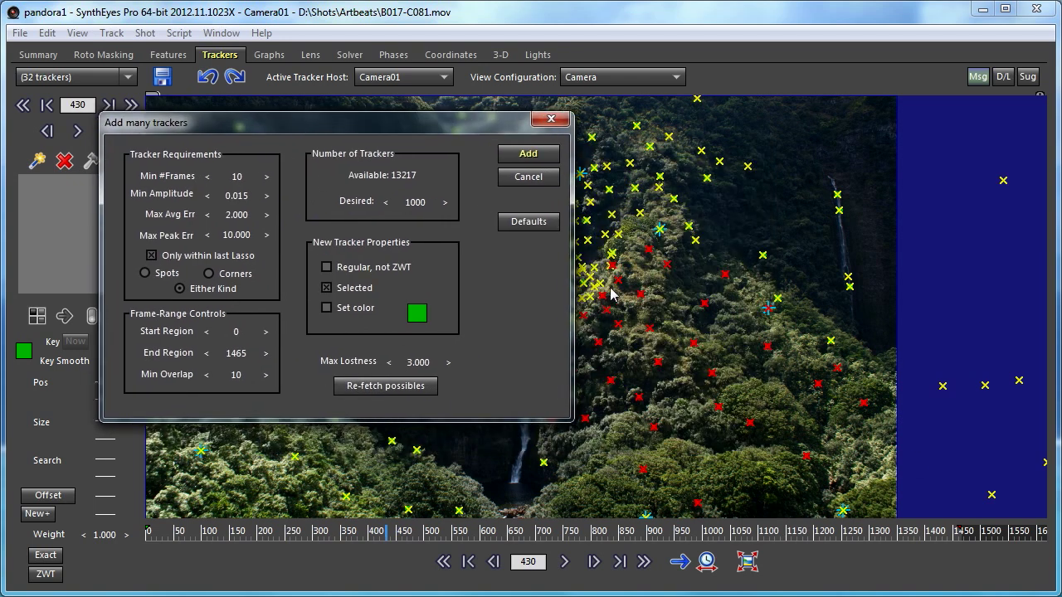
{"action": "double_click", "coordinate": [420, 204]}
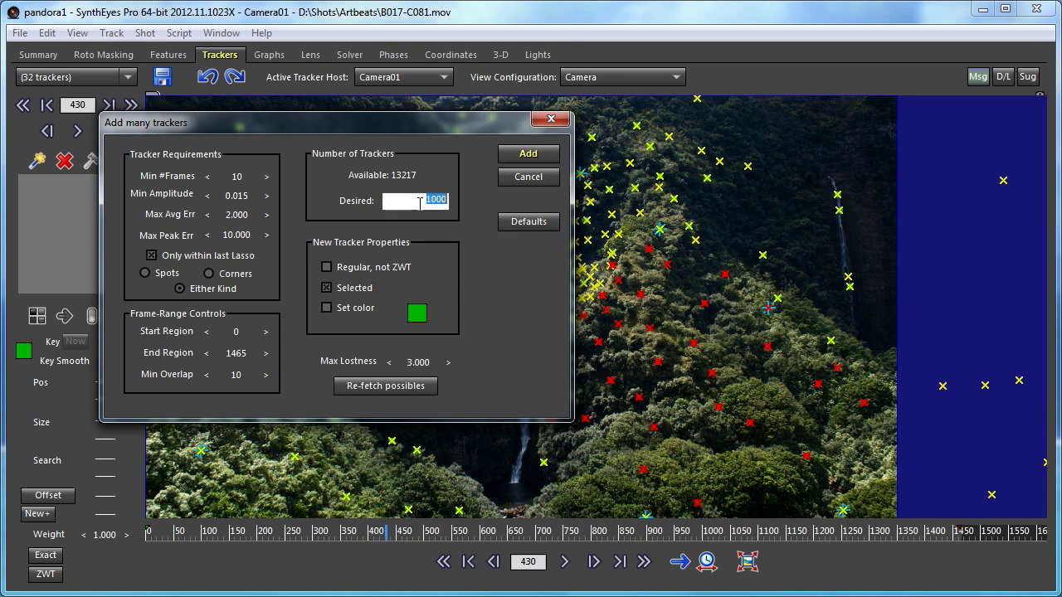
{"action": "type", "text": "60"}
{"action": "key", "text": "Return"}
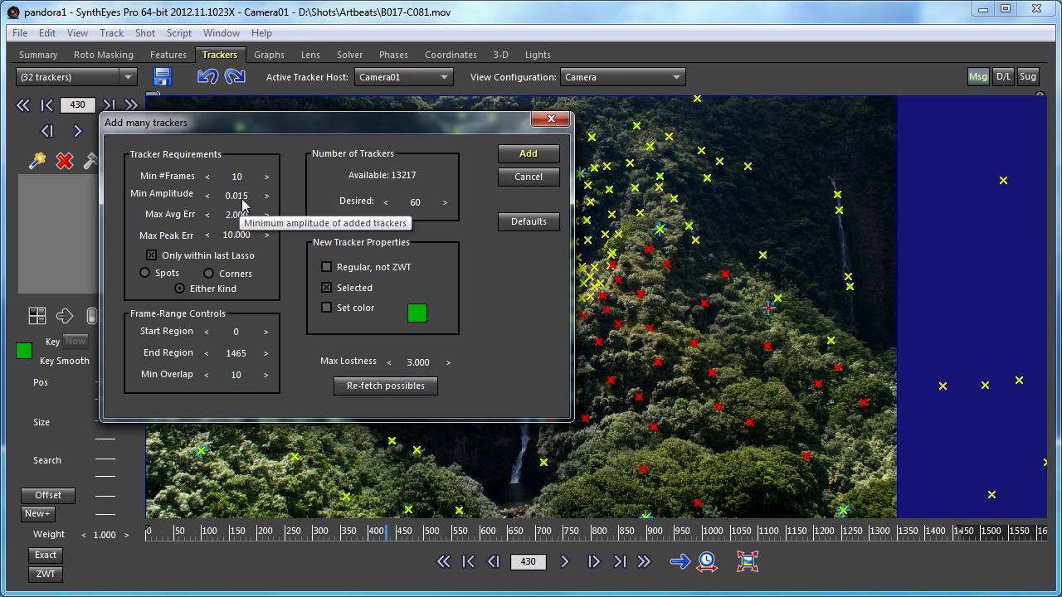
Set the minimum number of frames per tracker to 50 and add the new trackers to the lassoed hillside
{"action": "left_click_drag", "start_coordinate": [244, 184], "coordinate": [246, 181]}
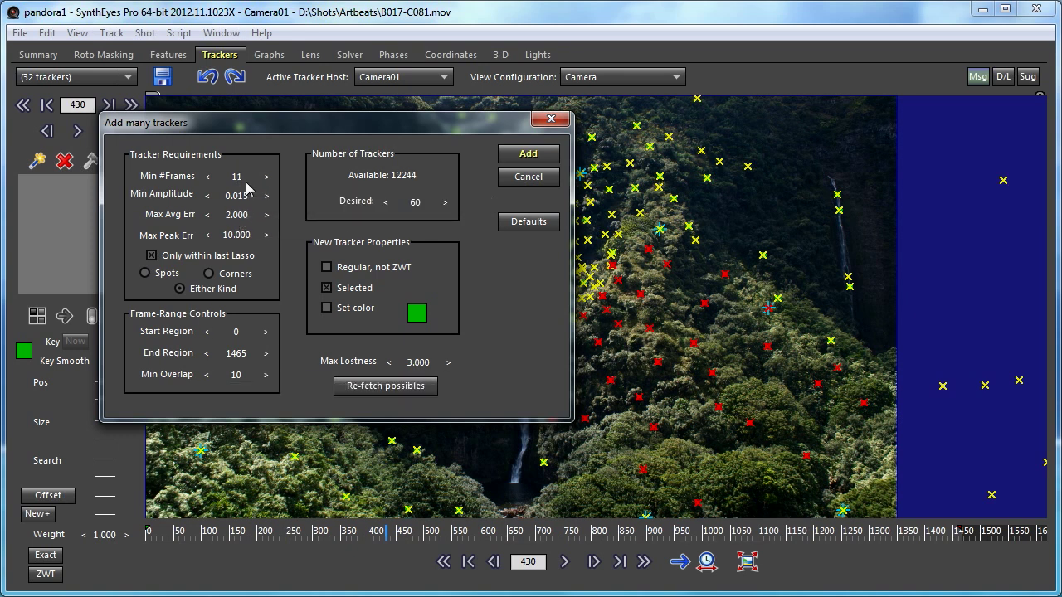
{"action": "double_click", "coordinate": [241, 178]}
{"action": "type", "text": "5"}
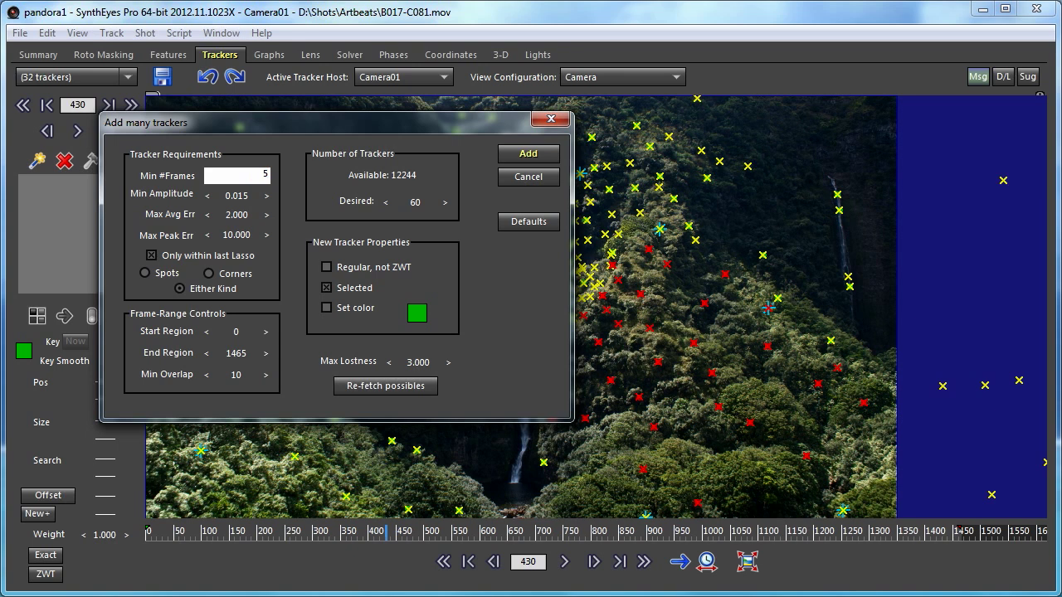
{"action": "type", "text": "0"}
{"action": "key", "text": "Return"}
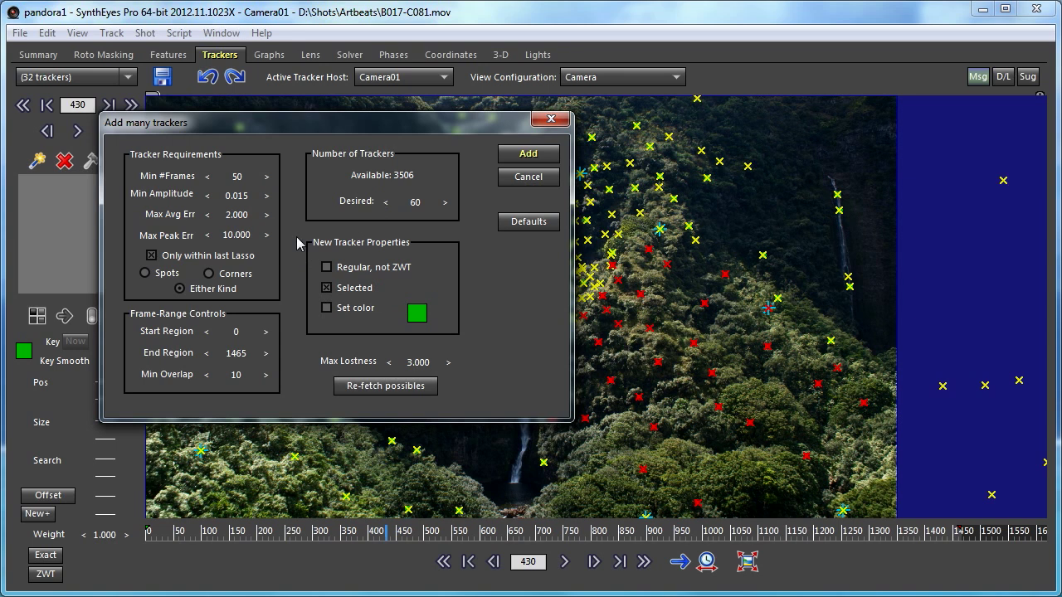
{"action": "left_click", "coordinate": [516, 161]}
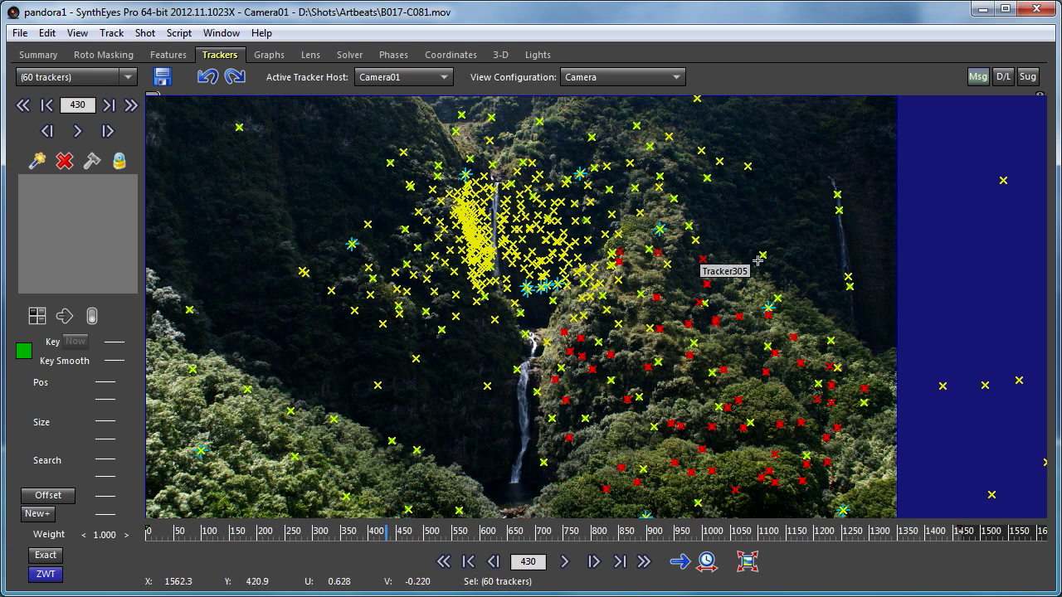
At frame 633, lasso the rocks and slope around the two small lower waterfalls in the camera view
{"action": "left_click", "coordinate": [502, 533]}
{"action": "left_click_drag", "start_coordinate": [502, 532], "coordinate": [509, 561]}
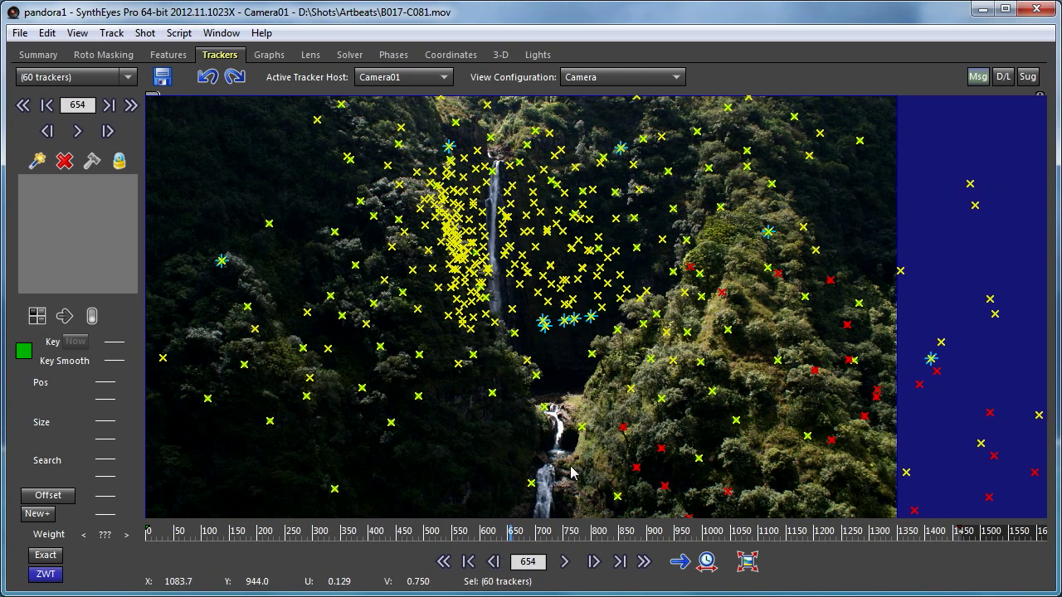
{"action": "left_click_drag", "start_coordinate": [538, 539], "coordinate": [498, 541]}
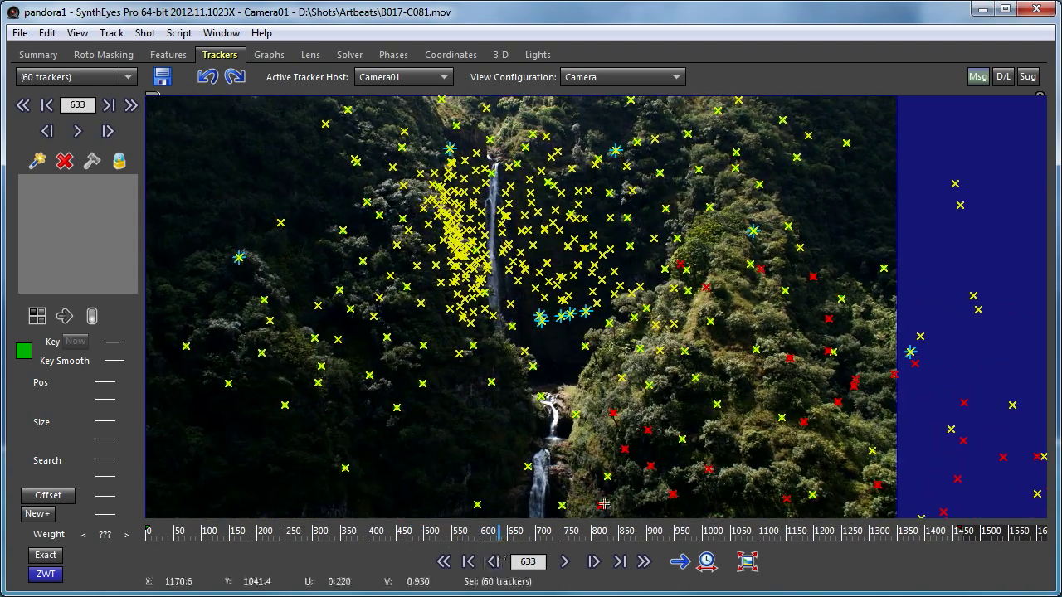
{"action": "scroll", "coordinate": [561, 505], "scroll_direction": "up", "scroll_amount": 4}
{"action": "middle_click_drag", "start_coordinate": [532, 391], "coordinate": [535, 441]}
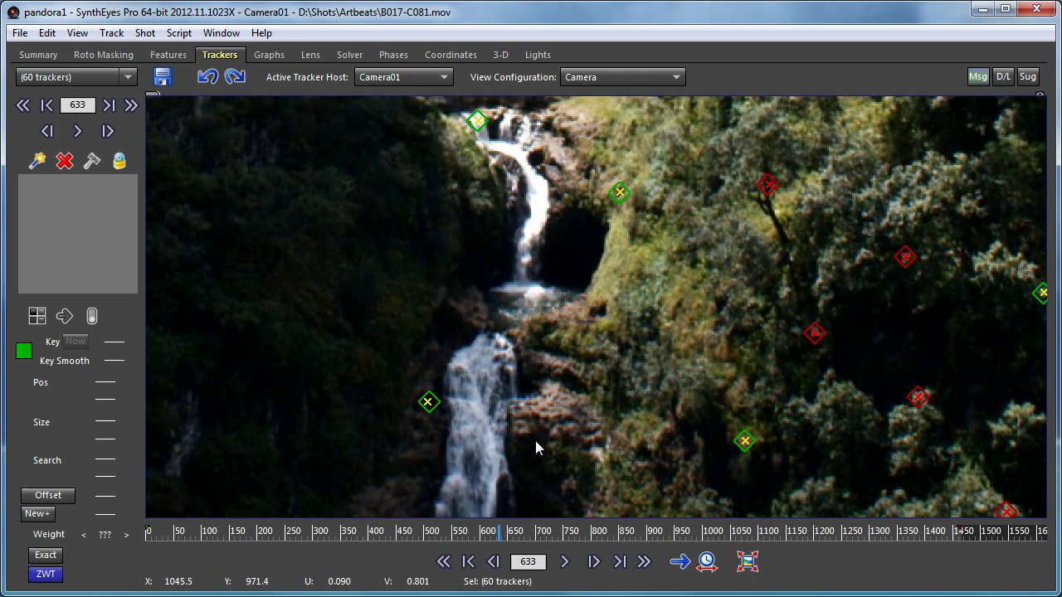
{"action": "scroll", "coordinate": [540, 440], "scroll_direction": "down", "scroll_amount": 3}
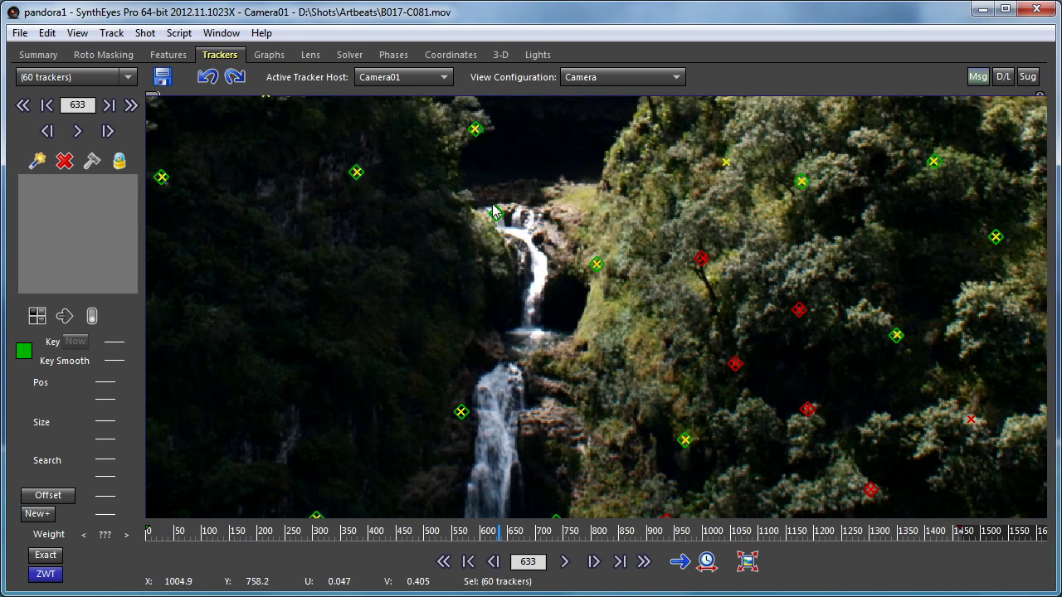
{"action": "mouse_move", "coordinate": [479, 205]}
{"action": "left_mouse_down"}
{"action": "mouse_move", "coordinate": [482, 276]}
{"action": "mouse_move", "coordinate": [461, 383]}
{"action": "mouse_move", "coordinate": [487, 435]}
{"action": "mouse_move", "coordinate": [543, 438]}
{"action": "mouse_move", "coordinate": [654, 480]}
{"action": "mouse_move", "coordinate": [629, 496]}
{"action": "mouse_move", "coordinate": [657, 503]}
{"action": "mouse_move", "coordinate": [697, 336]}
{"action": "mouse_move", "coordinate": [758, 223]}
{"action": "left_mouse_up"}
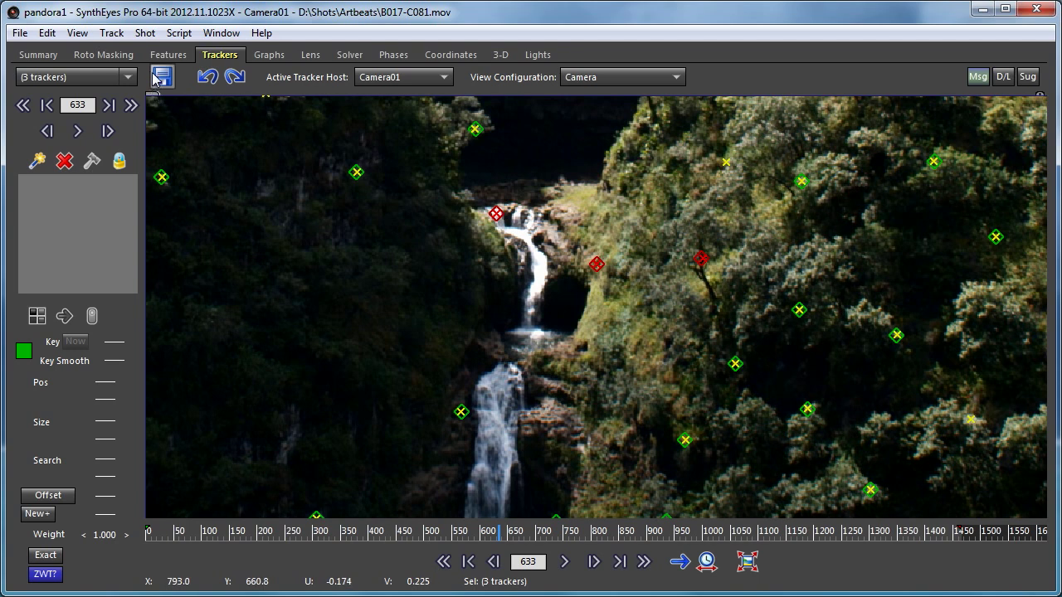
Add 60 more trackers of at least 50 frames within the lasso around the small waterfalls
{"action": "left_click", "coordinate": [111, 33]}
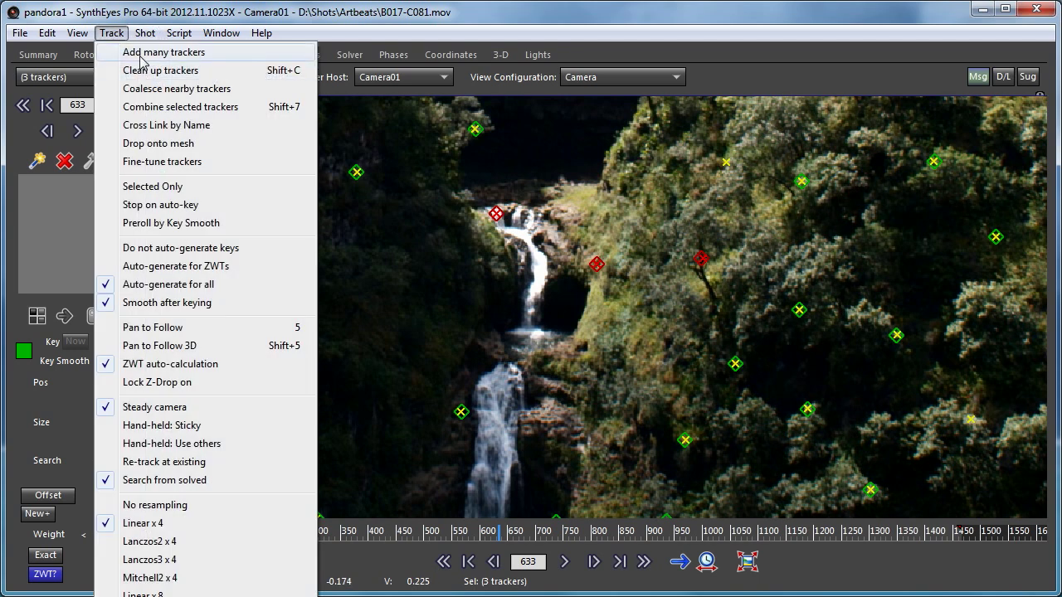
{"action": "left_click", "coordinate": [138, 52]}
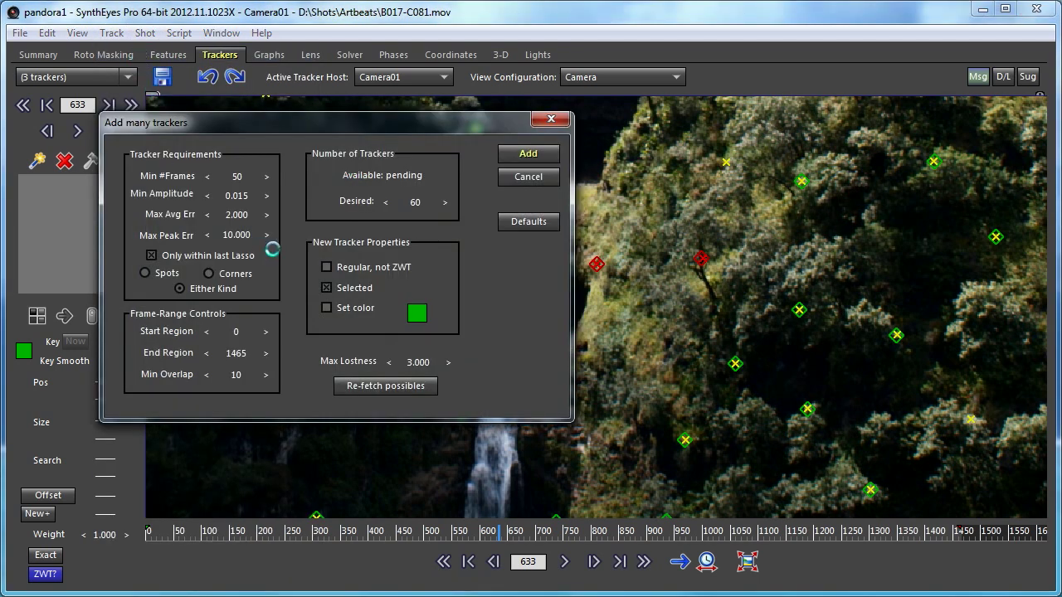
{"action": "left_click", "coordinate": [528, 155]}
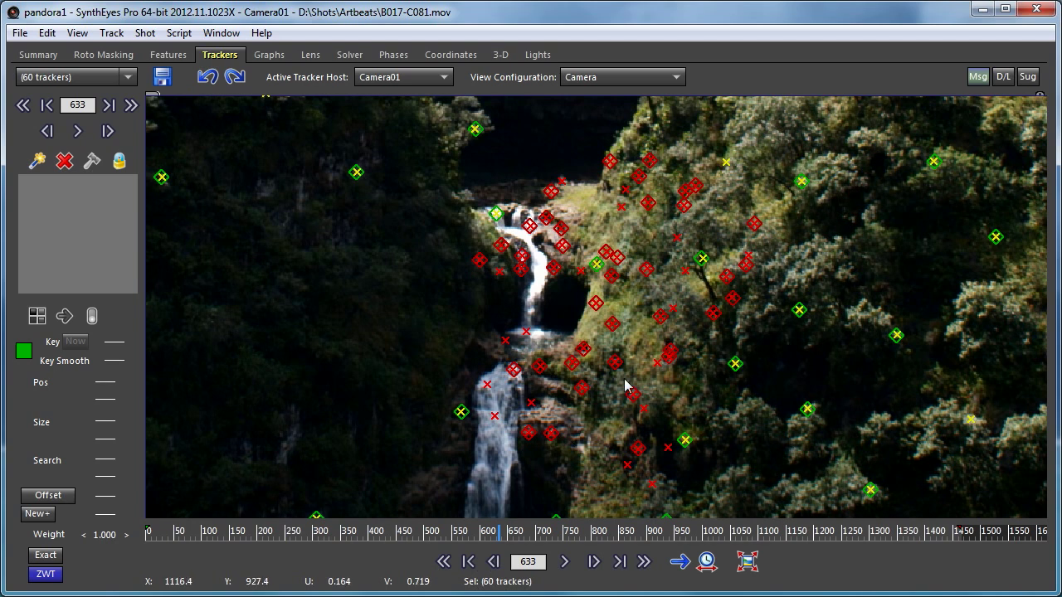
Display the unassigned feature trails around the small waterfalls, turn on Peel mode, and set the minimum trail length to 137
{"action": "left_click", "coordinate": [172, 57]}
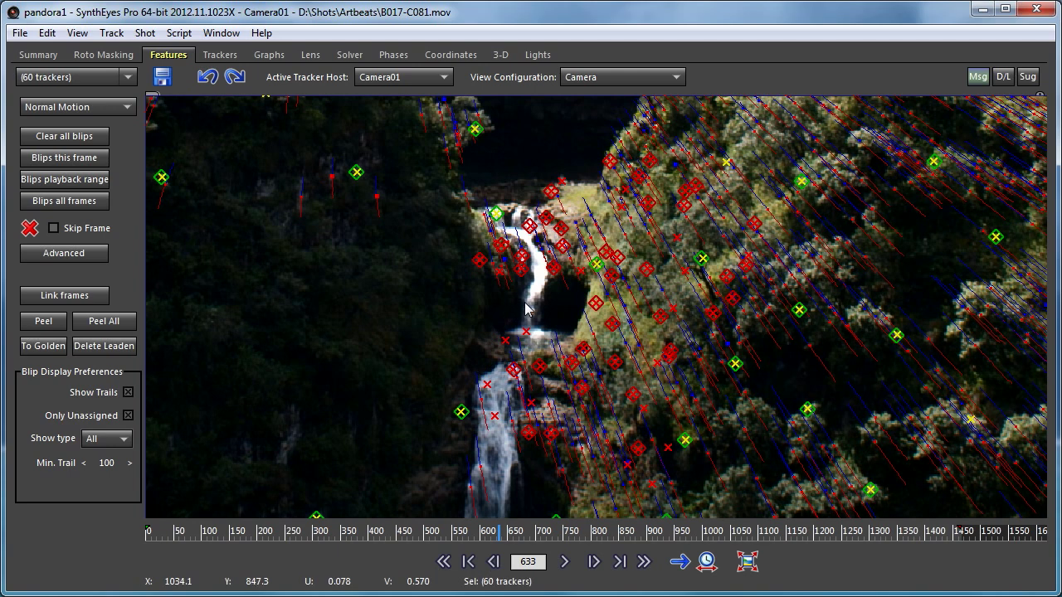
{"action": "scroll", "coordinate": [525, 309], "scroll_direction": "up", "scroll_amount": 2}
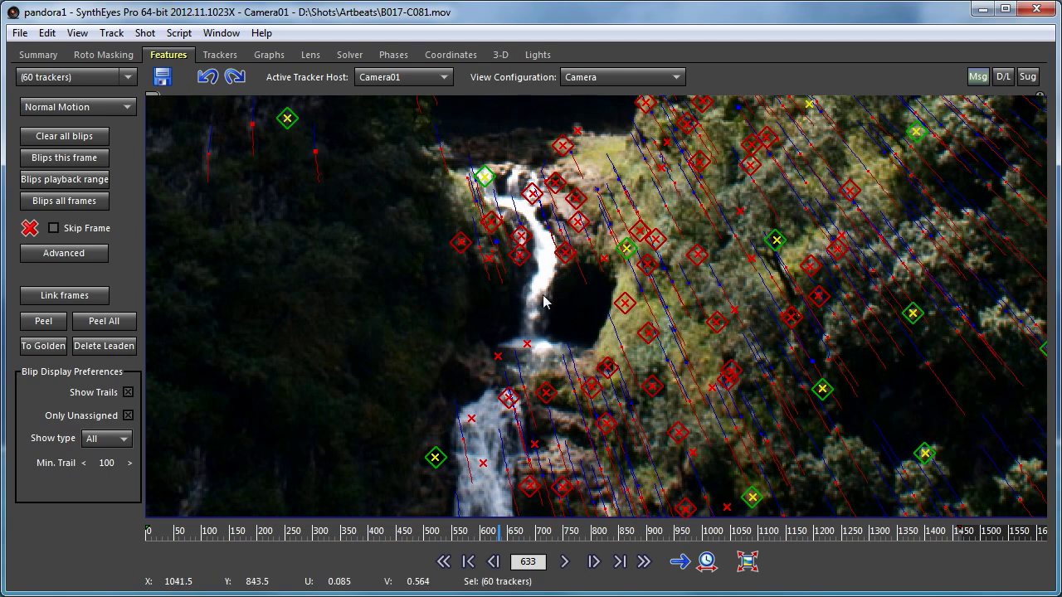
{"action": "mouse_move", "coordinate": [112, 466]}
{"action": "left_mouse_down"}
{"action": "mouse_move", "coordinate": [59, 466]}
{"action": "mouse_move", "coordinate": [107, 466]}
{"action": "left_mouse_up"}
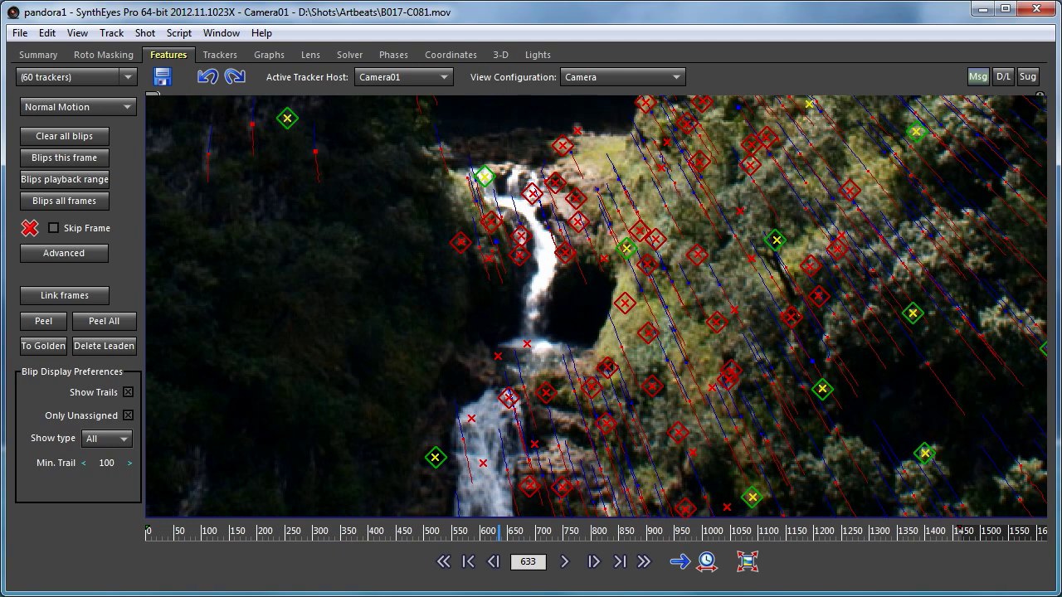
{"action": "left_click", "coordinate": [44, 321]}
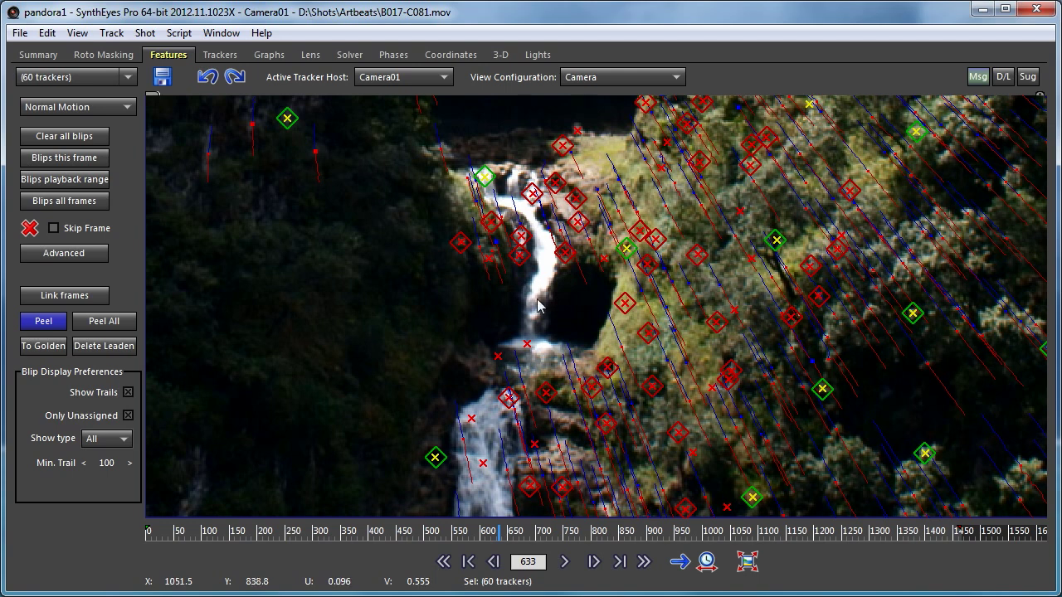
{"action": "left_click_drag", "start_coordinate": [103, 463], "coordinate": [129, 463]}
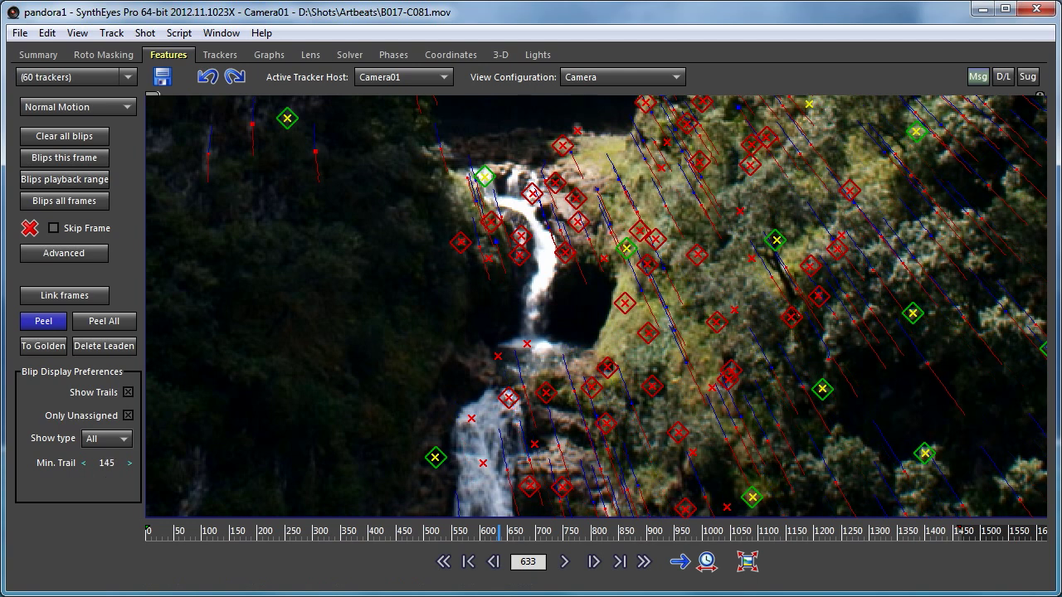
{"action": "left_click_drag", "start_coordinate": [129, 464], "coordinate": [127, 463]}
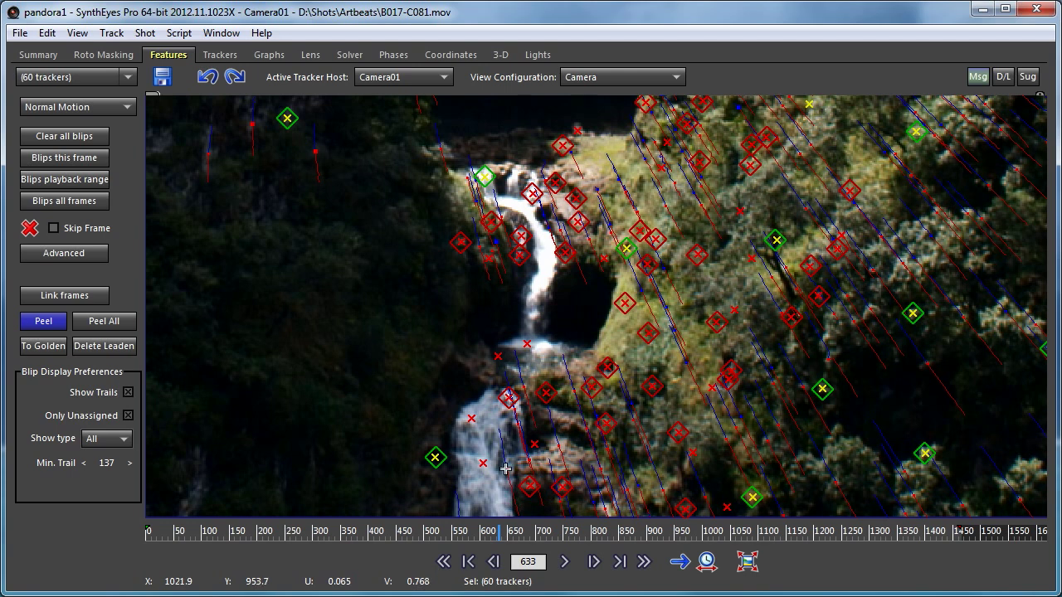
Peel eight individual feature trails into trackers on the rocks beside the small waterfalls and on the adjoining slope
{"action": "left_click", "coordinate": [547, 474]}
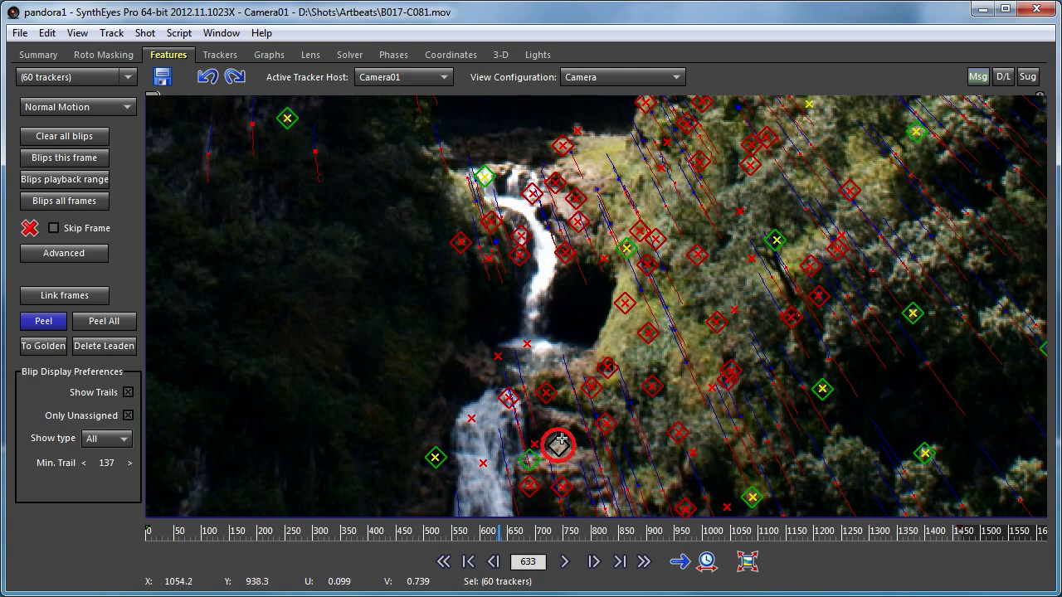
{"action": "left_click", "coordinate": [555, 446]}
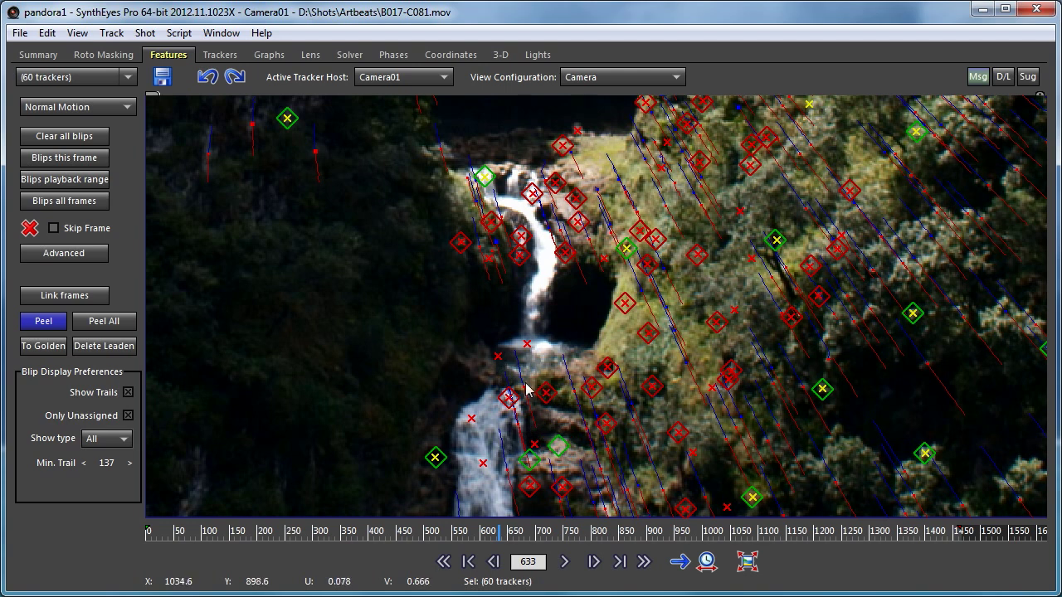
{"action": "left_click", "coordinate": [570, 395]}
{"action": "left_click", "coordinate": [573, 391]}
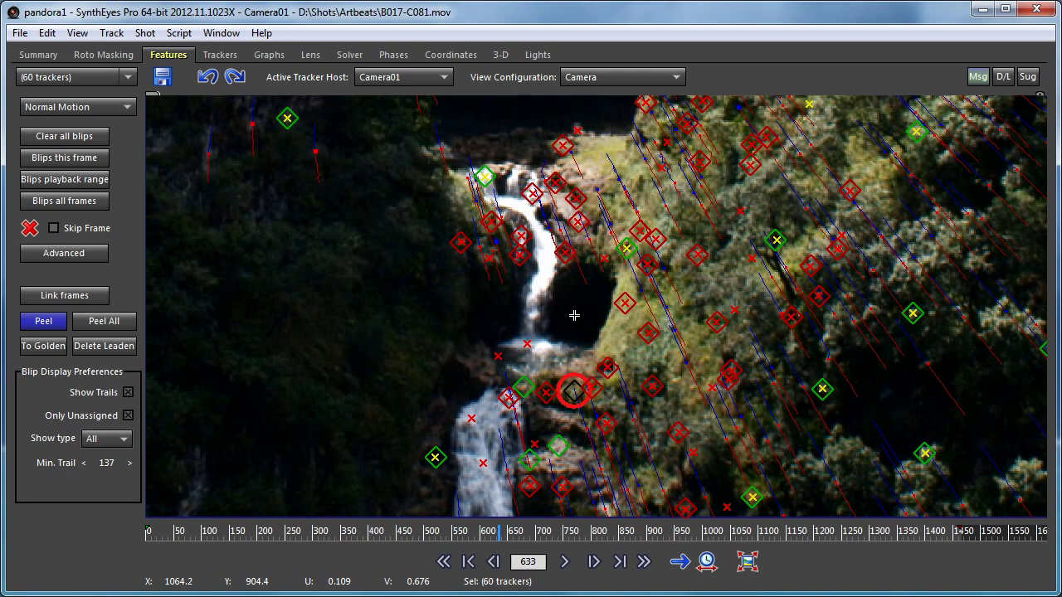
{"action": "left_click", "coordinate": [639, 288]}
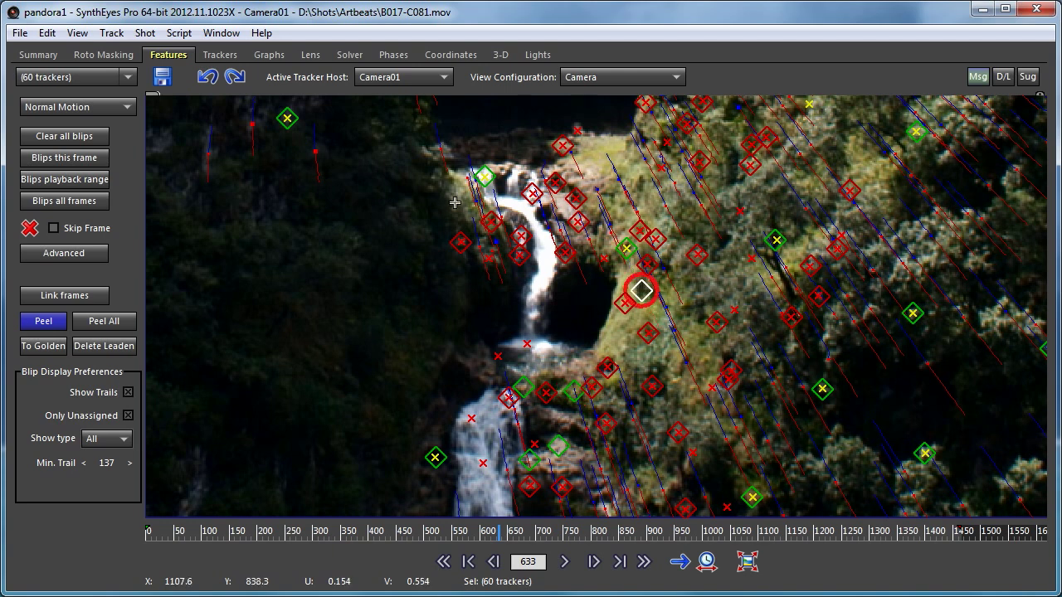
{"action": "left_click", "coordinate": [477, 202]}
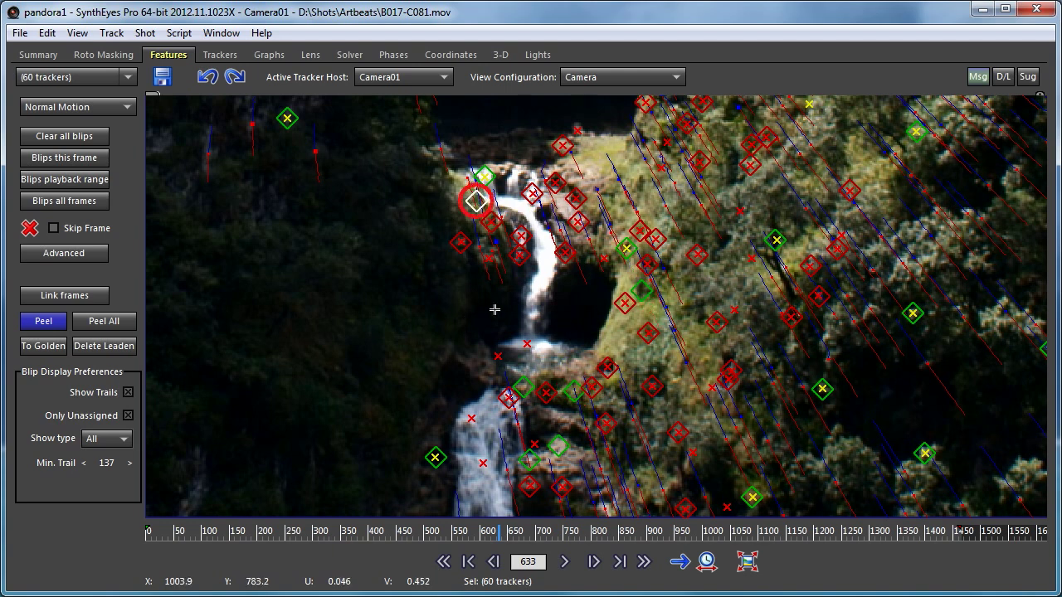
{"action": "left_click", "coordinate": [596, 191]}
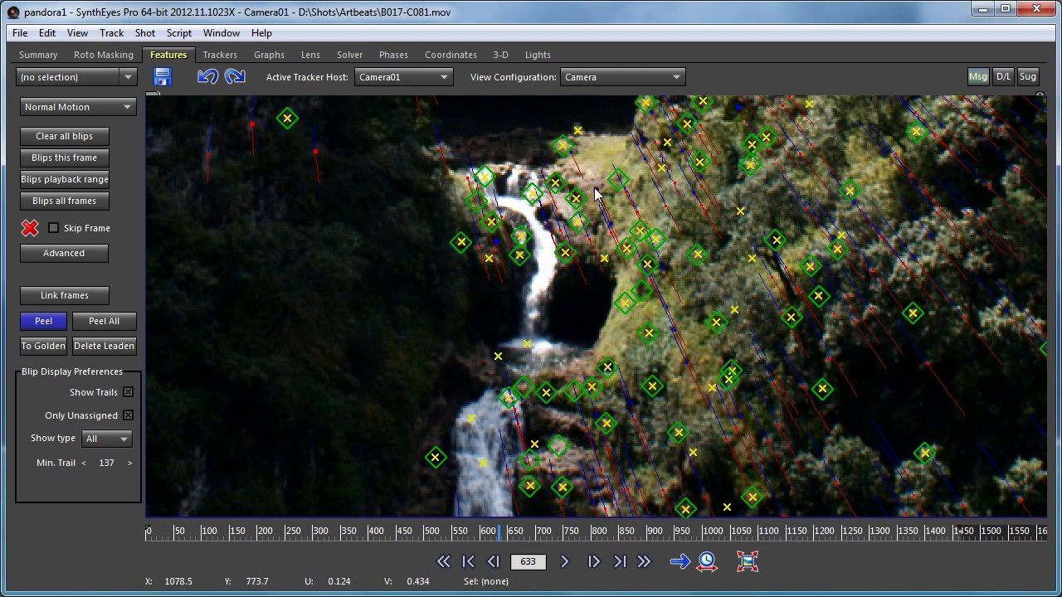
{"action": "left_click", "coordinate": [595, 189]}
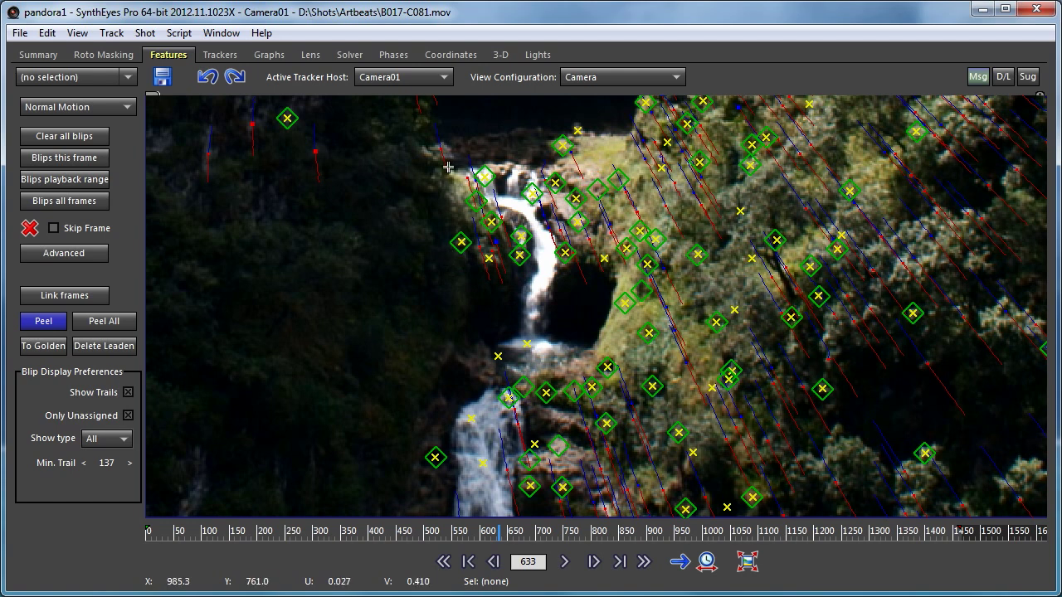
Peel further individual feature trails on the lower waterfall and adjoining slope at frames 603 and 579, and fit the whole image in view
{"action": "middle_click_drag", "start_coordinate": [444, 179], "coordinate": [437, 304]}
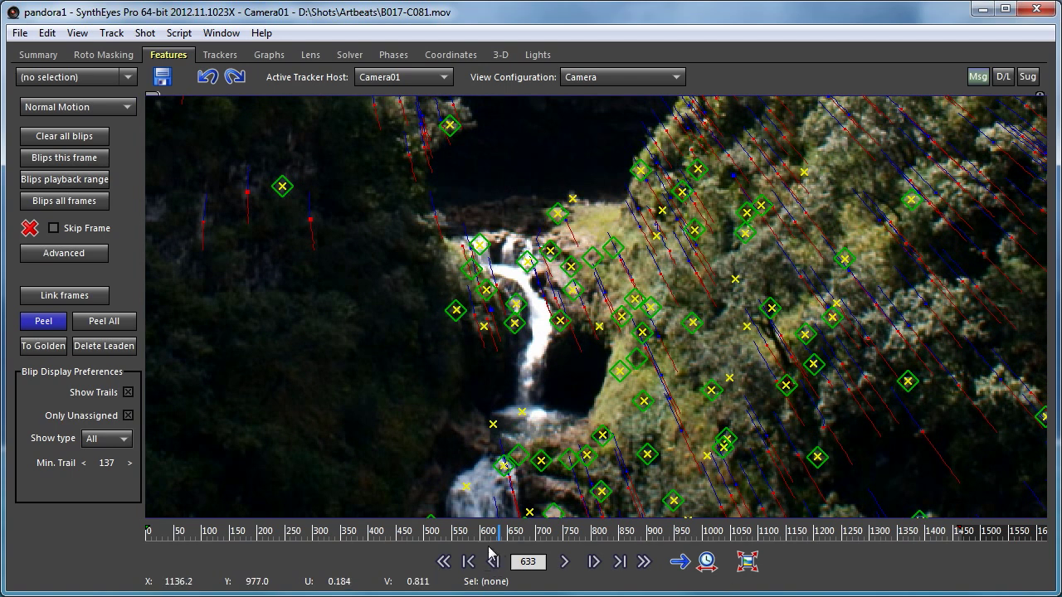
{"action": "mouse_move", "coordinate": [499, 534]}
{"action": "left_mouse_down"}
{"action": "mouse_move", "coordinate": [531, 535]}
{"action": "mouse_move", "coordinate": [484, 535]}
{"action": "left_mouse_up"}
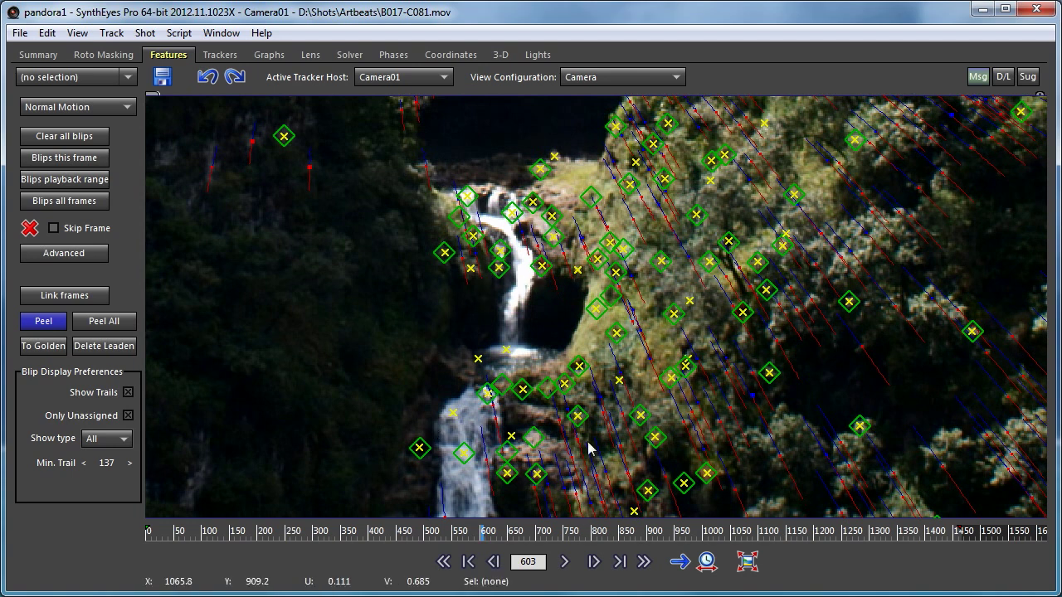
{"action": "left_click", "coordinate": [640, 330]}
{"action": "mouse_move", "coordinate": [487, 535]}
{"action": "left_mouse_down"}
{"action": "mouse_move", "coordinate": [560, 547]}
{"action": "mouse_move", "coordinate": [452, 535]}
{"action": "mouse_move", "coordinate": [471, 535]}
{"action": "left_mouse_up"}
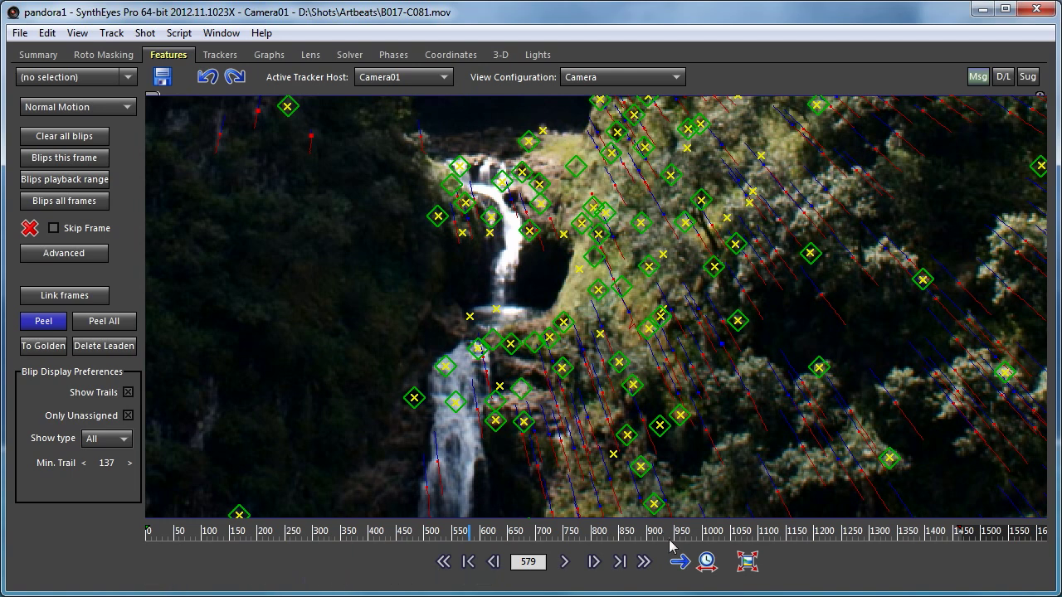
{"action": "left_click", "coordinate": [747, 562]}
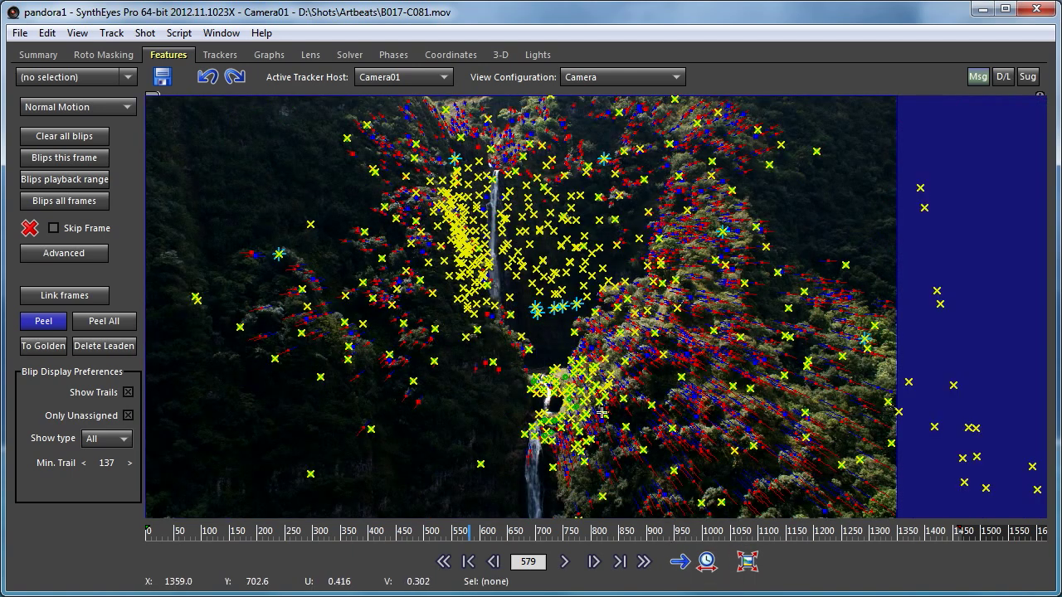
Re-solve the scene in Refine mode with the peeled trackers included and accept the solution
{"action": "left_click", "coordinate": [220, 57]}
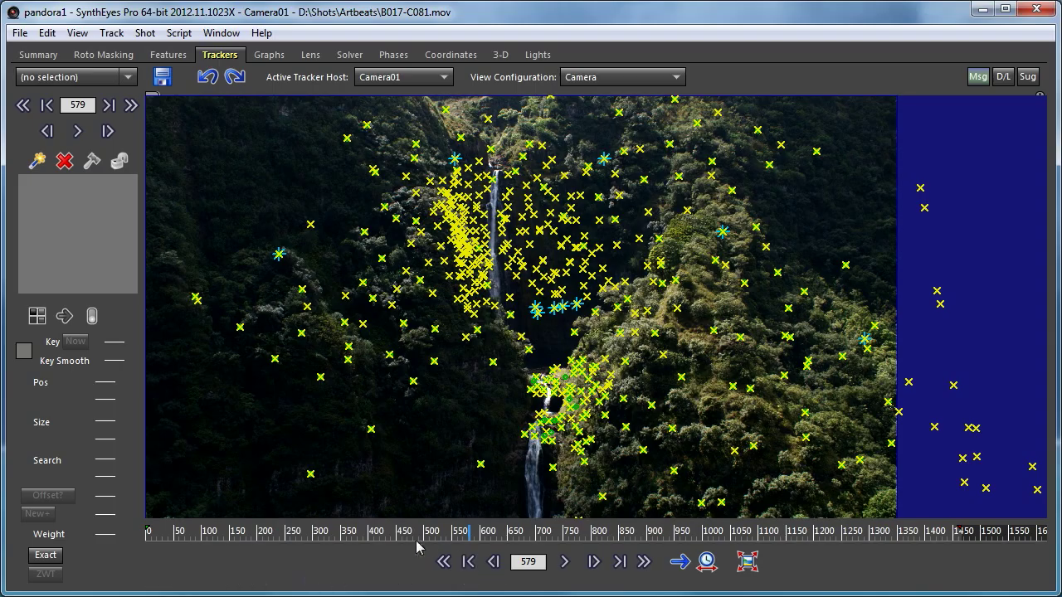
{"action": "left_click_drag", "start_coordinate": [444, 540], "coordinate": [342, 519]}
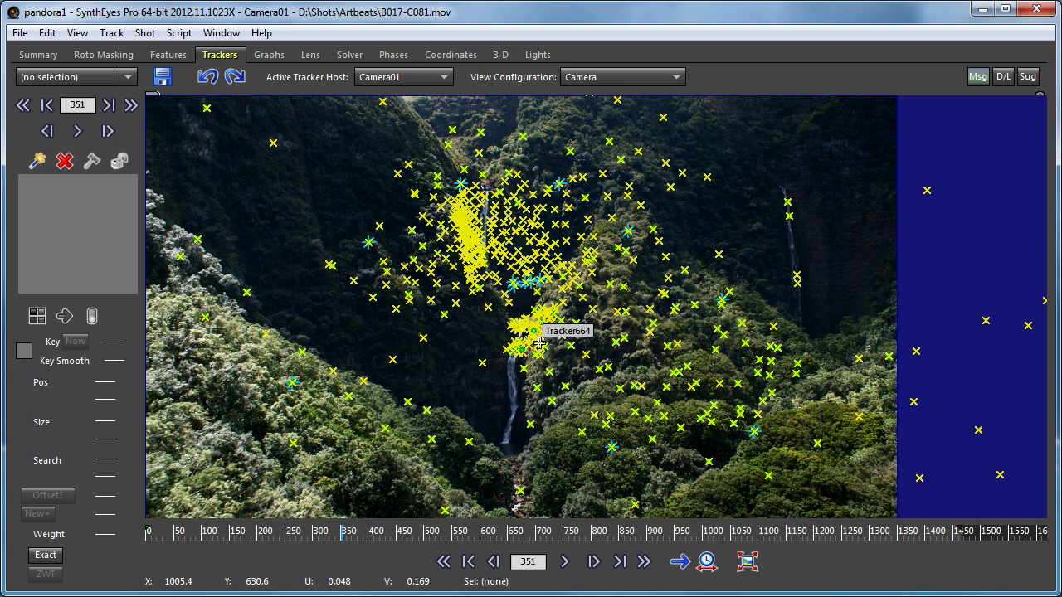
{"action": "left_click", "coordinate": [349, 55]}
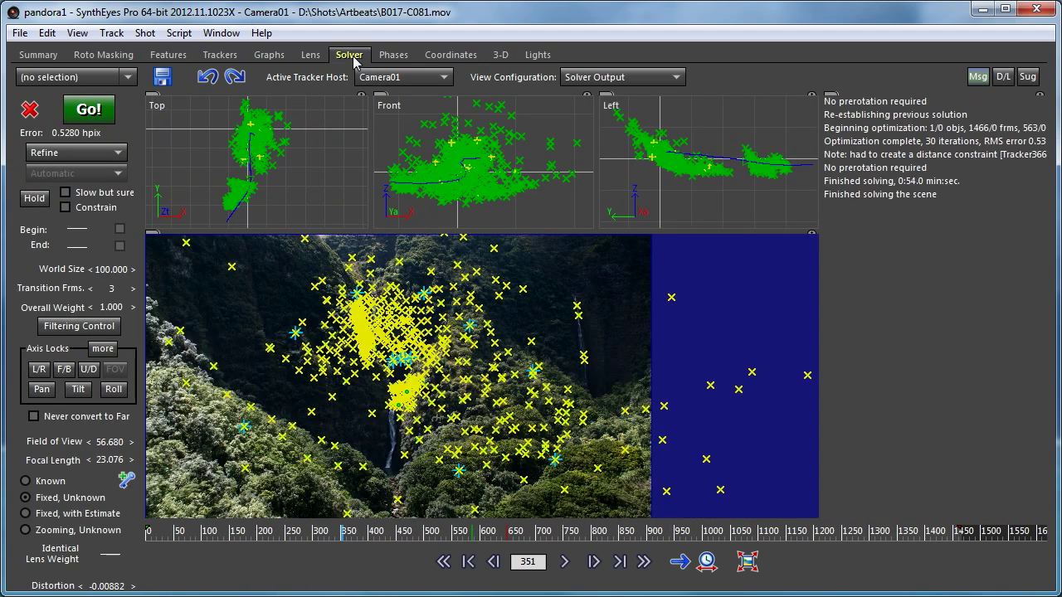
{"action": "left_click", "coordinate": [88, 116]}
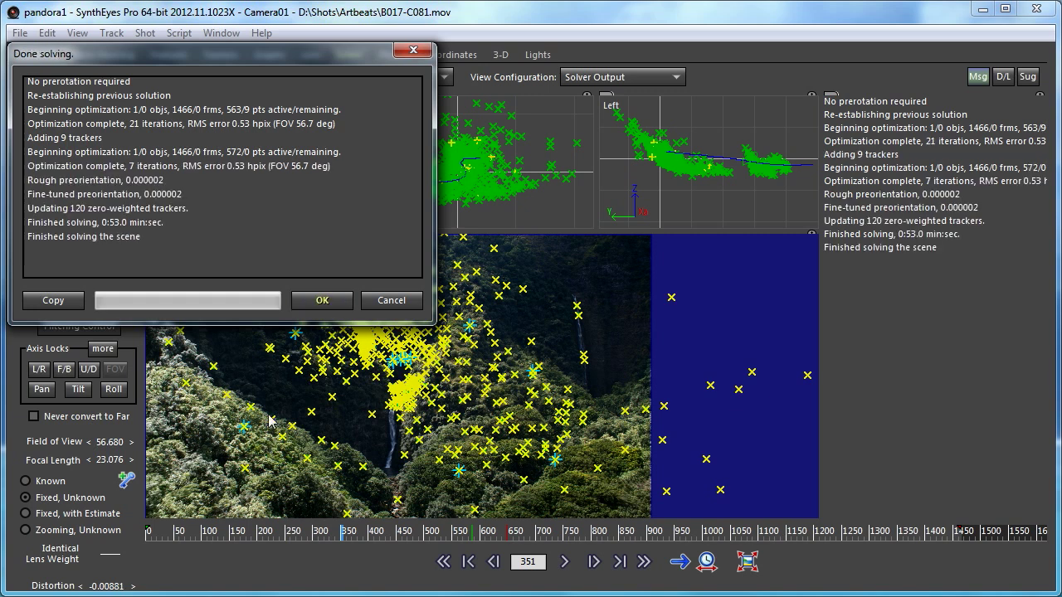
{"action": "left_click", "coordinate": [322, 302]}
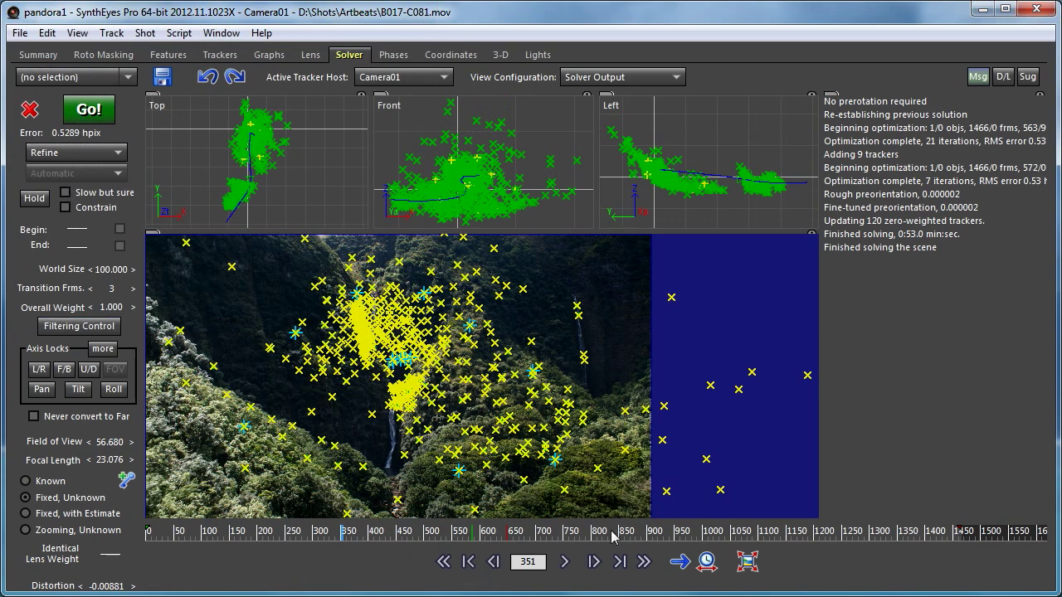
Scrub back through the shot to the foreground hillside at frame 153 and hide the solved tracker points in the views
{"action": "left_click", "coordinate": [900, 537]}
{"action": "left_click_drag", "start_coordinate": [887, 539], "coordinate": [424, 532]}
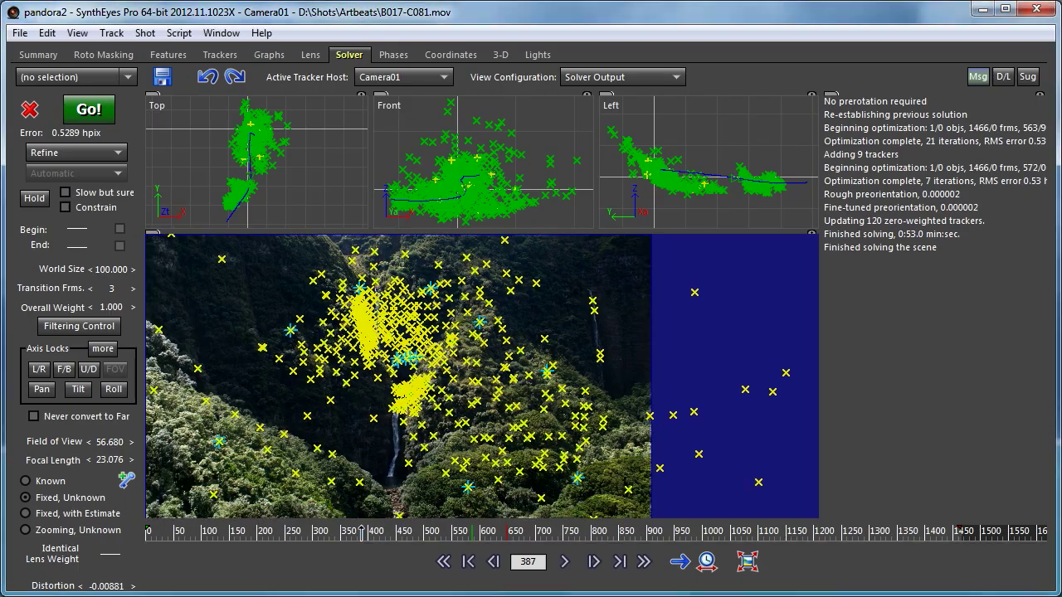
{"action": "left_click_drag", "start_coordinate": [330, 535], "coordinate": [219, 532]}
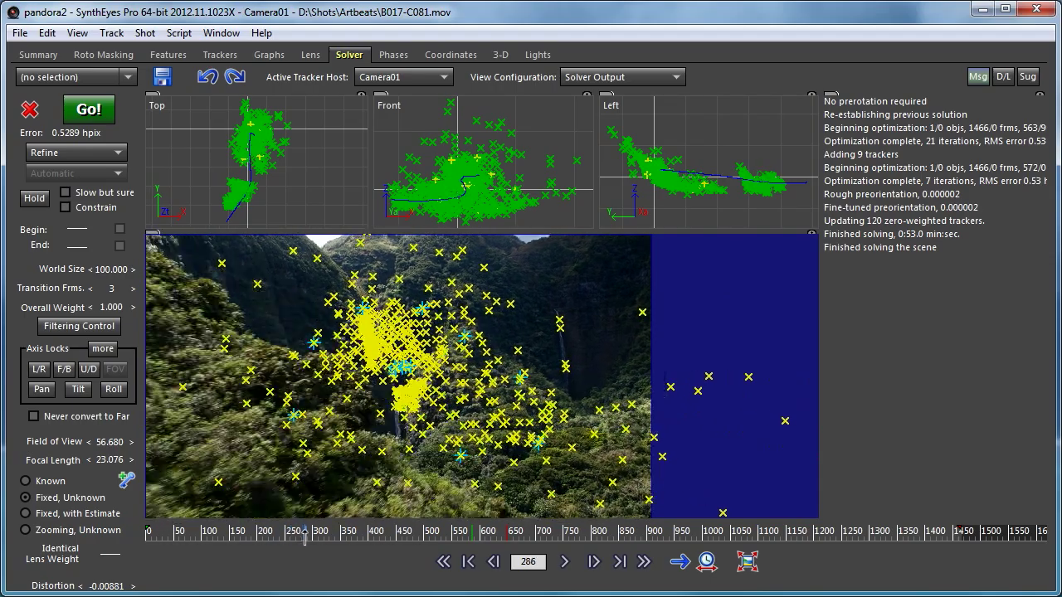
{"action": "left_click_drag", "start_coordinate": [293, 535], "coordinate": [277, 568]}
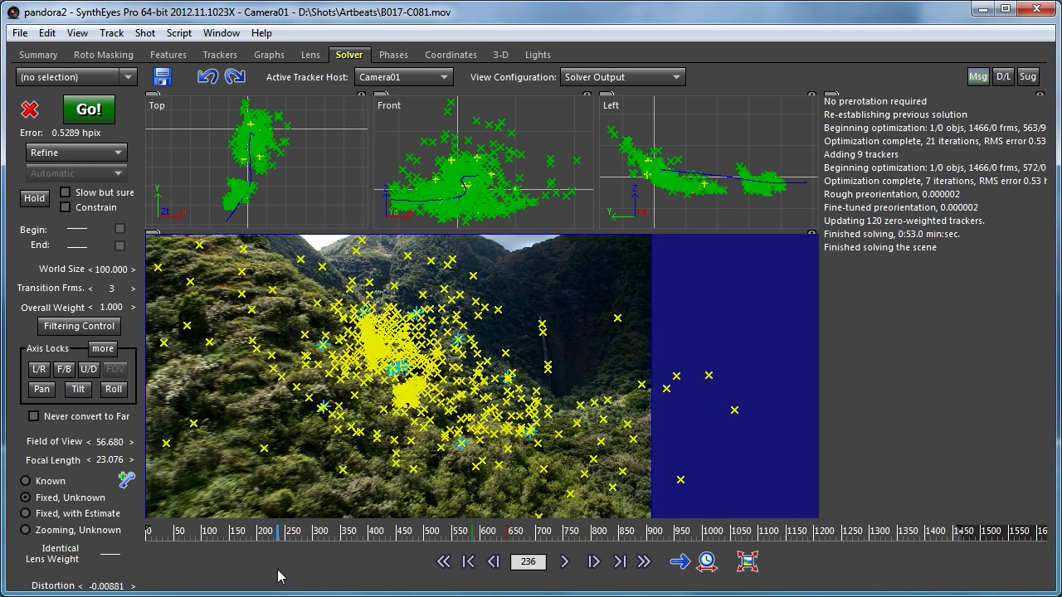
{"action": "key", "text": "h"}
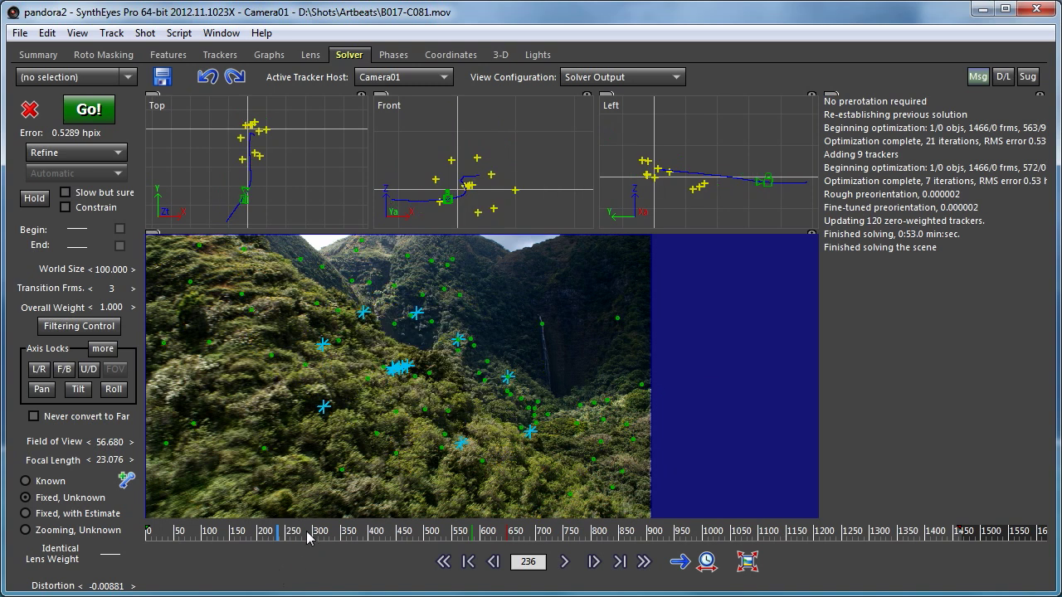
{"action": "left_click_drag", "start_coordinate": [303, 531], "coordinate": [264, 530]}
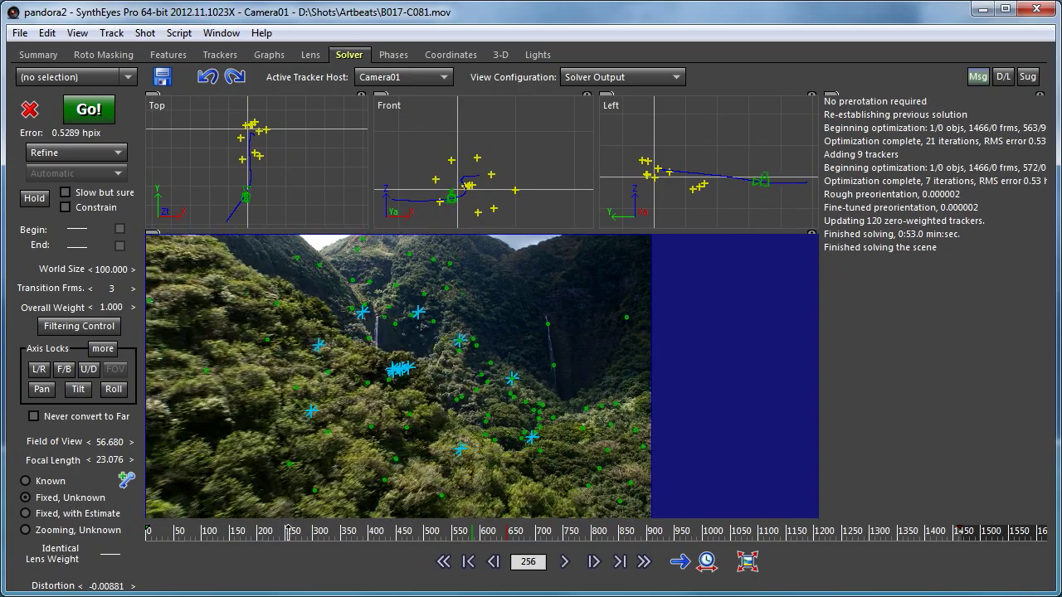
{"action": "left_click_drag", "start_coordinate": [275, 545], "coordinate": [231, 558]}
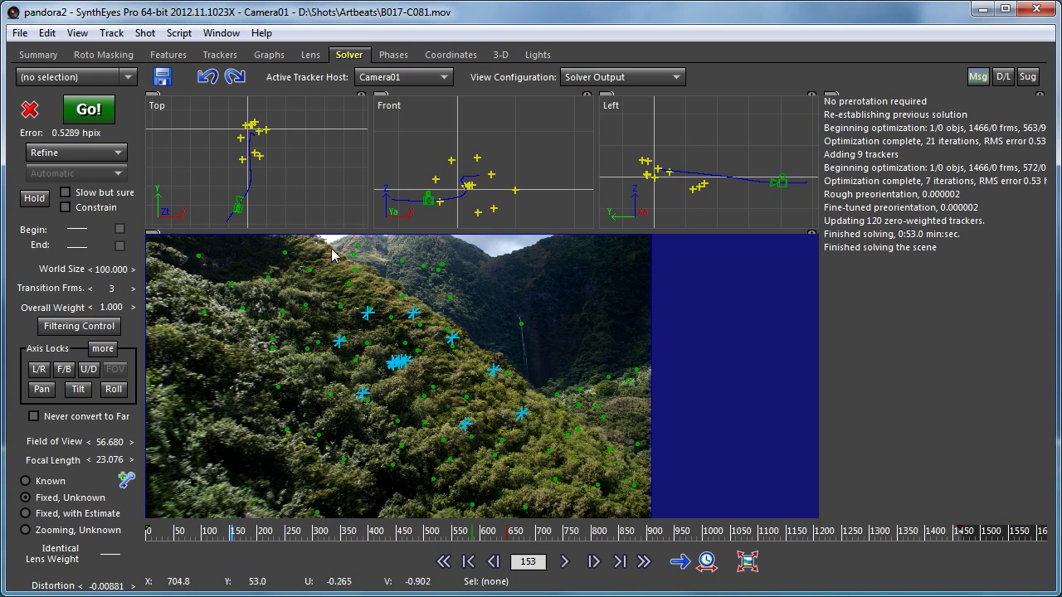
Lasso the foreground foliage hillside and add 60 trackers within it, with region end frame 325 and minimum overlap 100
{"action": "mouse_move", "coordinate": [330, 251]}
{"action": "left_mouse_down"}
{"action": "mouse_move", "coordinate": [270, 278]}
{"action": "mouse_move", "coordinate": [308, 378]}
{"action": "mouse_move", "coordinate": [342, 415]}
{"action": "mouse_move", "coordinate": [554, 459]}
{"action": "mouse_move", "coordinate": [578, 421]}
{"action": "mouse_move", "coordinate": [540, 379]}
{"action": "mouse_move", "coordinate": [453, 332]}
{"action": "mouse_move", "coordinate": [388, 275]}
{"action": "mouse_move", "coordinate": [338, 254]}
{"action": "left_mouse_up"}
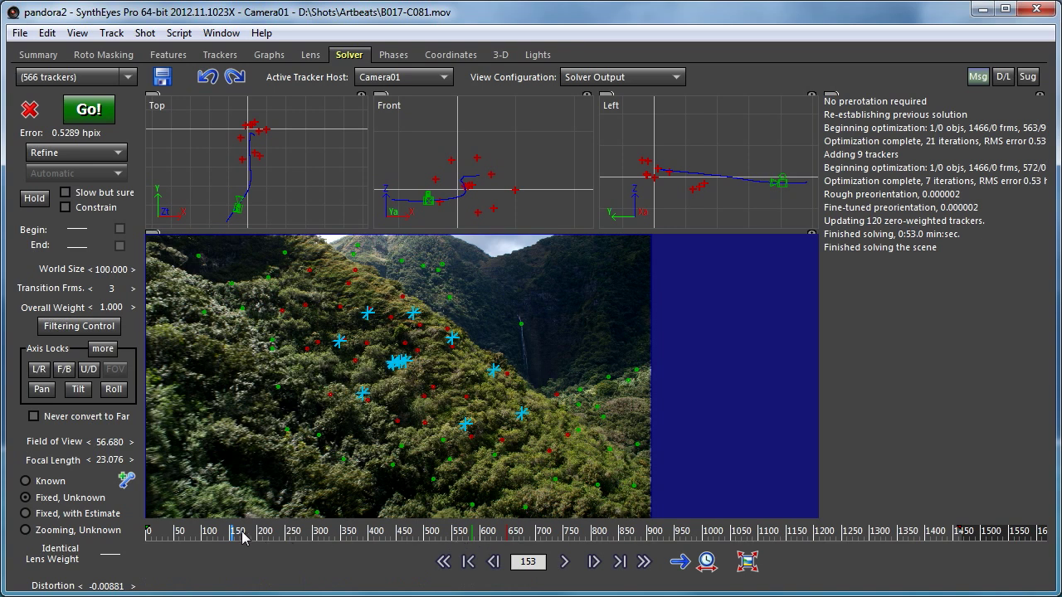
{"action": "mouse_move", "coordinate": [237, 537]}
{"action": "left_mouse_down"}
{"action": "mouse_move", "coordinate": [390, 538]}
{"action": "mouse_move", "coordinate": [404, 554]}
{"action": "mouse_move", "coordinate": [365, 538]}
{"action": "mouse_move", "coordinate": [251, 536]}
{"action": "mouse_move", "coordinate": [377, 537]}
{"action": "mouse_move", "coordinate": [240, 537]}
{"action": "mouse_move", "coordinate": [348, 544]}
{"action": "mouse_move", "coordinate": [227, 548]}
{"action": "left_mouse_up"}
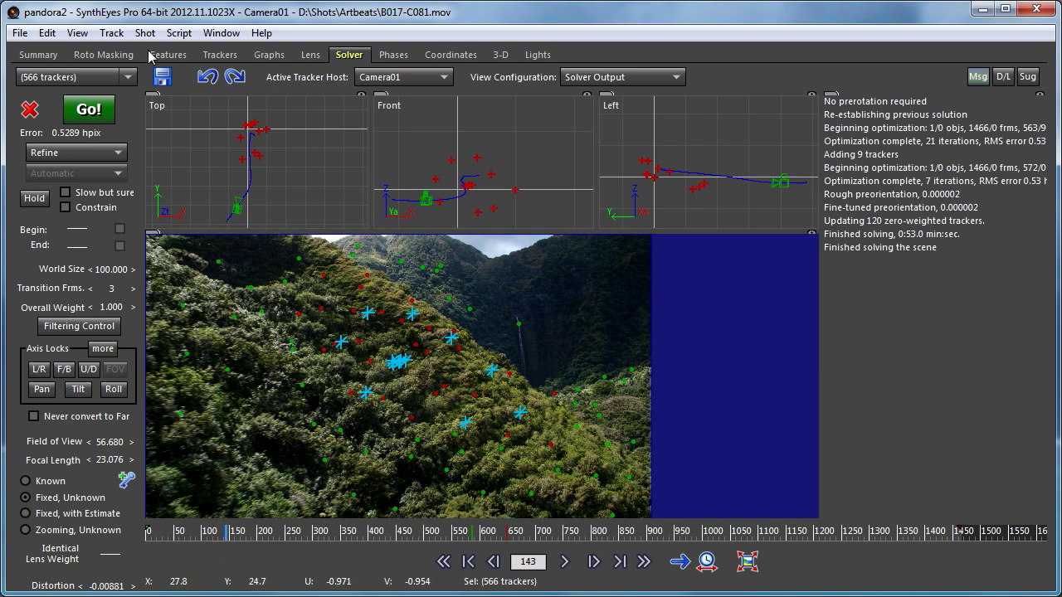
{"action": "left_click", "coordinate": [111, 33]}
{"action": "left_click", "coordinate": [128, 52]}
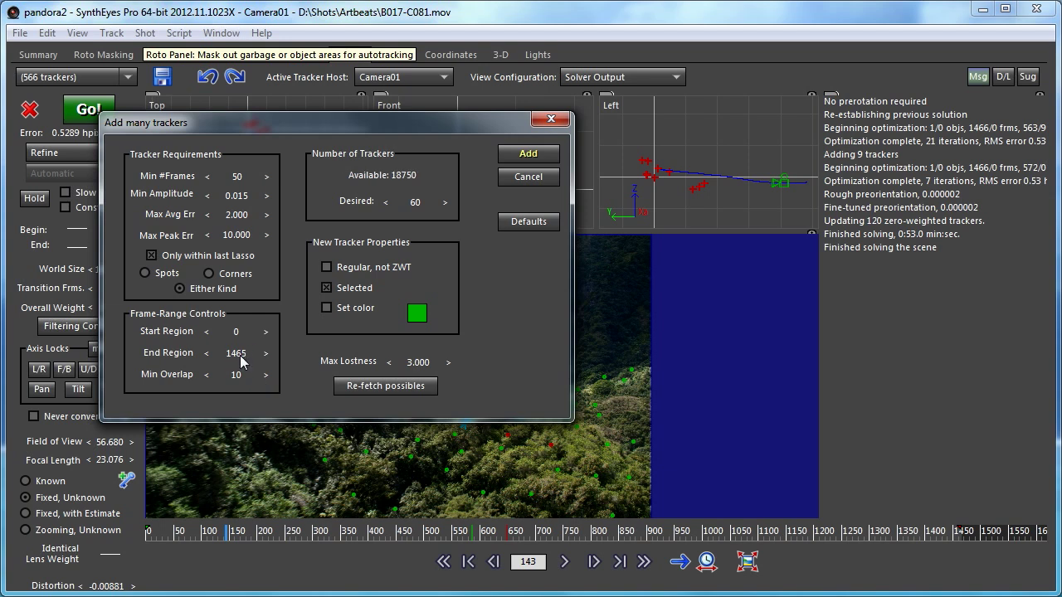
{"action": "double_click", "coordinate": [236, 353]}
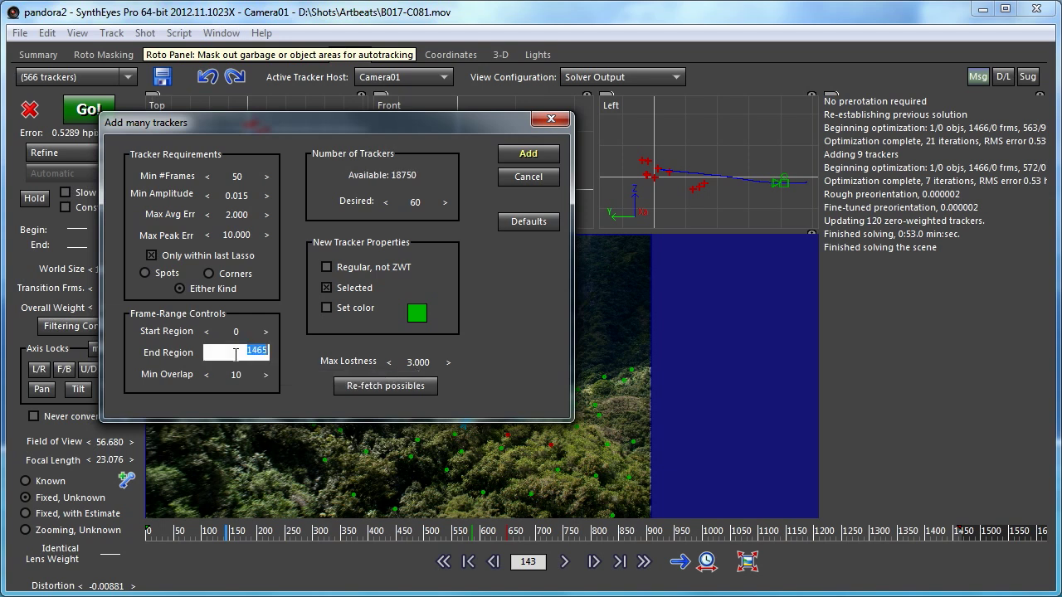
{"action": "key", "text": "Return"}
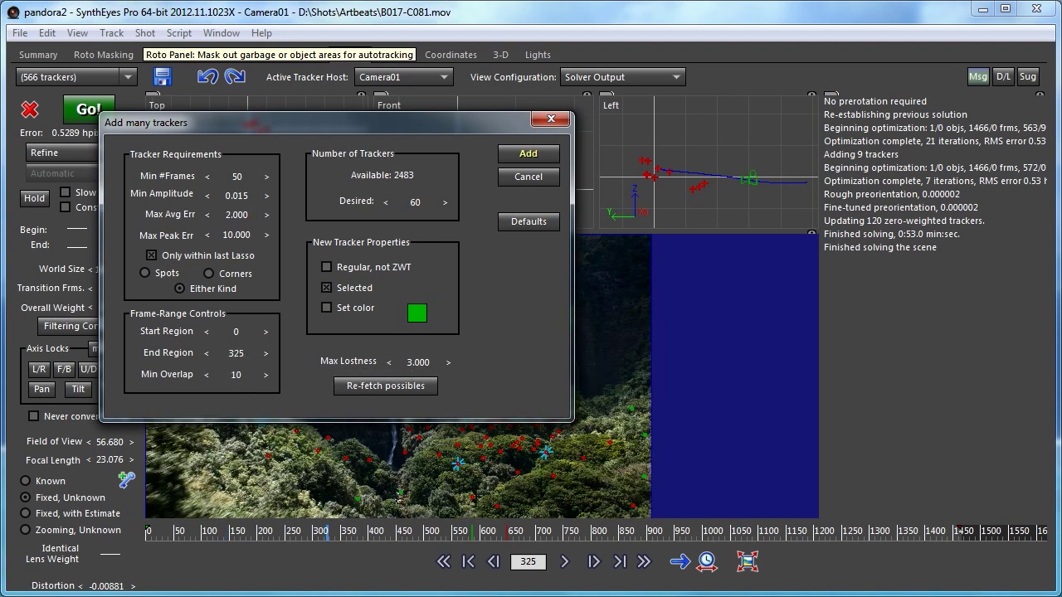
{"action": "double_click", "coordinate": [239, 380]}
{"action": "left_click", "coordinate": [524, 158]}
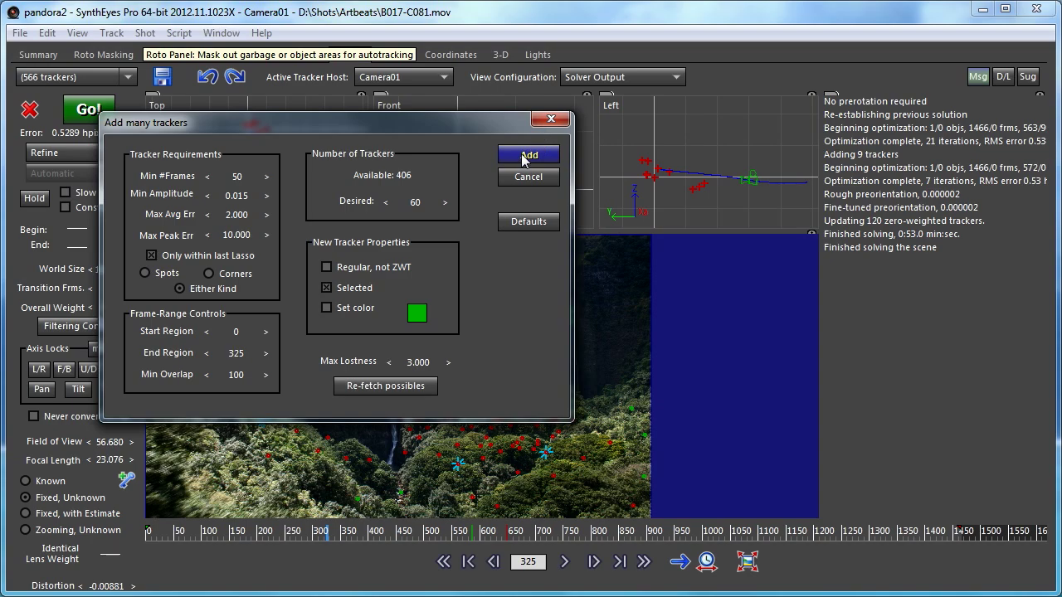
Display the unassigned feature trails on the foreground hillside at frame 226 with a minimum trail length of 96
{"action": "left_click", "coordinate": [483, 531]}
{"action": "left_click_drag", "start_coordinate": [483, 532], "coordinate": [242, 551]}
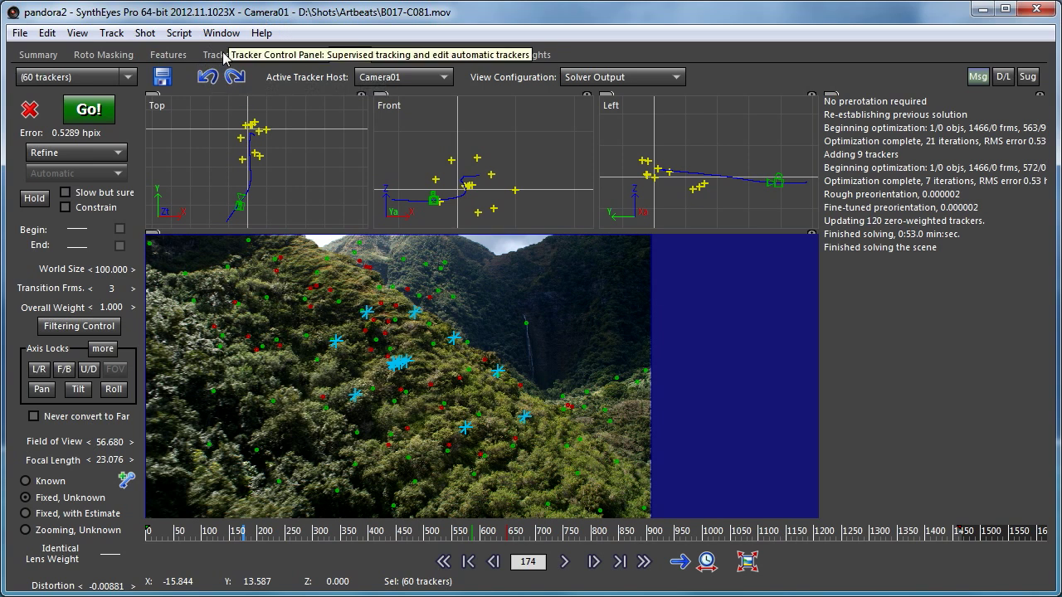
{"action": "left_click", "coordinate": [217, 55]}
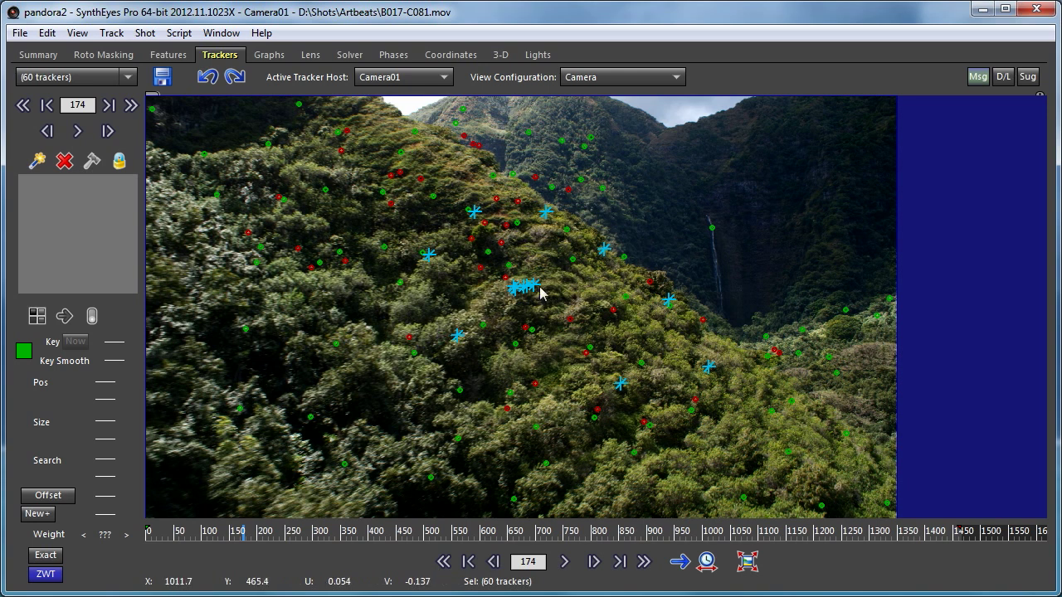
{"action": "left_click", "coordinate": [397, 532]}
{"action": "left_click_drag", "start_coordinate": [397, 532], "coordinate": [272, 533]}
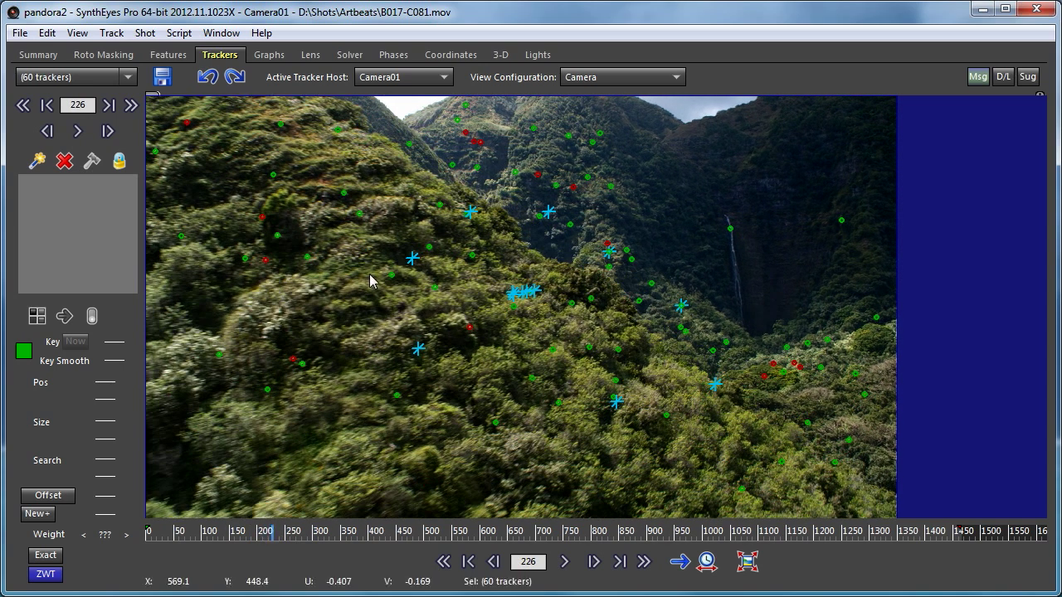
{"action": "left_click", "coordinate": [184, 54]}
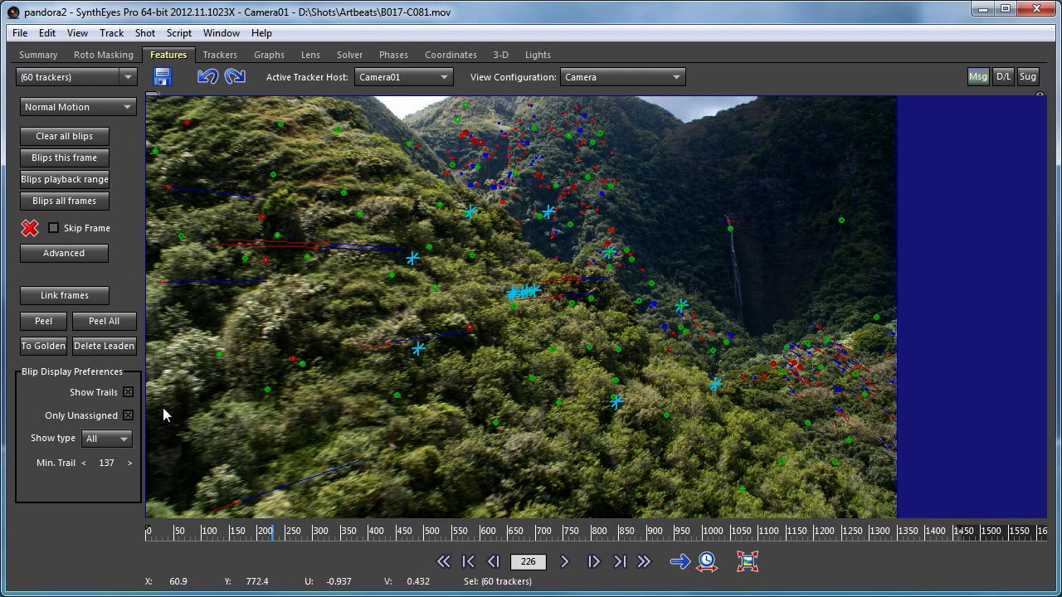
{"action": "left_click", "coordinate": [83, 462]}
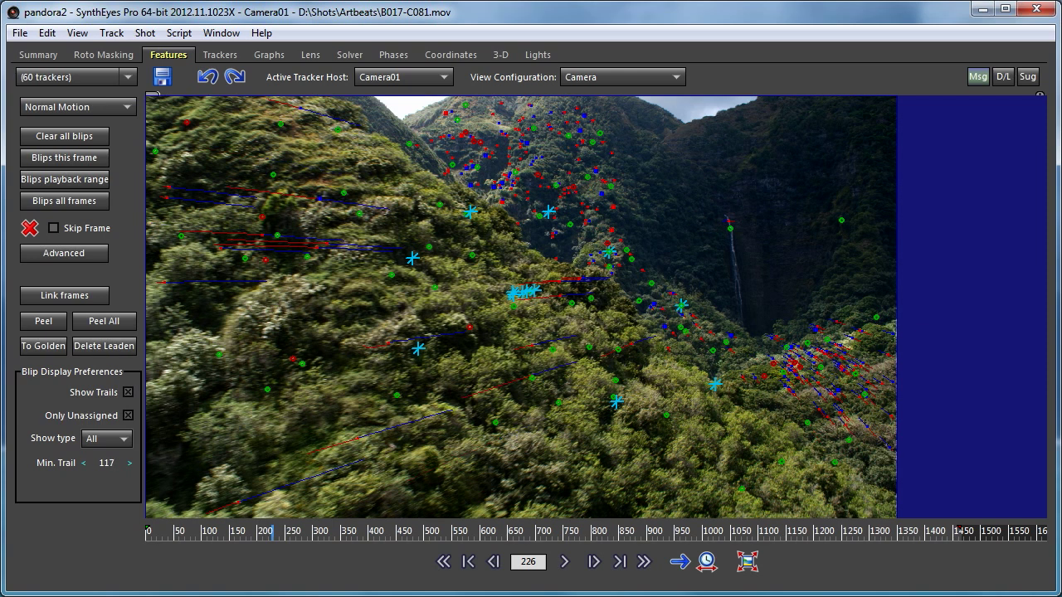
{"action": "left_click_drag", "start_coordinate": [106, 463], "coordinate": [97, 463]}
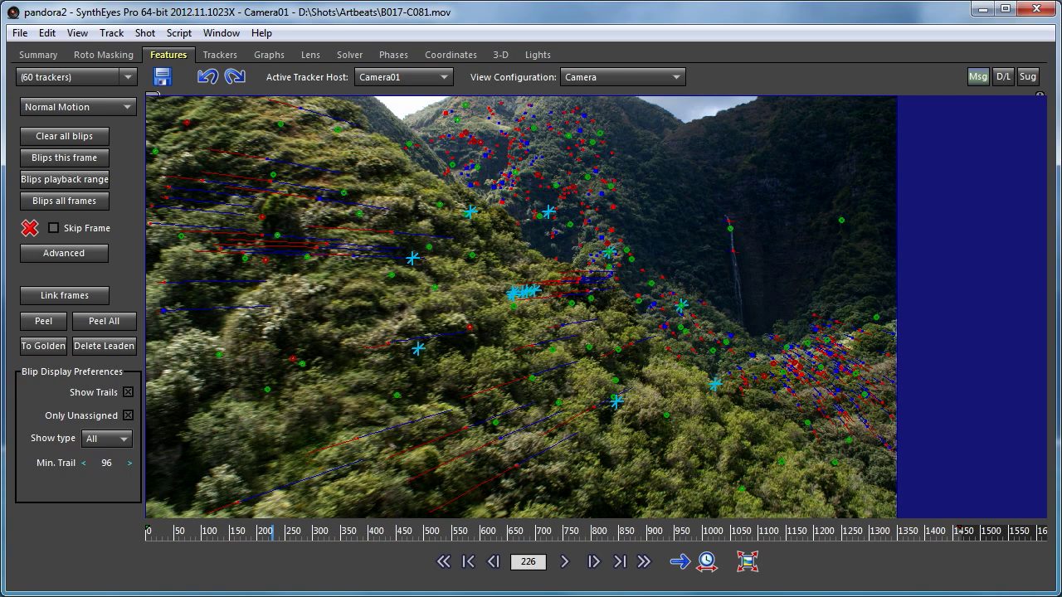
Peel nine individual feature trails into trackers across the foreground hillside and turn Peel mode off
{"action": "left_click", "coordinate": [41, 322]}
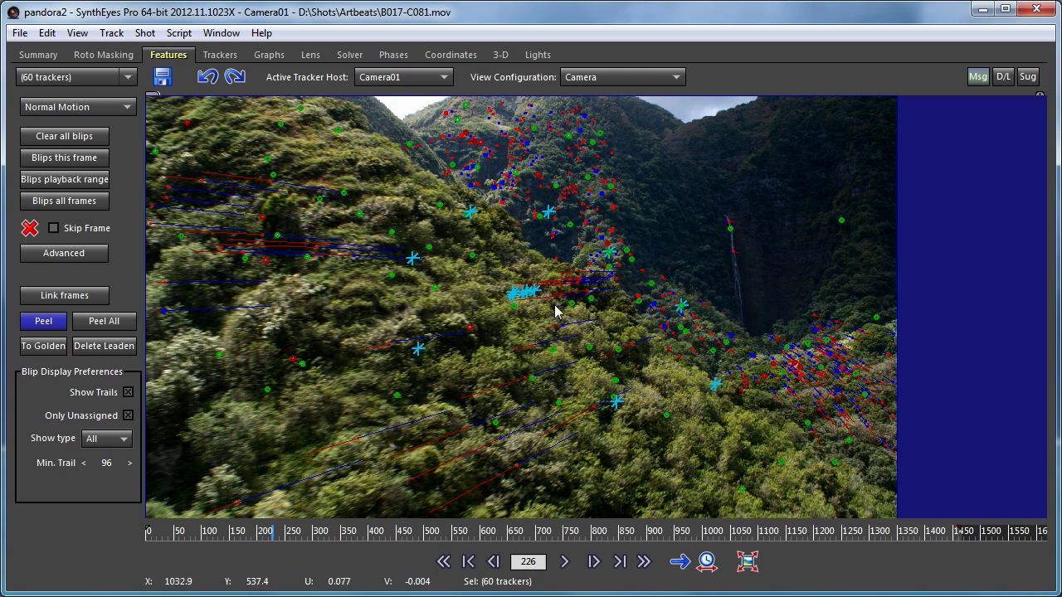
{"action": "left_click", "coordinate": [518, 333]}
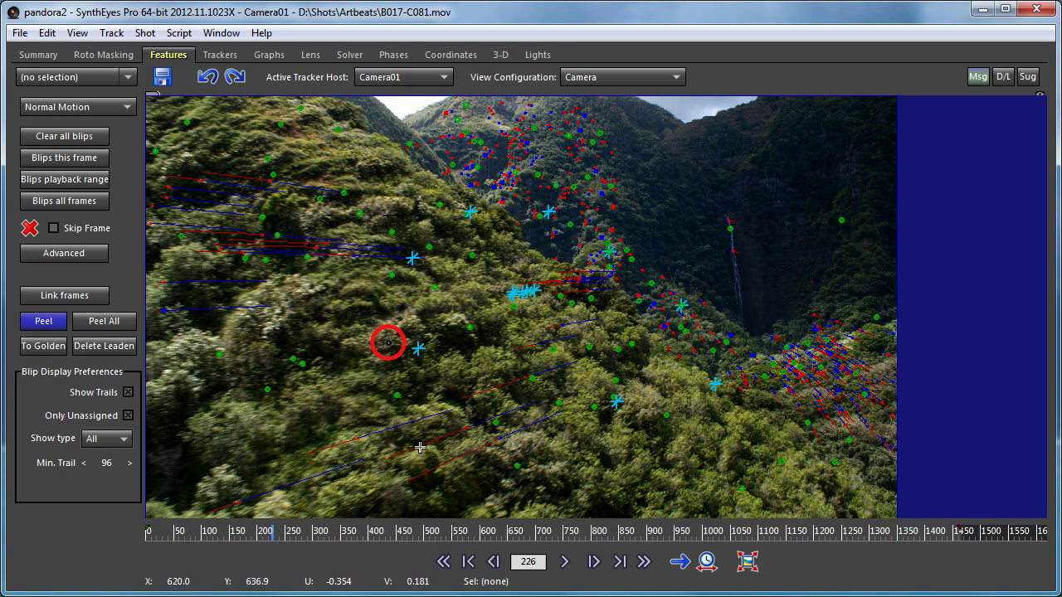
{"action": "left_click", "coordinate": [41, 325]}
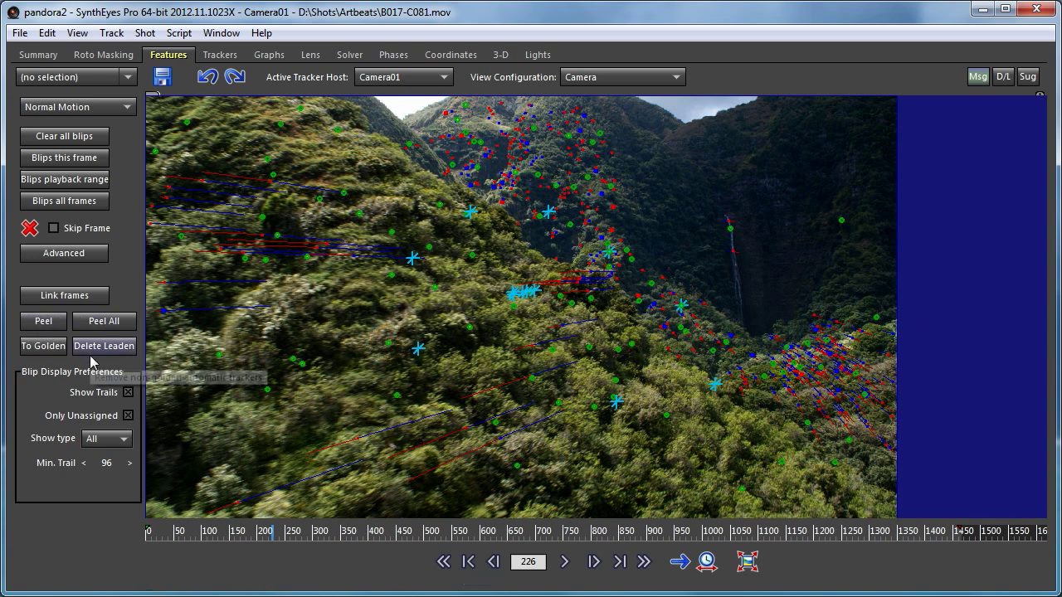
Run the Select By Type script with only Unsolved enabled as tracker type, and show the selected trackers' tracking controls
{"action": "left_click", "coordinate": [146, 33]}
{"action": "mouse_move", "coordinate": [198, 41]}
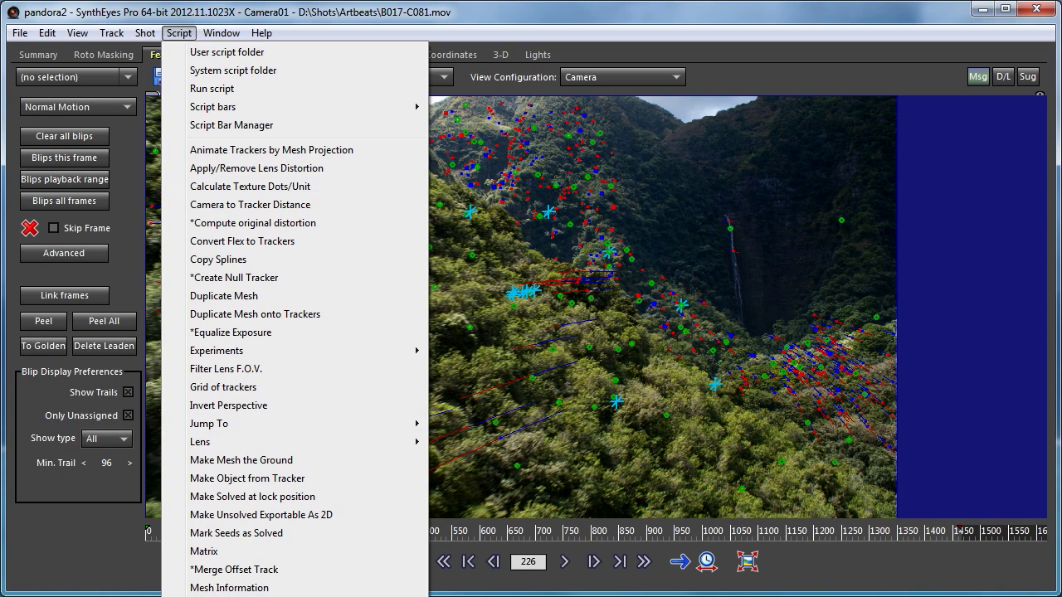
{"action": "left_click", "coordinate": [299, 596]}
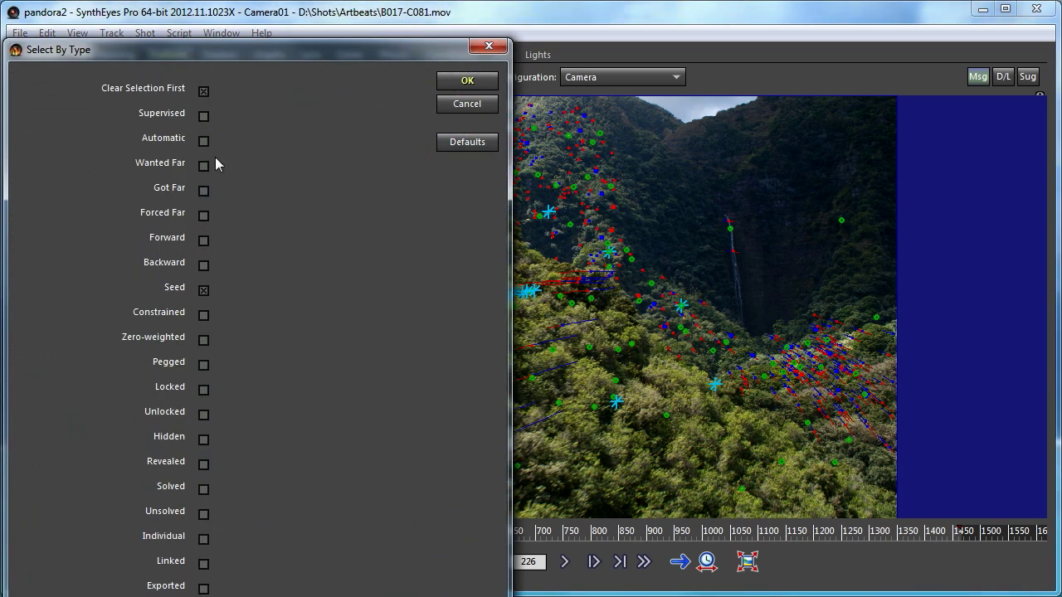
{"action": "left_click_drag", "start_coordinate": [252, 49], "coordinate": [288, 30]}
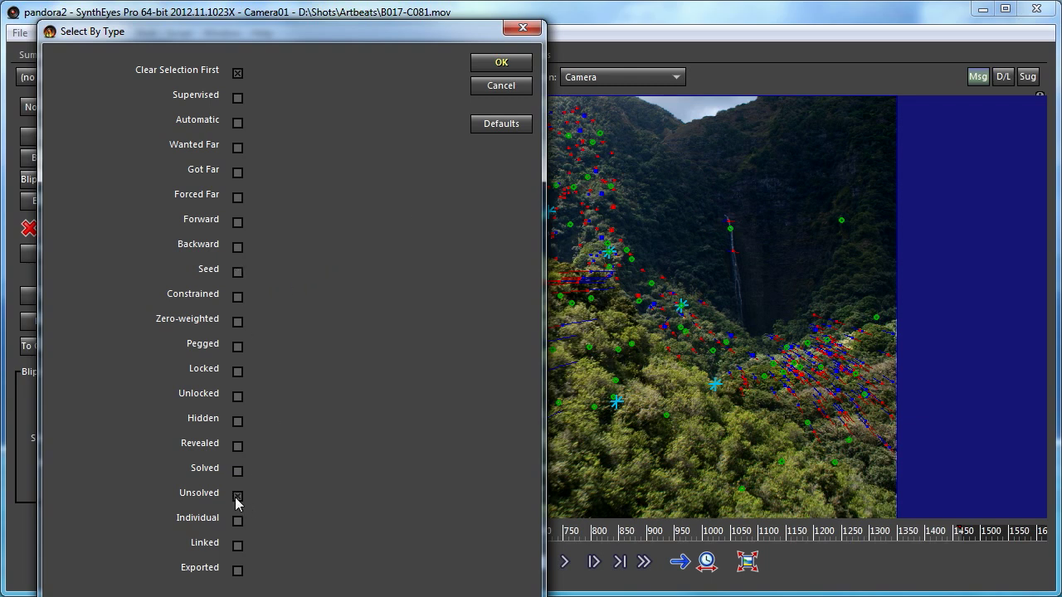
{"action": "left_click", "coordinate": [506, 64]}
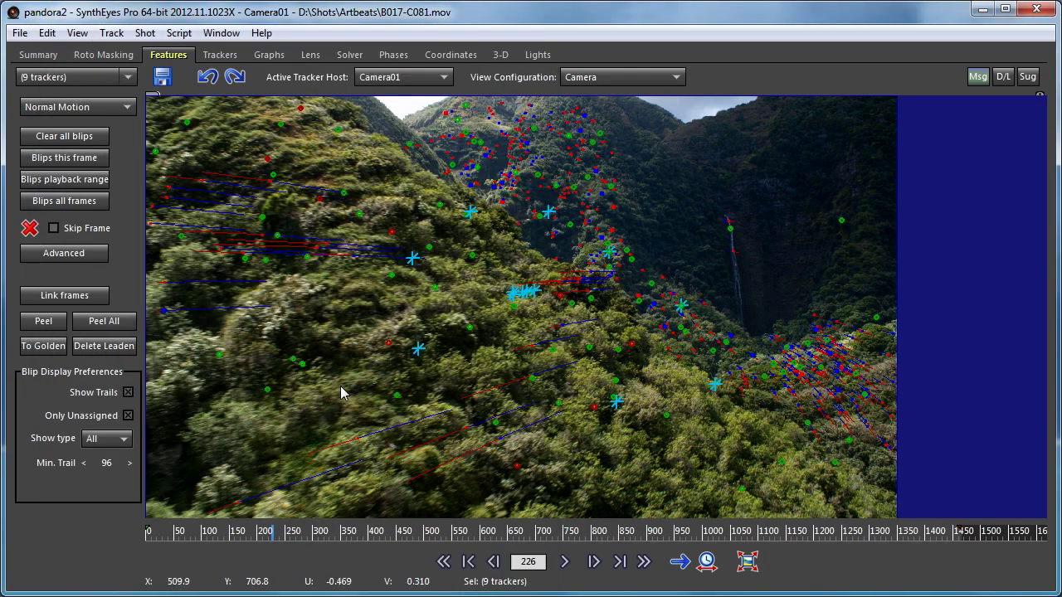
{"action": "left_click", "coordinate": [233, 57]}
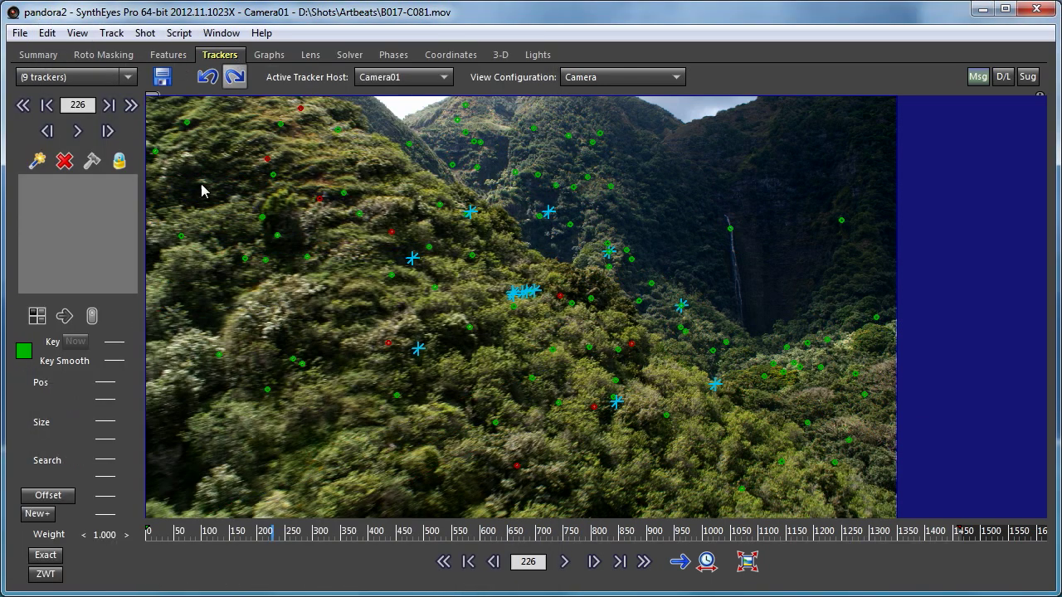
Turn the nine selected trackers into zero-weighted trackers and scrub the shot to frame 383 to check them
{"action": "left_click", "coordinate": [47, 576]}
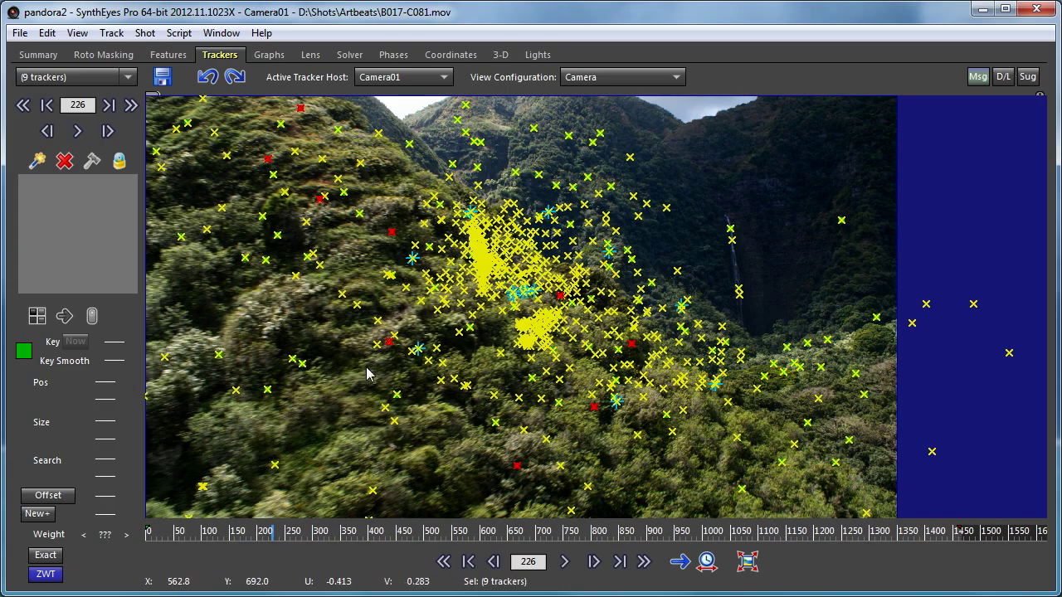
{"action": "left_click_drag", "start_coordinate": [320, 528], "coordinate": [296, 533]}
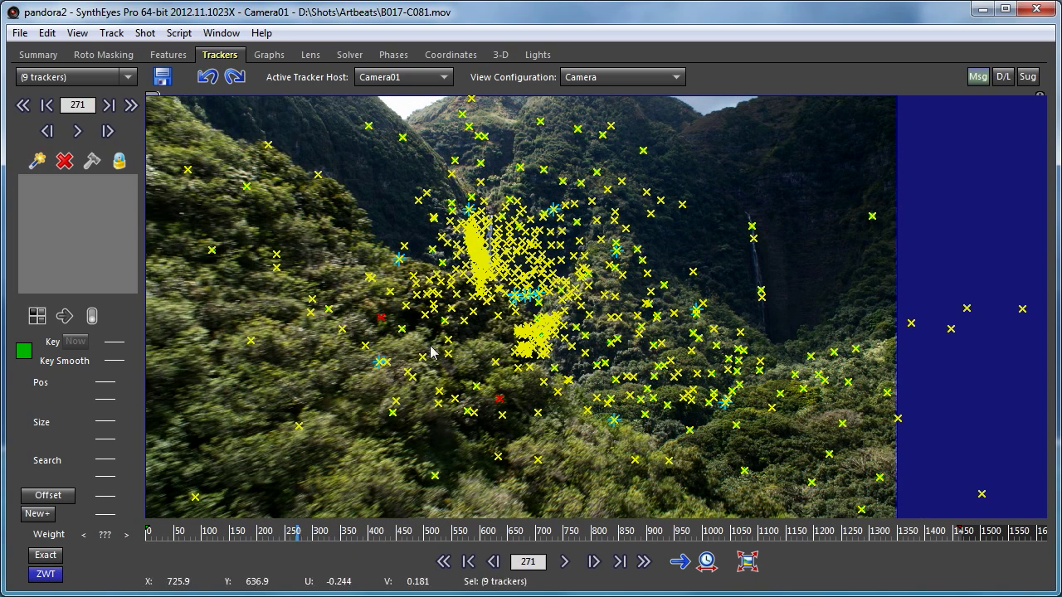
{"action": "left_click_drag", "start_coordinate": [290, 539], "coordinate": [269, 547]}
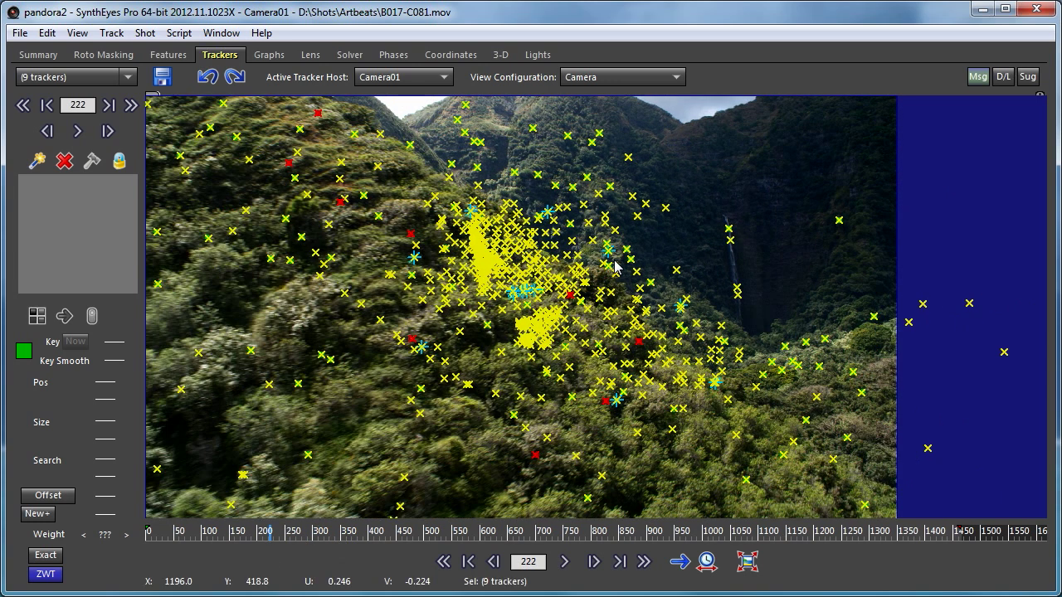
{"action": "left_click_drag", "start_coordinate": [432, 534], "coordinate": [360, 534]}
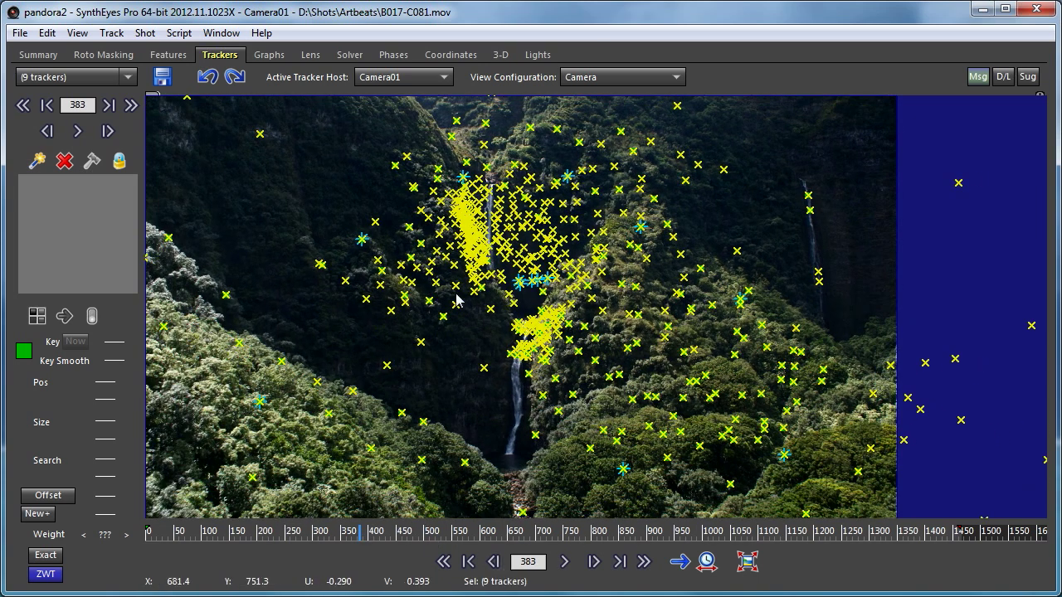
Switch the view configuration to Perspective and frame the tracker point cloud around the camera path
{"action": "left_click", "coordinate": [619, 81]}
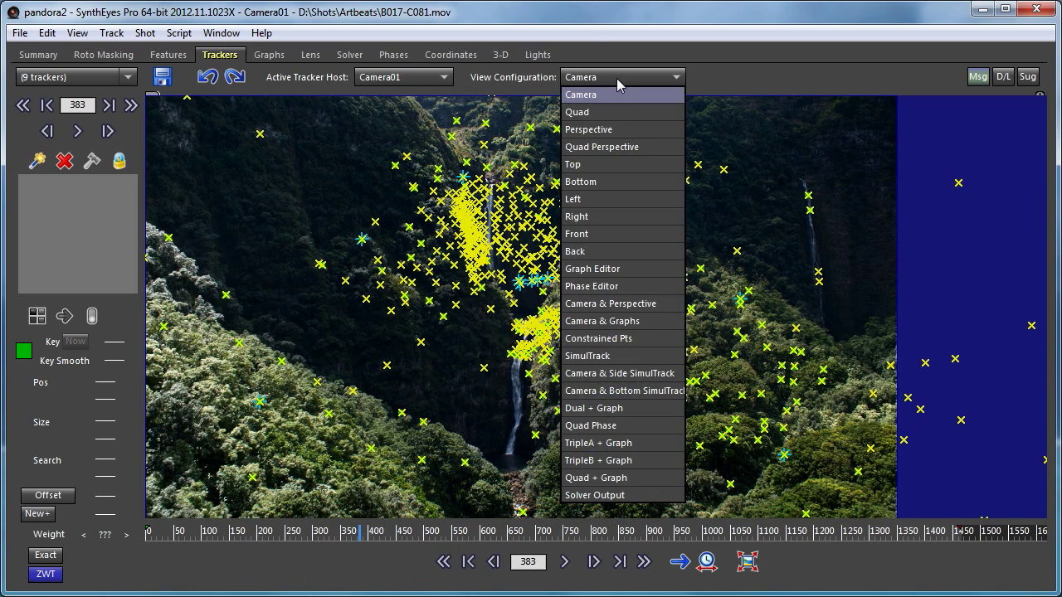
{"action": "left_click", "coordinate": [603, 133]}
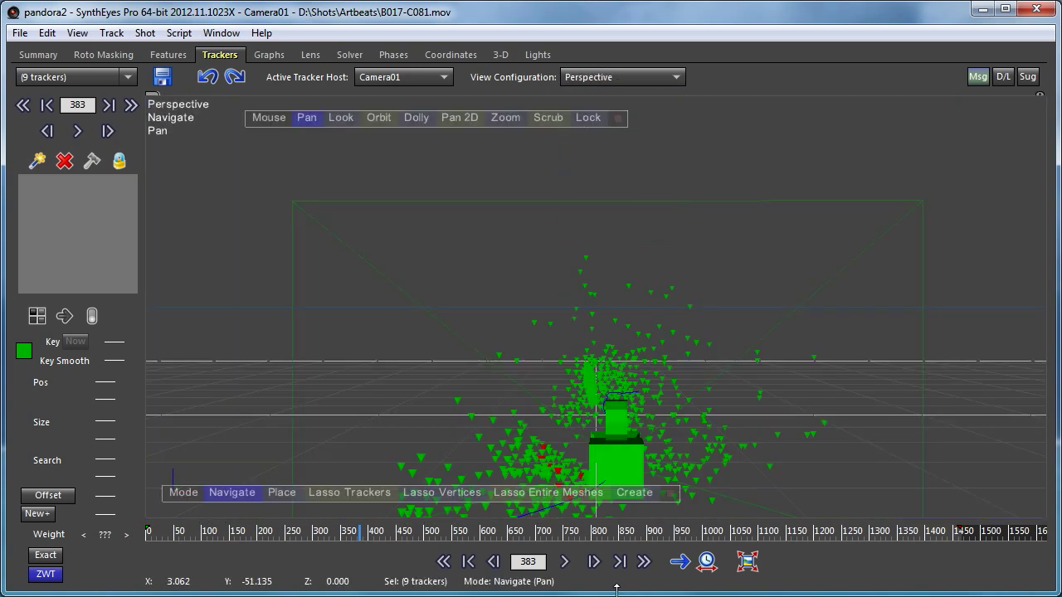
{"action": "left_click_drag", "start_coordinate": [332, 122], "coordinate": [337, 120]}
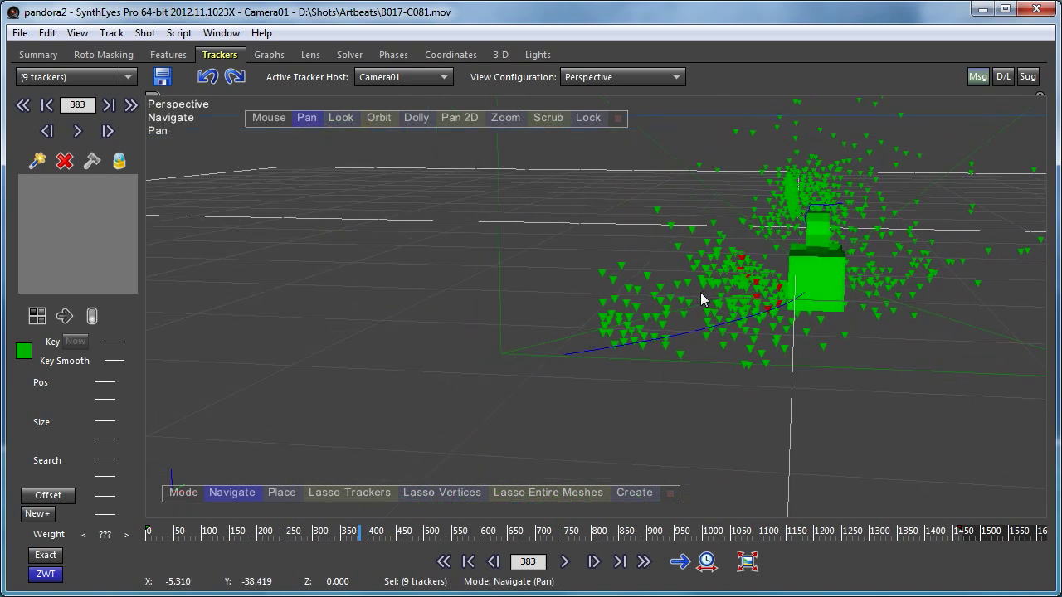
{"action": "left_click_drag", "start_coordinate": [701, 291], "coordinate": [540, 307]}
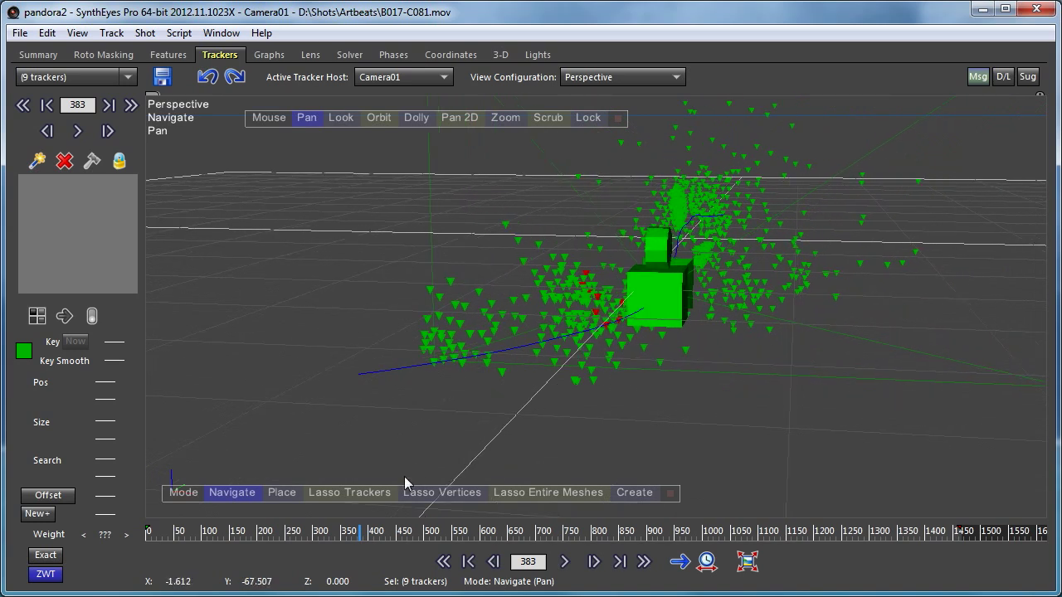
Lasso a small cluster of foreground hillside trackers, examine it from several angles at frame 0 and clear the selection
{"action": "left_click", "coordinate": [362, 496]}
{"action": "mouse_move", "coordinate": [543, 298]}
{"action": "left_mouse_down"}
{"action": "mouse_move", "coordinate": [532, 310]}
{"action": "mouse_move", "coordinate": [539, 327]}
{"action": "mouse_move", "coordinate": [573, 300]}
{"action": "left_mouse_up"}
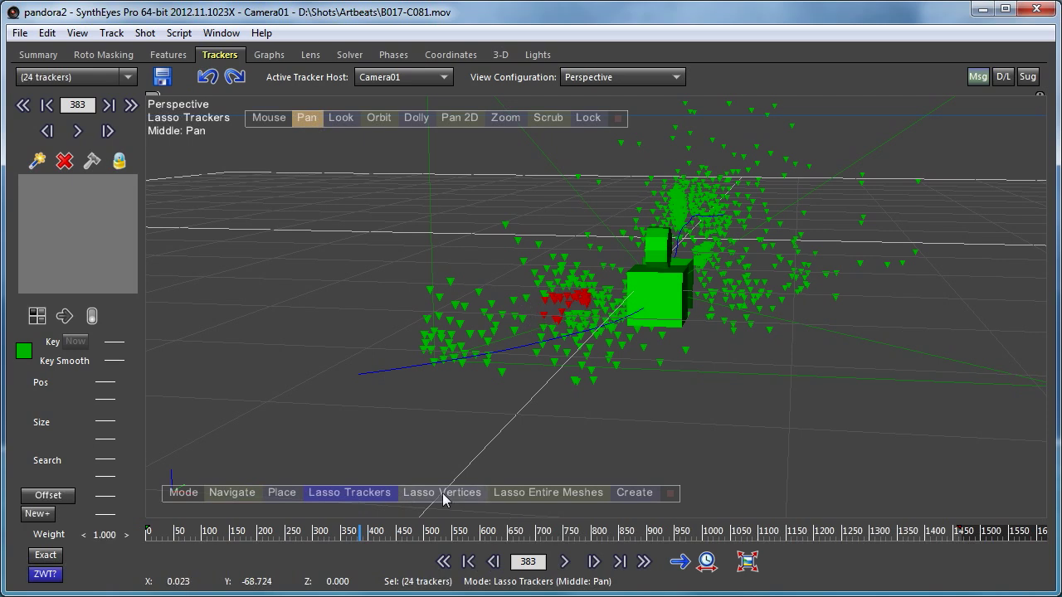
{"action": "left_click", "coordinate": [417, 116]}
{"action": "left_click_drag", "start_coordinate": [420, 129], "coordinate": [400, 531]}
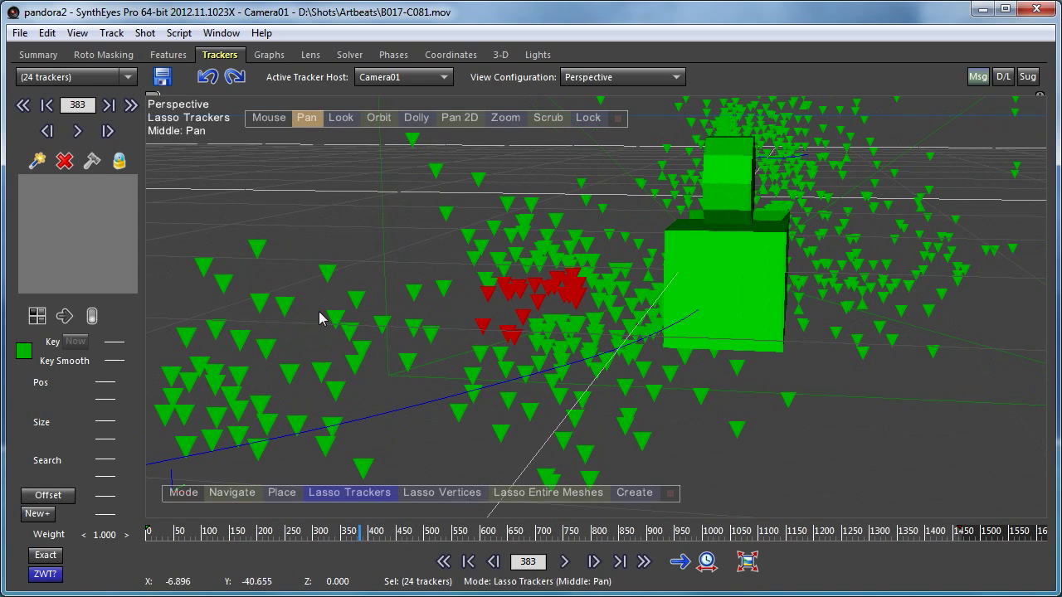
{"action": "left_click", "coordinate": [378, 117]}
{"action": "mouse_move", "coordinate": [390, 134]}
{"action": "left_mouse_down"}
{"action": "mouse_move", "coordinate": [418, 162]}
{"action": "mouse_move", "coordinate": [901, 310]}
{"action": "mouse_move", "coordinate": [763, 249]}
{"action": "mouse_move", "coordinate": [602, 143]}
{"action": "mouse_move", "coordinate": [433, 237]}
{"action": "mouse_move", "coordinate": [384, 356]}
{"action": "left_mouse_up"}
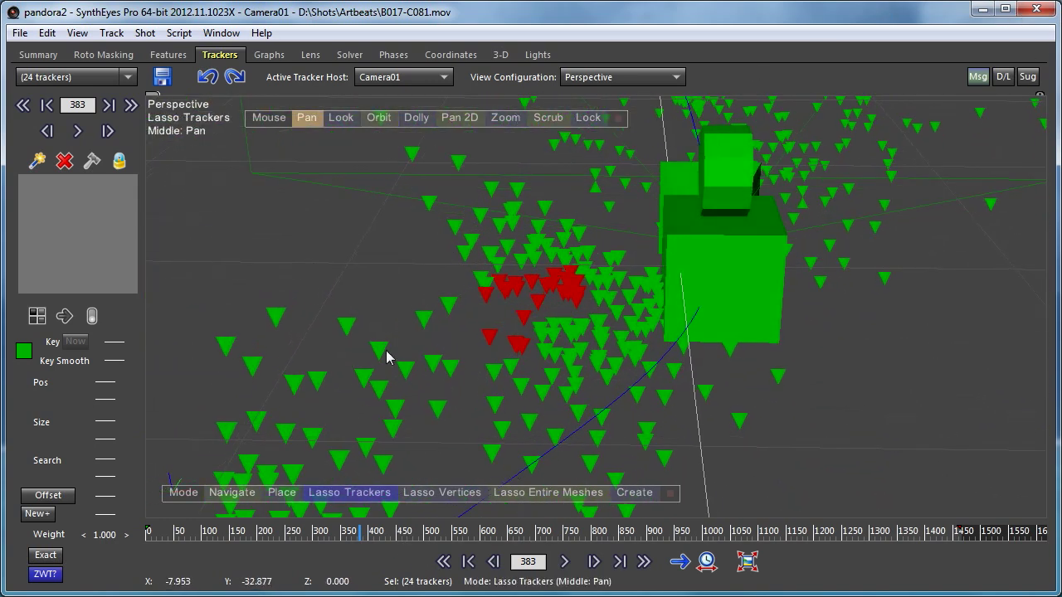
{"action": "left_click_drag", "start_coordinate": [258, 534], "coordinate": [148, 535]}
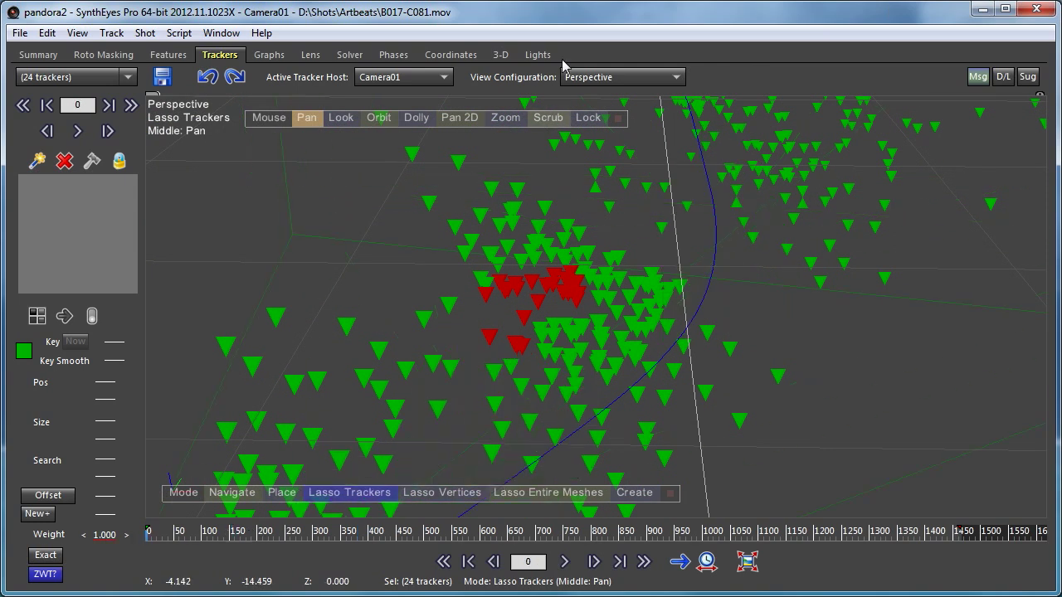
{"action": "left_click_drag", "start_coordinate": [375, 122], "coordinate": [4, 290]}
{"action": "mouse_move", "coordinate": [407, 178]}
{"action": "middle_mouse_down"}
{"action": "mouse_move", "coordinate": [407, 145]}
{"action": "mouse_move", "coordinate": [407, 157]}
{"action": "middle_mouse_up"}
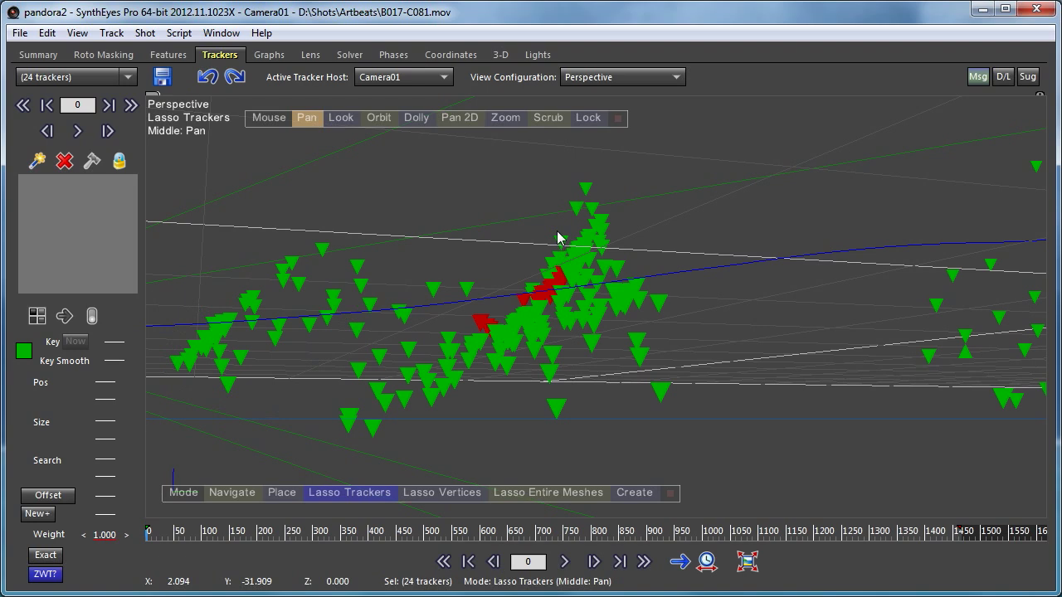
{"action": "mouse_move", "coordinate": [378, 120]}
{"action": "left_mouse_down"}
{"action": "mouse_move", "coordinate": [573, 229]}
{"action": "mouse_move", "coordinate": [574, 245]}
{"action": "mouse_move", "coordinate": [571, 229]}
{"action": "left_mouse_up"}
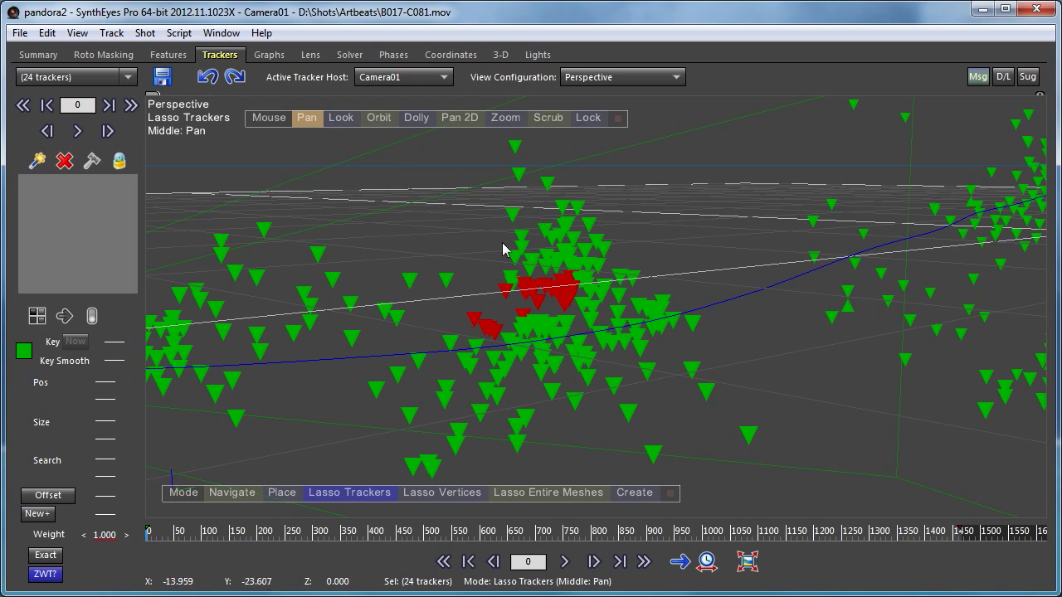
{"action": "left_click", "coordinate": [646, 192]}
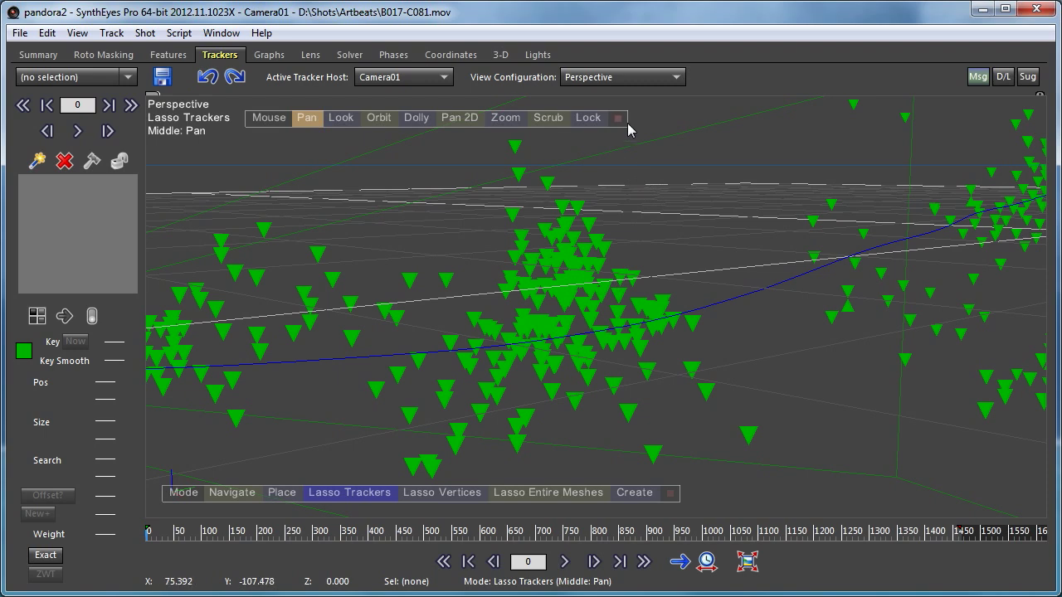
Convert all the trackers to mesh vertices with the Convert to Mesh operation
{"action": "right_click", "coordinate": [492, 110]}
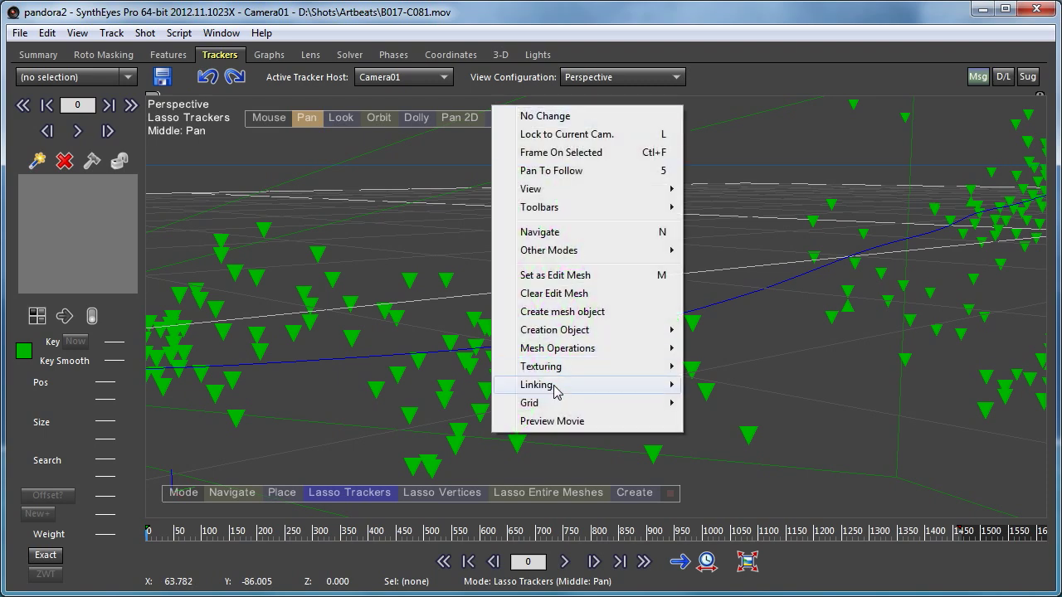
{"action": "mouse_move", "coordinate": [629, 357]}
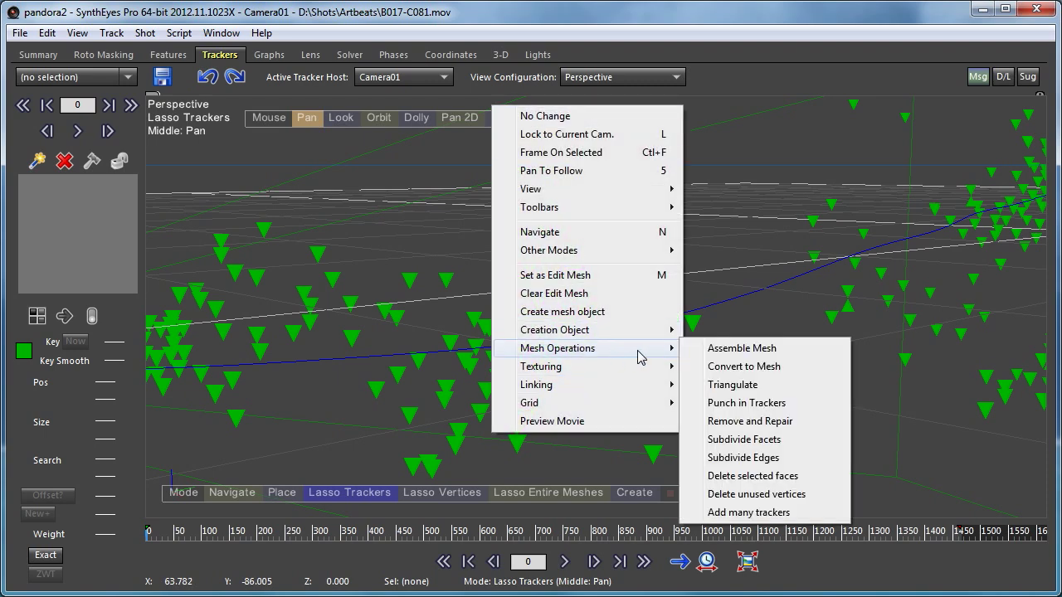
{"action": "left_click", "coordinate": [745, 366]}
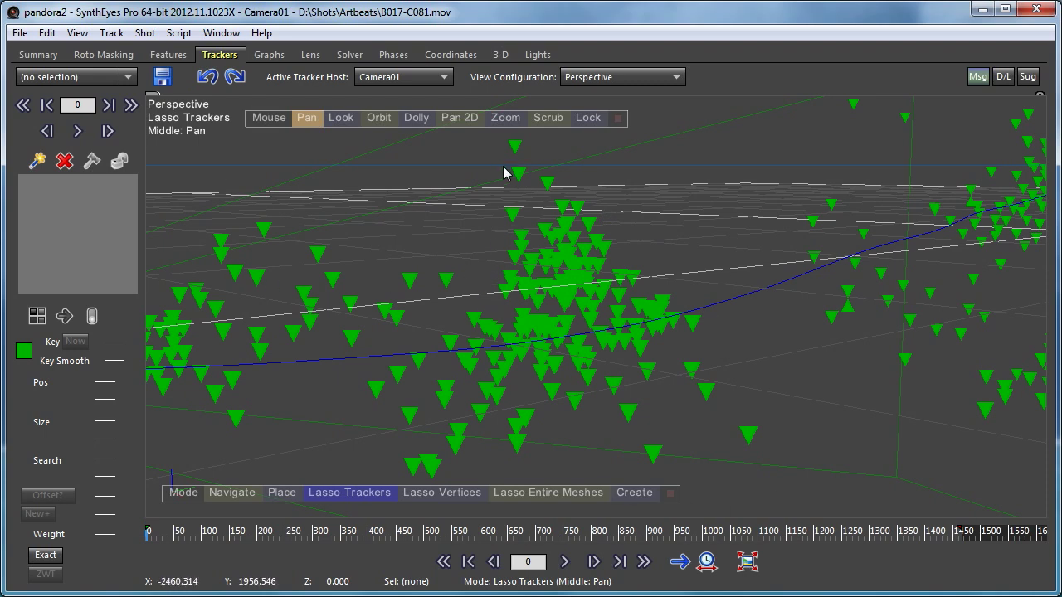
Lasso the whole group of foreground hillside trackers and examine its slope from the side
{"action": "mouse_move", "coordinate": [496, 166]}
{"action": "left_mouse_down"}
{"action": "mouse_move", "coordinate": [457, 323]}
{"action": "mouse_move", "coordinate": [333, 431]}
{"action": "mouse_move", "coordinate": [387, 479]}
{"action": "mouse_move", "coordinate": [542, 492]}
{"action": "mouse_move", "coordinate": [758, 481]}
{"action": "mouse_move", "coordinate": [793, 456]}
{"action": "left_mouse_up"}
{"action": "left_click", "coordinate": [749, 334]}
{"action": "mouse_move", "coordinate": [494, 155]}
{"action": "left_mouse_down"}
{"action": "mouse_move", "coordinate": [471, 272]}
{"action": "mouse_move", "coordinate": [396, 468]}
{"action": "mouse_move", "coordinate": [591, 483]}
{"action": "mouse_move", "coordinate": [759, 432]}
{"action": "mouse_move", "coordinate": [496, 158]}
{"action": "mouse_move", "coordinate": [501, 139]}
{"action": "mouse_move", "coordinate": [507, 148]}
{"action": "mouse_move", "coordinate": [498, 131]}
{"action": "mouse_move", "coordinate": [493, 158]}
{"action": "left_mouse_up"}
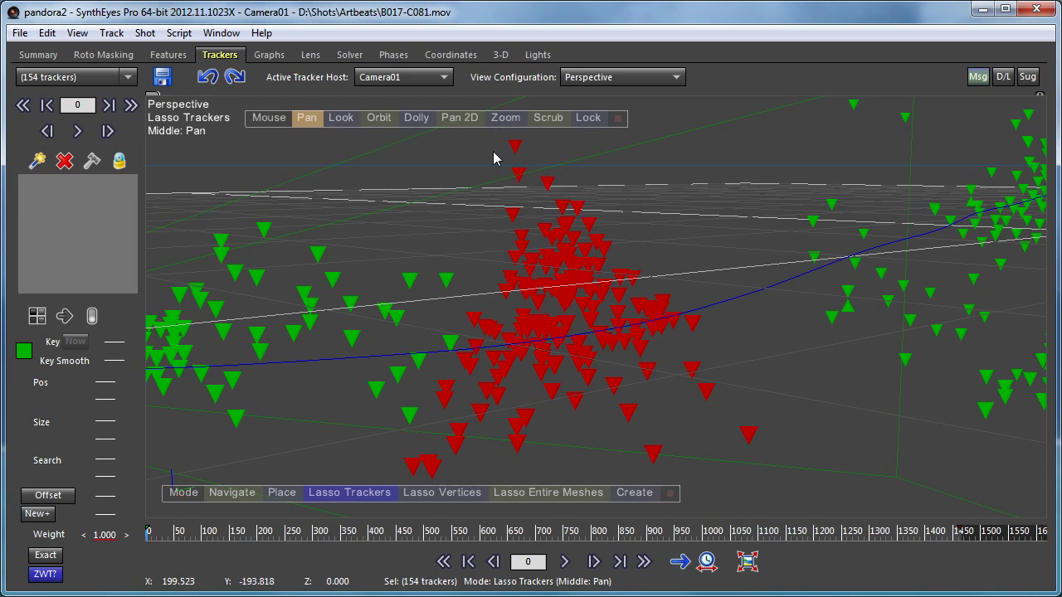
{"action": "right_click", "coordinate": [572, 172]}
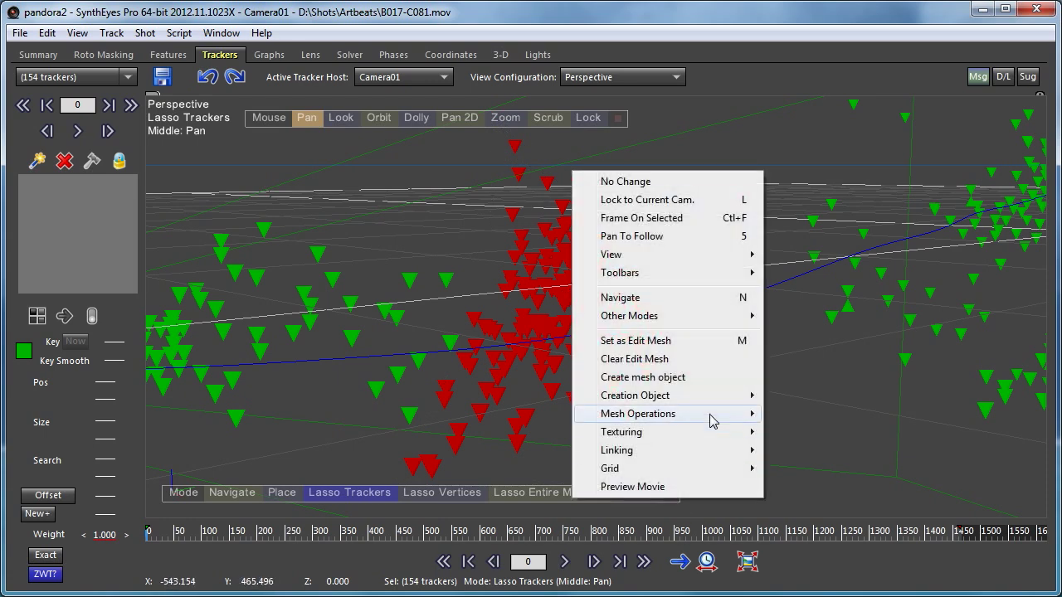
{"action": "left_click", "coordinate": [632, 12]}
{"action": "left_click_drag", "start_coordinate": [372, 120], "coordinate": [16, 165]}
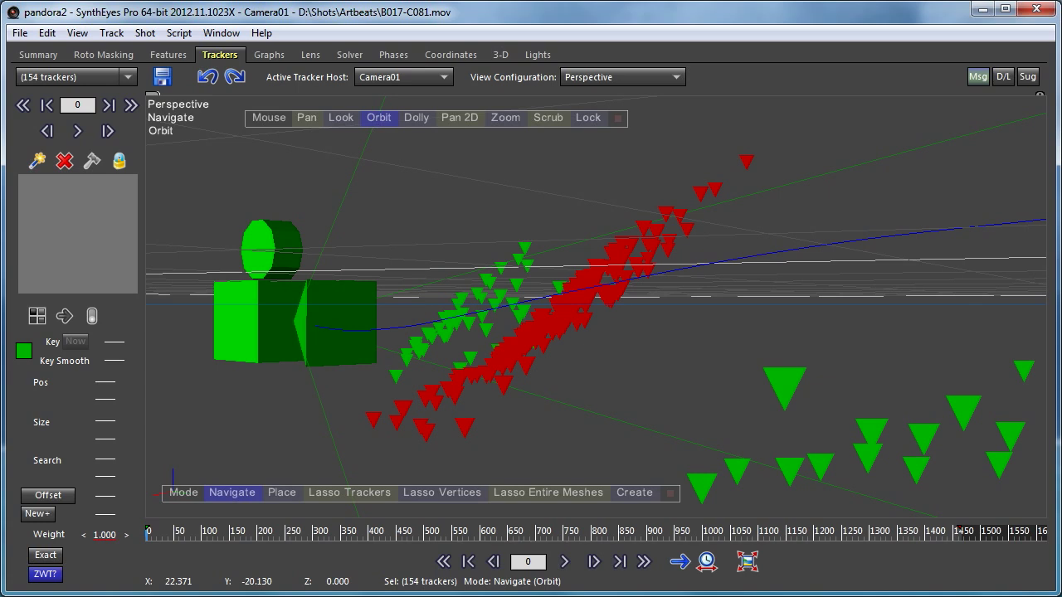
{"action": "mouse_move", "coordinate": [16, 166]}
{"action": "left_mouse_down"}
{"action": "mouse_move", "coordinate": [208, 274]}
{"action": "mouse_move", "coordinate": [367, 321]}
{"action": "mouse_move", "coordinate": [513, 306]}
{"action": "mouse_move", "coordinate": [651, 197]}
{"action": "mouse_move", "coordinate": [559, 208]}
{"action": "mouse_move", "coordinate": [603, 166]}
{"action": "mouse_move", "coordinate": [647, 161]}
{"action": "left_mouse_up"}
{"action": "left_click", "coordinate": [349, 492]}
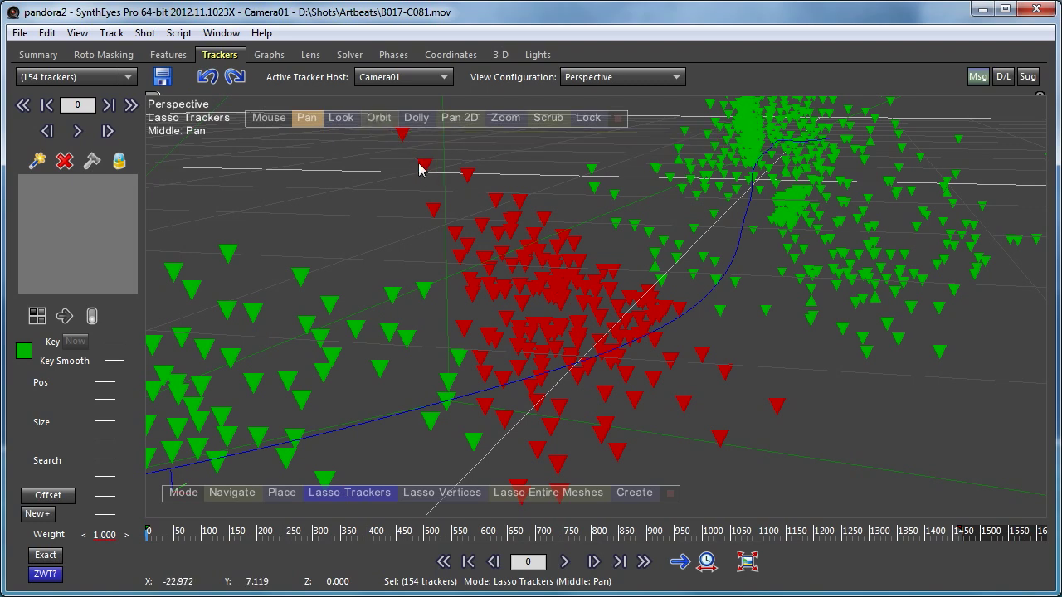
Try to triangulate the tracker mesh while the foreground hillside trackers are selected, and undo the triangulation
{"action": "right_click", "coordinate": [376, 144]}
{"action": "mouse_move", "coordinate": [480, 414]}
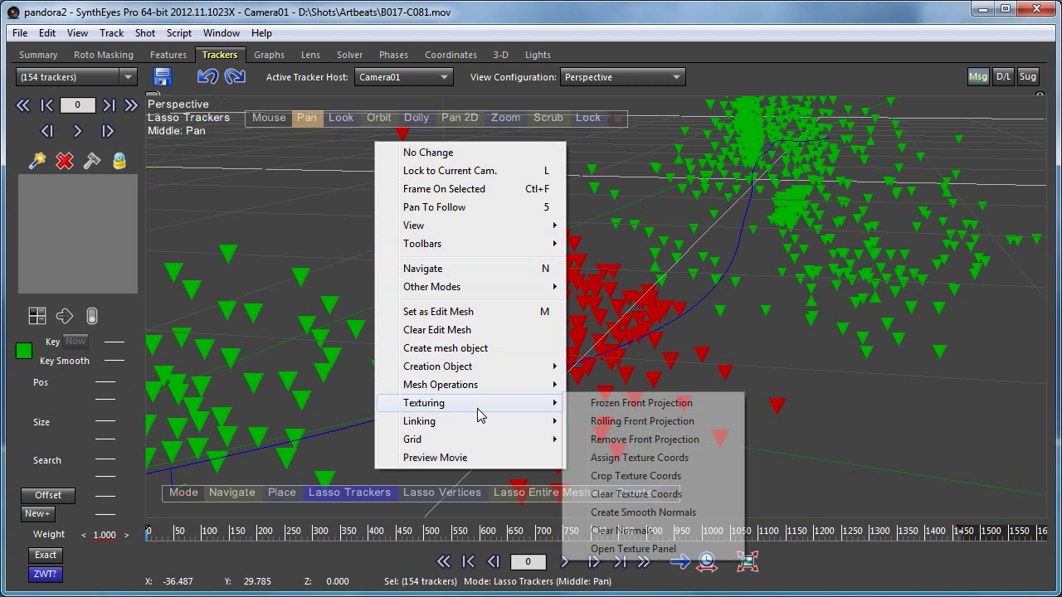
{"action": "mouse_move", "coordinate": [479, 384]}
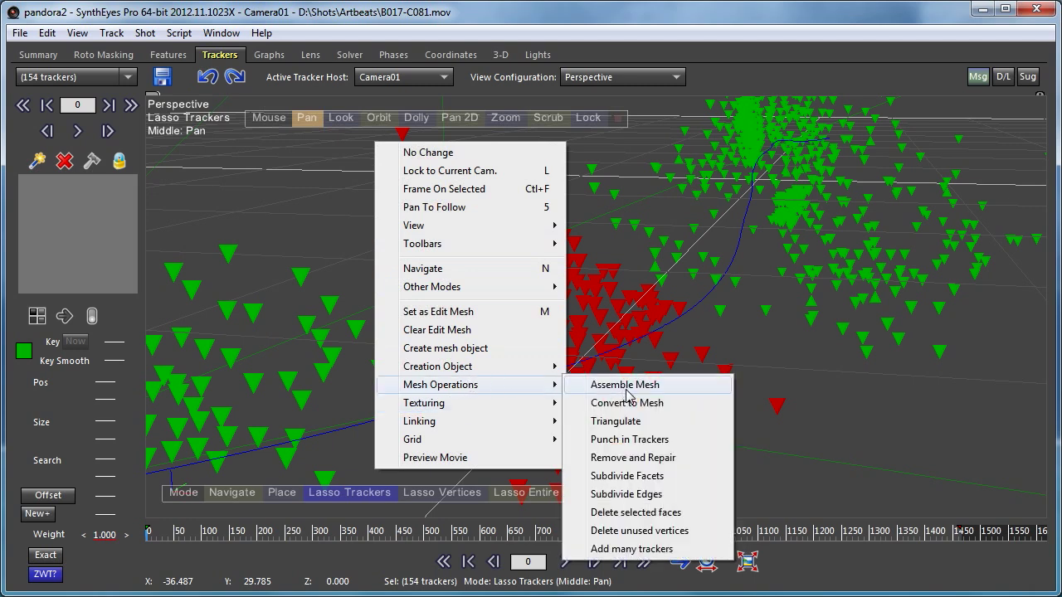
{"action": "left_click", "coordinate": [617, 423]}
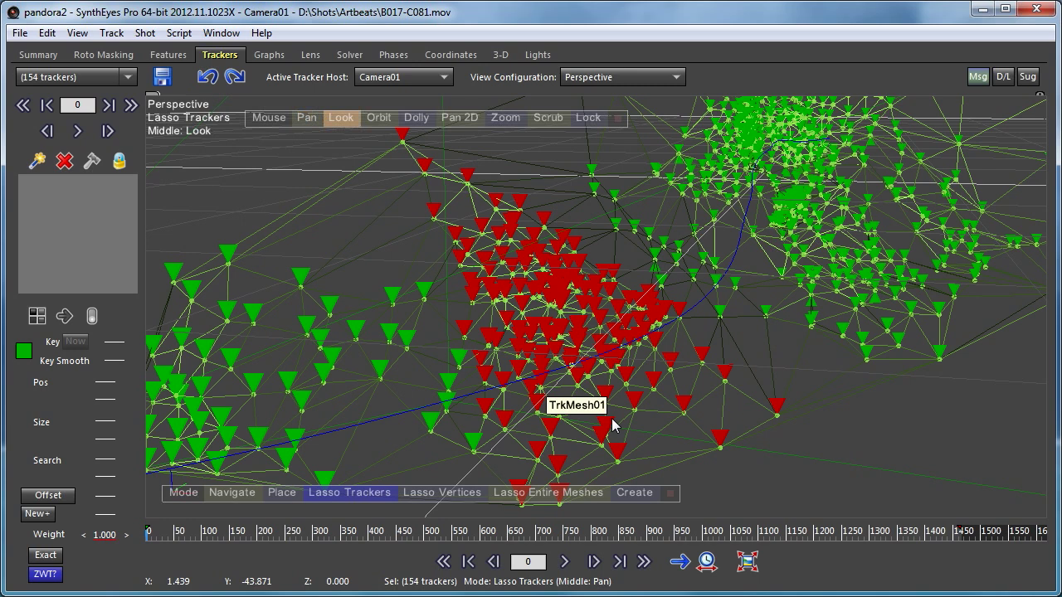
{"action": "key", "text": "ctrl+z"}
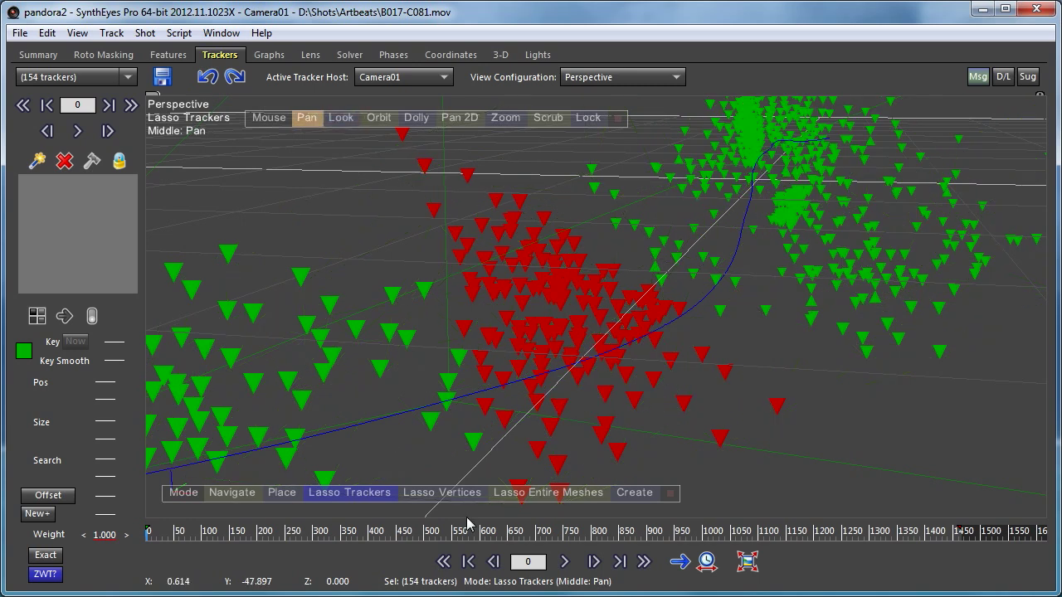
Clear the tracker selection, lasso the mesh vertices of the foreground hillside and triangulate them
{"action": "left_click", "coordinate": [461, 494]}
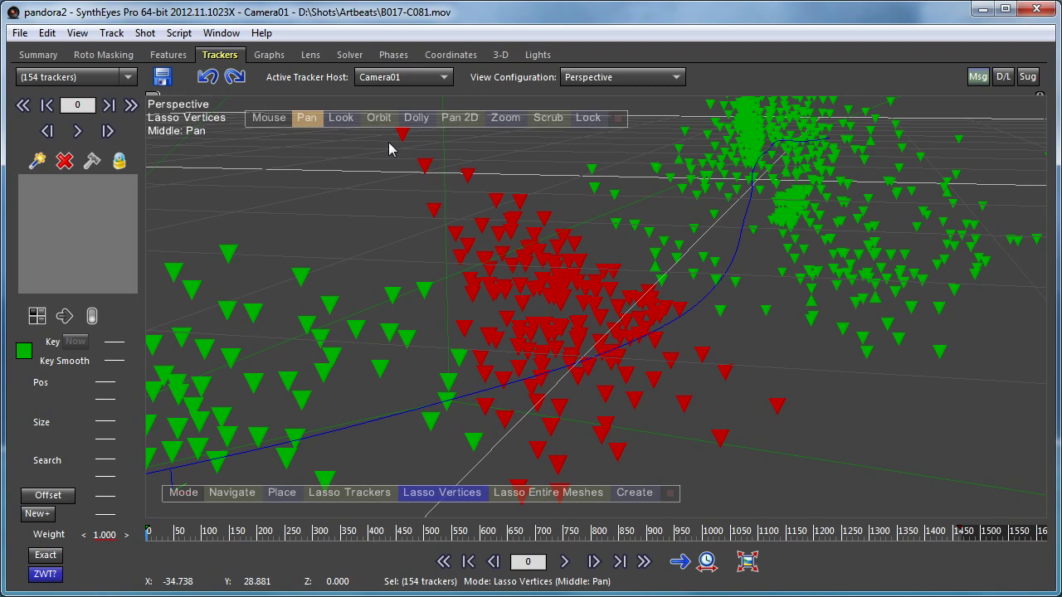
{"action": "key", "text": "ctrl+d"}
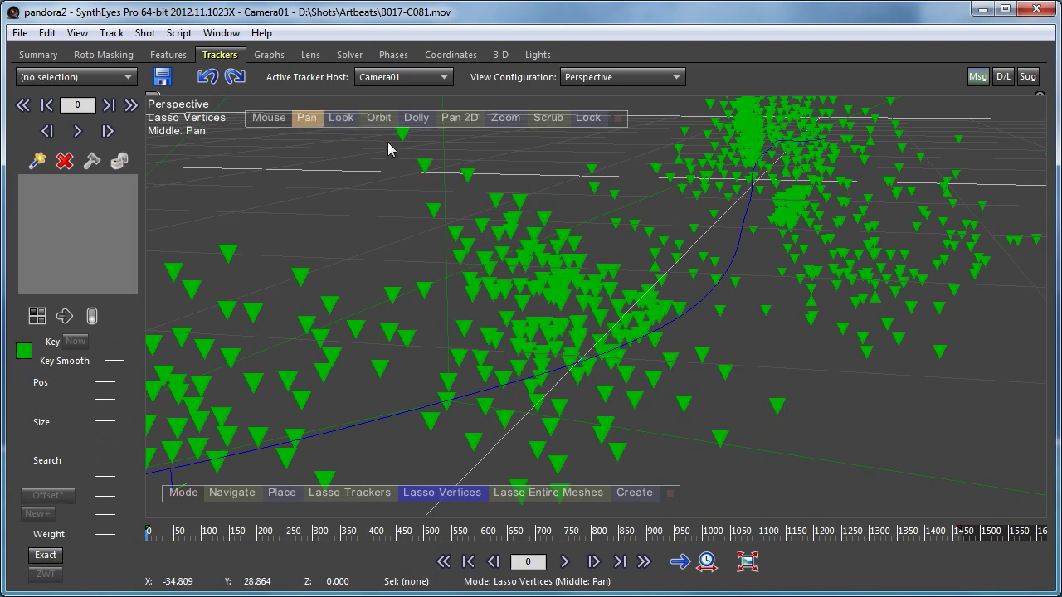
{"action": "mouse_move", "coordinate": [387, 143]}
{"action": "left_mouse_down"}
{"action": "mouse_move", "coordinate": [429, 303]}
{"action": "mouse_move", "coordinate": [423, 441]}
{"action": "mouse_move", "coordinate": [537, 521]}
{"action": "mouse_move", "coordinate": [632, 517]}
{"action": "mouse_move", "coordinate": [815, 415]}
{"action": "mouse_move", "coordinate": [770, 308]}
{"action": "mouse_move", "coordinate": [655, 268]}
{"action": "mouse_move", "coordinate": [619, 237]}
{"action": "left_mouse_up"}
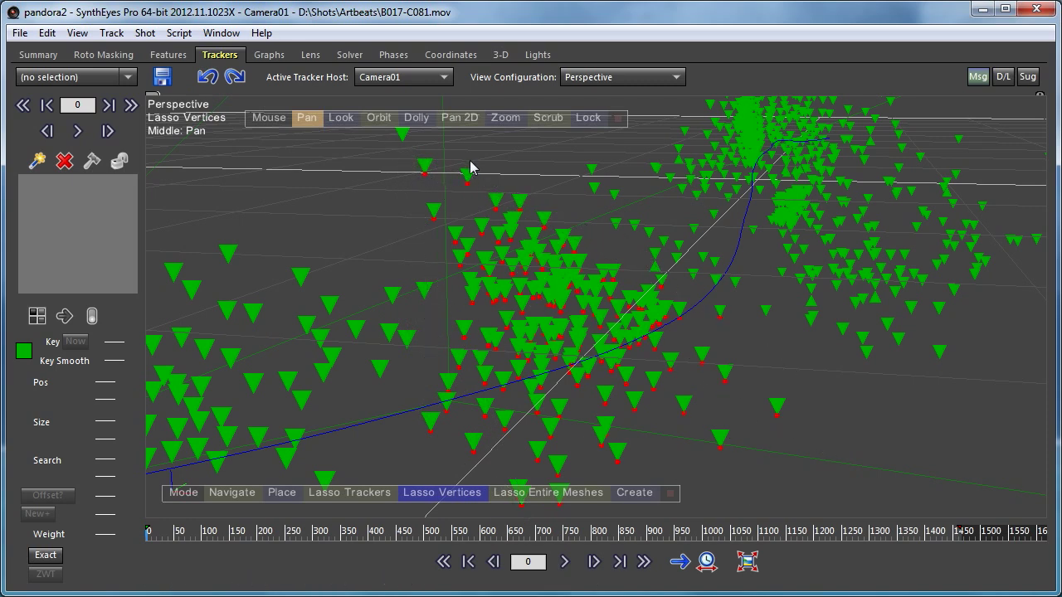
{"action": "mouse_move", "coordinate": [377, 118]}
{"action": "left_mouse_down"}
{"action": "mouse_move", "coordinate": [230, 128]}
{"action": "mouse_move", "coordinate": [393, 126]}
{"action": "left_mouse_up"}
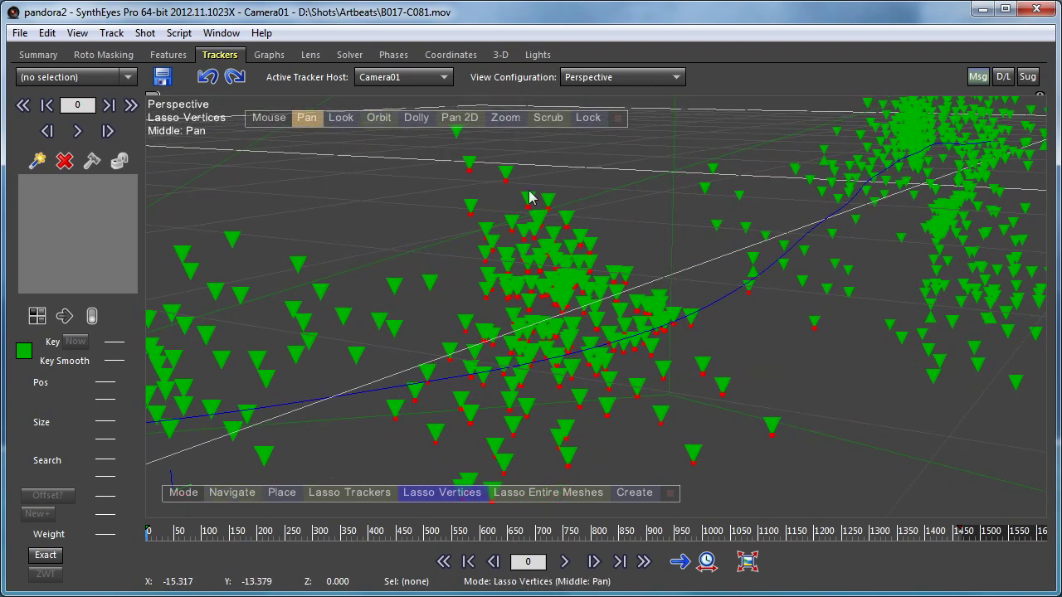
{"action": "mouse_move", "coordinate": [440, 143]}
{"action": "left_mouse_down"}
{"action": "mouse_move", "coordinate": [445, 211]}
{"action": "mouse_move", "coordinate": [426, 306]}
{"action": "mouse_move", "coordinate": [385, 383]}
{"action": "mouse_move", "coordinate": [407, 483]}
{"action": "mouse_move", "coordinate": [555, 489]}
{"action": "mouse_move", "coordinate": [821, 417]}
{"action": "mouse_move", "coordinate": [655, 232]}
{"action": "mouse_move", "coordinate": [554, 163]}
{"action": "mouse_move", "coordinate": [452, 134]}
{"action": "mouse_move", "coordinate": [439, 142]}
{"action": "left_mouse_up"}
{"action": "right_click", "coordinate": [657, 115]}
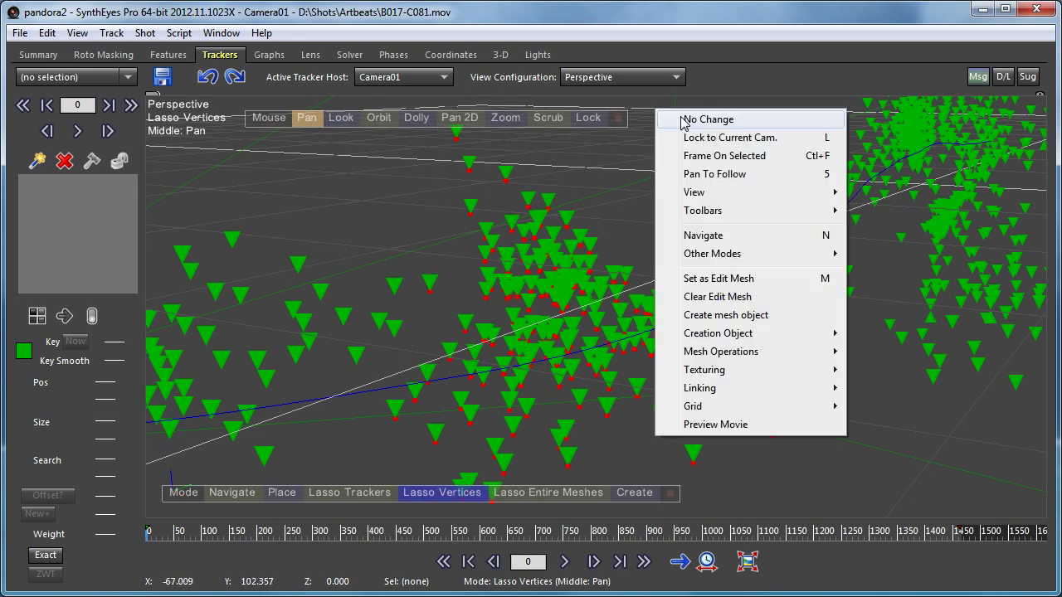
{"action": "mouse_move", "coordinate": [757, 357]}
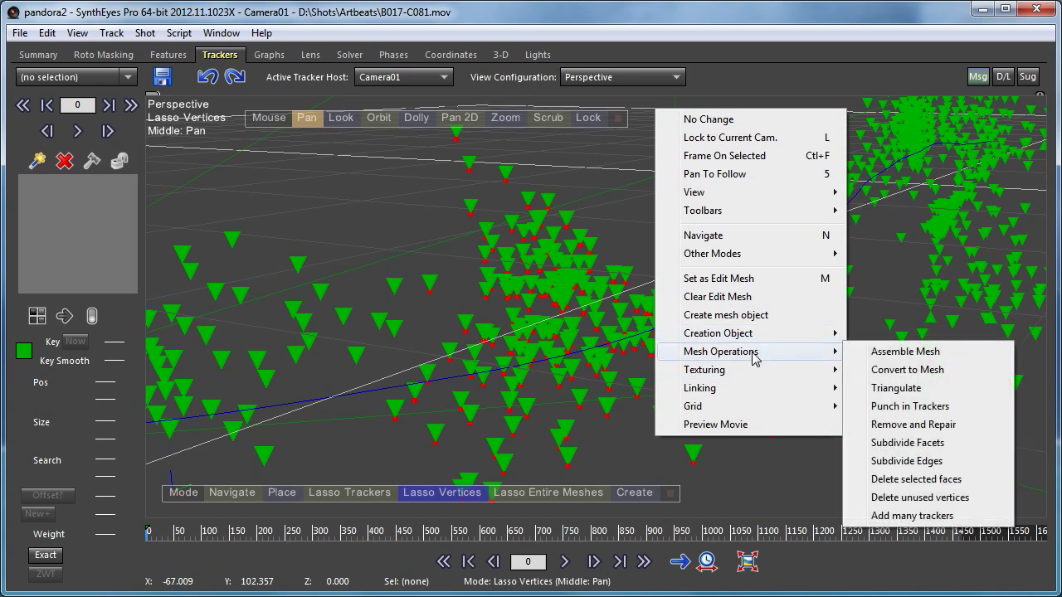
{"action": "left_click", "coordinate": [894, 389]}
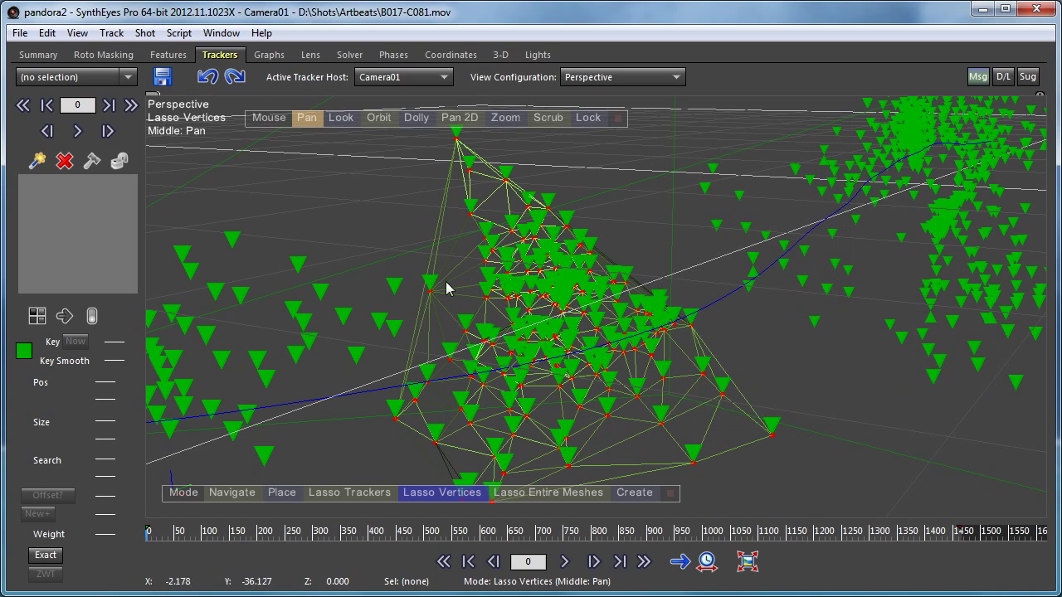
Orbit around the hillside mesh, lock the perspective view to the camera and scrub through the shot to compare it with the footage
{"action": "left_click", "coordinate": [379, 117]}
{"action": "left_click_drag", "start_coordinate": [390, 158], "coordinate": [964, 186]}
{"action": "left_click", "coordinate": [441, 492]}
{"action": "left_click", "coordinate": [588, 118]}
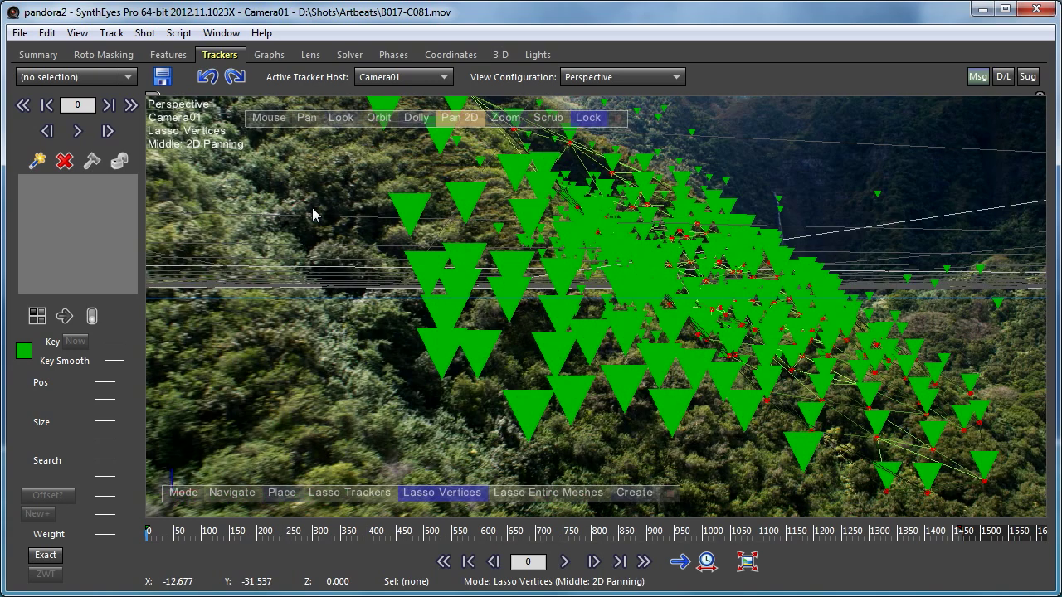
{"action": "left_click_drag", "start_coordinate": [118, 535], "coordinate": [470, 553]}
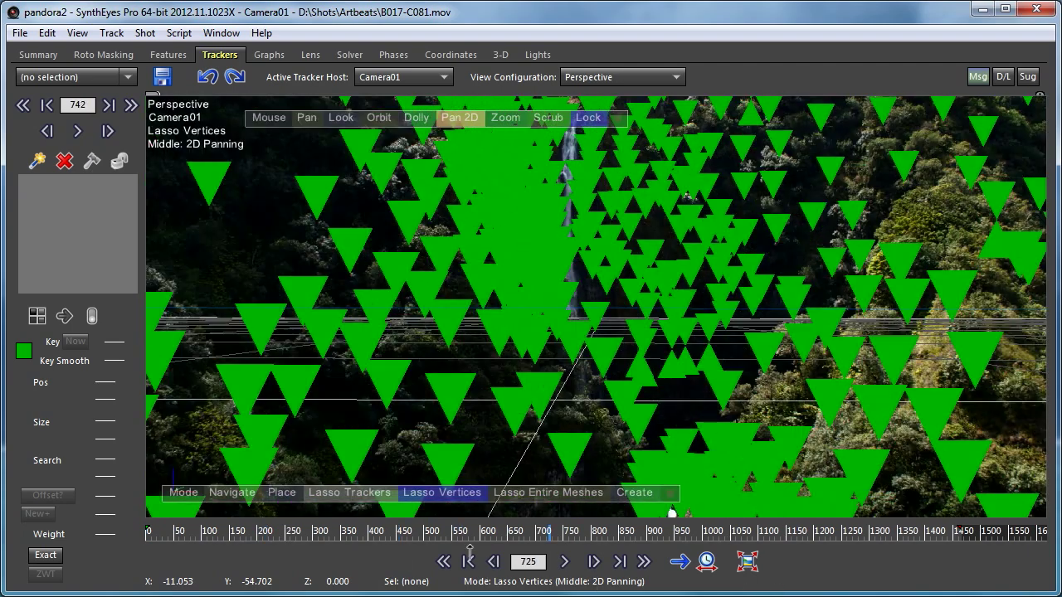
Return to the start of the shot and set the perspective view's tracker size to 0.150
{"action": "left_click", "coordinate": [468, 561]}
{"action": "right_click", "coordinate": [304, 165]}
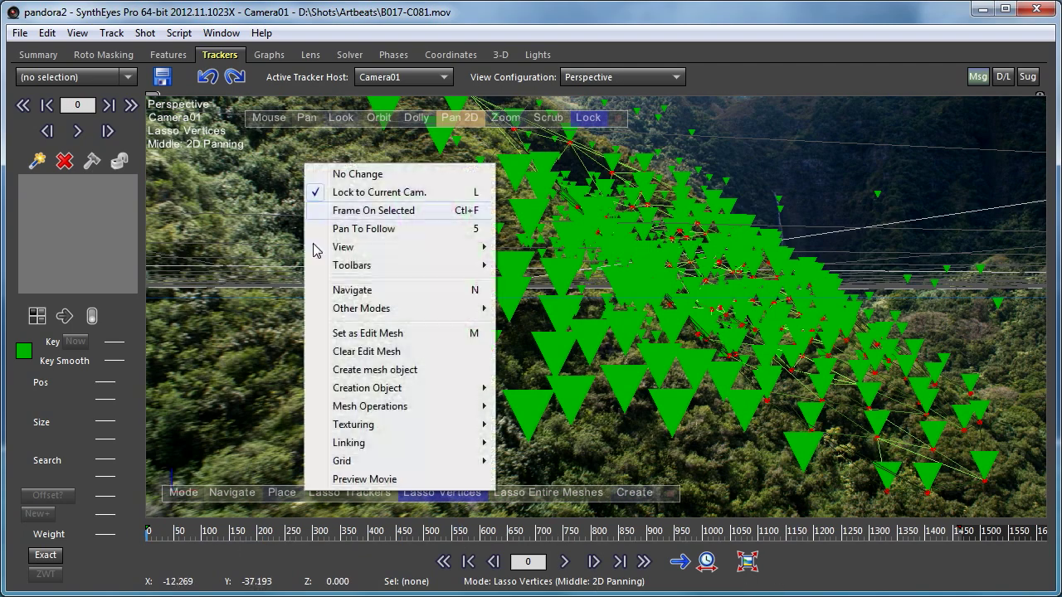
{"action": "mouse_move", "coordinate": [435, 246]}
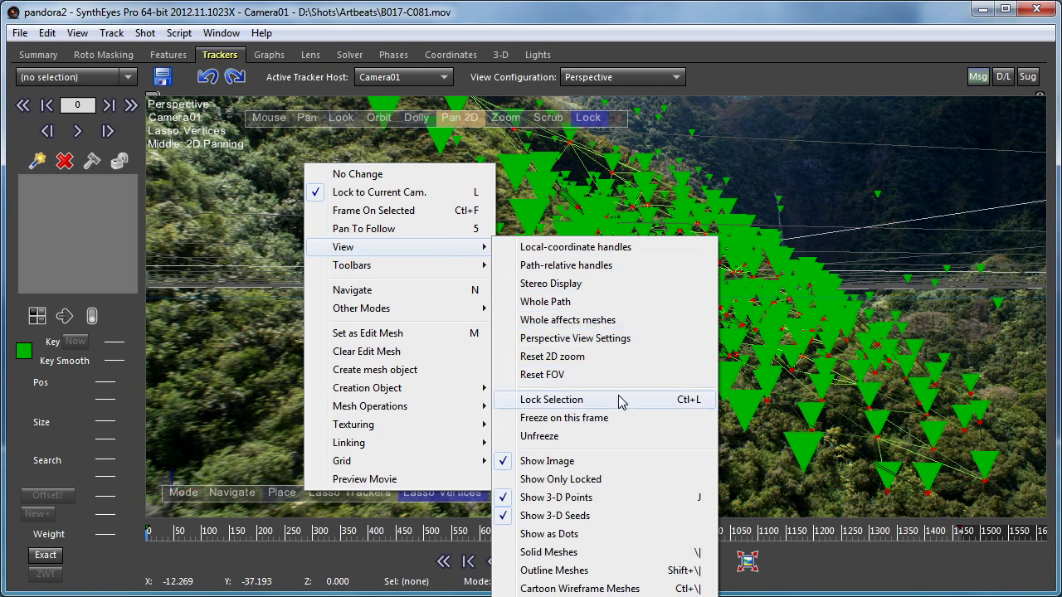
{"action": "left_click", "coordinate": [637, 340]}
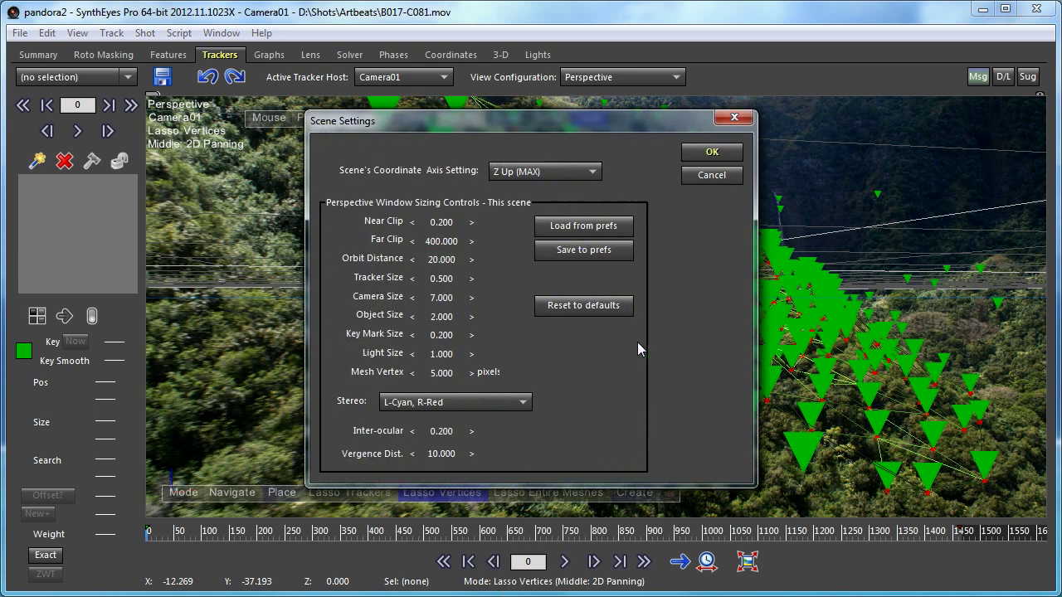
{"action": "left_click", "coordinate": [411, 279]}
{"action": "left_click", "coordinate": [412, 279]}
{"action": "left_click", "coordinate": [411, 279]}
{"action": "left_click", "coordinate": [411, 279]}
{"action": "left_click", "coordinate": [412, 279]}
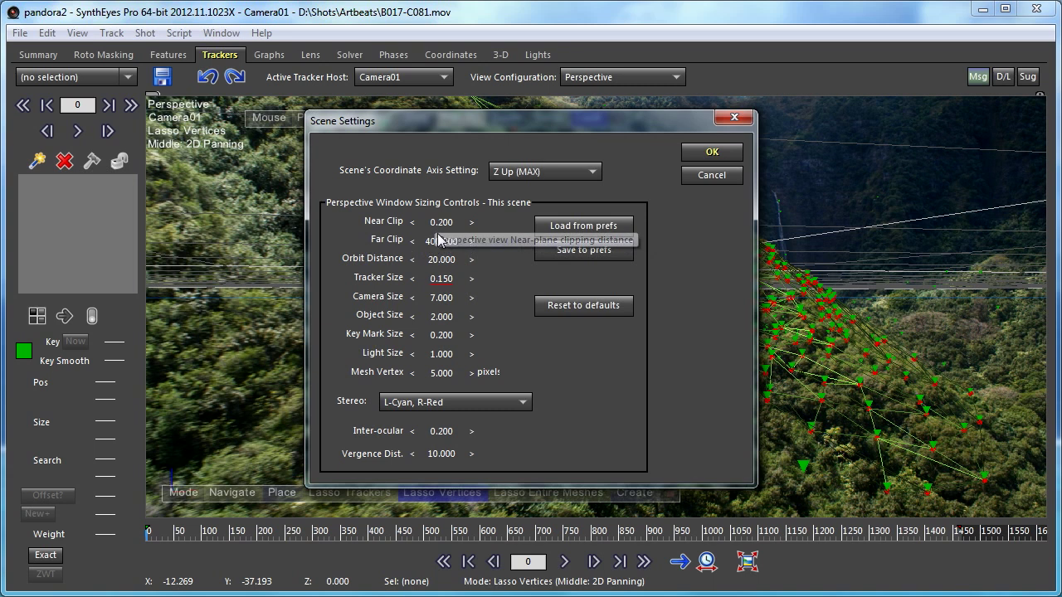
{"action": "left_click", "coordinate": [712, 152]}
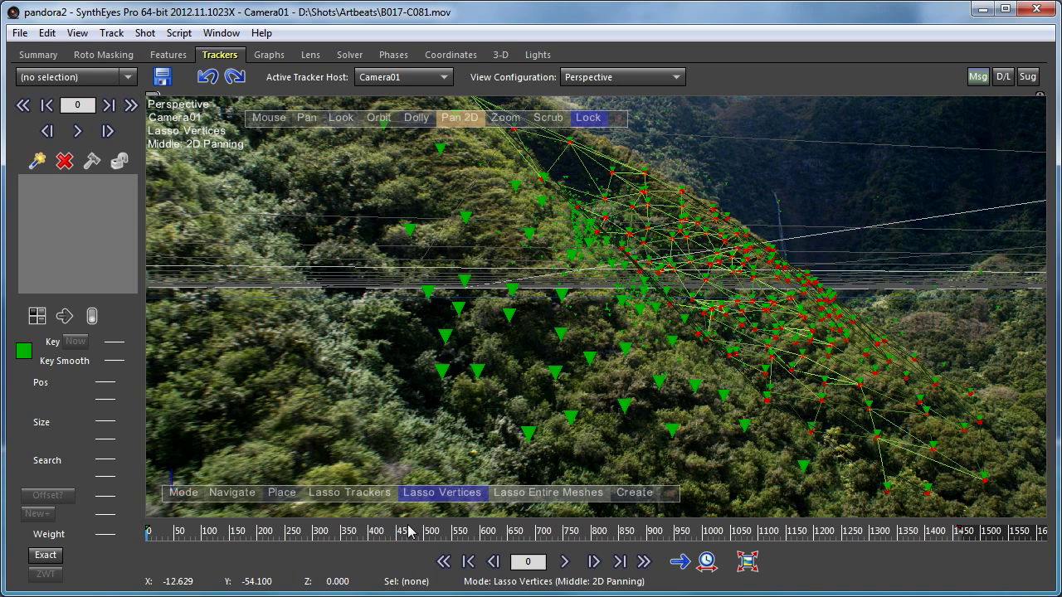
Review the solver output and 3-D layout, scrubbing to frame 183 to examine the hillside mesh against the footage
{"action": "left_click", "coordinate": [383, 535]}
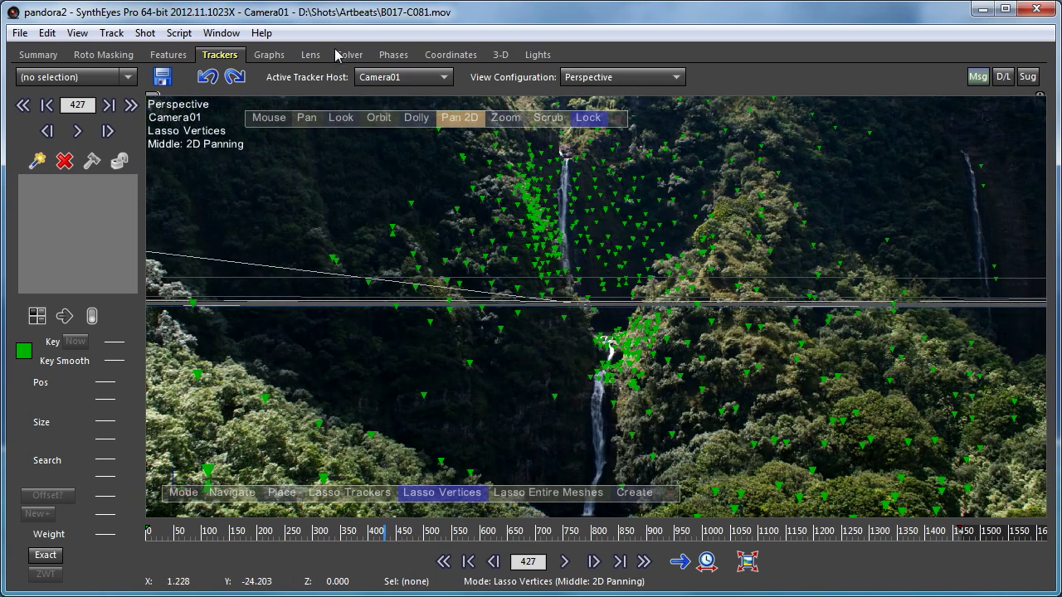
{"action": "left_click", "coordinate": [348, 54]}
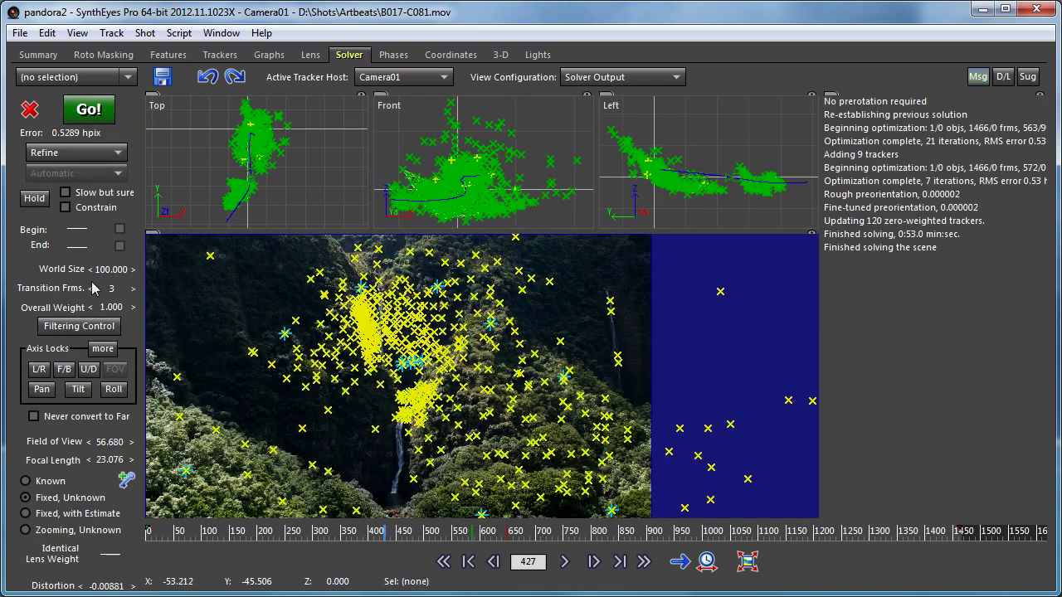
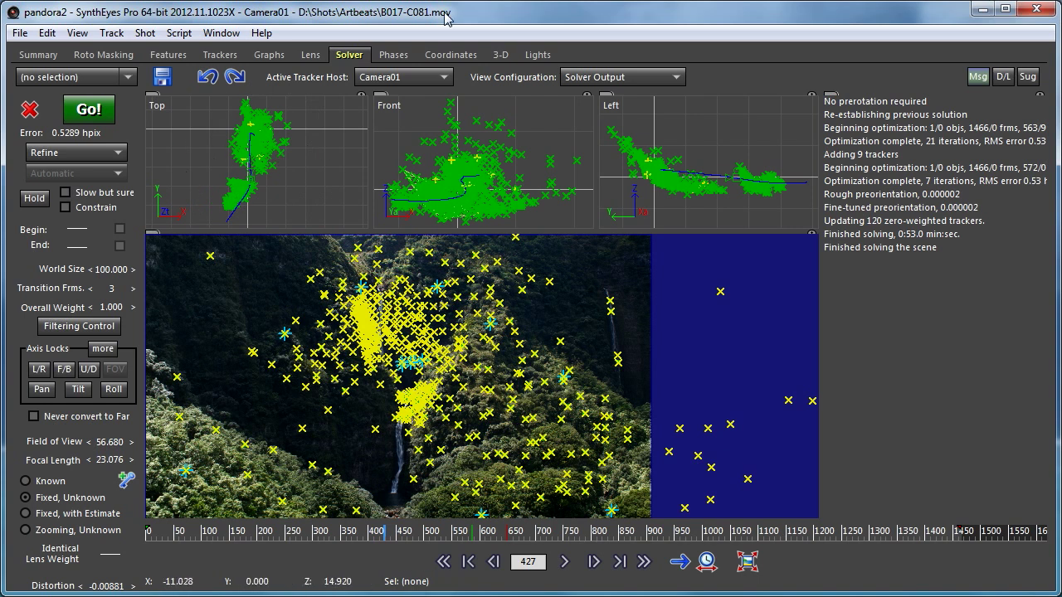
{"action": "left_click", "coordinate": [501, 55]}
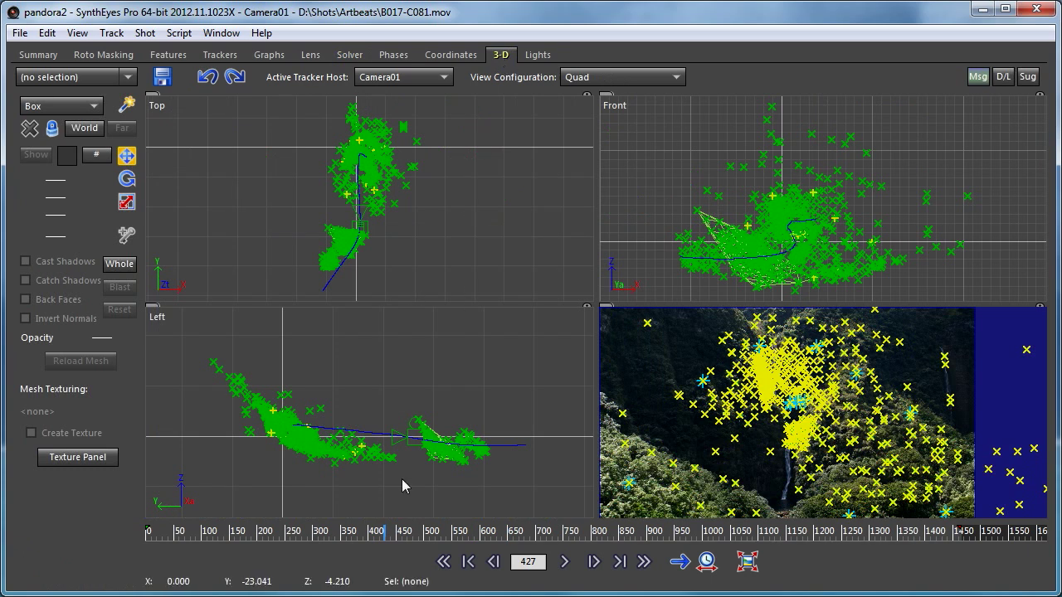
{"action": "left_click", "coordinate": [303, 531]}
{"action": "mouse_move", "coordinate": [279, 529]}
{"action": "left_mouse_down"}
{"action": "mouse_move", "coordinate": [220, 528]}
{"action": "mouse_move", "coordinate": [212, 515]}
{"action": "mouse_move", "coordinate": [232, 528]}
{"action": "mouse_move", "coordinate": [295, 529]}
{"action": "mouse_move", "coordinate": [244, 528]}
{"action": "left_mouse_up"}
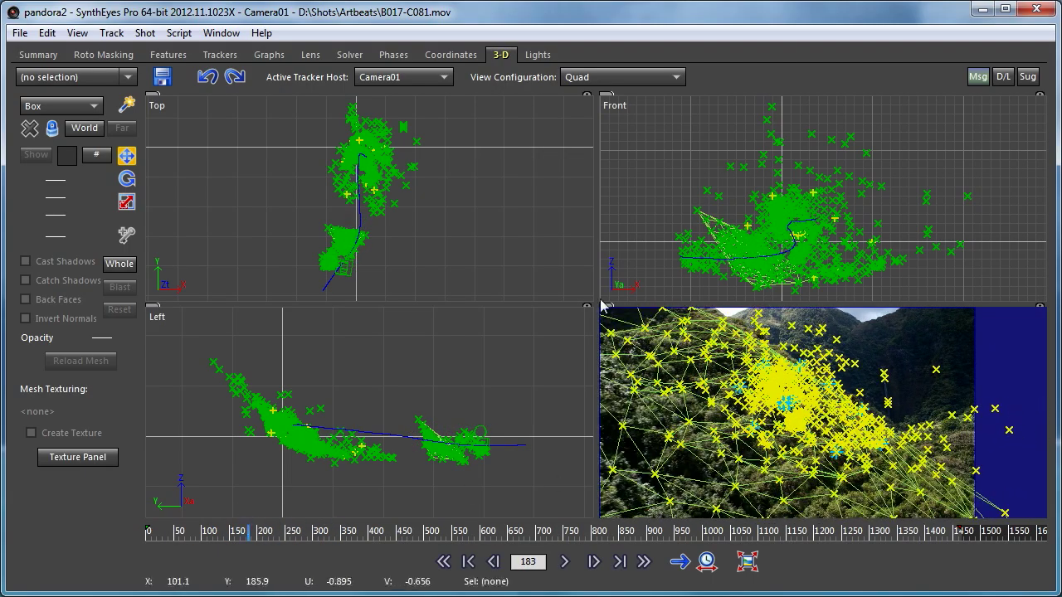
Switch the meshes to solid display in the perspective view and scrub through the shot to frame 429
{"action": "left_click", "coordinate": [219, 54]}
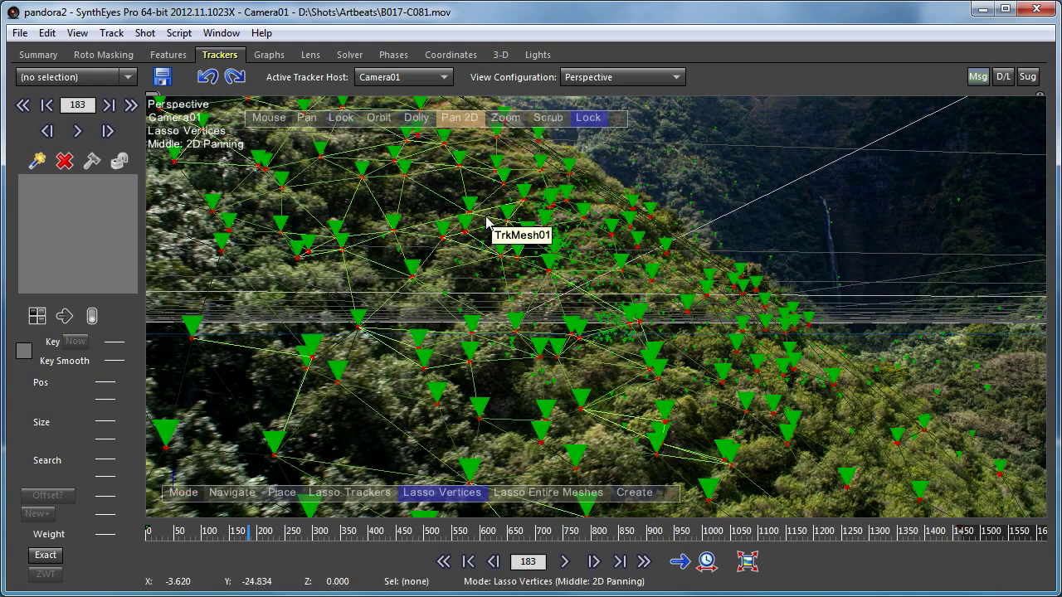
{"action": "key", "text": "w"}
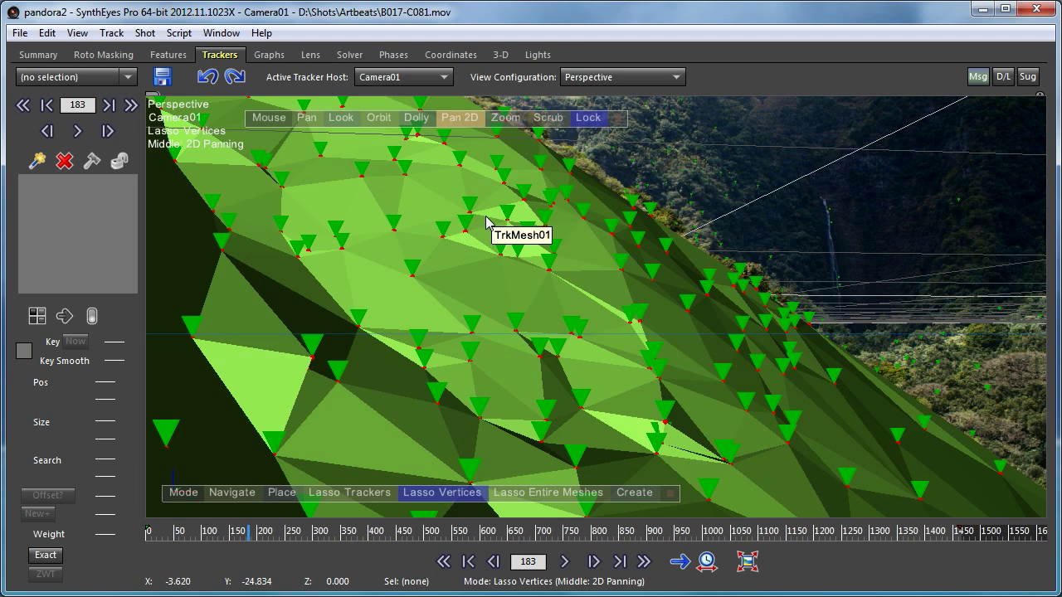
{"action": "key", "text": "w"}
{"action": "key", "text": "w"}
{"action": "left_click_drag", "start_coordinate": [299, 533], "coordinate": [328, 551]}
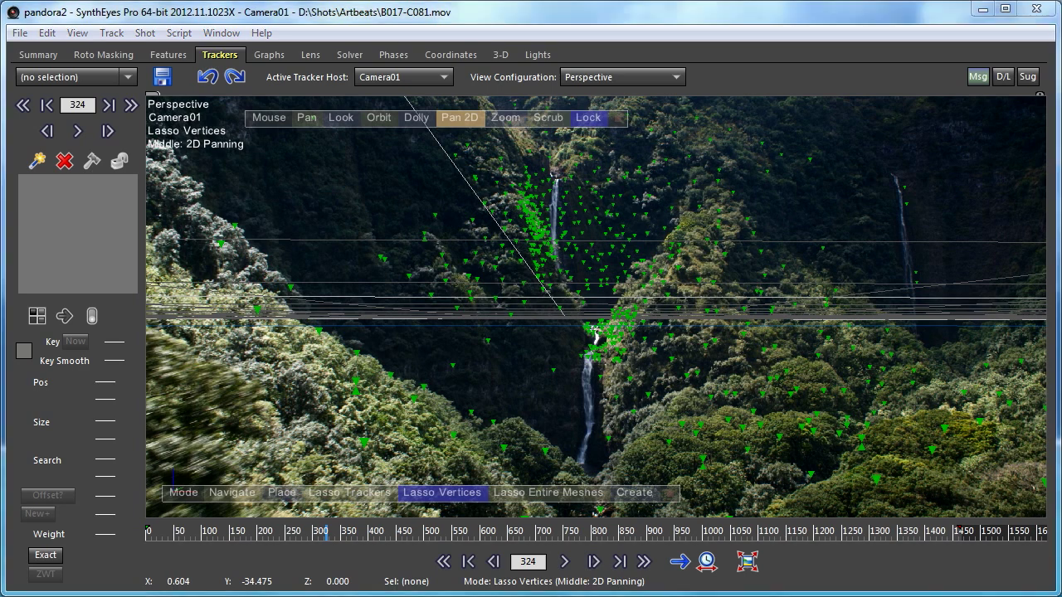
{"action": "left_click_drag", "start_coordinate": [325, 534], "coordinate": [384, 541]}
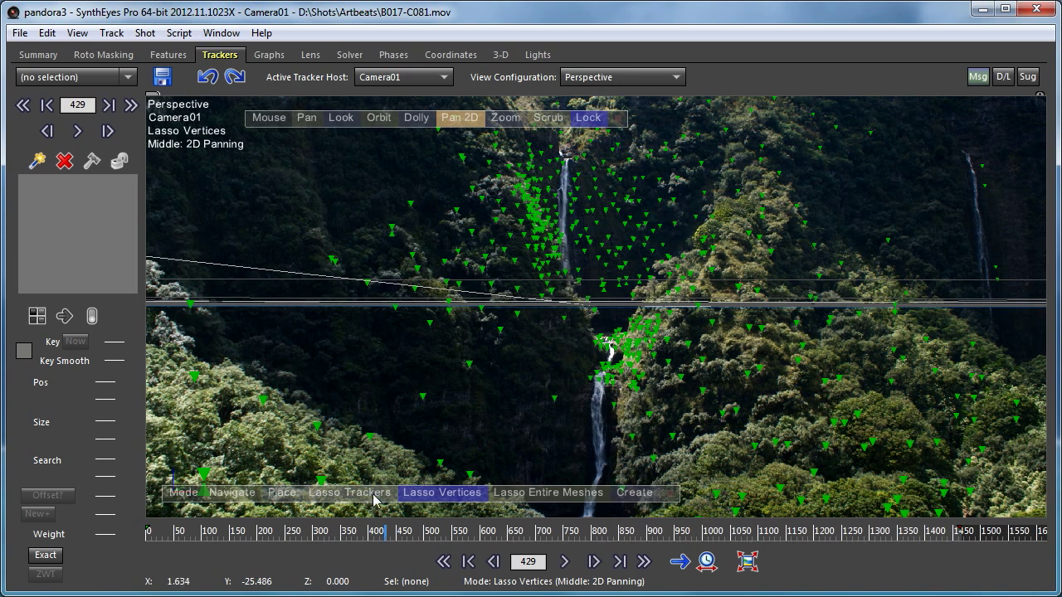
Select a tracker on the ridge right of the waterfall and move the grid to that tracker
{"action": "left_click", "coordinate": [326, 493]}
{"action": "left_click", "coordinate": [749, 328]}
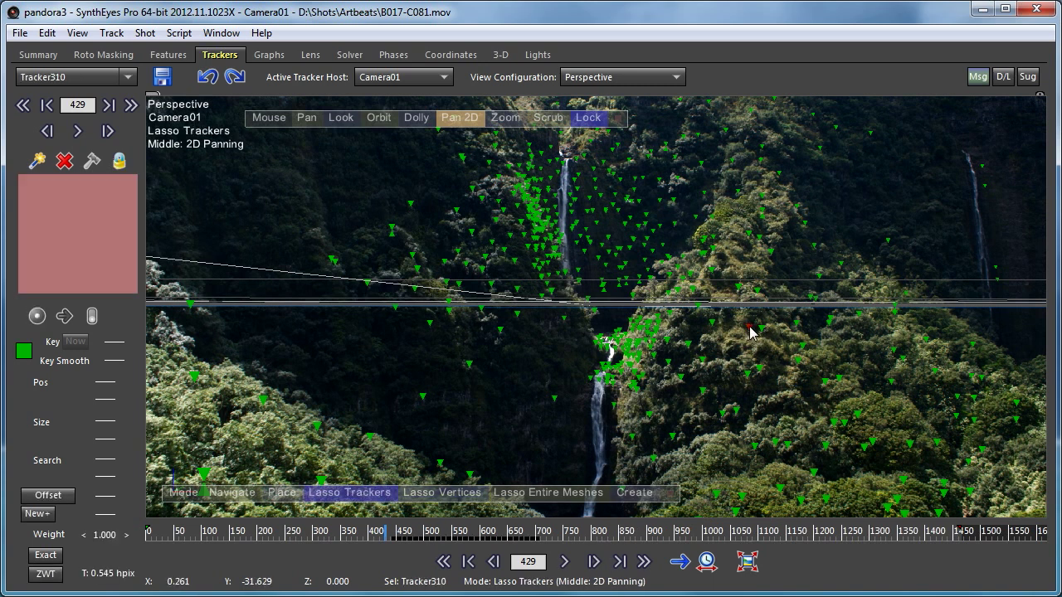
{"action": "right_click", "coordinate": [221, 120]}
{"action": "mouse_move", "coordinate": [343, 411]}
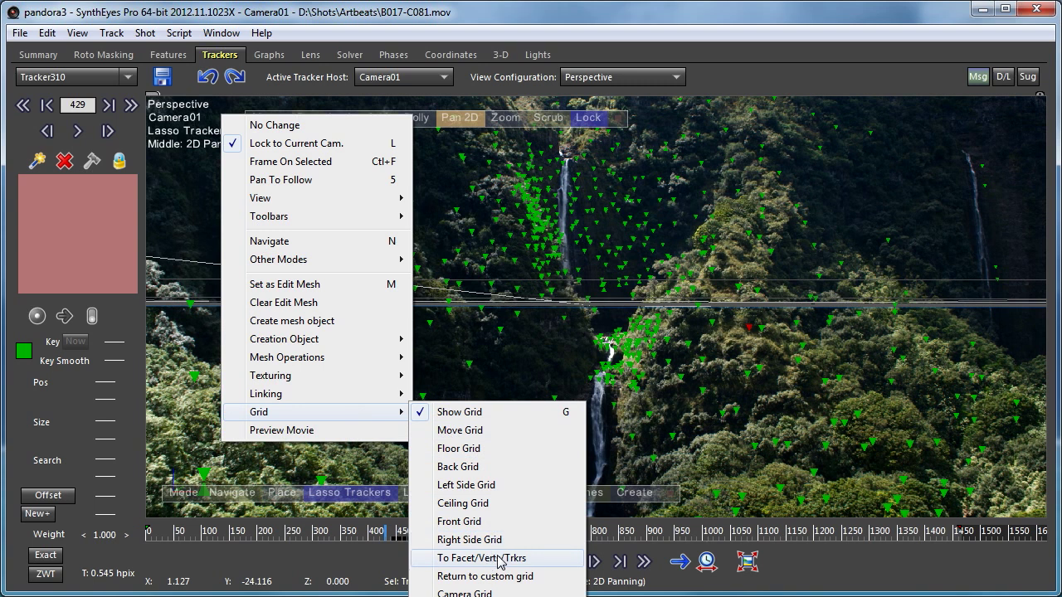
{"action": "left_click", "coordinate": [527, 558]}
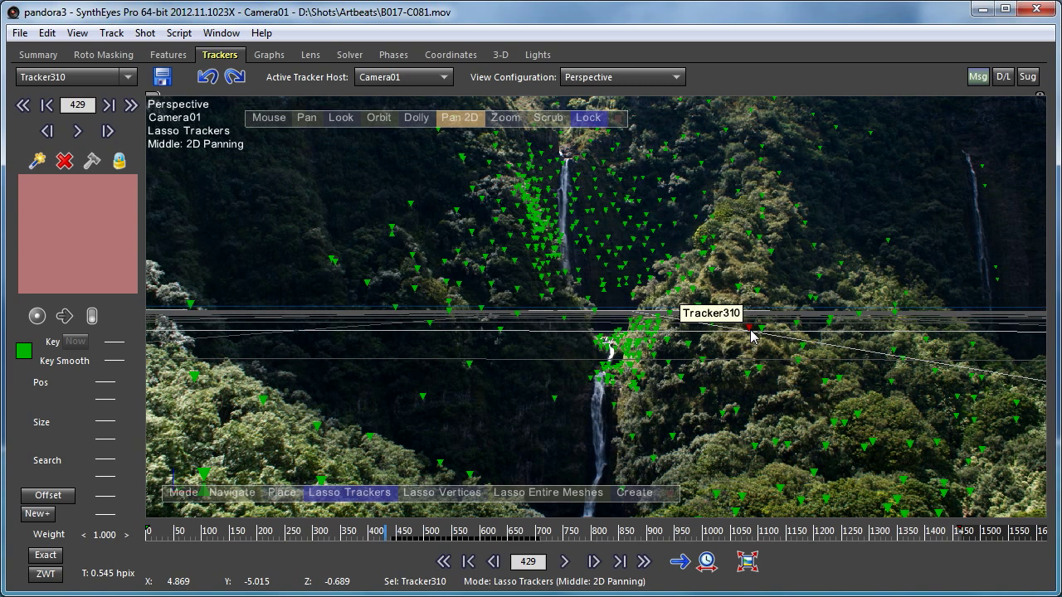
Create a cylinder about 0.37 wide and 2.34 tall on the ridge and slide its base toward the selected tracker
{"action": "right_click", "coordinate": [562, 342]}
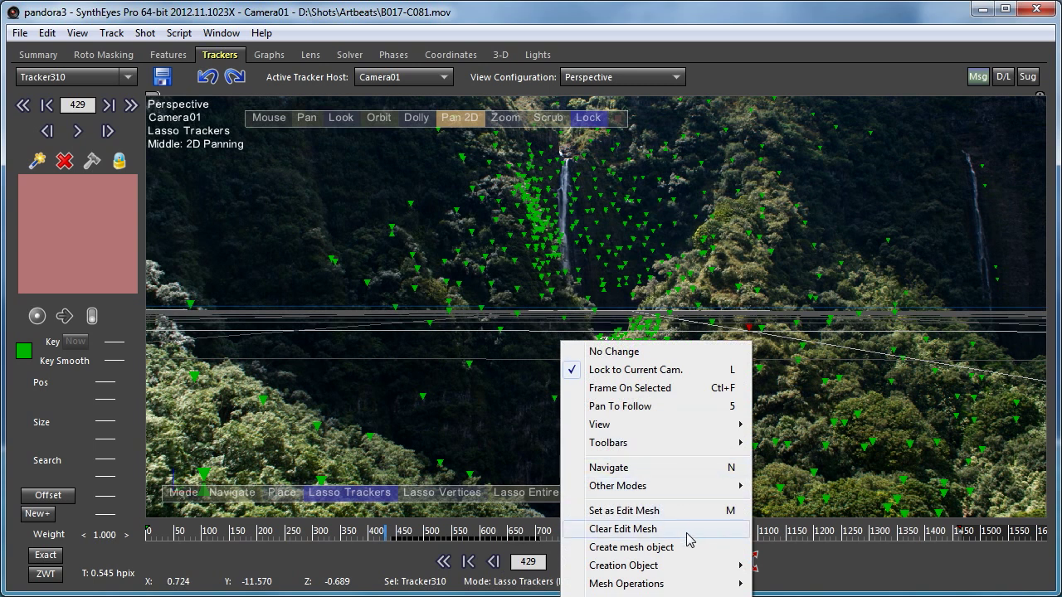
{"action": "right_click", "coordinate": [304, 148]}
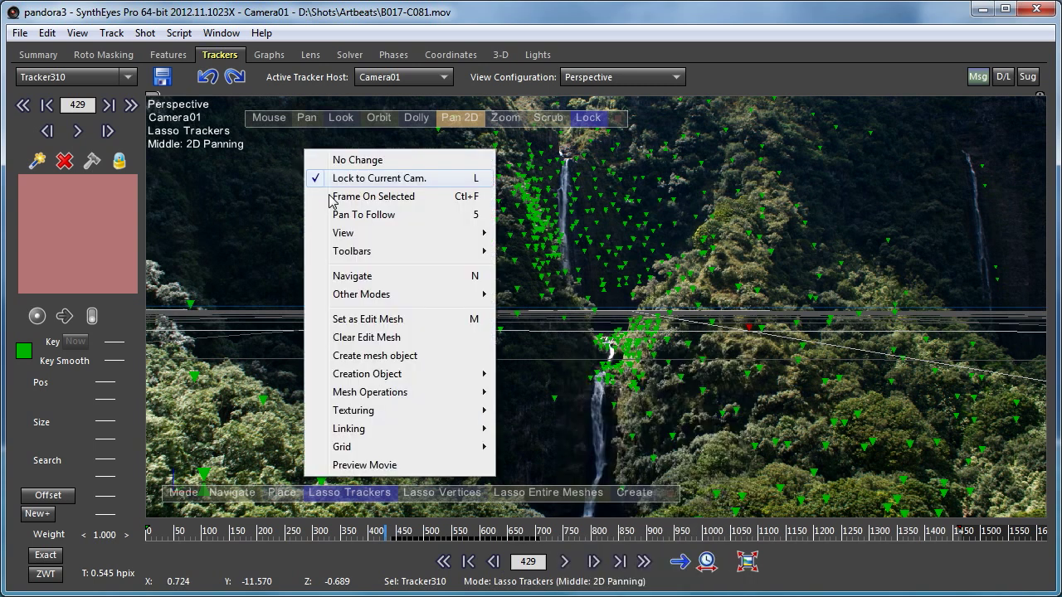
{"action": "mouse_move", "coordinate": [430, 376]}
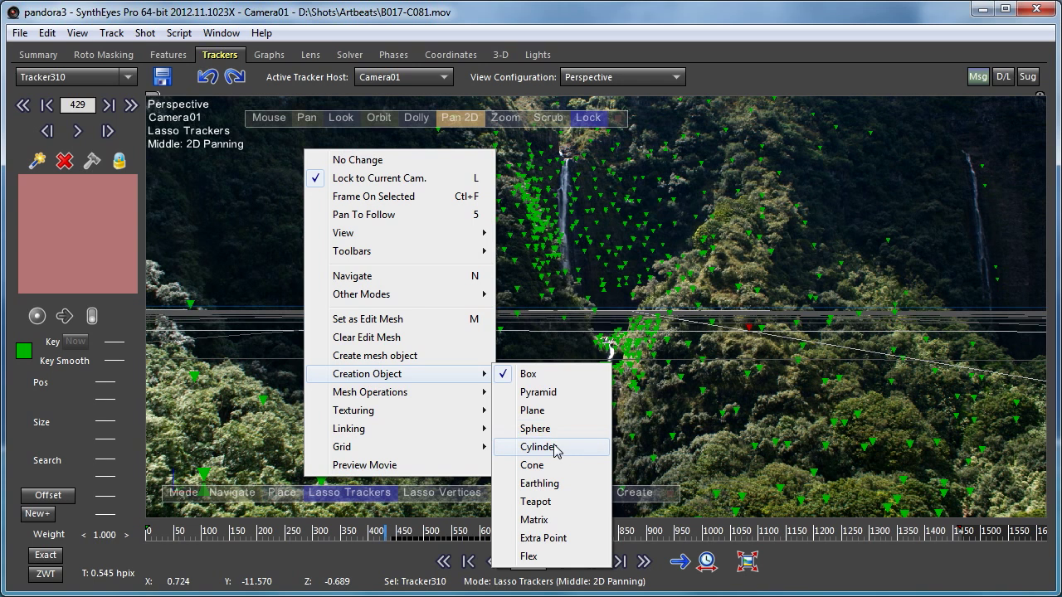
{"action": "left_click", "coordinate": [557, 447]}
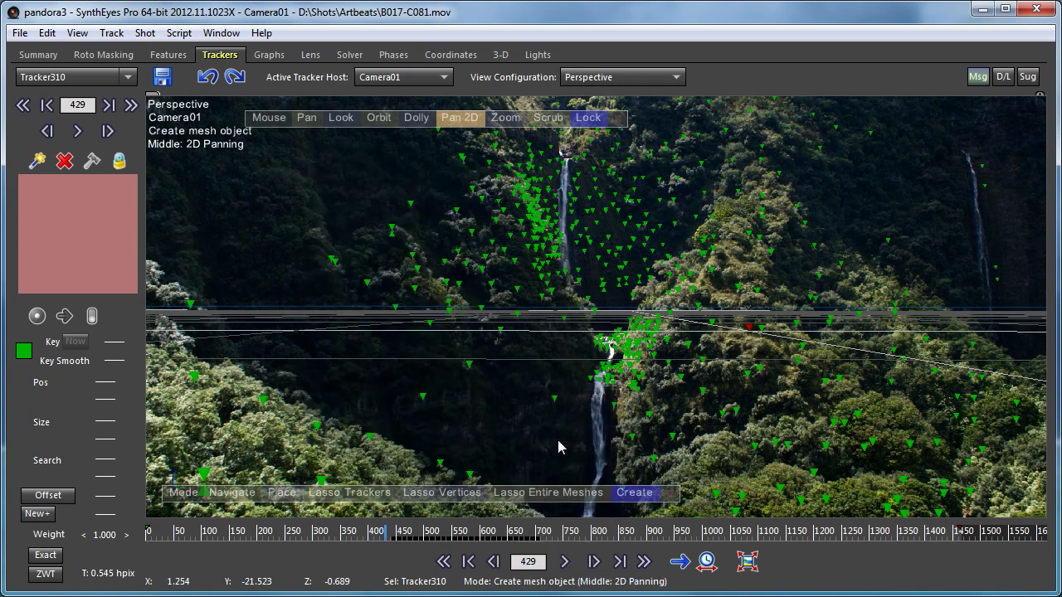
{"action": "left_click", "coordinate": [751, 321]}
{"action": "left_click_drag", "start_coordinate": [750, 321], "coordinate": [753, 328]}
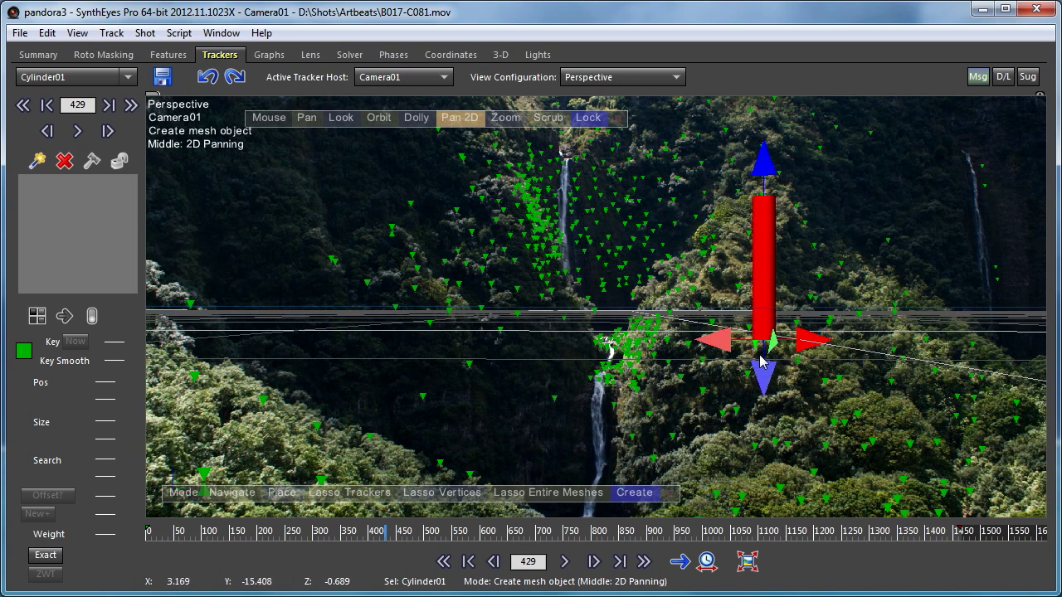
{"action": "scroll", "coordinate": [761, 361], "scroll_direction": "up", "scroll_amount": 5}
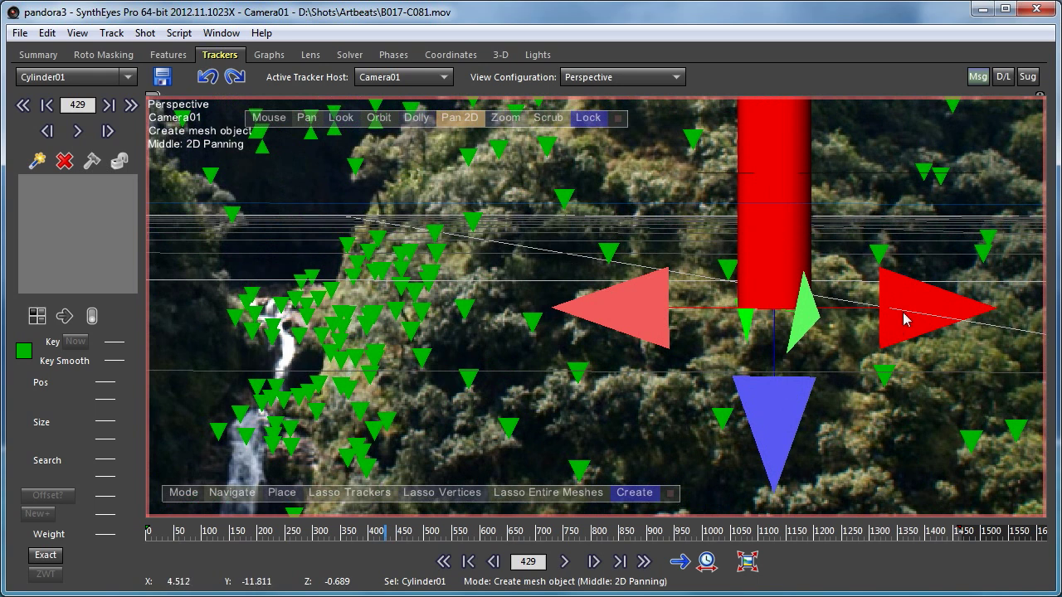
{"action": "left_click_drag", "start_coordinate": [816, 324], "coordinate": [777, 304]}
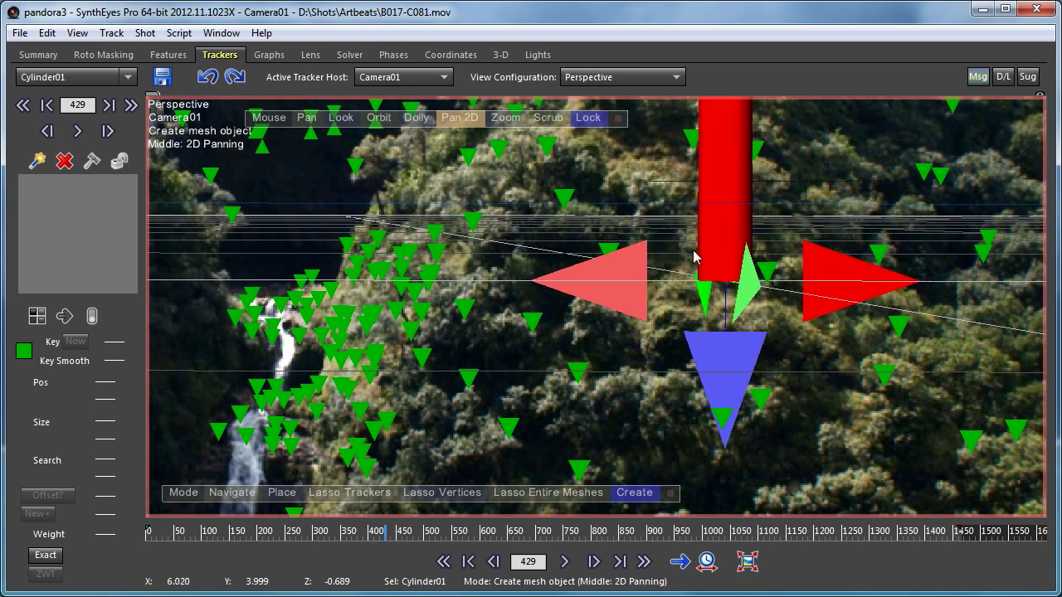
Orbit around the cylinder, relock the view to the camera and scrub to frame 417 to check how it sits on the ridge
{"action": "left_click", "coordinate": [589, 121]}
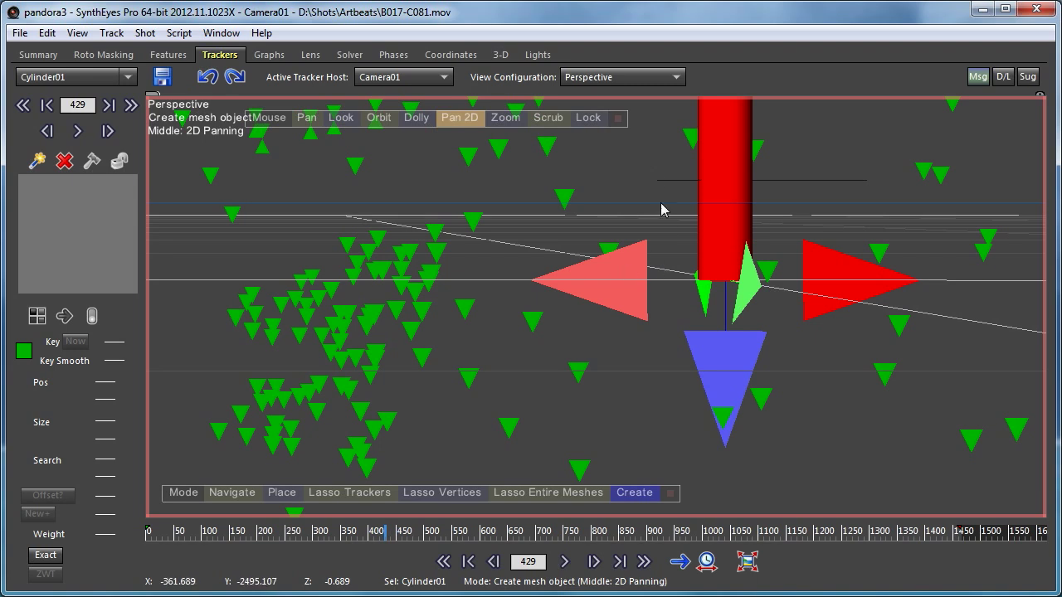
{"action": "middle_click_drag", "start_coordinate": [380, 117], "coordinate": [372, 190]}
{"action": "left_click", "coordinate": [380, 118]}
{"action": "left_click_drag", "start_coordinate": [380, 123], "coordinate": [332, 439]}
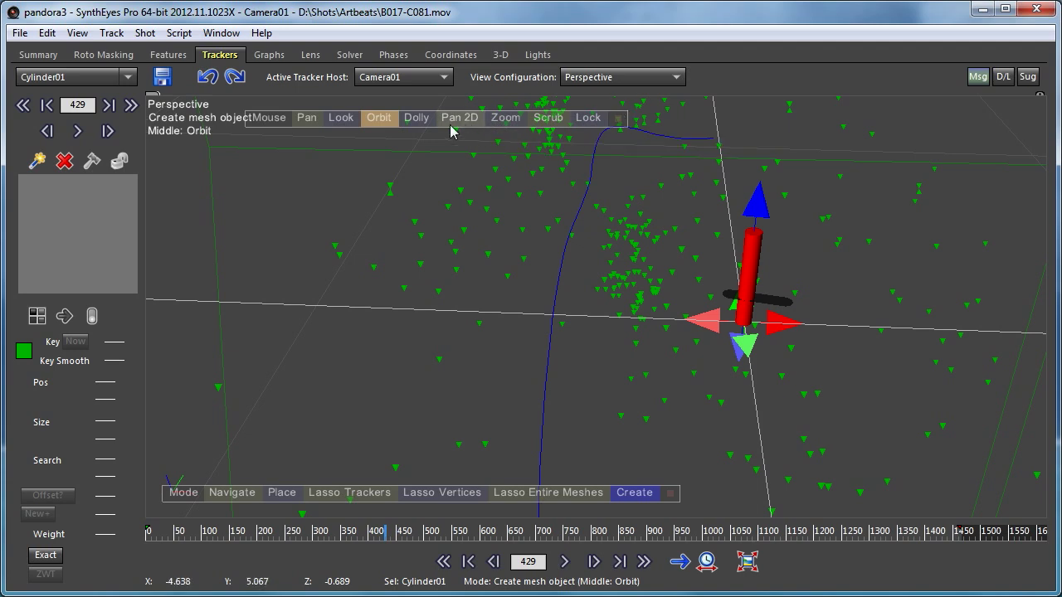
{"action": "left_click", "coordinate": [585, 117]}
{"action": "left_click_drag", "start_coordinate": [331, 538], "coordinate": [378, 547]}
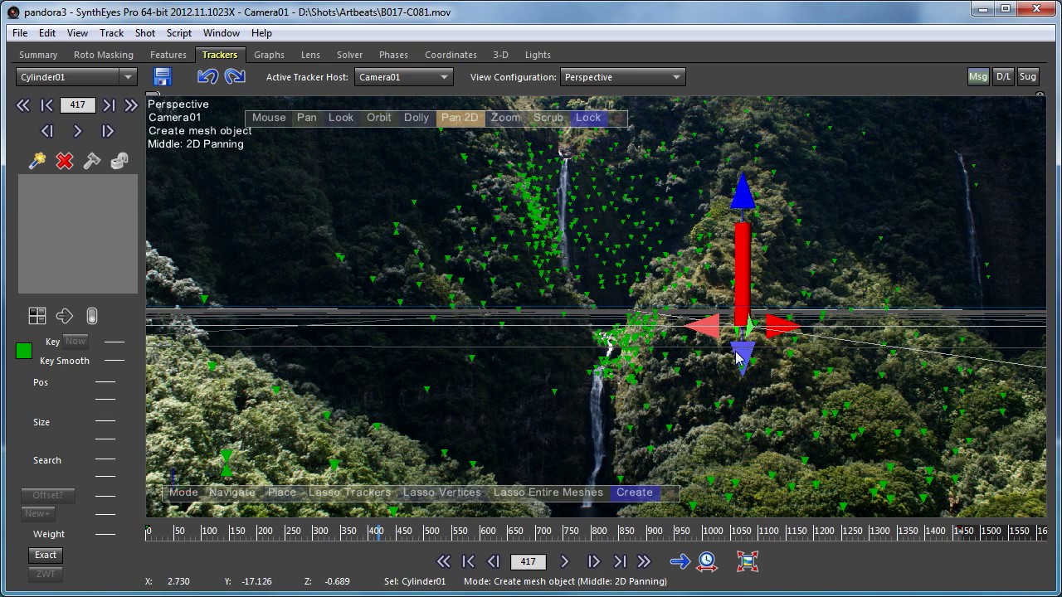
Lasso the mesh vertices on the ridge around the cylinder, triangulate them and orbit around the resulting surface
{"action": "left_click", "coordinate": [434, 496]}
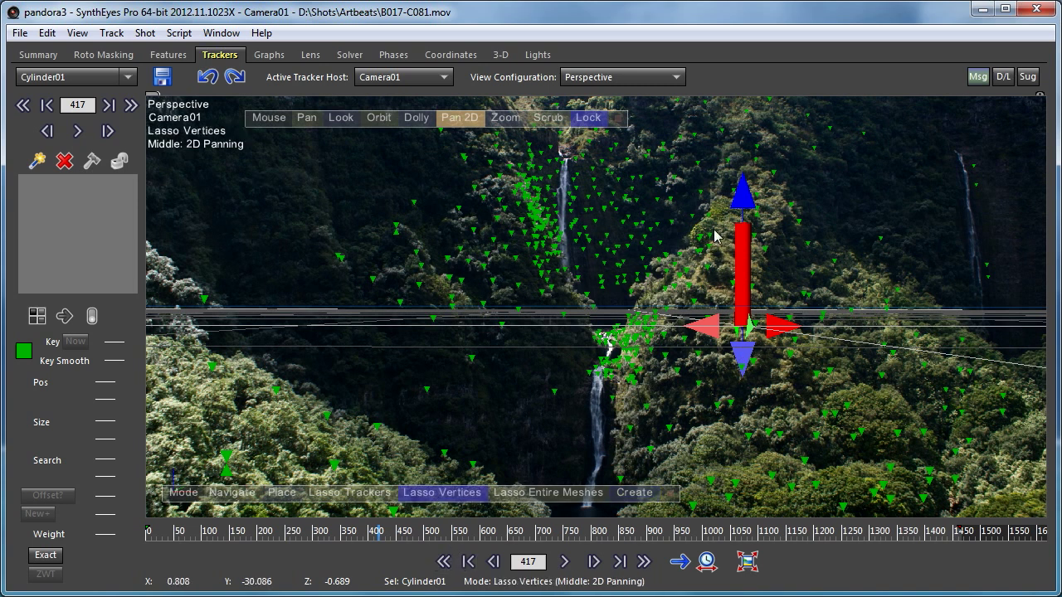
{"action": "mouse_move", "coordinate": [704, 240]}
{"action": "left_mouse_down"}
{"action": "mouse_move", "coordinate": [666, 274]}
{"action": "mouse_move", "coordinate": [624, 342]}
{"action": "mouse_move", "coordinate": [619, 385]}
{"action": "mouse_move", "coordinate": [634, 419]}
{"action": "mouse_move", "coordinate": [717, 455]}
{"action": "mouse_move", "coordinate": [882, 479]}
{"action": "mouse_move", "coordinate": [950, 378]}
{"action": "mouse_move", "coordinate": [929, 307]}
{"action": "mouse_move", "coordinate": [730, 217]}
{"action": "mouse_move", "coordinate": [725, 234]}
{"action": "left_mouse_up"}
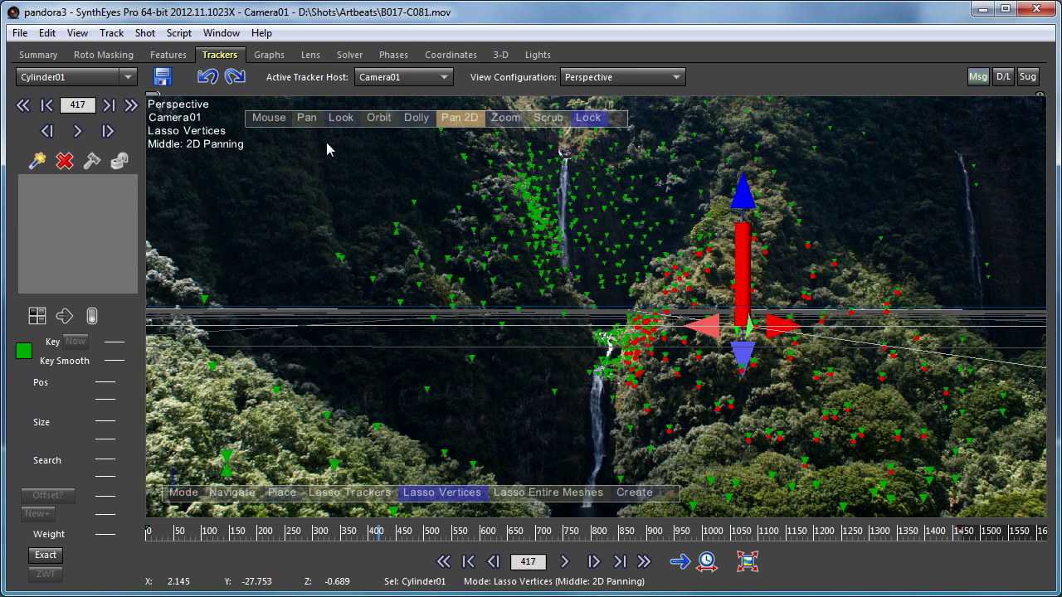
{"action": "right_click", "coordinate": [280, 151]}
{"action": "mouse_move", "coordinate": [369, 394]}
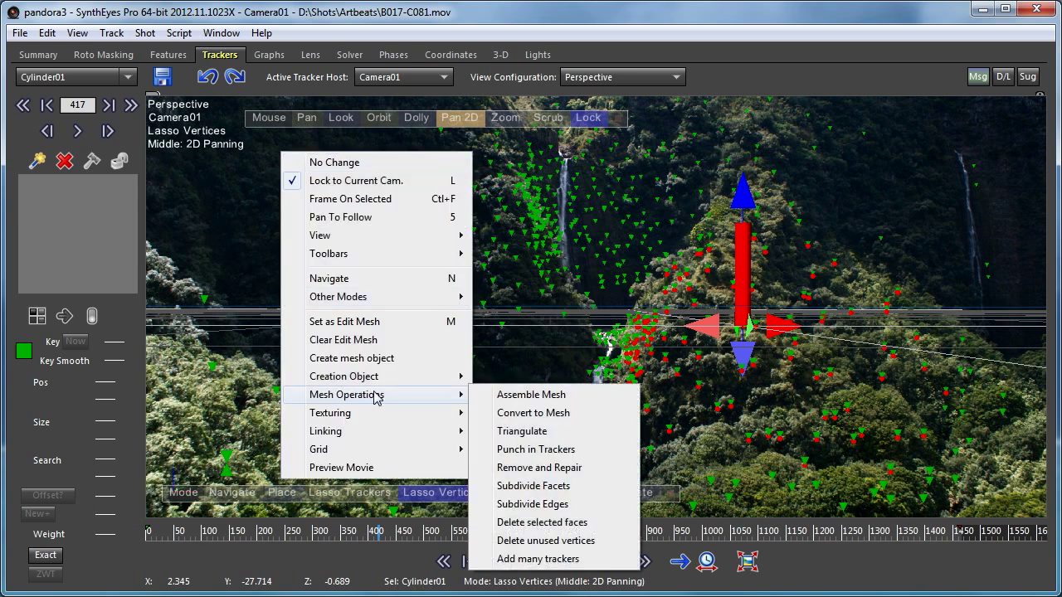
{"action": "left_click", "coordinate": [514, 431]}
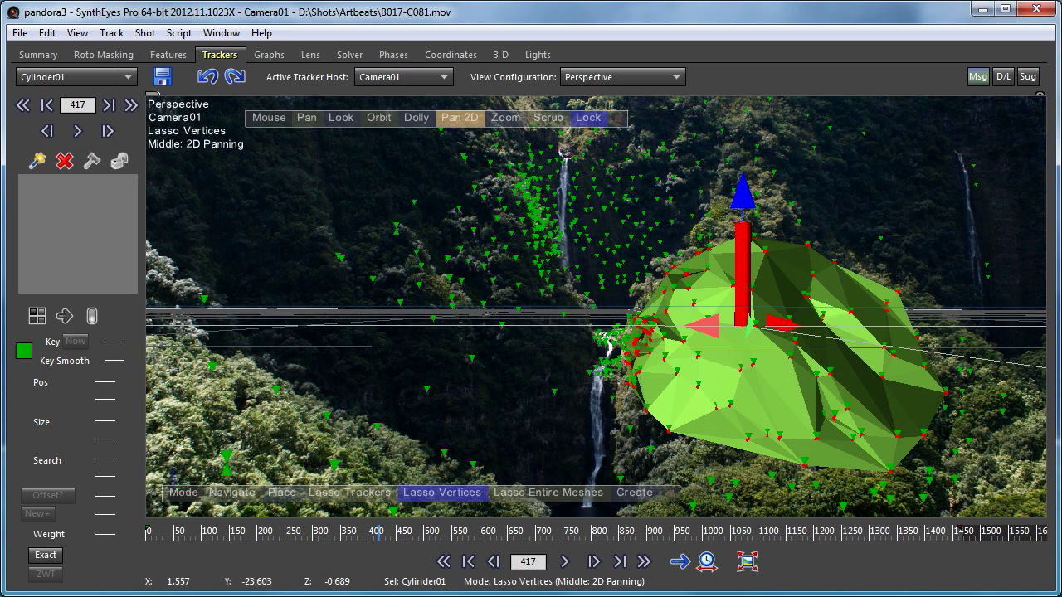
{"action": "left_click", "coordinate": [587, 119]}
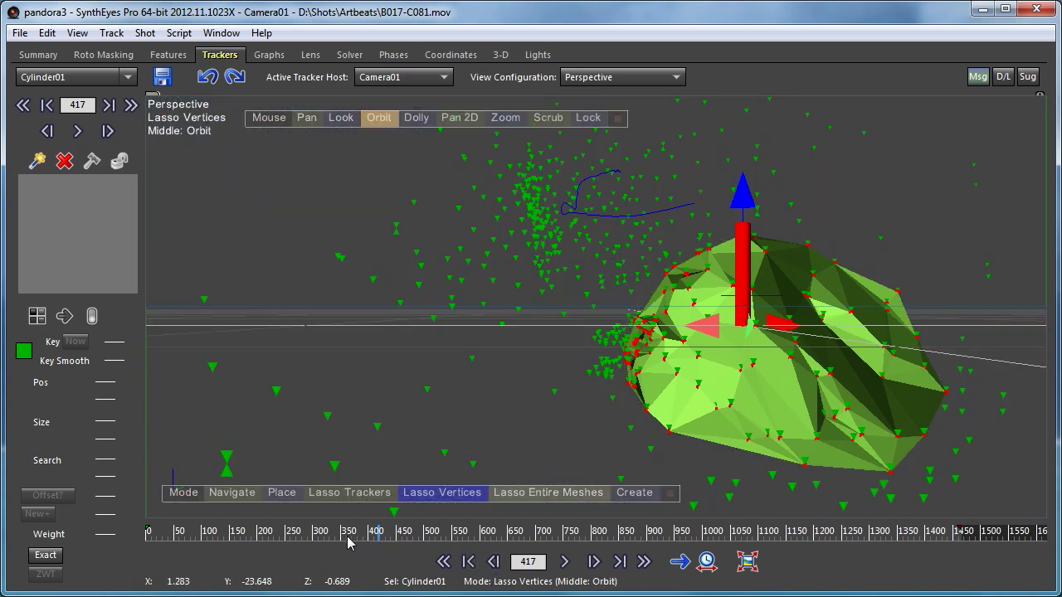
{"action": "mouse_move", "coordinate": [374, 125]}
{"action": "left_mouse_down"}
{"action": "mouse_move", "coordinate": [581, 221]}
{"action": "mouse_move", "coordinate": [1044, 353]}
{"action": "mouse_move", "coordinate": [324, 283]}
{"action": "mouse_move", "coordinate": [829, 327]}
{"action": "mouse_move", "coordinate": [495, 351]}
{"action": "mouse_move", "coordinate": [476, 308]}
{"action": "mouse_move", "coordinate": [491, 321]}
{"action": "left_mouse_up"}
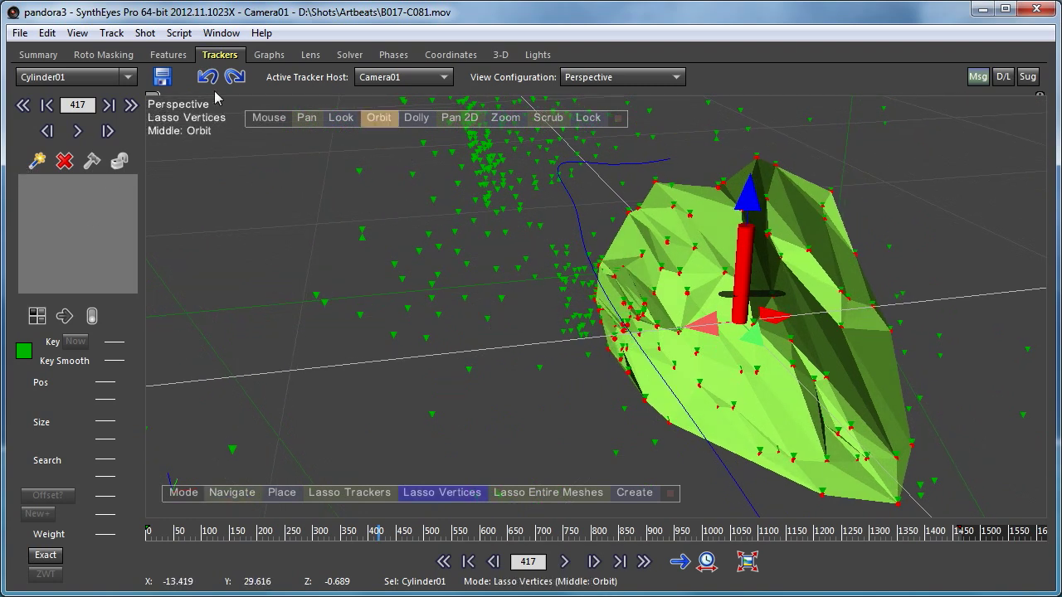
Open the 3-D room and select the ridge mesh TrkMesh01 from the scene's object list
{"action": "left_click", "coordinate": [500, 54]}
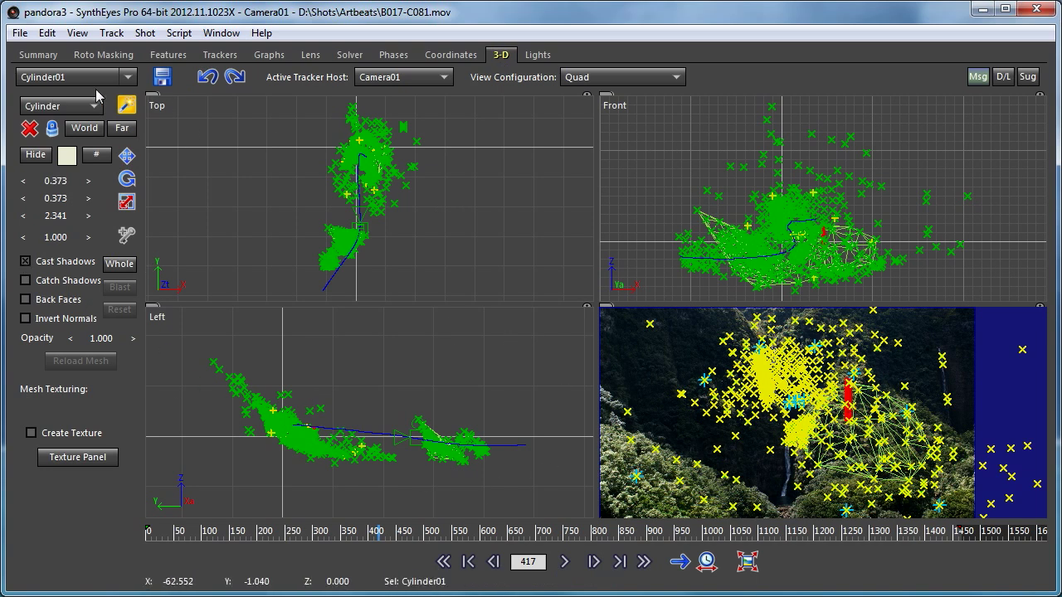
{"action": "left_click", "coordinate": [128, 77]}
{"action": "left_click_drag", "start_coordinate": [130, 99], "coordinate": [127, 581]}
{"action": "left_click", "coordinate": [93, 567]}
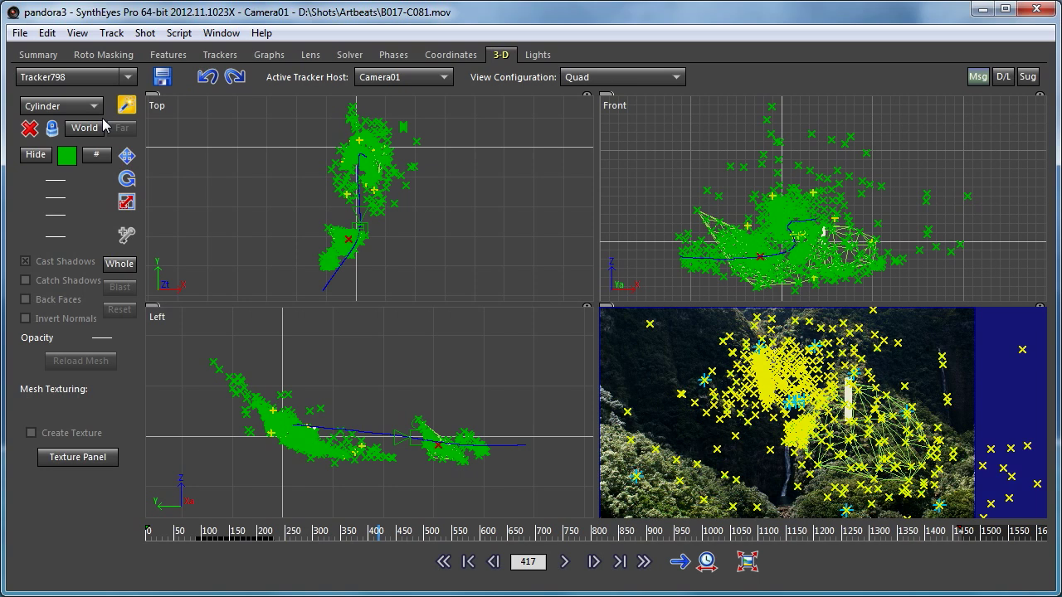
{"action": "left_click", "coordinate": [129, 78]}
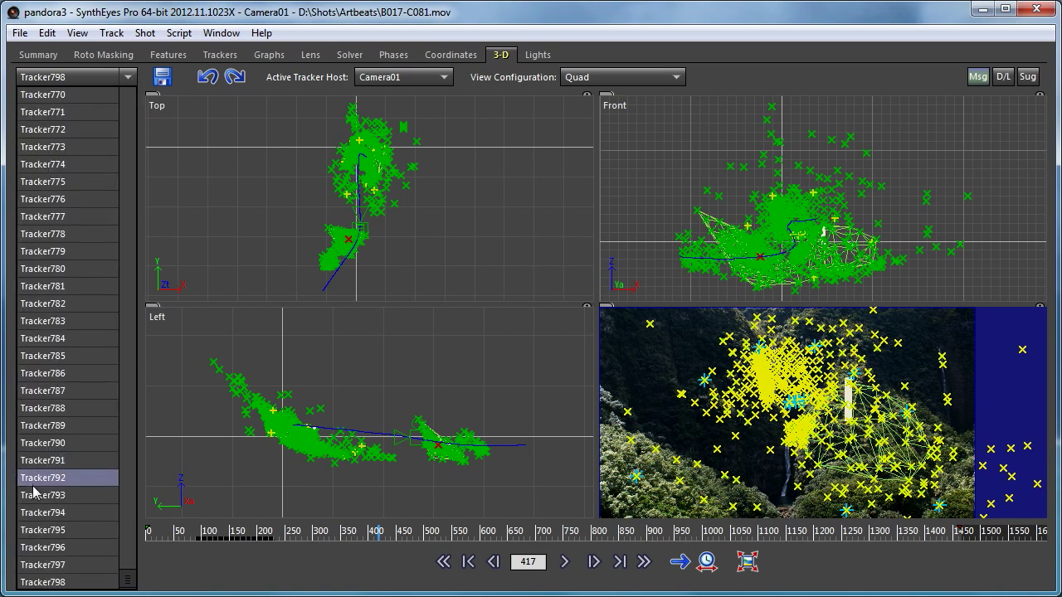
{"action": "left_click", "coordinate": [127, 582]}
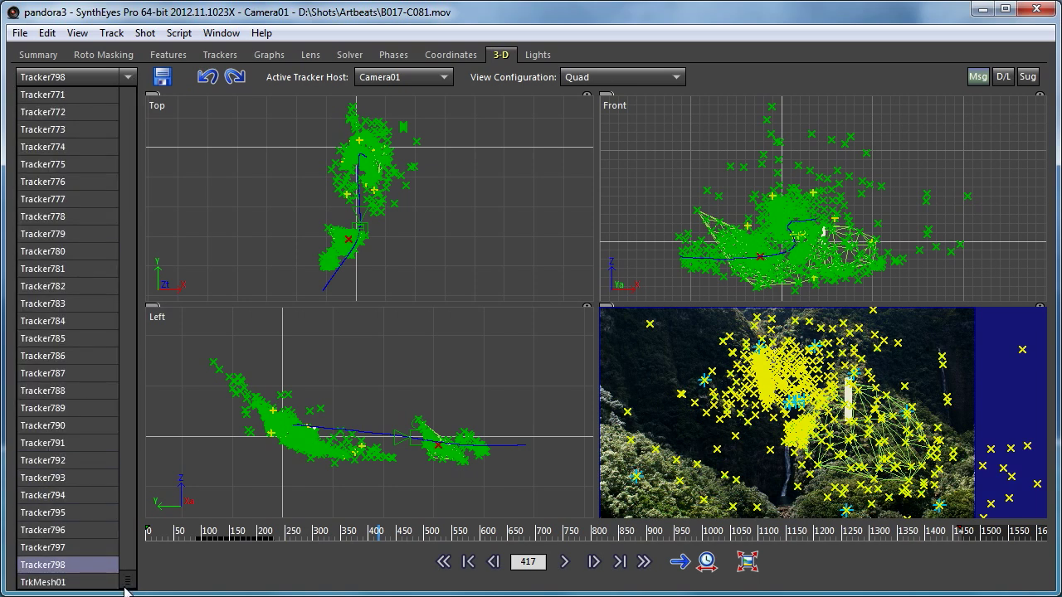
{"action": "left_click", "coordinate": [109, 583]}
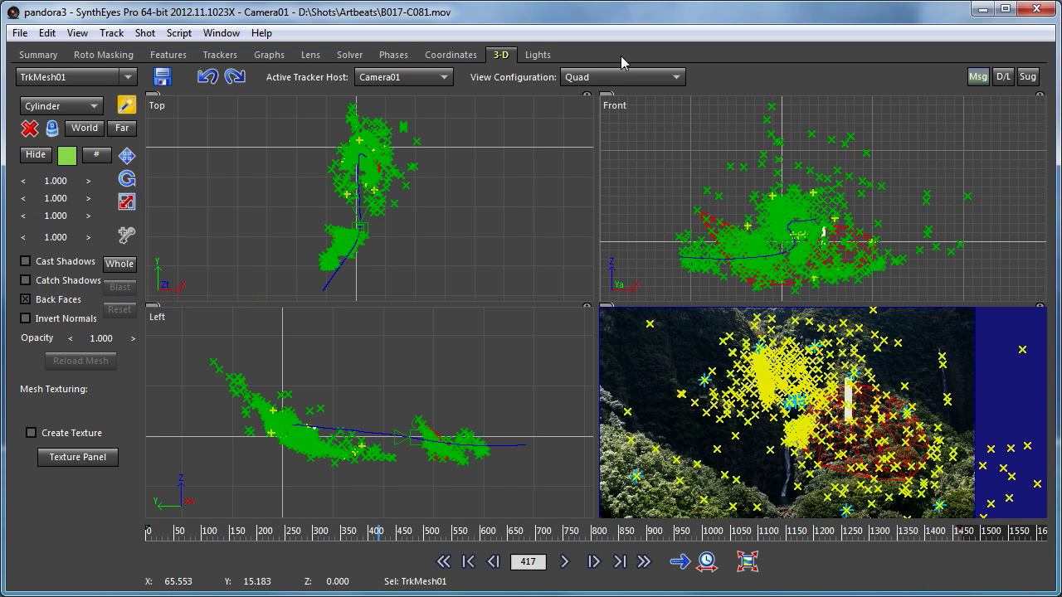
Show the Perspective view and enable Catch Shadows on the ridge mesh
{"action": "left_click", "coordinate": [602, 79]}
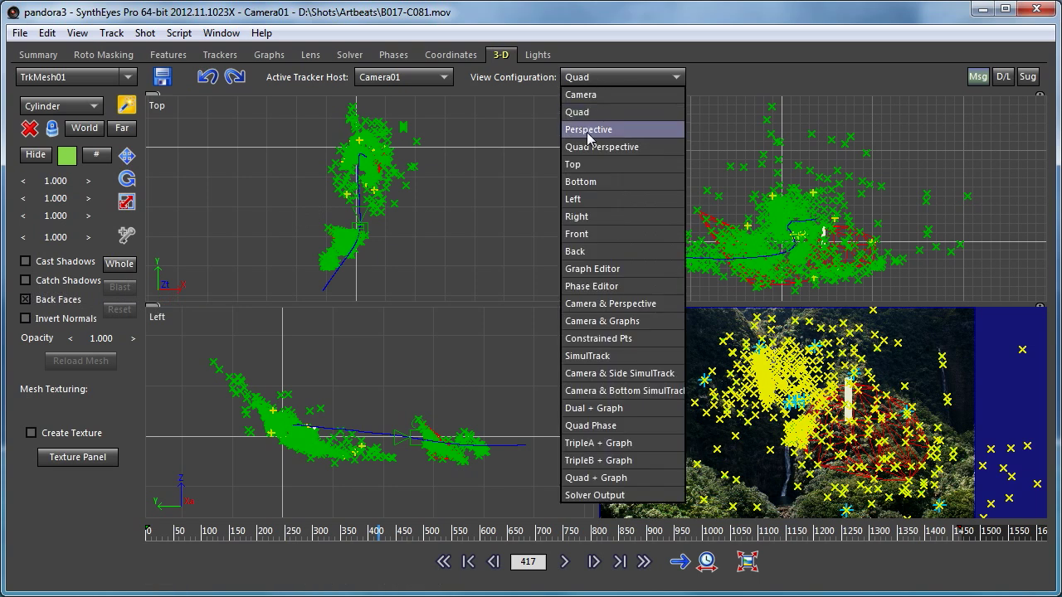
{"action": "left_click", "coordinate": [588, 130]}
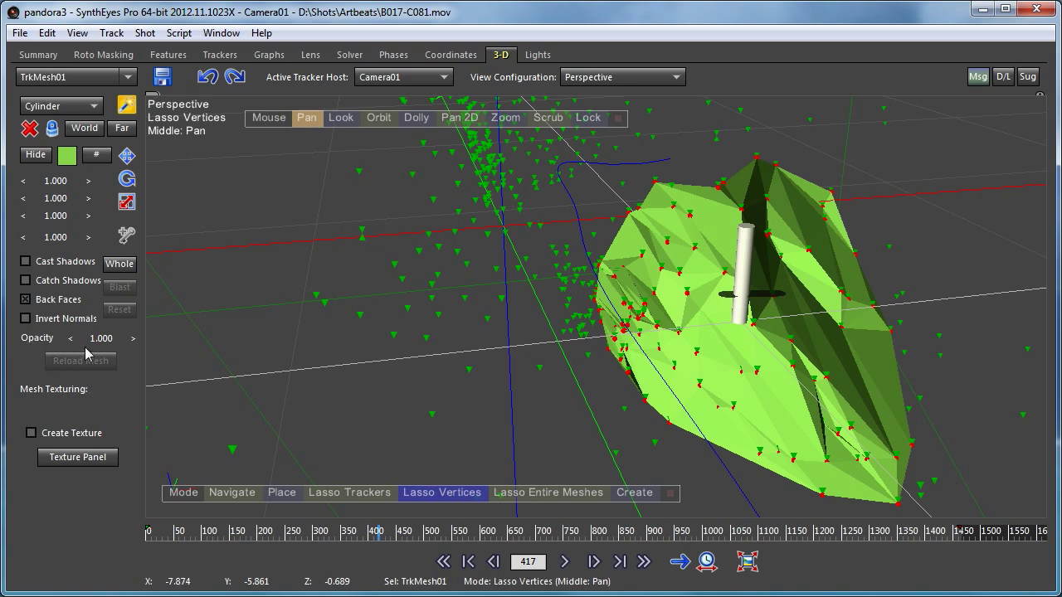
{"action": "left_click", "coordinate": [25, 282]}
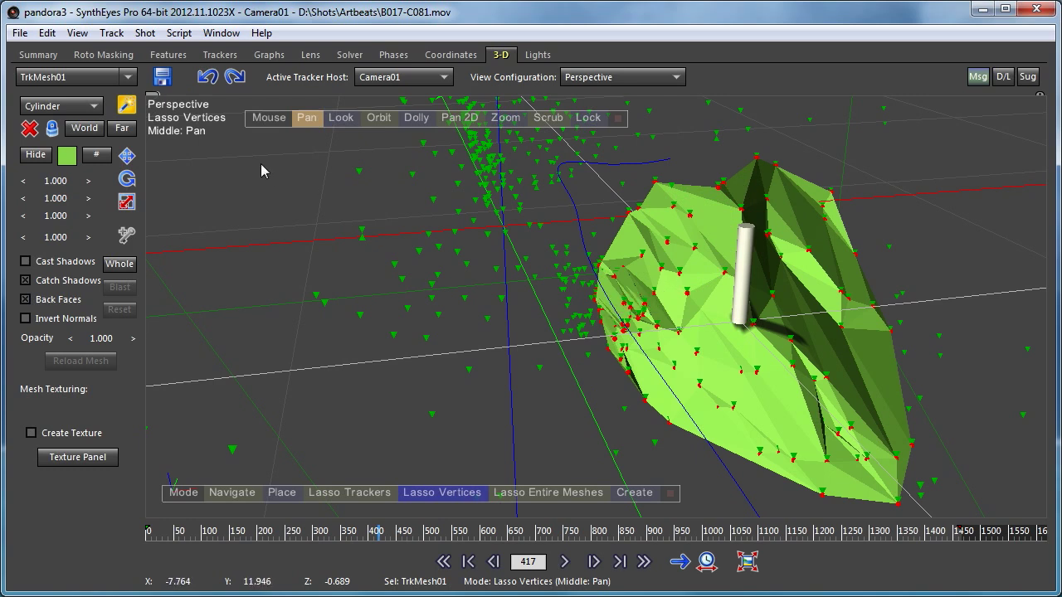
Reset the grid to the floor grid, switch to the Quad Perspective layout and lock the perspective view to the camera
{"action": "right_click", "coordinate": [230, 151]}
{"action": "mouse_move", "coordinate": [369, 454]}
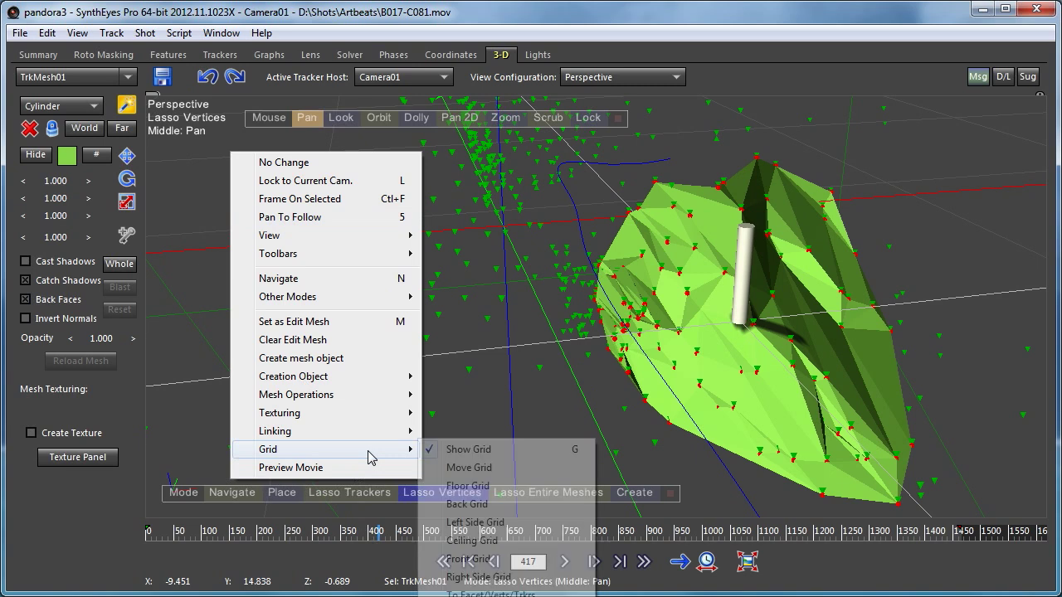
{"action": "left_click", "coordinate": [475, 493]}
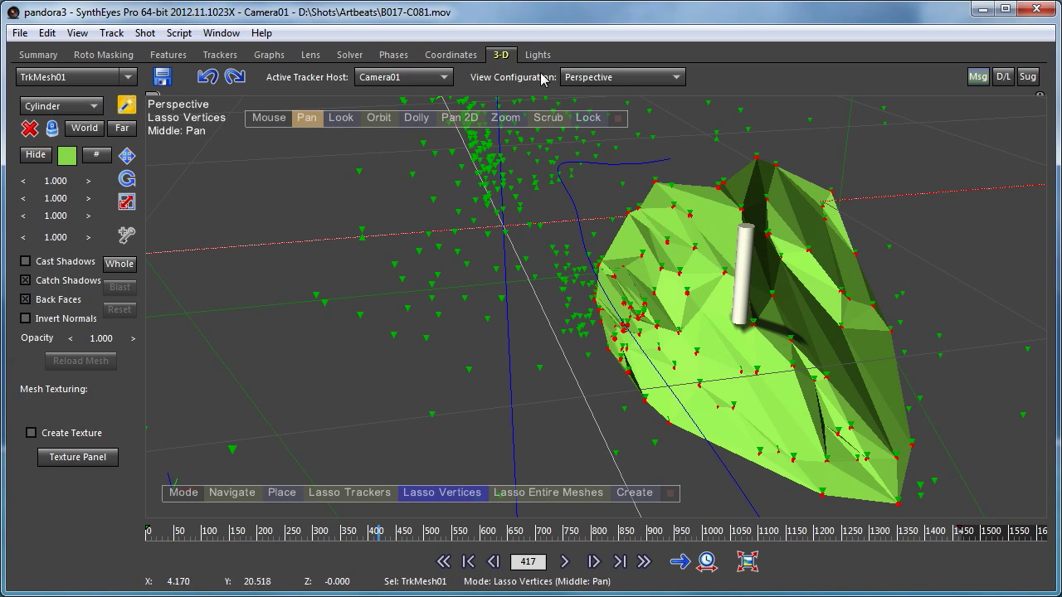
{"action": "left_click", "coordinate": [589, 77]}
{"action": "left_click", "coordinate": [607, 146]}
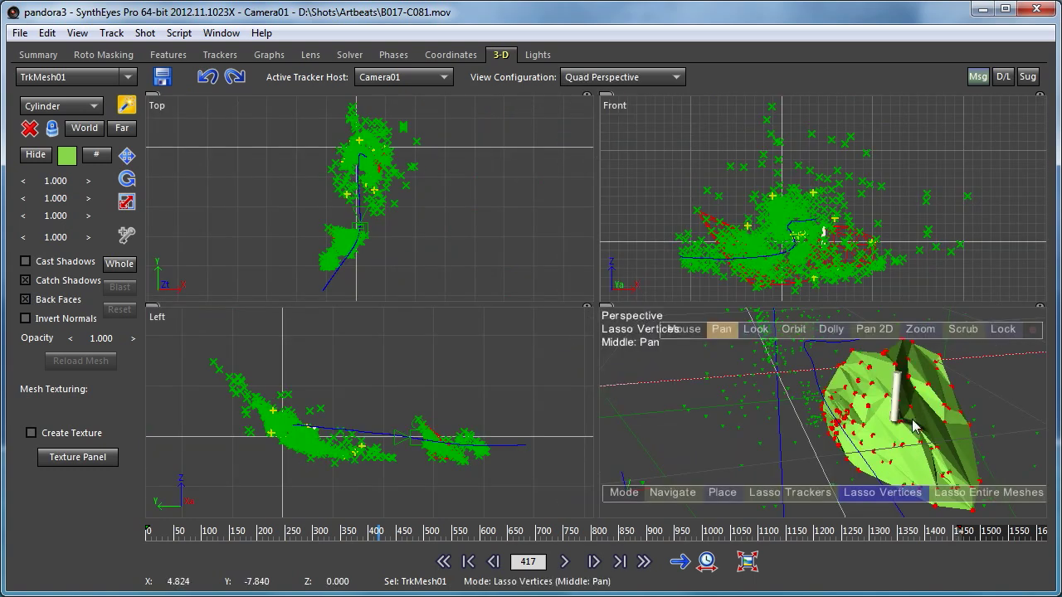
{"action": "left_click", "coordinate": [1002, 330]}
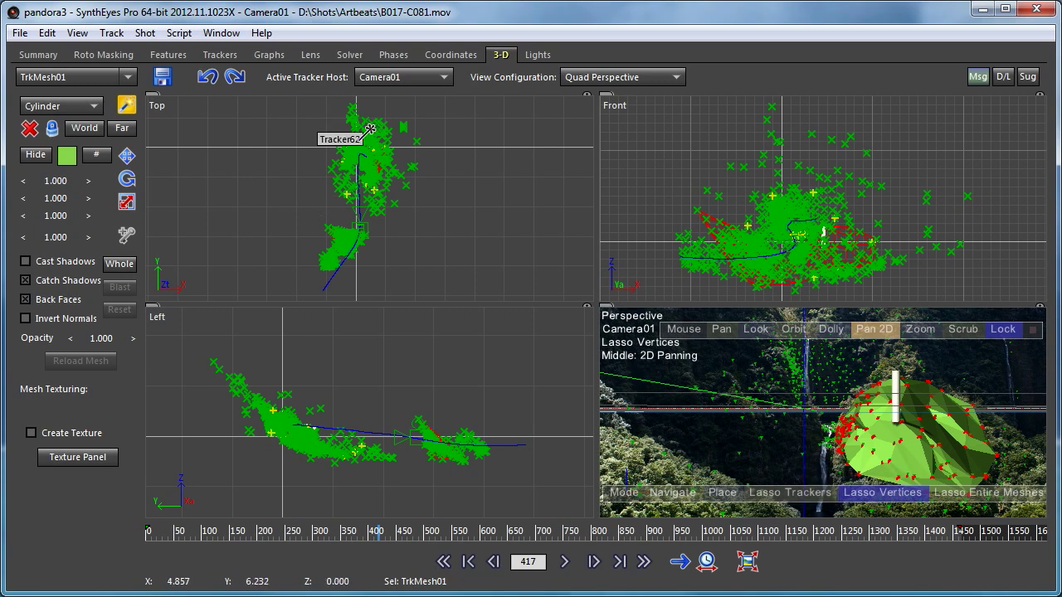
Create a new light in the scene and make it a far-away light
{"action": "left_click", "coordinate": [533, 58]}
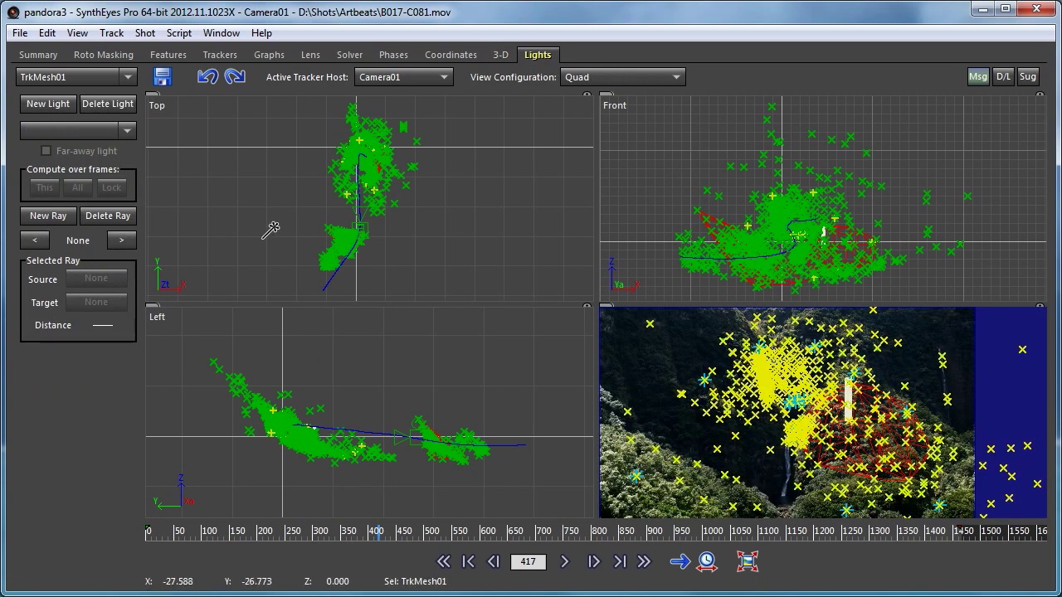
{"action": "left_click", "coordinate": [47, 103]}
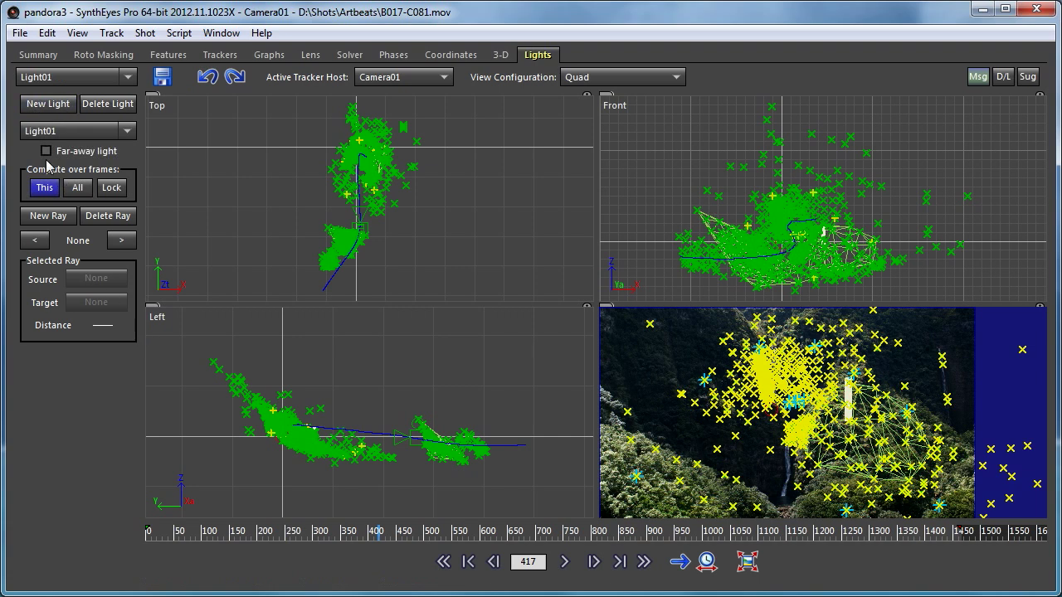
{"action": "left_click", "coordinate": [46, 151]}
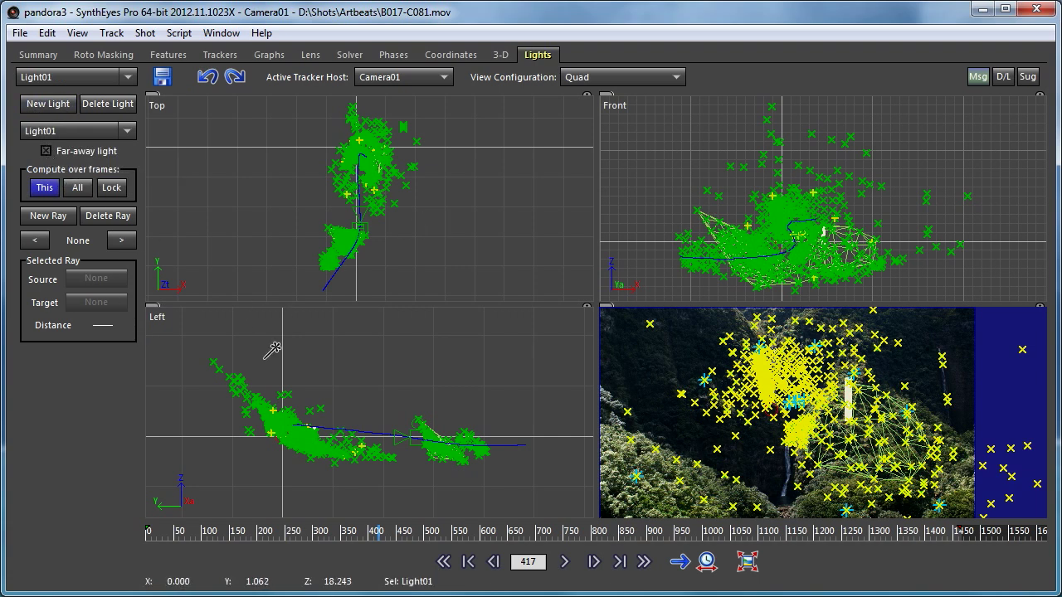
Position the light above the scene at about X 0.84, Y 1.26, Z 11
{"action": "left_click", "coordinate": [499, 54]}
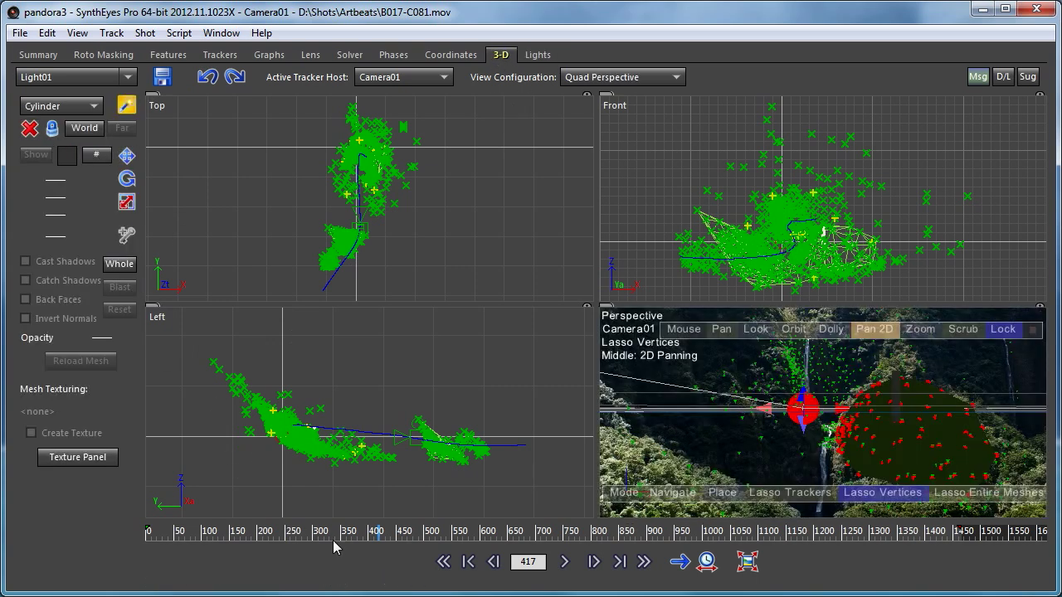
{"action": "left_click", "coordinate": [128, 154]}
{"action": "mouse_move", "coordinate": [45, 220]}
{"action": "left_mouse_down"}
{"action": "mouse_move", "coordinate": [154, 220]}
{"action": "mouse_move", "coordinate": [118, 223]}
{"action": "left_mouse_up"}
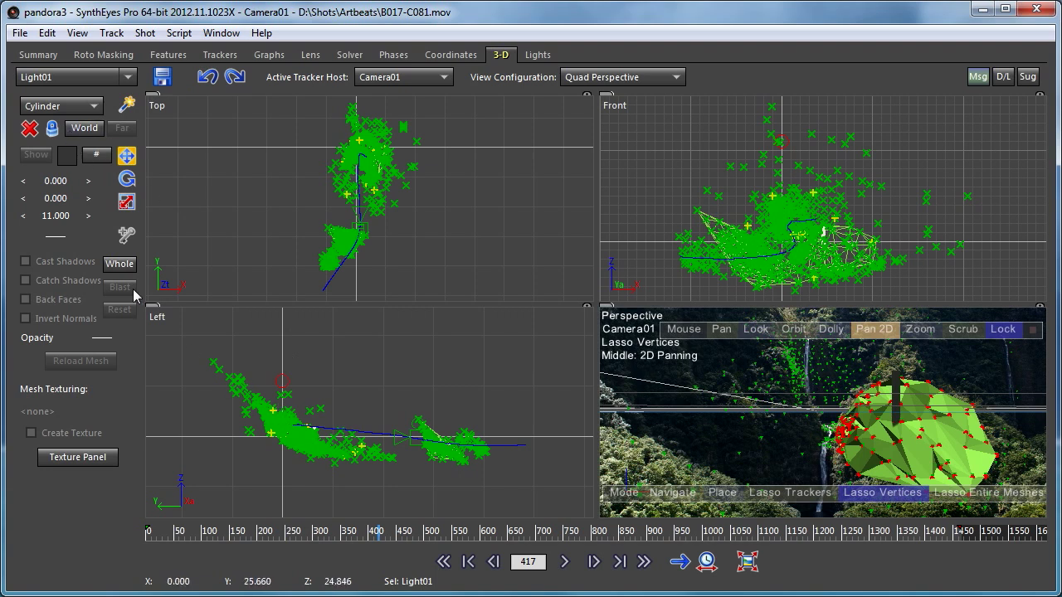
{"action": "mouse_move", "coordinate": [55, 199]}
{"action": "left_mouse_down"}
{"action": "mouse_move", "coordinate": [5, 201]}
{"action": "mouse_move", "coordinate": [16, 201]}
{"action": "left_mouse_up"}
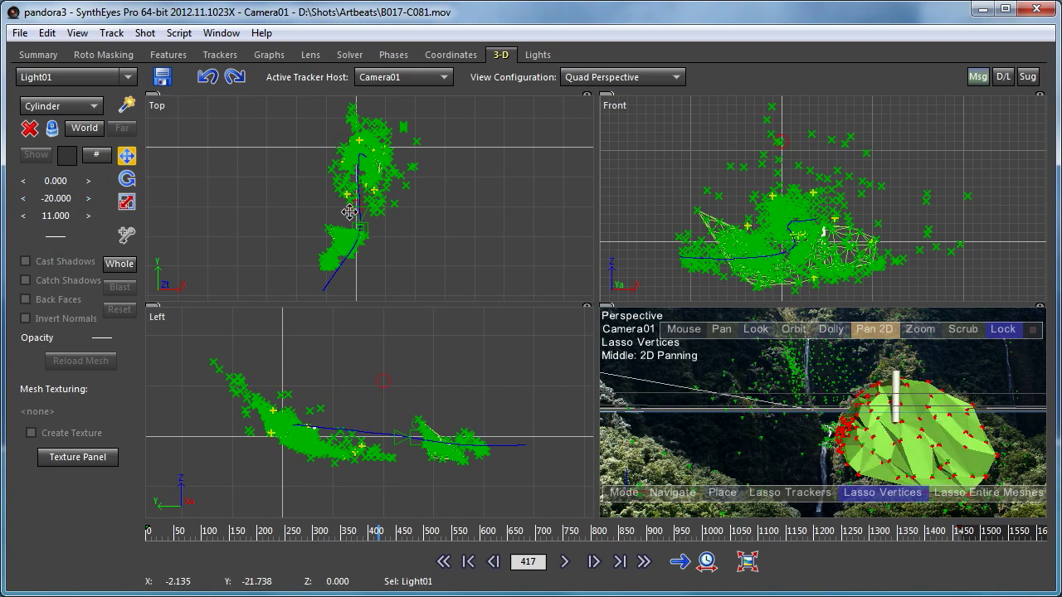
{"action": "mouse_move", "coordinate": [350, 207]}
{"action": "left_mouse_down"}
{"action": "mouse_move", "coordinate": [325, 212]}
{"action": "mouse_move", "coordinate": [278, 182]}
{"action": "mouse_move", "coordinate": [325, 164]}
{"action": "mouse_move", "coordinate": [336, 133]}
{"action": "mouse_move", "coordinate": [352, 126]}
{"action": "mouse_move", "coordinate": [358, 151]}
{"action": "mouse_move", "coordinate": [343, 157]}
{"action": "mouse_move", "coordinate": [353, 139]}
{"action": "mouse_move", "coordinate": [369, 158]}
{"action": "mouse_move", "coordinate": [355, 175]}
{"action": "mouse_move", "coordinate": [311, 168]}
{"action": "mouse_move", "coordinate": [334, 166]}
{"action": "mouse_move", "coordinate": [324, 166]}
{"action": "mouse_move", "coordinate": [350, 138]}
{"action": "mouse_move", "coordinate": [352, 149]}
{"action": "left_mouse_up"}
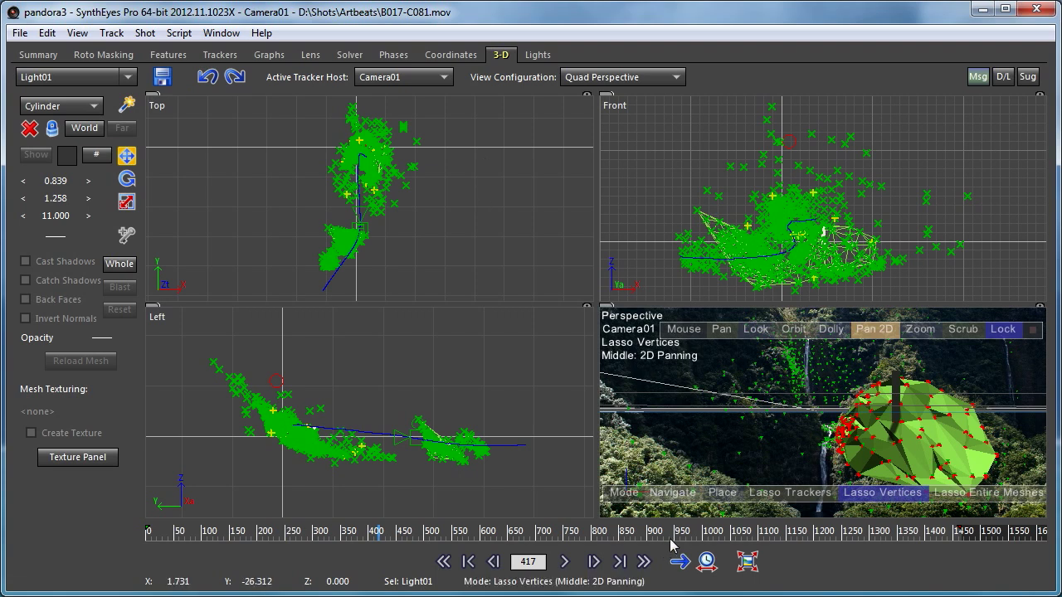
Scrub the locked camera view to frame 1465 and back to frame 362 to check the lit mesh and cylinder
{"action": "left_click", "coordinate": [696, 535]}
{"action": "left_click_drag", "start_coordinate": [697, 535], "coordinate": [962, 535]}
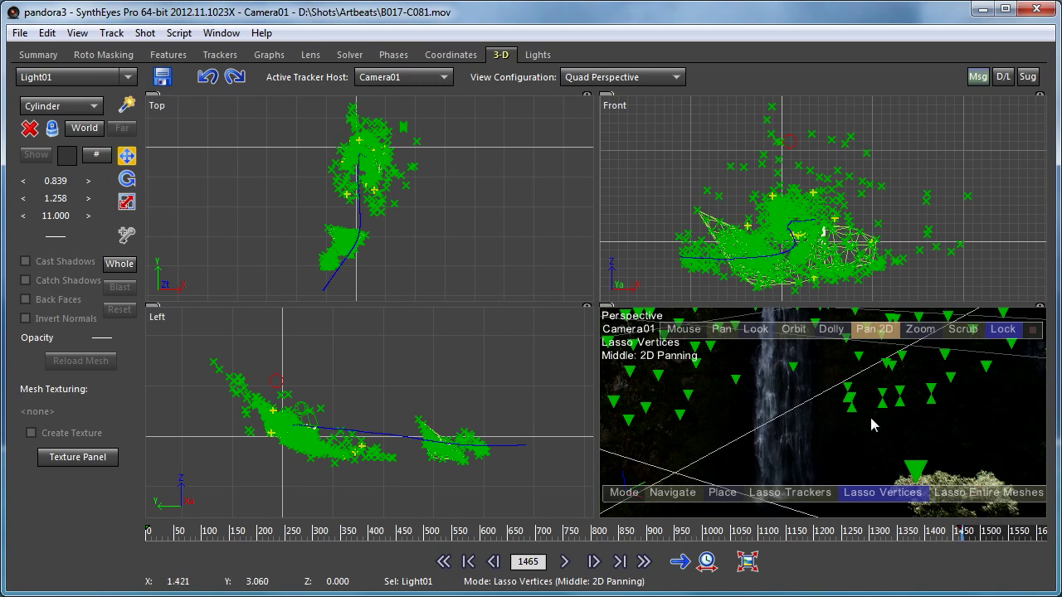
{"action": "scroll", "coordinate": [869, 418], "scroll_direction": "down", "scroll_amount": 5}
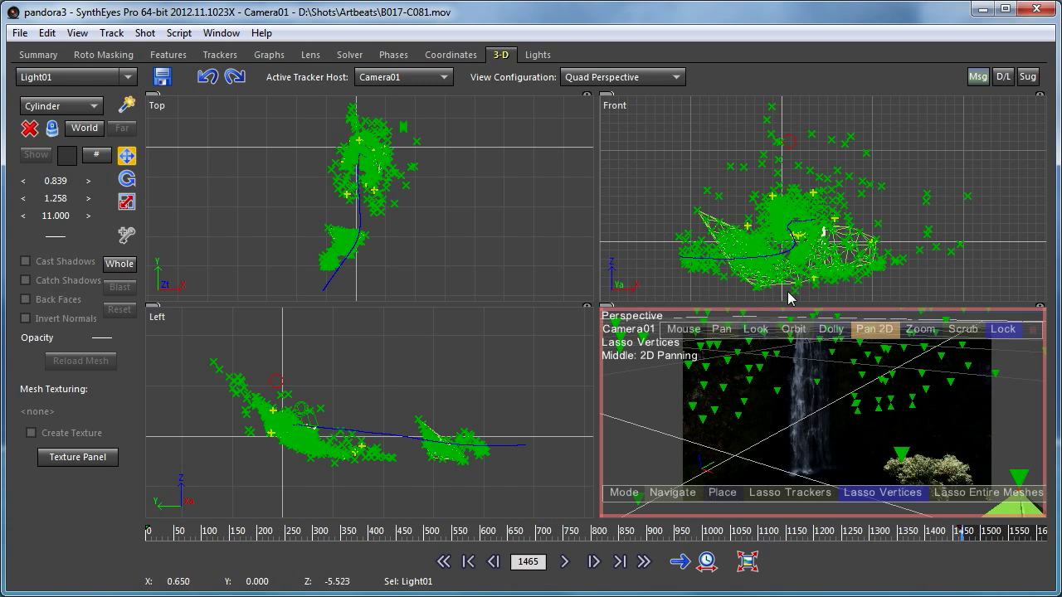
{"action": "left_click_drag", "start_coordinate": [808, 538], "coordinate": [349, 519]}
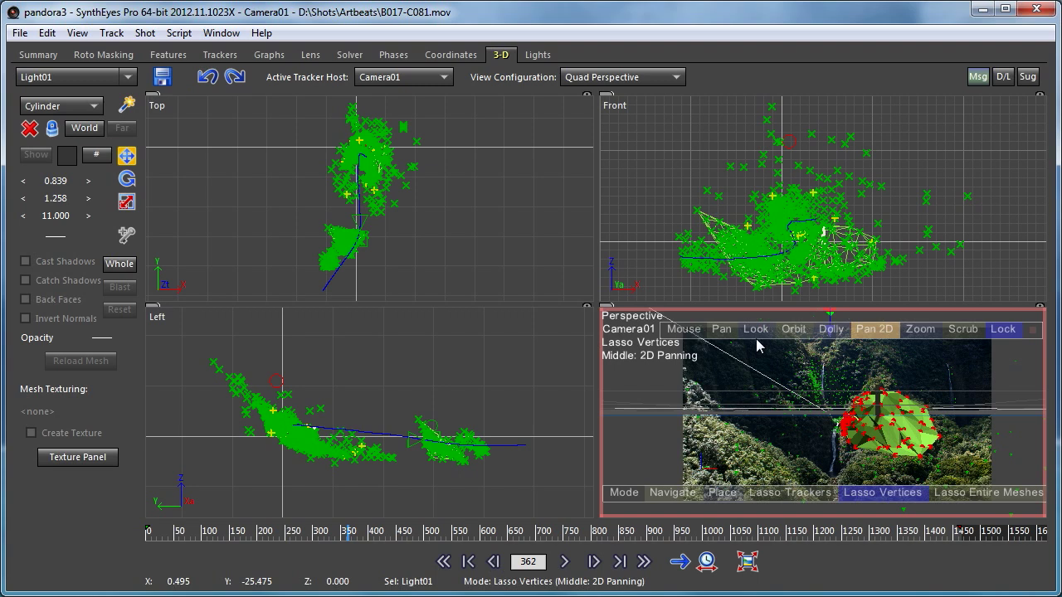
Enlarge the view to Perspective and apply Rolling Front Projection to the ridge mesh
{"action": "left_click", "coordinate": [591, 84]}
{"action": "left_click", "coordinate": [593, 116]}
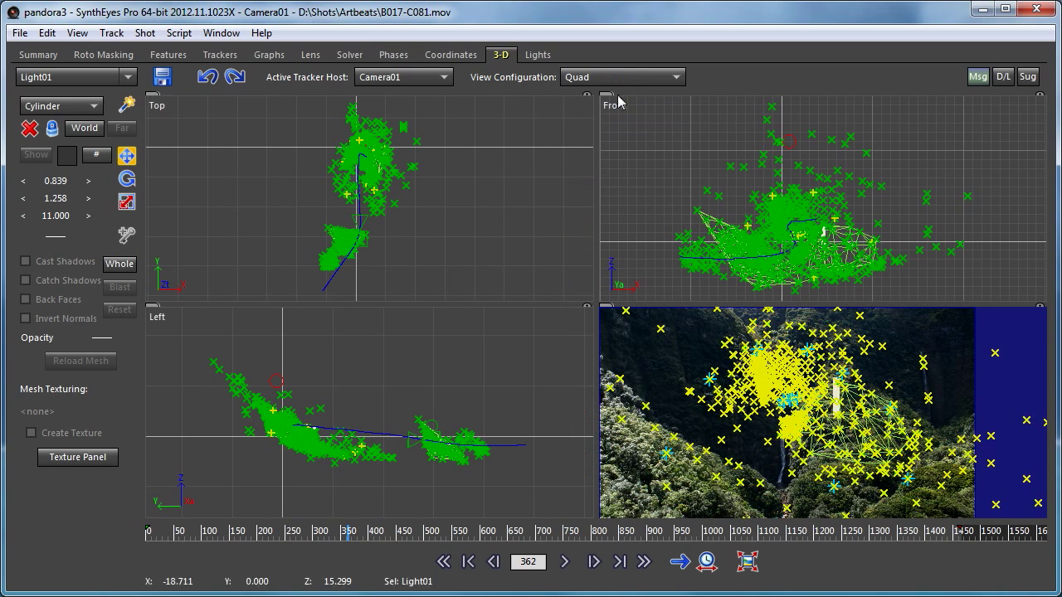
{"action": "left_click", "coordinate": [616, 79]}
{"action": "left_click", "coordinate": [610, 129]}
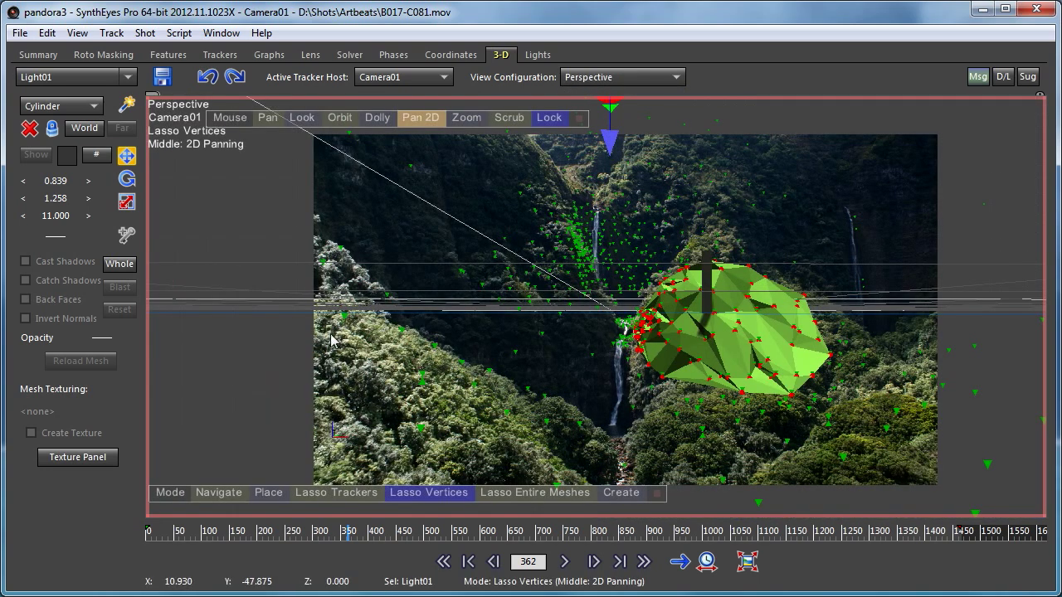
{"action": "right_click", "coordinate": [281, 153]}
{"action": "mouse_move", "coordinate": [413, 417]}
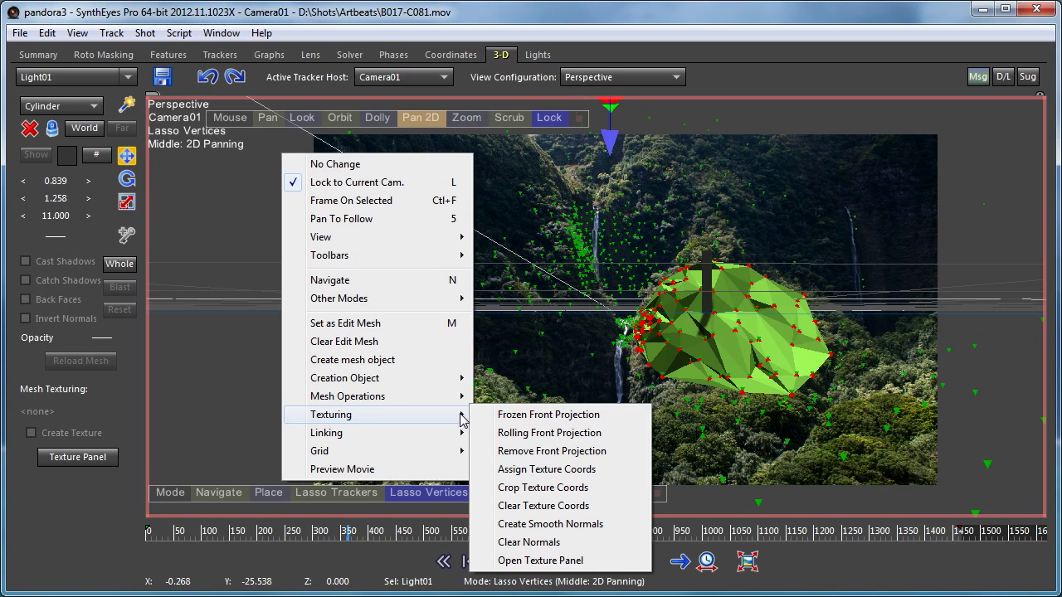
{"action": "left_click", "coordinate": [562, 433]}
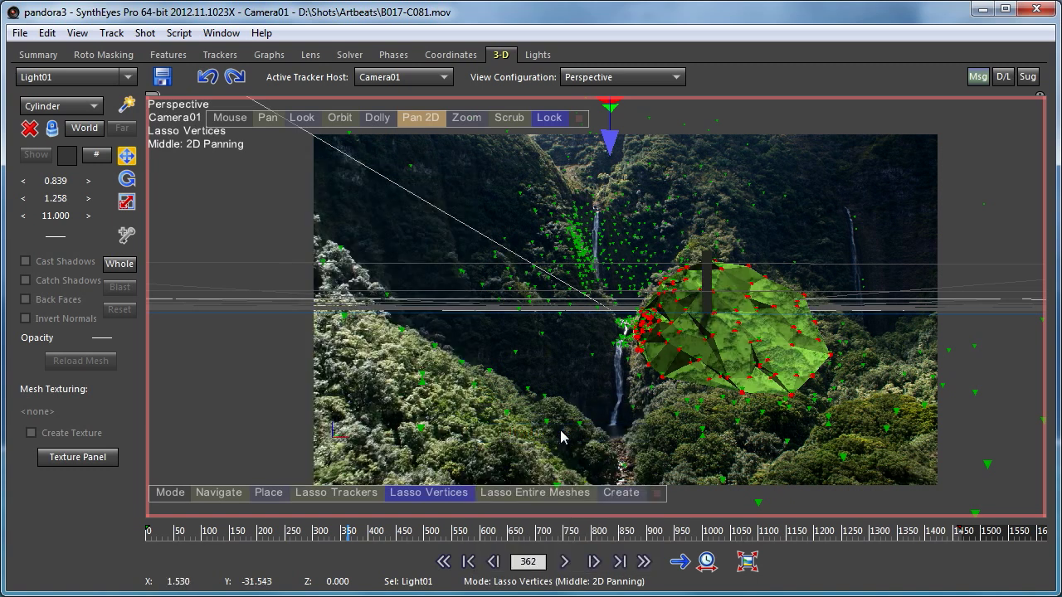
Deselect the ridge mesh vertices, go to frame 421 and clear the edit mesh
{"action": "left_click", "coordinate": [375, 207]}
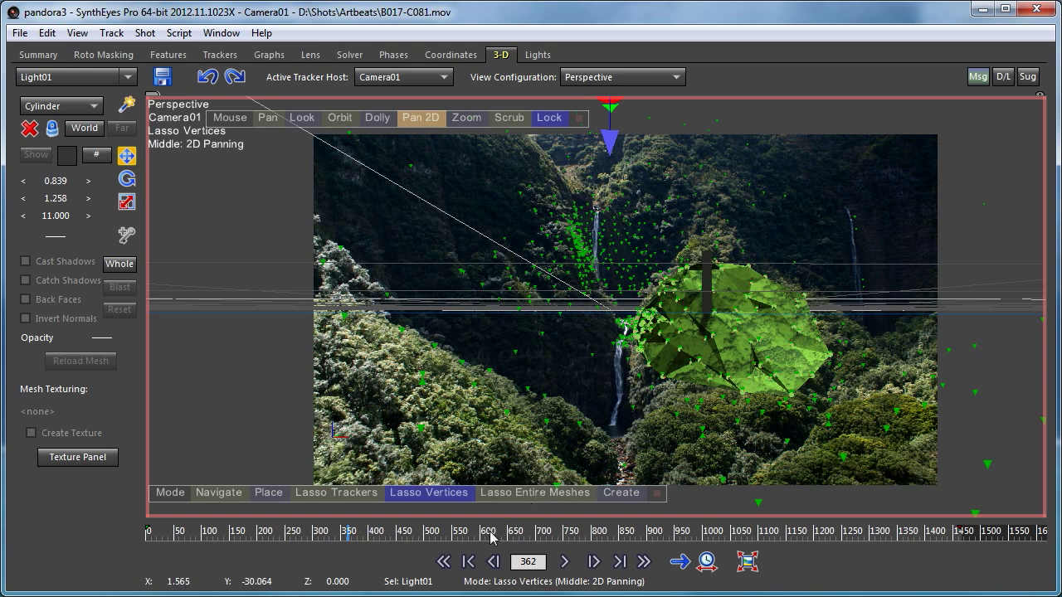
{"action": "left_click_drag", "start_coordinate": [282, 539], "coordinate": [379, 539]}
{"action": "right_click", "coordinate": [395, 193]}
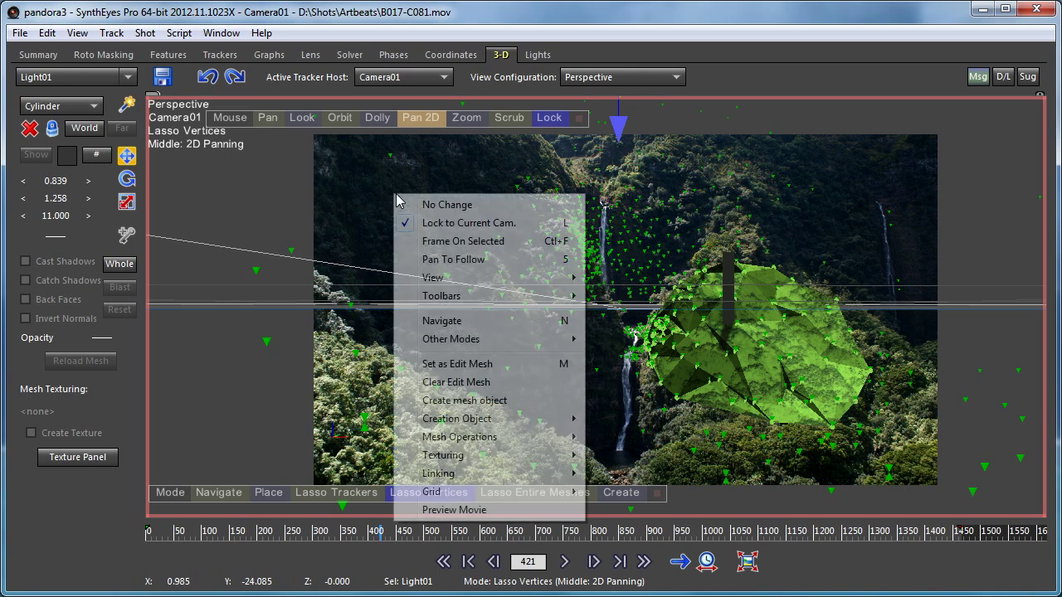
{"action": "left_click", "coordinate": [486, 383]}
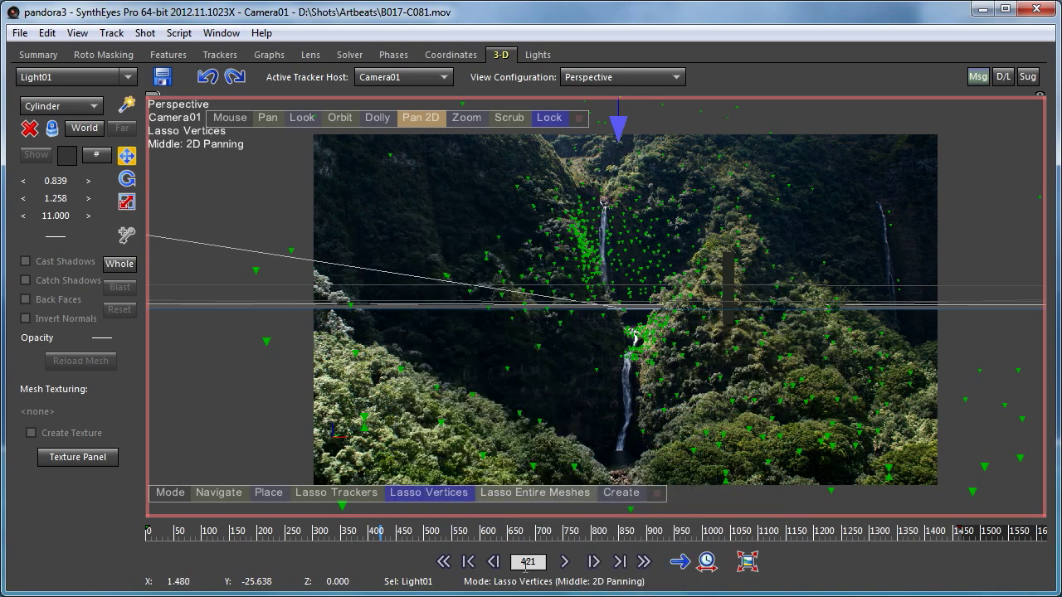
Scrub through frames 473 and 619 to frame 545, examining the cylinder and its shadow on the projected ridge
{"action": "left_click_drag", "start_coordinate": [454, 533], "coordinate": [409, 531]}
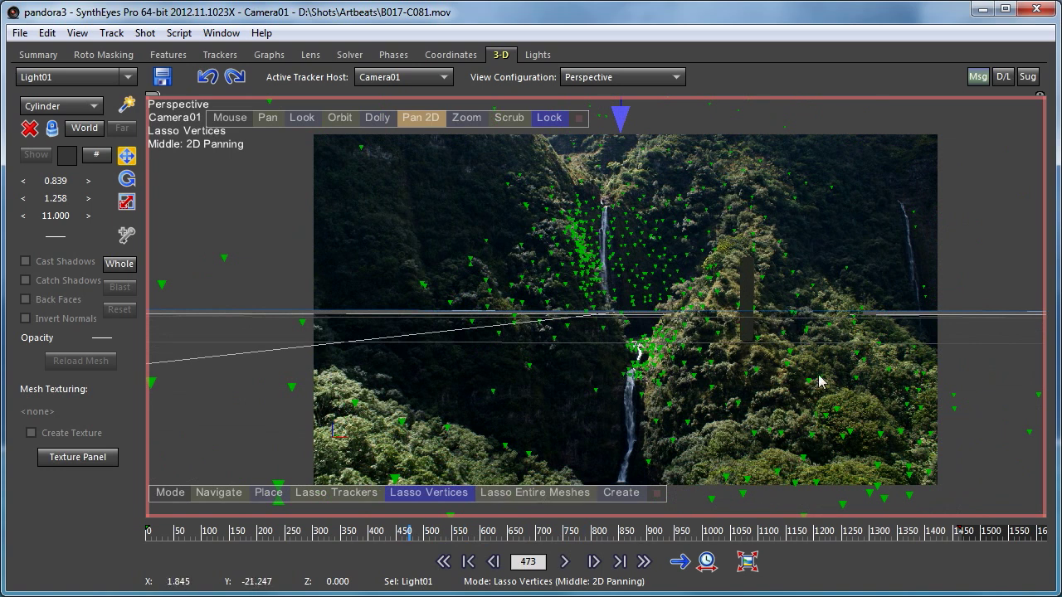
{"action": "left_click_drag", "start_coordinate": [477, 537], "coordinate": [498, 532]}
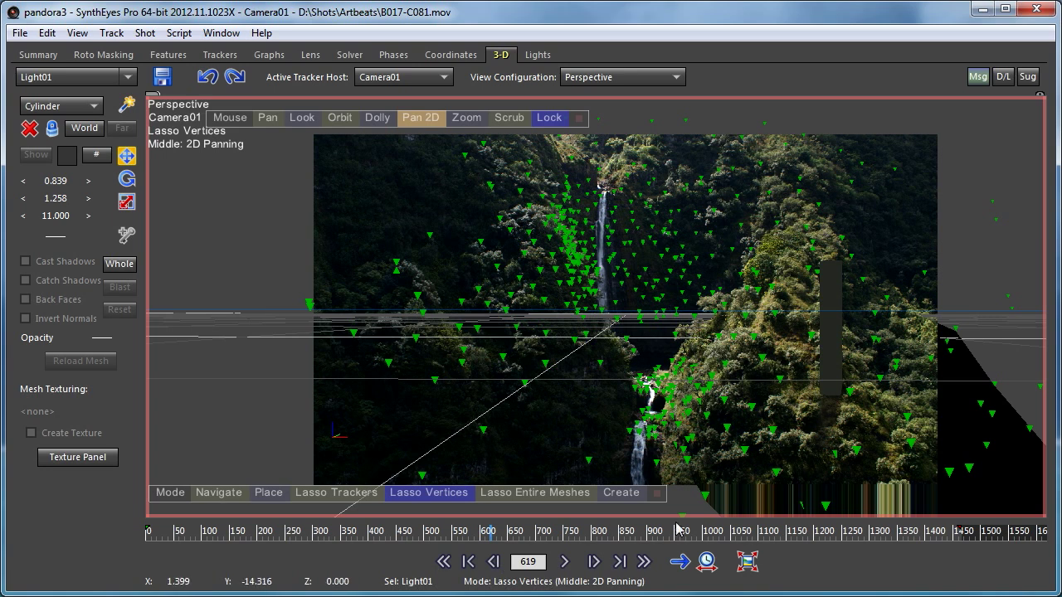
{"action": "left_click_drag", "start_coordinate": [619, 534], "coordinate": [452, 523]}
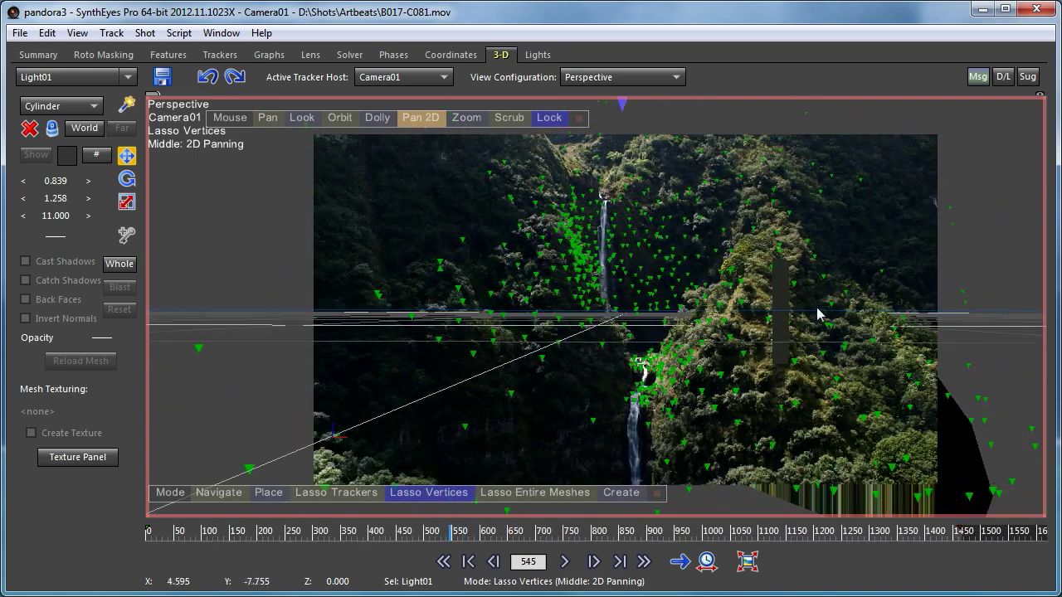
Show the Quad Perspective layout and move Light01 in the Top view to about X -2.622, Y 3.136
{"action": "left_click", "coordinate": [614, 77]}
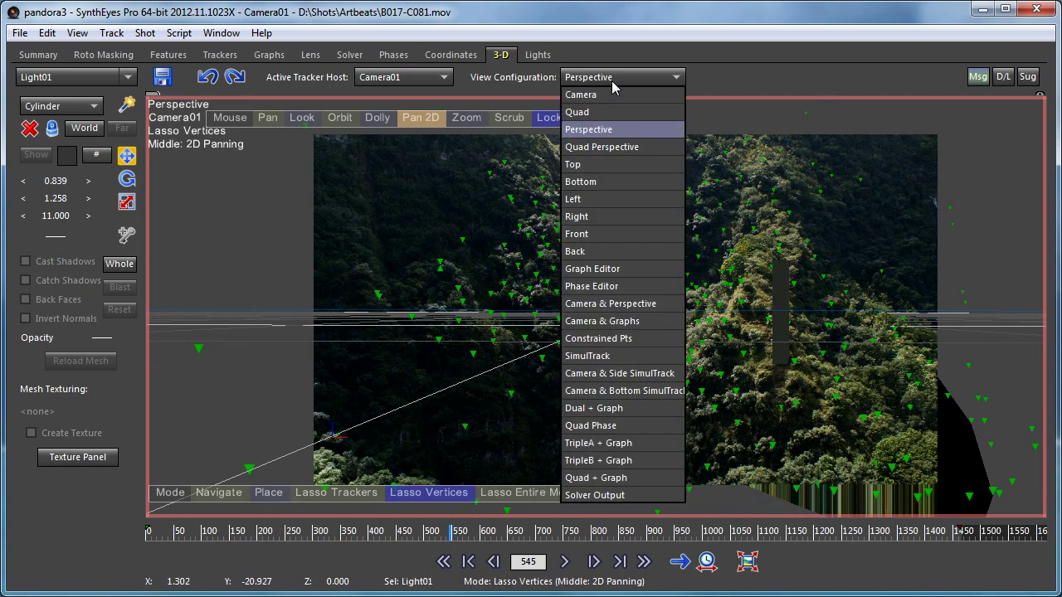
{"action": "left_click", "coordinate": [607, 146]}
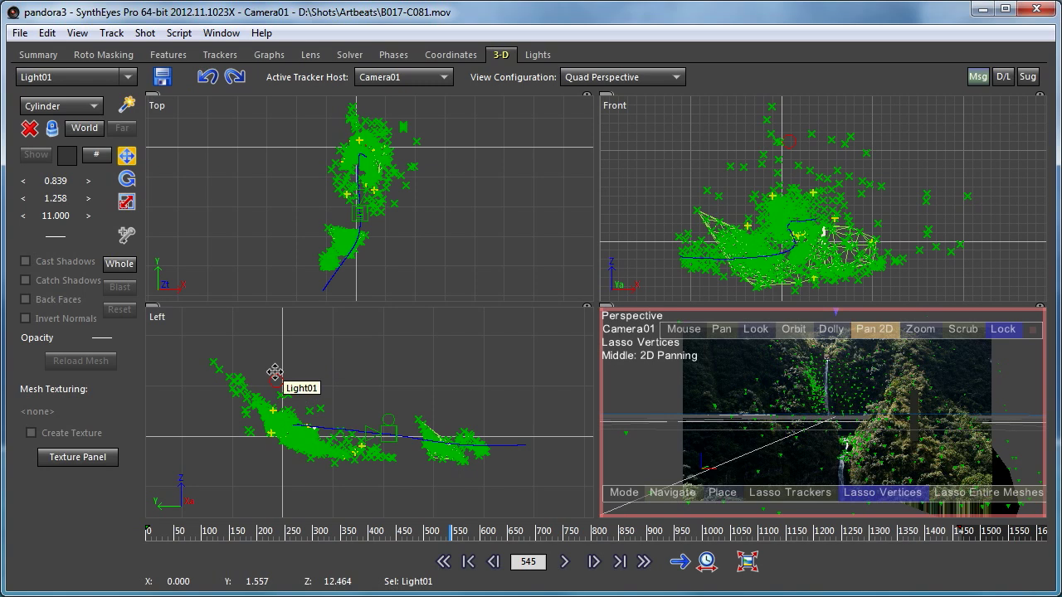
{"action": "scroll", "coordinate": [381, 154], "scroll_direction": "up", "scroll_amount": 3}
{"action": "scroll", "coordinate": [381, 153], "scroll_direction": "up", "scroll_amount": 3}
{"action": "middle_click_drag", "start_coordinate": [308, 124], "coordinate": [421, 212]}
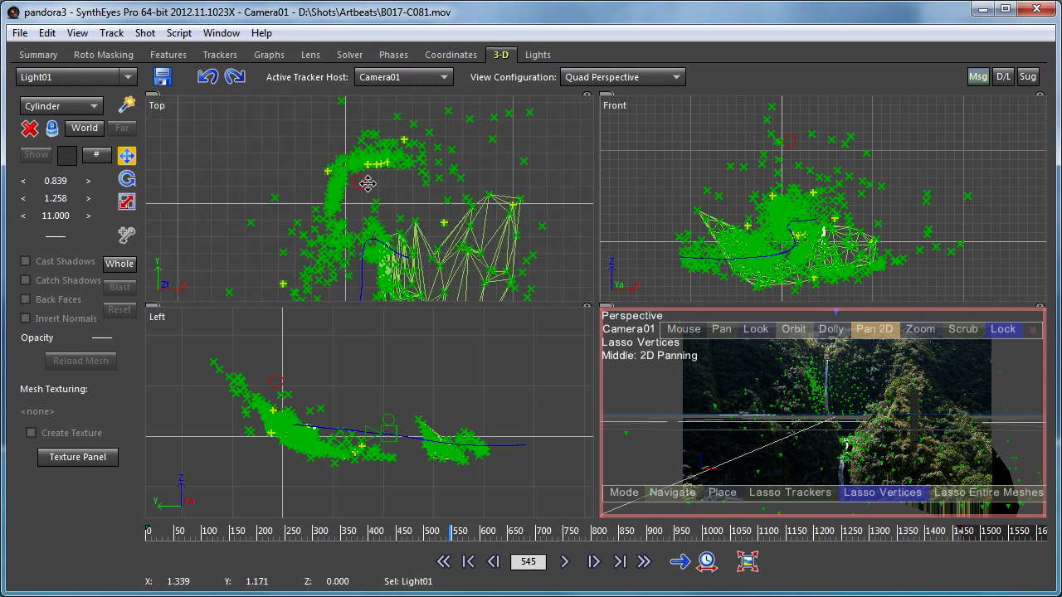
{"action": "mouse_move", "coordinate": [367, 184]}
{"action": "left_mouse_down"}
{"action": "mouse_move", "coordinate": [370, 196]}
{"action": "mouse_move", "coordinate": [351, 204]}
{"action": "mouse_move", "coordinate": [324, 196]}
{"action": "mouse_move", "coordinate": [316, 170]}
{"action": "mouse_move", "coordinate": [362, 156]}
{"action": "mouse_move", "coordinate": [402, 190]}
{"action": "mouse_move", "coordinate": [387, 221]}
{"action": "mouse_move", "coordinate": [298, 209]}
{"action": "mouse_move", "coordinate": [264, 189]}
{"action": "mouse_move", "coordinate": [261, 157]}
{"action": "mouse_move", "coordinate": [294, 146]}
{"action": "mouse_move", "coordinate": [375, 147]}
{"action": "mouse_move", "coordinate": [402, 214]}
{"action": "mouse_move", "coordinate": [298, 140]}
{"action": "mouse_move", "coordinate": [309, 152]}
{"action": "left_mouse_up"}
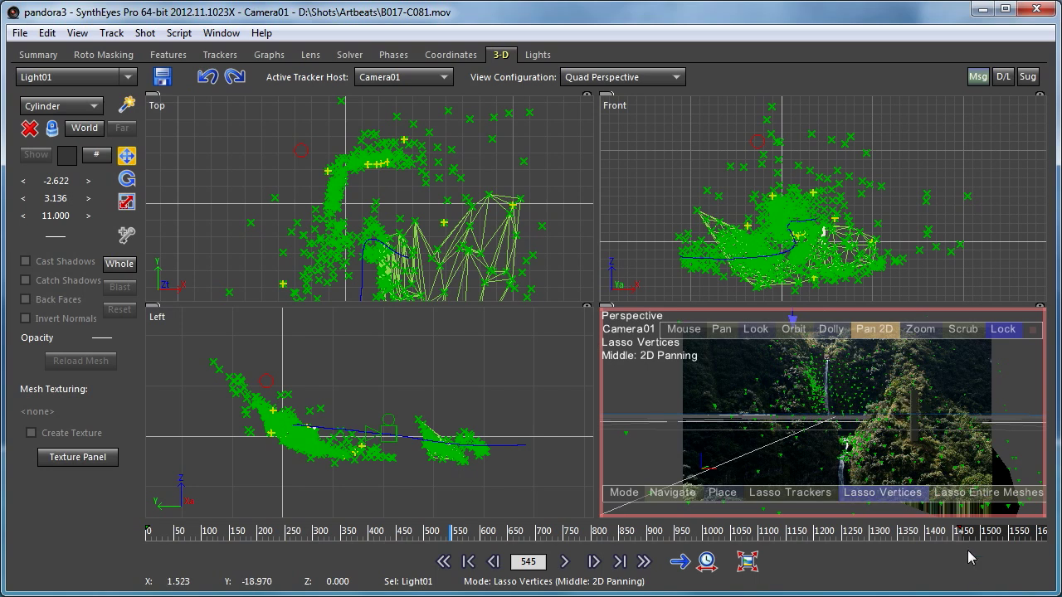
Return to the single Perspective view and go to frame 900
{"action": "left_click", "coordinate": [628, 77]}
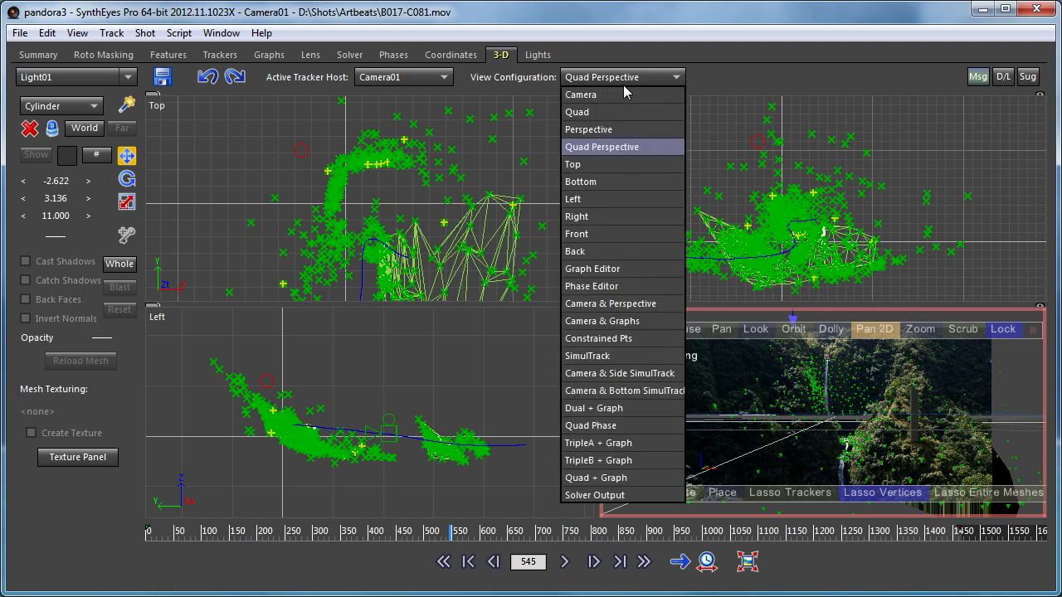
{"action": "left_click", "coordinate": [573, 111]}
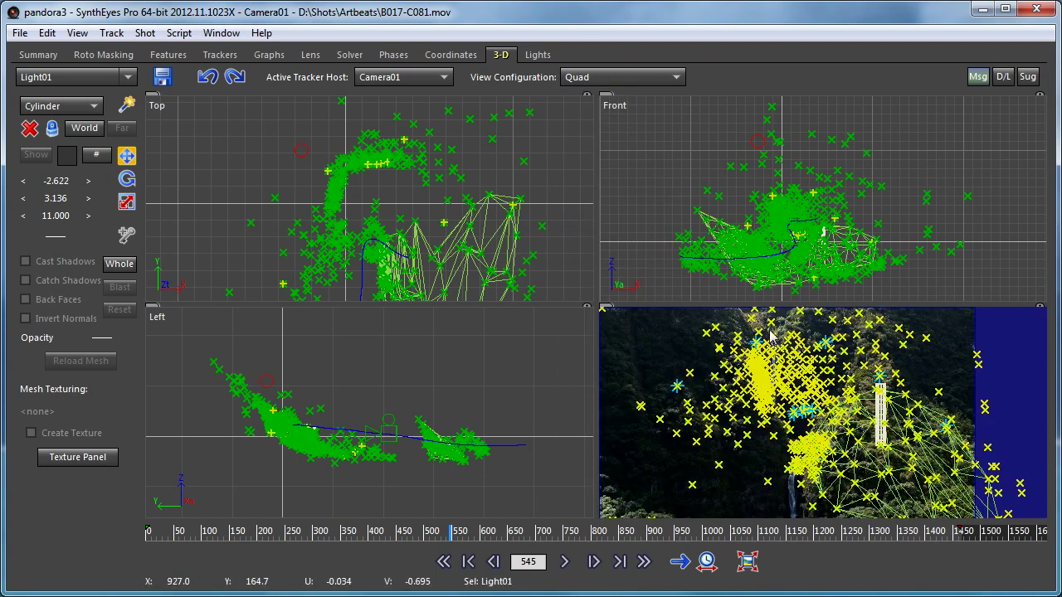
{"action": "left_click", "coordinate": [606, 77]}
{"action": "left_click", "coordinate": [594, 130]}
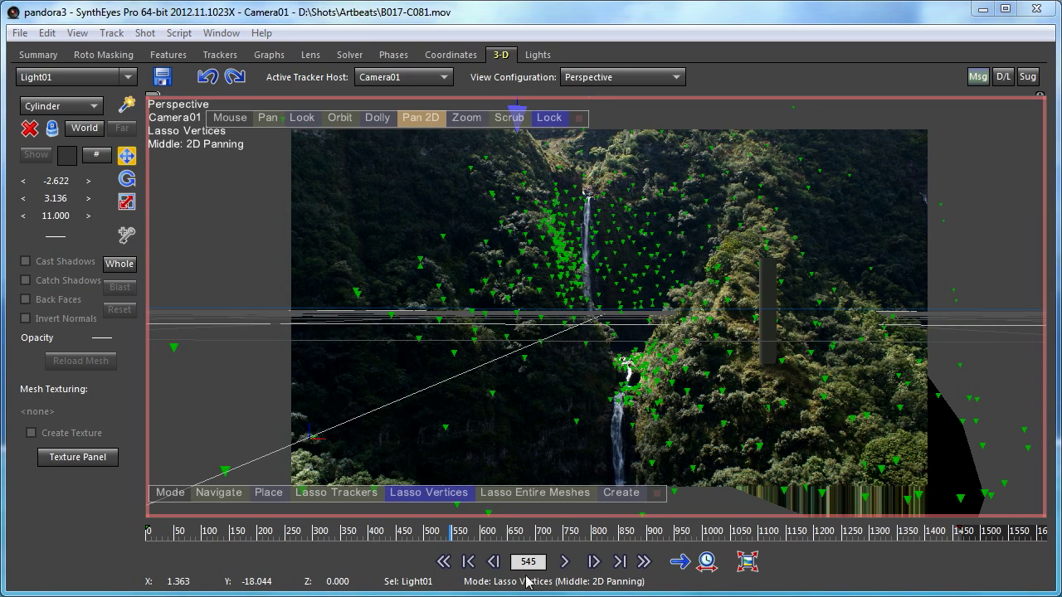
{"action": "left_click_drag", "start_coordinate": [471, 536], "coordinate": [647, 544]}
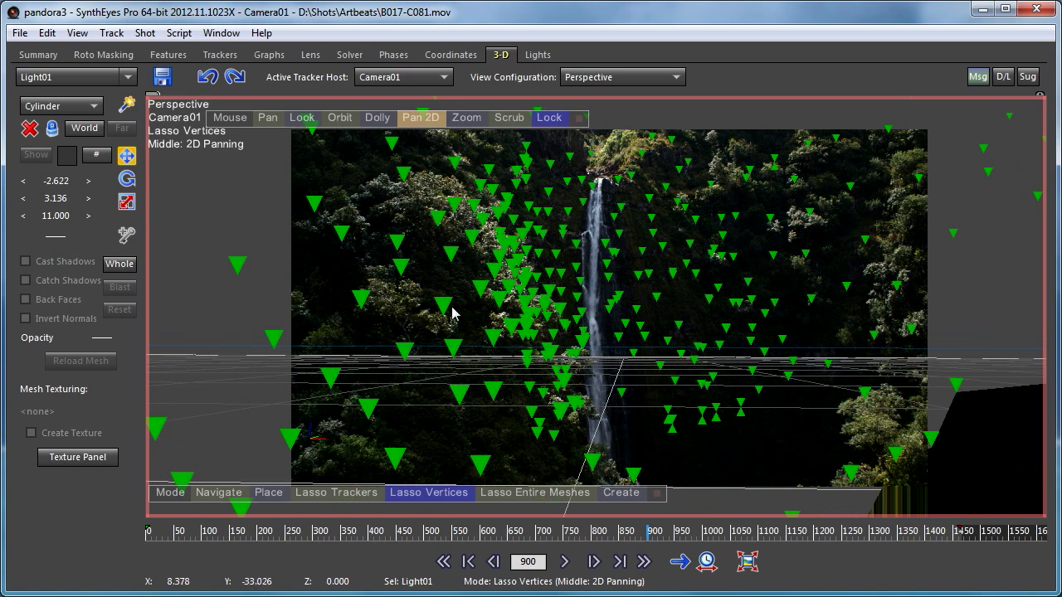
Select TrkMesh01 and set it as the edit mesh
{"action": "left_click", "coordinate": [130, 77]}
{"action": "left_click_drag", "start_coordinate": [126, 102], "coordinate": [127, 591]}
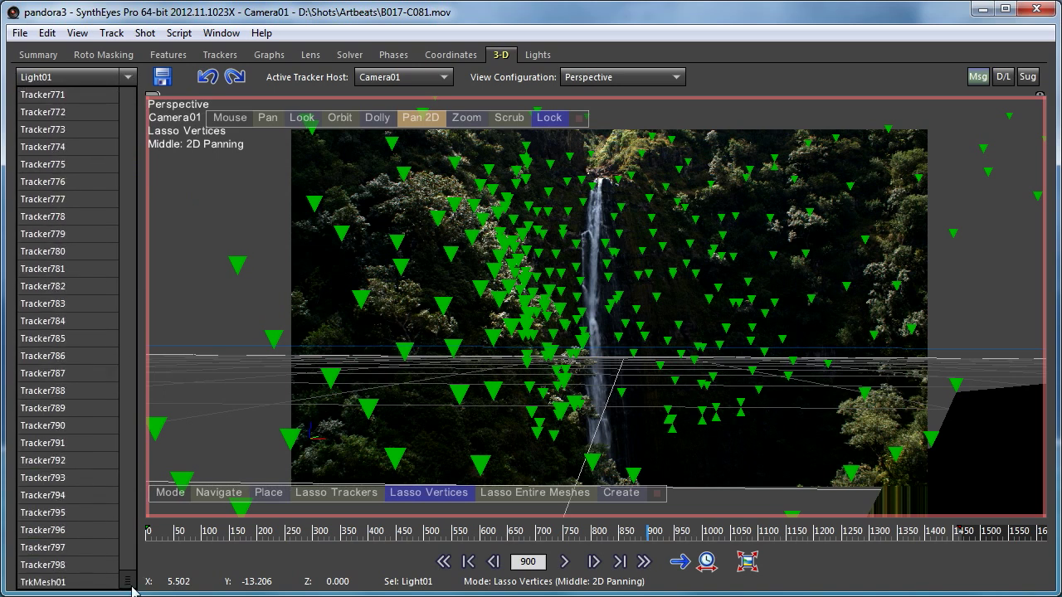
{"action": "left_click", "coordinate": [67, 581]}
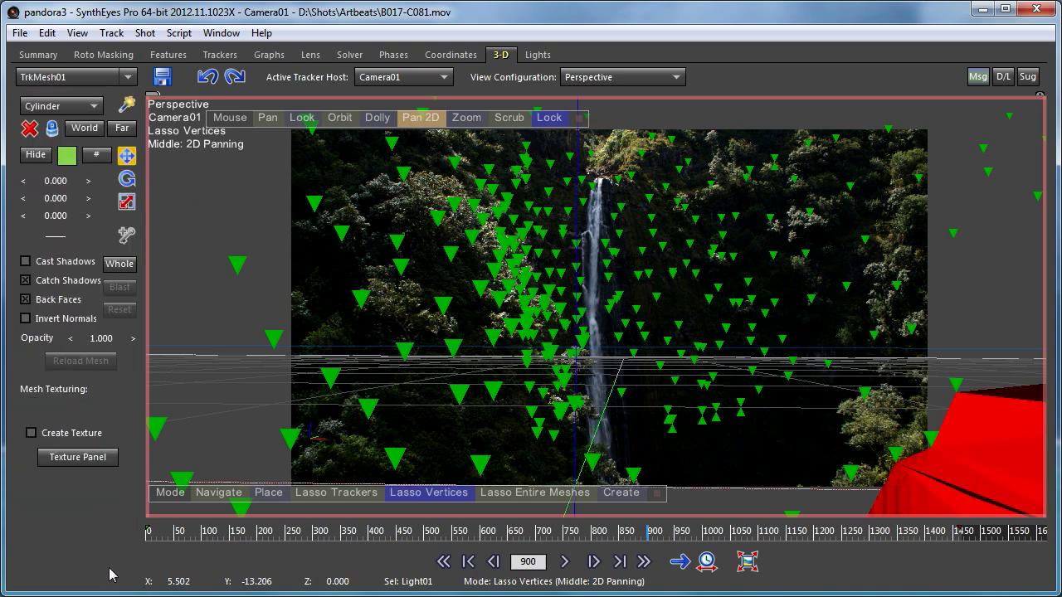
{"action": "right_click", "coordinate": [231, 193]}
{"action": "left_click", "coordinate": [315, 363]}
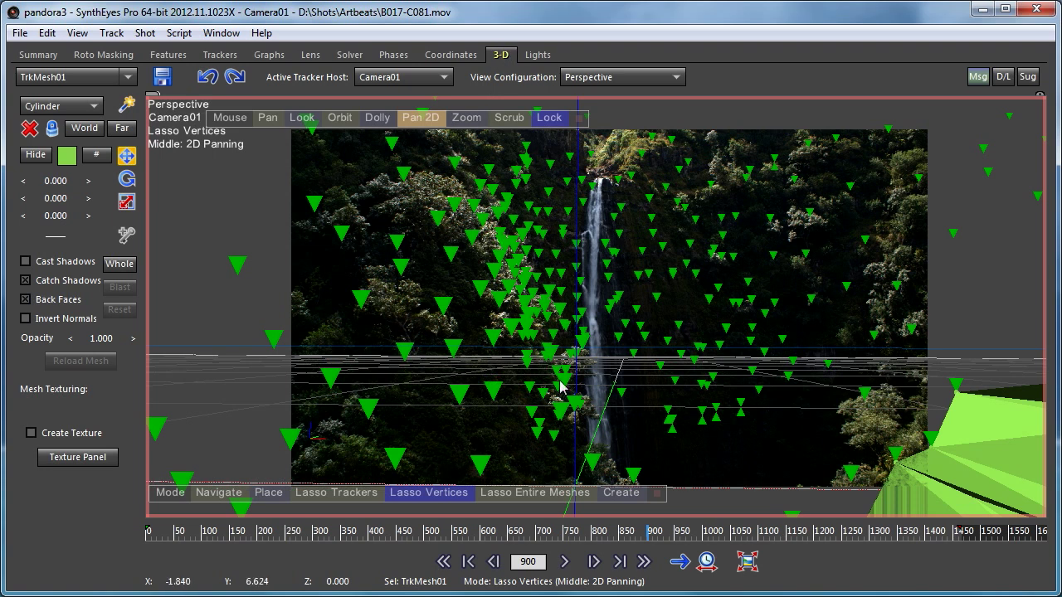
Unlock the view from the camera, lasso the mesh vertices around the waterfall and triangulate them
{"action": "left_click", "coordinate": [550, 118]}
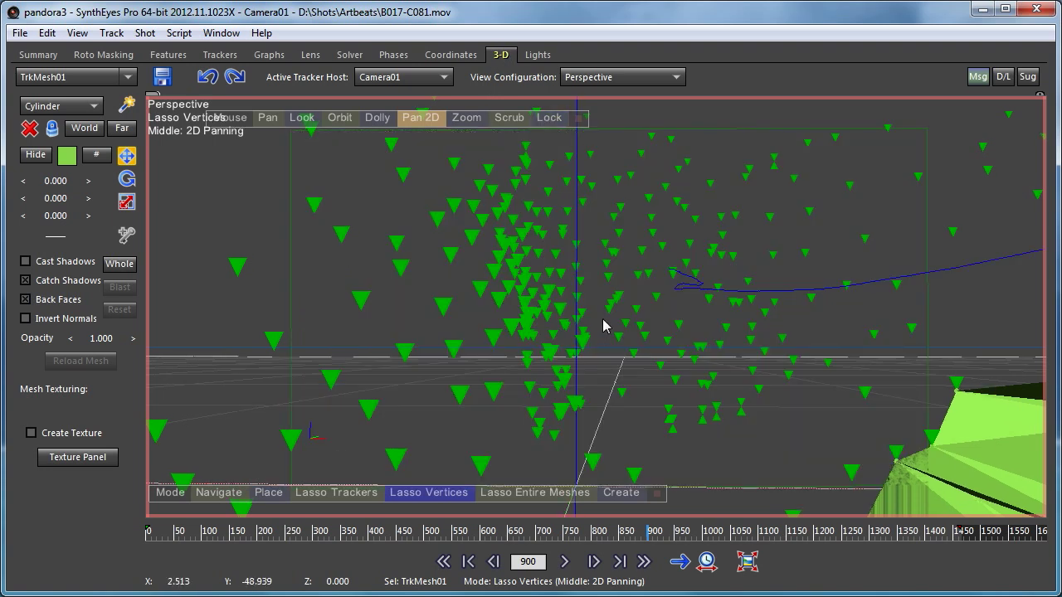
{"action": "mouse_move", "coordinate": [621, 315]}
{"action": "left_mouse_down"}
{"action": "mouse_move", "coordinate": [597, 300]}
{"action": "mouse_move", "coordinate": [592, 325]}
{"action": "mouse_move", "coordinate": [622, 275]}
{"action": "left_mouse_up"}
{"action": "mouse_move", "coordinate": [323, 166]}
{"action": "middle_mouse_down"}
{"action": "mouse_move", "coordinate": [318, 182]}
{"action": "mouse_move", "coordinate": [357, 136]}
{"action": "mouse_move", "coordinate": [351, 119]}
{"action": "mouse_move", "coordinate": [332, 161]}
{"action": "mouse_move", "coordinate": [162, 389]}
{"action": "mouse_move", "coordinate": [339, 377]}
{"action": "mouse_move", "coordinate": [695, 243]}
{"action": "mouse_move", "coordinate": [802, 232]}
{"action": "mouse_move", "coordinate": [459, 358]}
{"action": "mouse_move", "coordinate": [498, 332]}
{"action": "mouse_move", "coordinate": [581, 315]}
{"action": "mouse_move", "coordinate": [398, 229]}
{"action": "mouse_move", "coordinate": [531, 331]}
{"action": "mouse_move", "coordinate": [518, 323]}
{"action": "mouse_move", "coordinate": [506, 336]}
{"action": "middle_mouse_up"}
{"action": "left_click", "coordinate": [345, 118]}
{"action": "middle_click_drag", "start_coordinate": [2, 348], "coordinate": [16, 335]}
{"action": "left_click", "coordinate": [375, 118]}
{"action": "left_click_drag", "start_coordinate": [365, 164], "coordinate": [322, 357]}
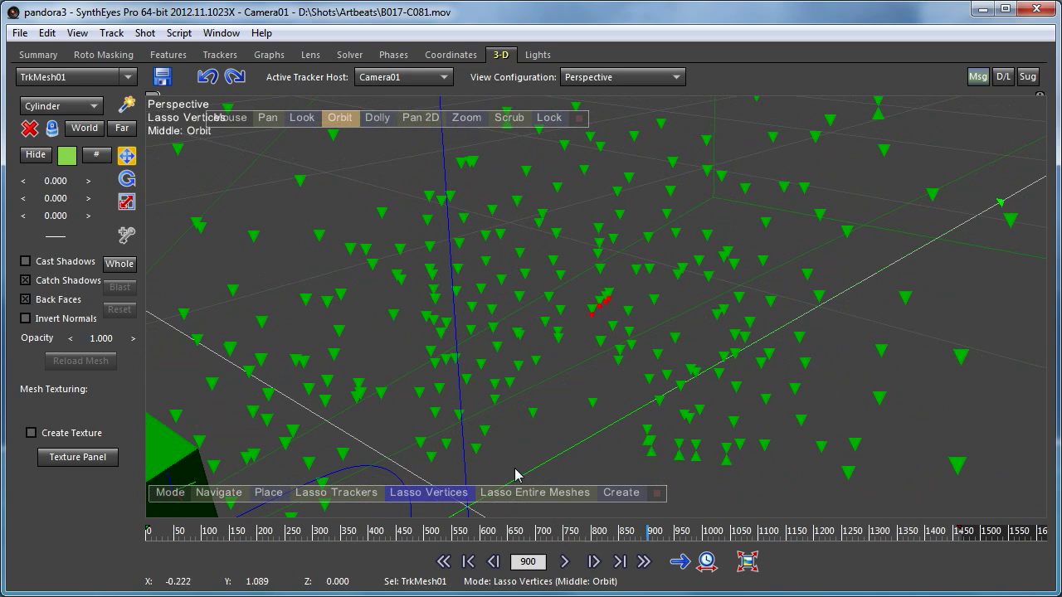
{"action": "mouse_move", "coordinate": [706, 166]}
{"action": "left_mouse_down"}
{"action": "mouse_move", "coordinate": [716, 128]}
{"action": "mouse_move", "coordinate": [486, 130]}
{"action": "mouse_move", "coordinate": [440, 159]}
{"action": "mouse_move", "coordinate": [464, 384]}
{"action": "mouse_move", "coordinate": [461, 476]}
{"action": "left_mouse_up"}
{"action": "right_click", "coordinate": [367, 142]}
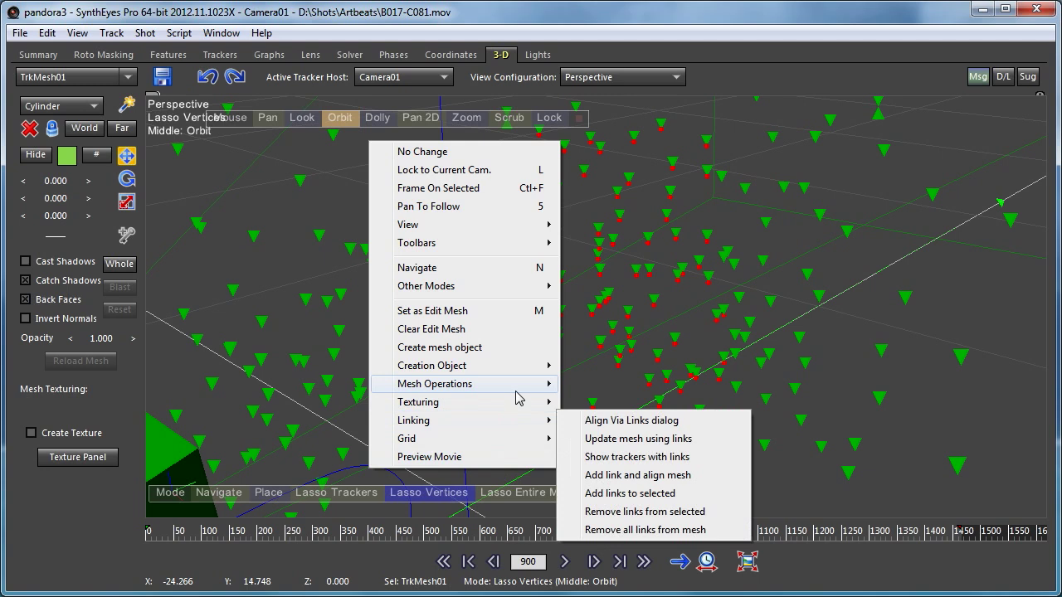
{"action": "mouse_move", "coordinate": [521, 390]}
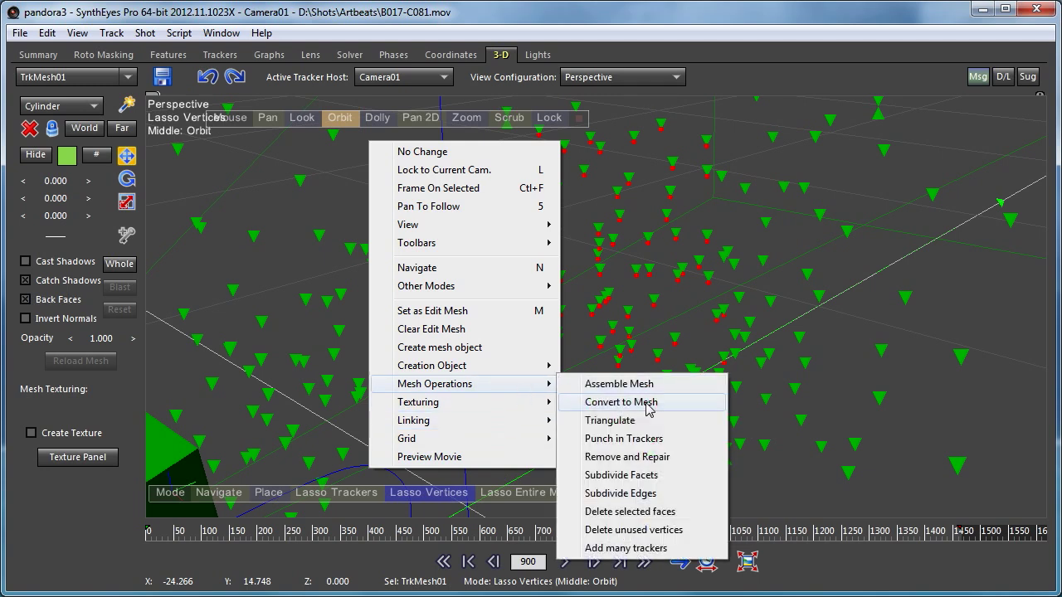
{"action": "left_click", "coordinate": [609, 421]}
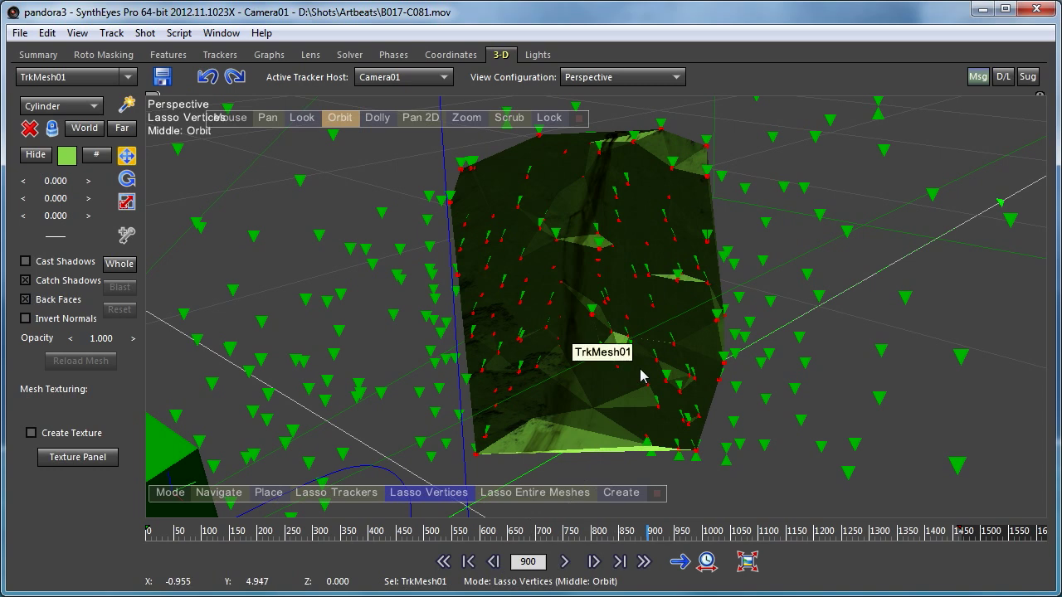
Lock the view to Camera01 and scrub to frame 928 to examine the waterfall mesh against the footage
{"action": "left_click", "coordinate": [544, 119]}
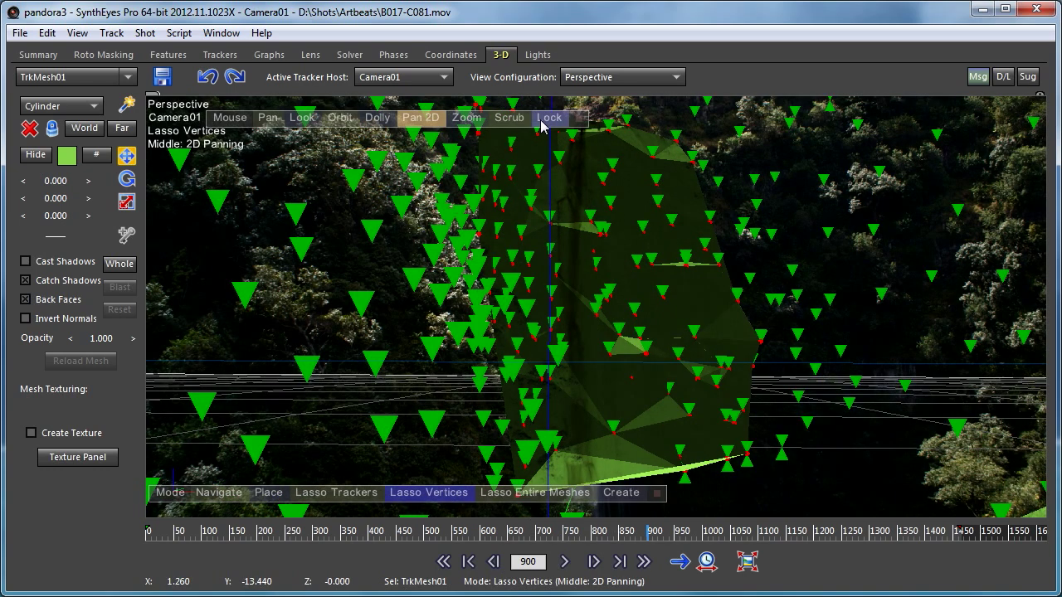
{"action": "left_click_drag", "start_coordinate": [638, 541], "coordinate": [786, 535]}
{"action": "left_click_drag", "start_coordinate": [779, 583], "coordinate": [660, 568]}
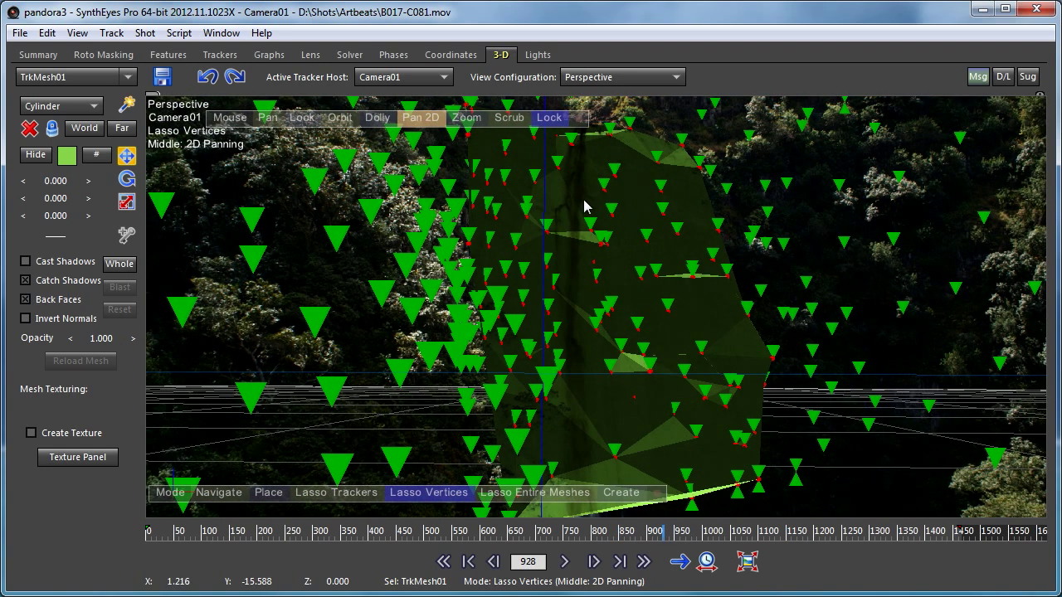
Select the protruding vertex on the lower part of the waterfall mesh and apply Remove and Repair
{"action": "left_click", "coordinate": [548, 116]}
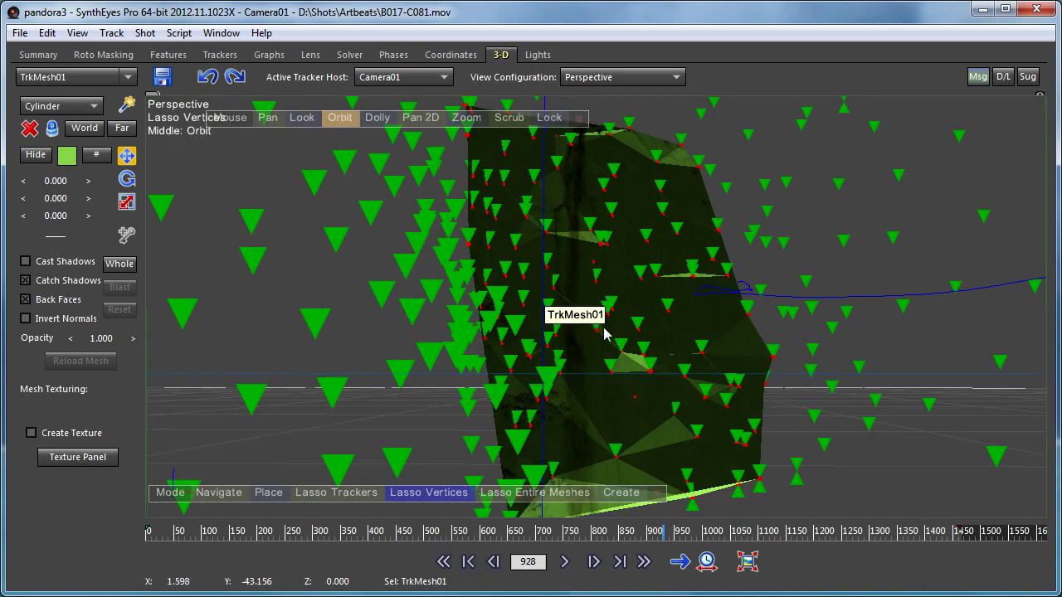
{"action": "left_click", "coordinate": [336, 121]}
{"action": "left_click_drag", "start_coordinate": [340, 142], "coordinate": [42, 273]}
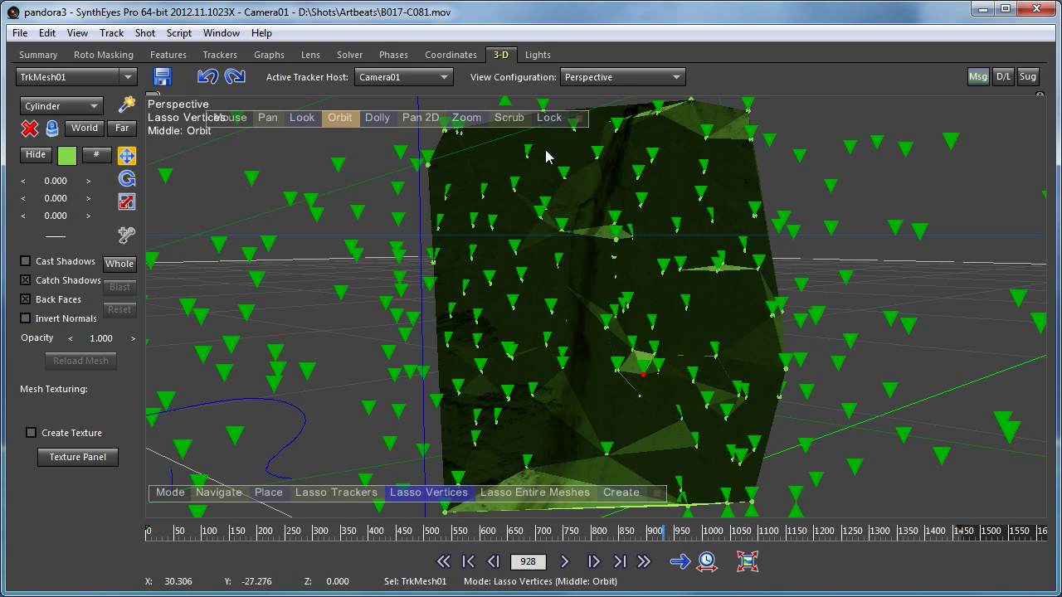
{"action": "right_click", "coordinate": [316, 134]}
{"action": "mouse_move", "coordinate": [431, 381]}
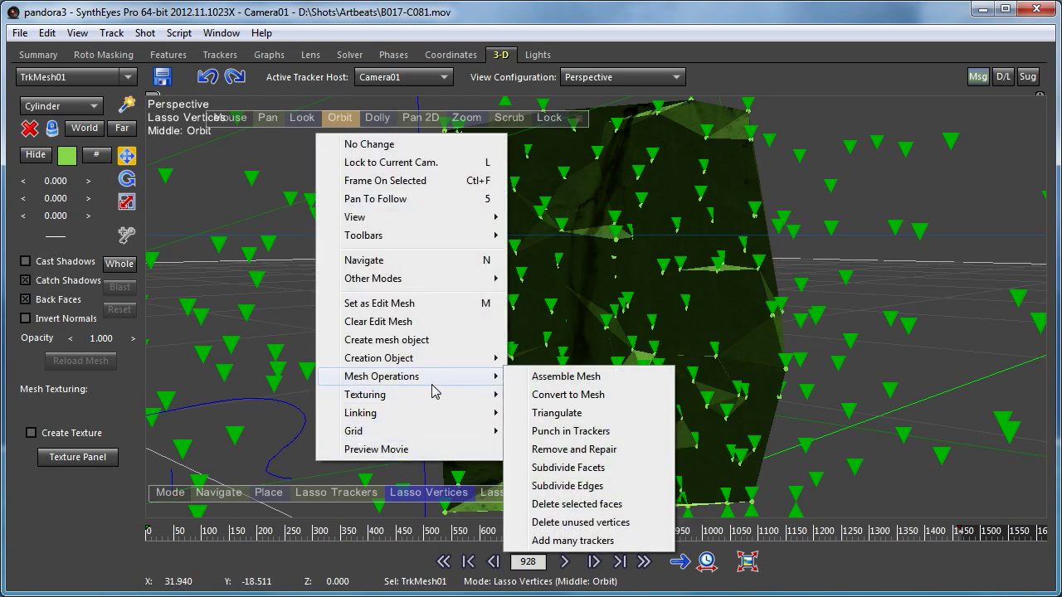
{"action": "left_click", "coordinate": [575, 449]}
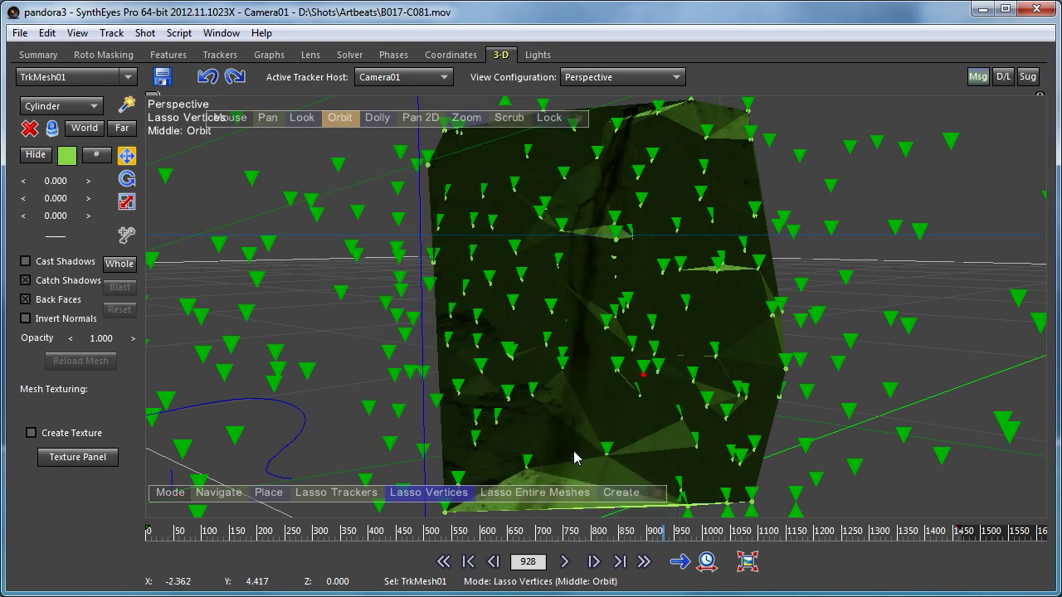
Select the vertex at the tip of the bright facet near the upper middle of the waterfall mesh and apply Remove and Repair
{"action": "left_click", "coordinate": [339, 117]}
{"action": "mouse_move", "coordinate": [357, 150]}
{"action": "left_mouse_down"}
{"action": "mouse_move", "coordinate": [403, 159]}
{"action": "mouse_move", "coordinate": [808, 353]}
{"action": "mouse_move", "coordinate": [891, 426]}
{"action": "mouse_move", "coordinate": [89, 216]}
{"action": "mouse_move", "coordinate": [58, 177]}
{"action": "mouse_move", "coordinate": [315, 249]}
{"action": "mouse_move", "coordinate": [730, 299]}
{"action": "mouse_move", "coordinate": [523, 437]}
{"action": "left_mouse_up"}
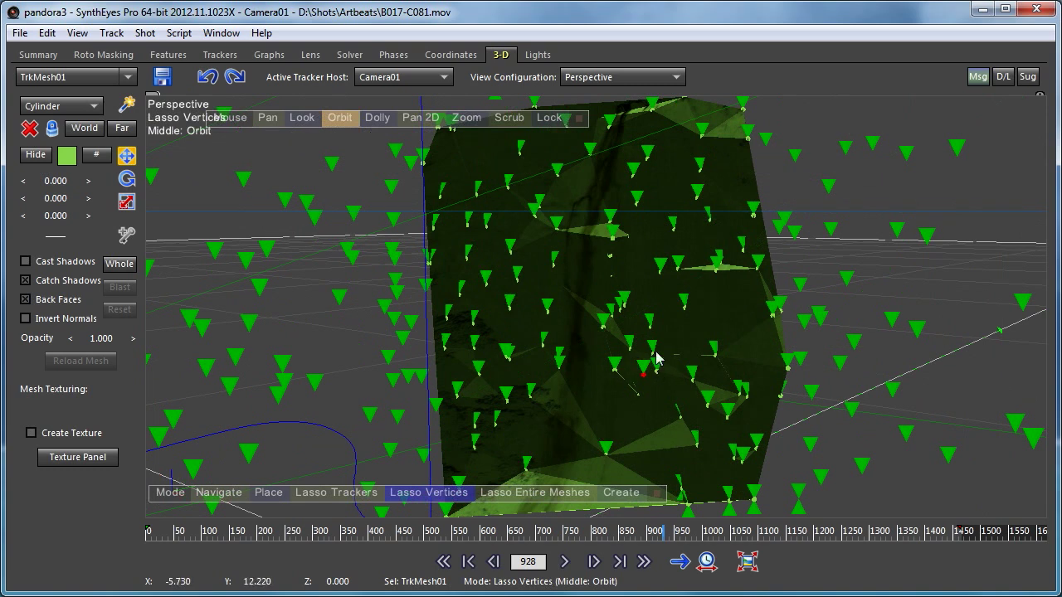
{"action": "left_click", "coordinate": [339, 117]}
{"action": "mouse_move", "coordinate": [344, 145]}
{"action": "left_mouse_down"}
{"action": "mouse_move", "coordinate": [859, 356]}
{"action": "mouse_move", "coordinate": [486, 372]}
{"action": "mouse_move", "coordinate": [731, 496]}
{"action": "mouse_move", "coordinate": [570, 260]}
{"action": "left_mouse_up"}
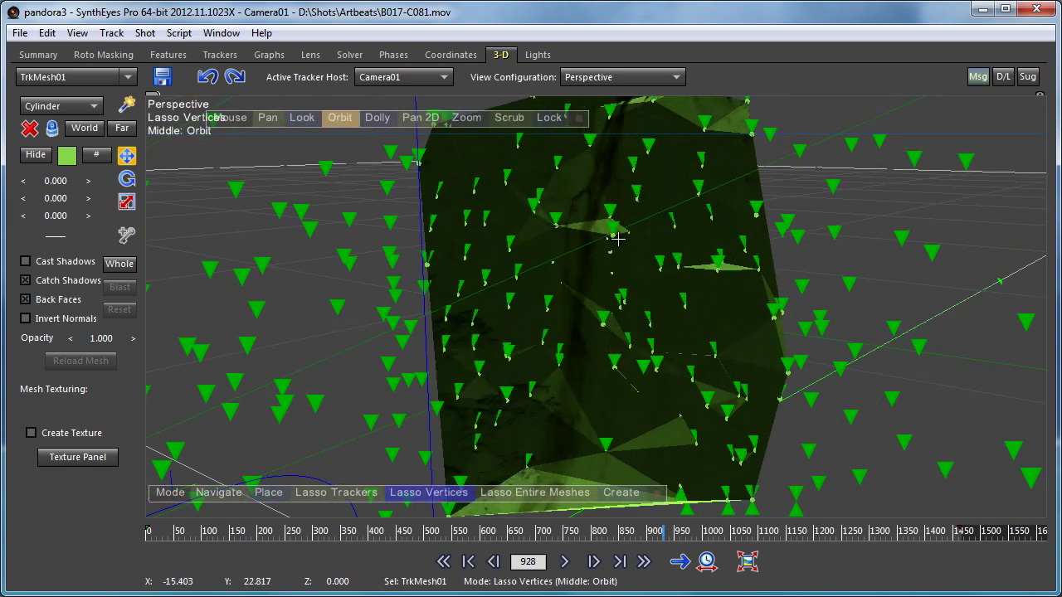
{"action": "left_click", "coordinate": [342, 118]}
{"action": "mouse_move", "coordinate": [373, 153]}
{"action": "left_mouse_down"}
{"action": "mouse_move", "coordinate": [403, 182]}
{"action": "mouse_move", "coordinate": [835, 430]}
{"action": "mouse_move", "coordinate": [598, 377]}
{"action": "mouse_move", "coordinate": [346, 340]}
{"action": "mouse_move", "coordinate": [348, 120]}
{"action": "left_mouse_up"}
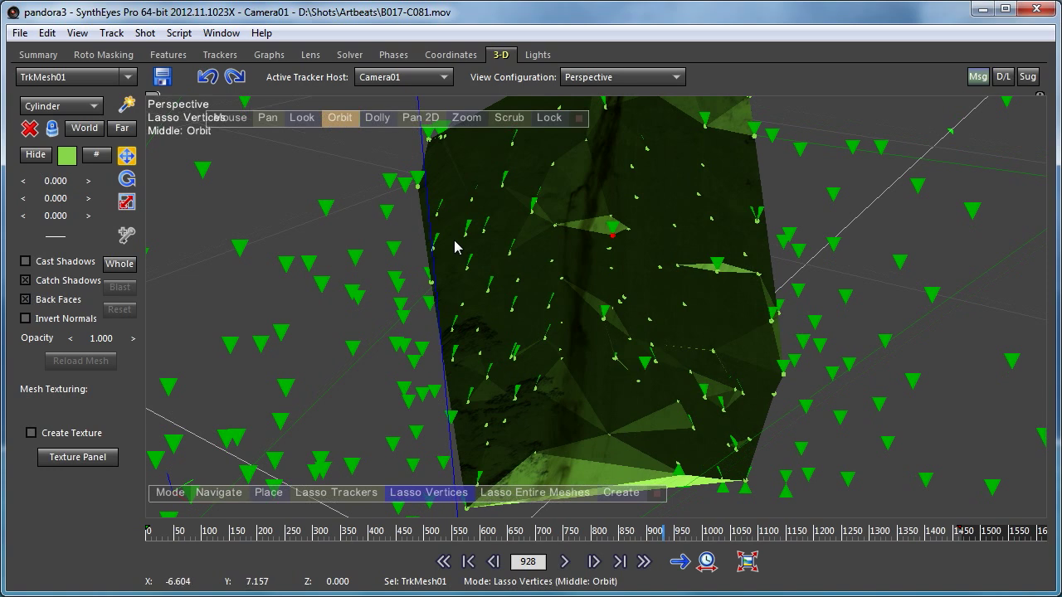
{"action": "right_click", "coordinate": [293, 160]}
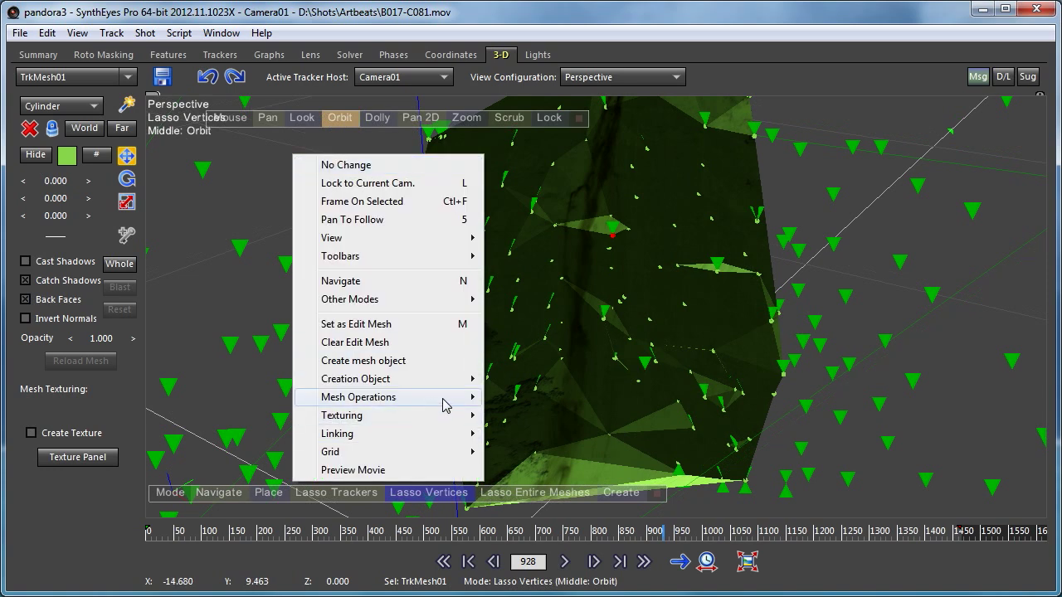
{"action": "mouse_move", "coordinate": [447, 398]}
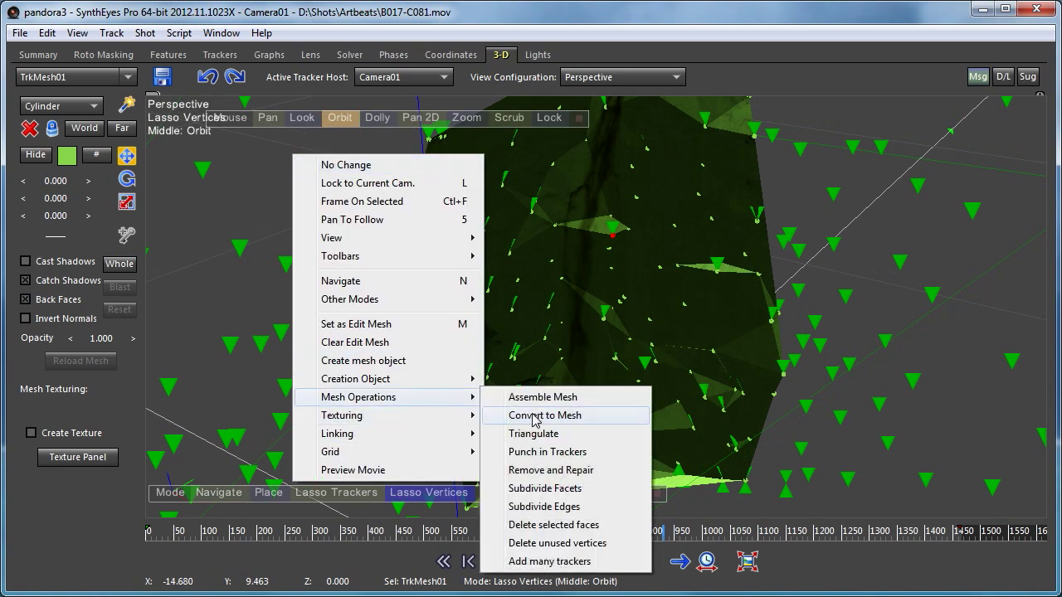
{"action": "left_click", "coordinate": [562, 472]}
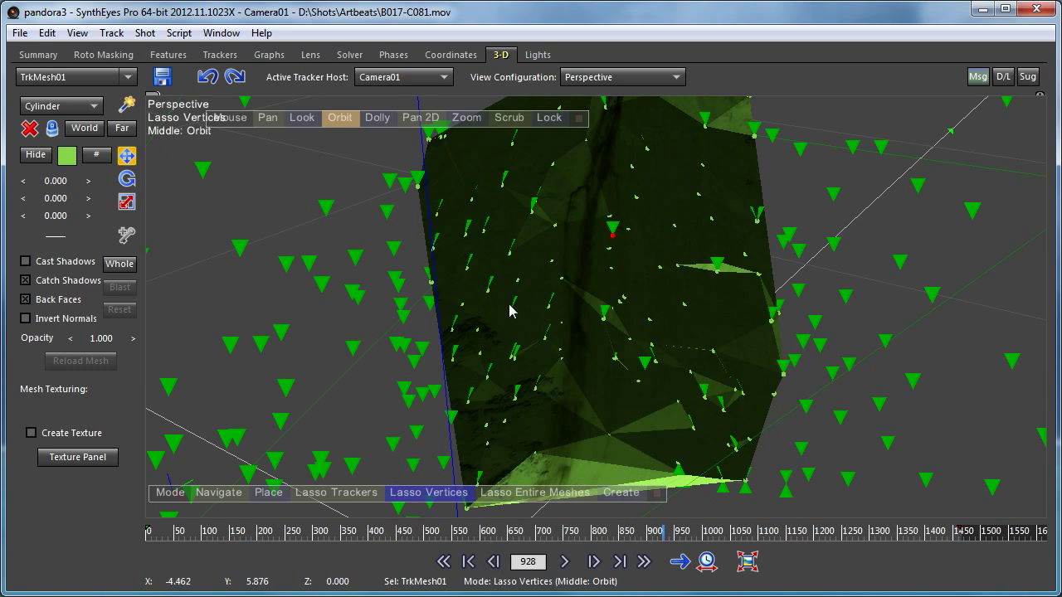
Check the repaired waterfall mesh through Camera01 up to frame 971, then unlock the view
{"action": "left_click", "coordinate": [548, 118]}
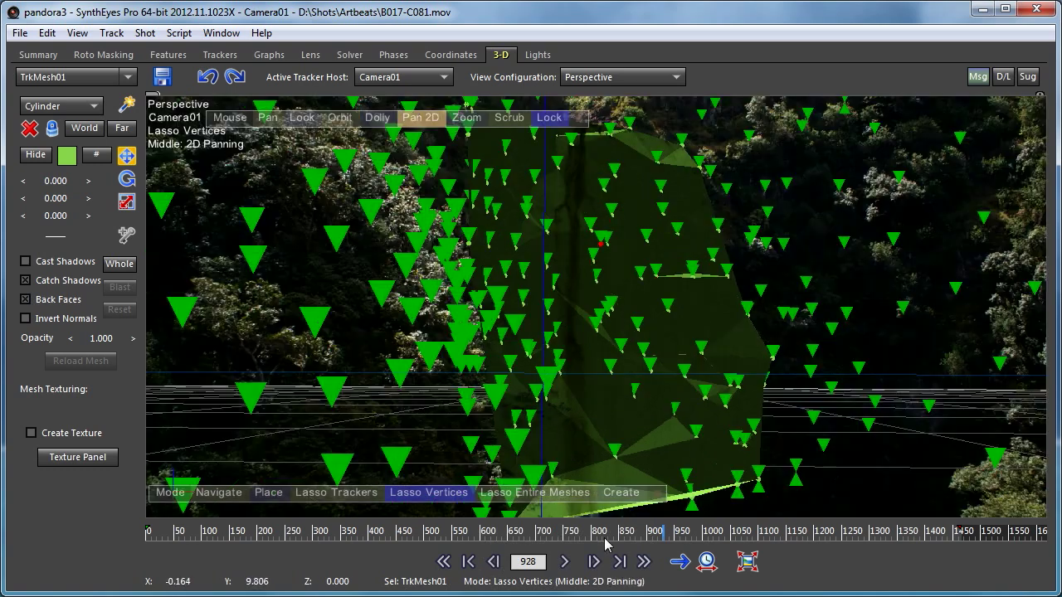
{"action": "mouse_move", "coordinate": [618, 531]}
{"action": "left_mouse_down"}
{"action": "mouse_move", "coordinate": [327, 544]}
{"action": "mouse_move", "coordinate": [872, 561]}
{"action": "mouse_move", "coordinate": [844, 587]}
{"action": "mouse_move", "coordinate": [460, 580]}
{"action": "mouse_move", "coordinate": [550, 587]}
{"action": "mouse_move", "coordinate": [706, 567]}
{"action": "left_mouse_up"}
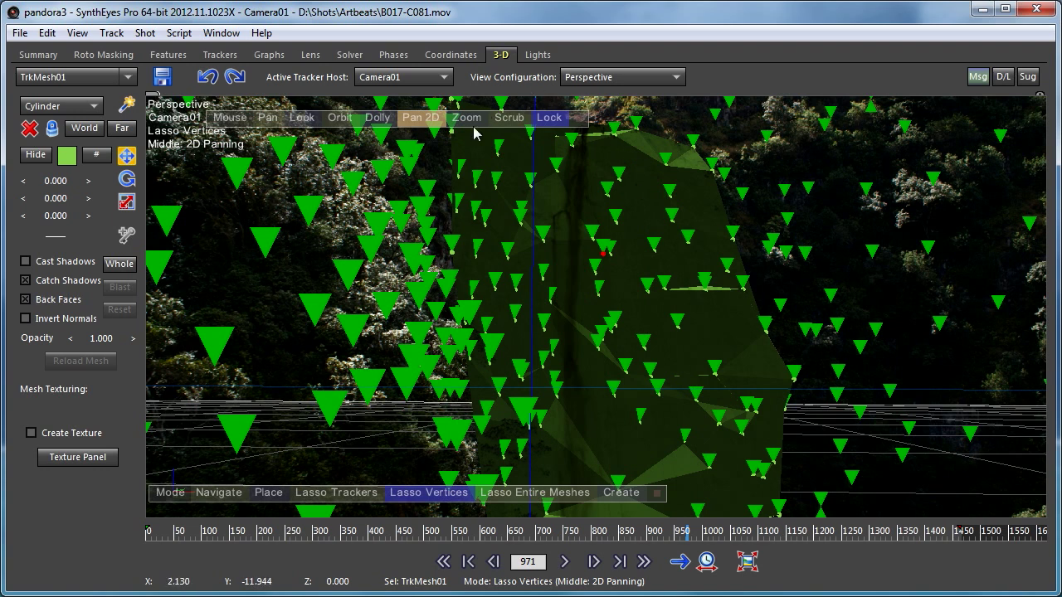
{"action": "left_click", "coordinate": [549, 117]}
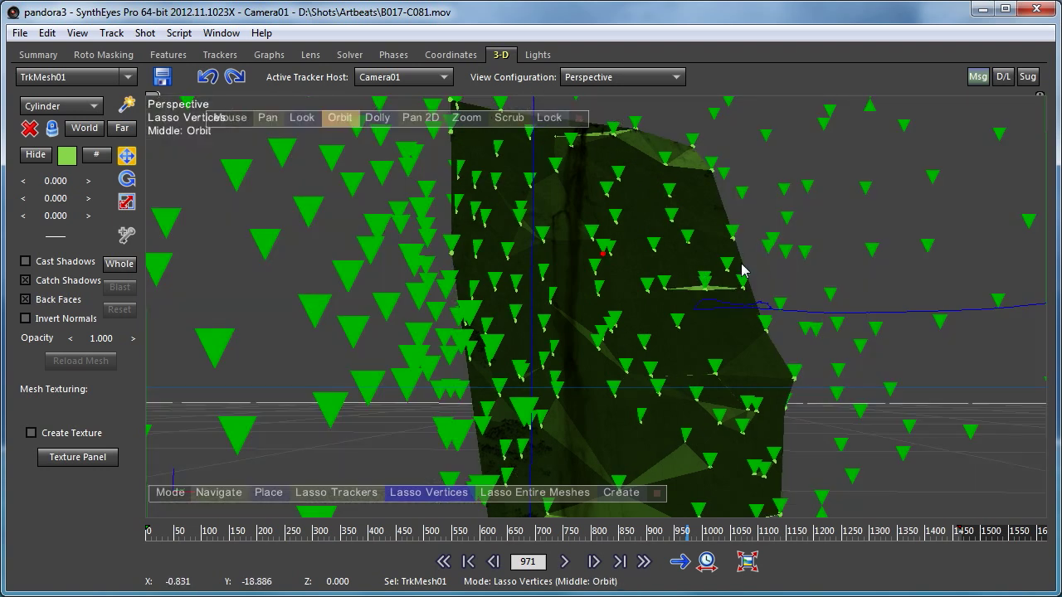
Start Assemble Mesh and build the first two facets from the trackers just outside the waterfall mesh's right edge
{"action": "mouse_move", "coordinate": [267, 117]}
{"action": "left_mouse_down"}
{"action": "mouse_move", "coordinate": [130, 152]}
{"action": "mouse_move", "coordinate": [57, 147]}
{"action": "left_mouse_up"}
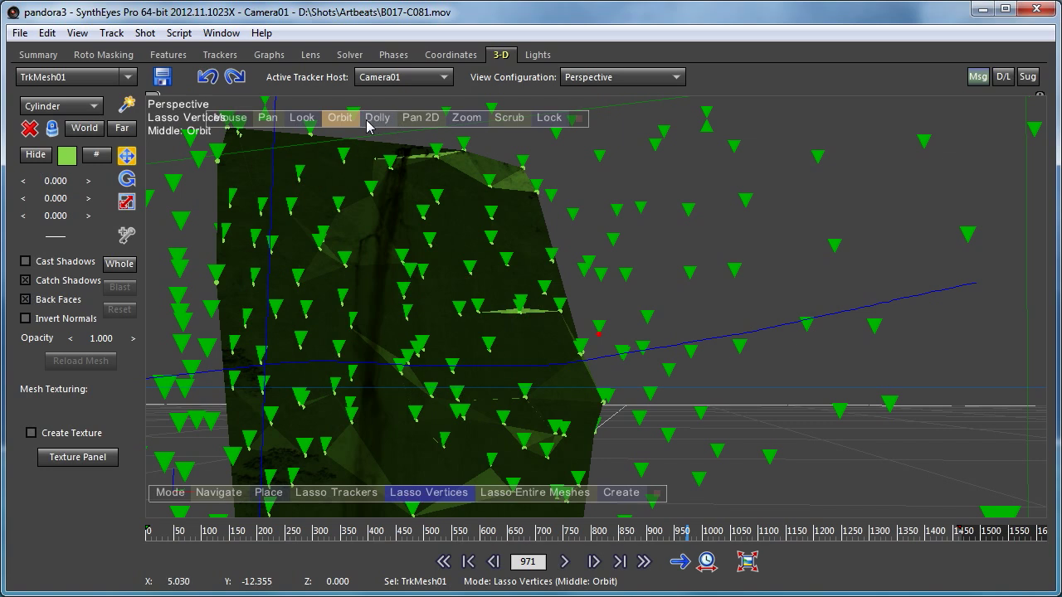
{"action": "left_click_drag", "start_coordinate": [339, 123], "coordinate": [75, 179]}
{"action": "mouse_move", "coordinate": [497, 274]}
{"action": "left_mouse_down"}
{"action": "mouse_move", "coordinate": [476, 244]}
{"action": "mouse_move", "coordinate": [465, 149]}
{"action": "mouse_move", "coordinate": [133, 214]}
{"action": "mouse_move", "coordinate": [344, 183]}
{"action": "mouse_move", "coordinate": [459, 244]}
{"action": "mouse_move", "coordinate": [209, 270]}
{"action": "mouse_move", "coordinate": [222, 202]}
{"action": "mouse_move", "coordinate": [309, 300]}
{"action": "mouse_move", "coordinate": [342, 289]}
{"action": "left_mouse_up"}
{"action": "left_click", "coordinate": [340, 117]}
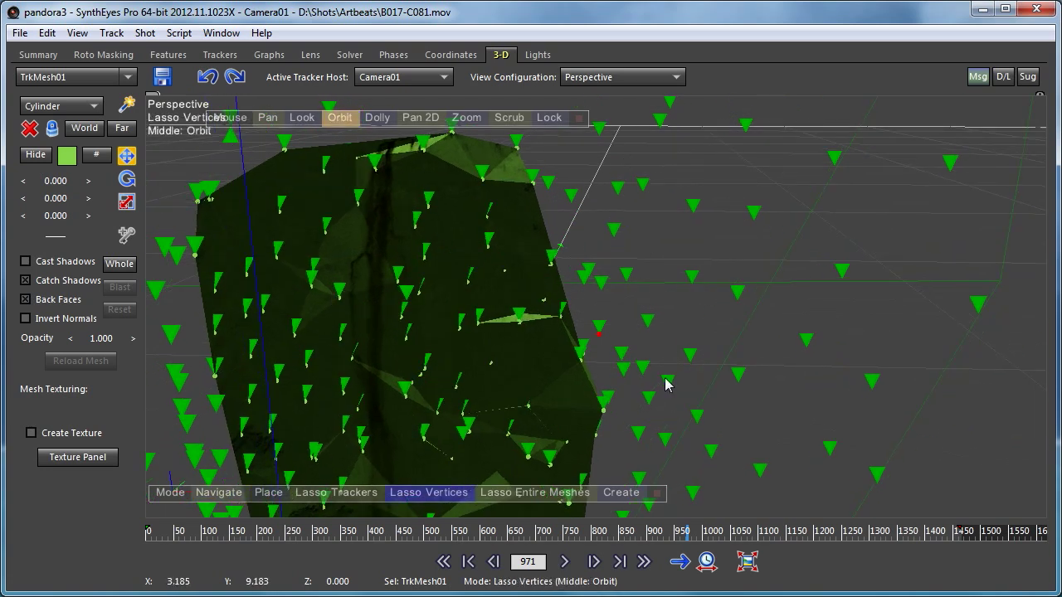
{"action": "right_click", "coordinate": [248, 138]}
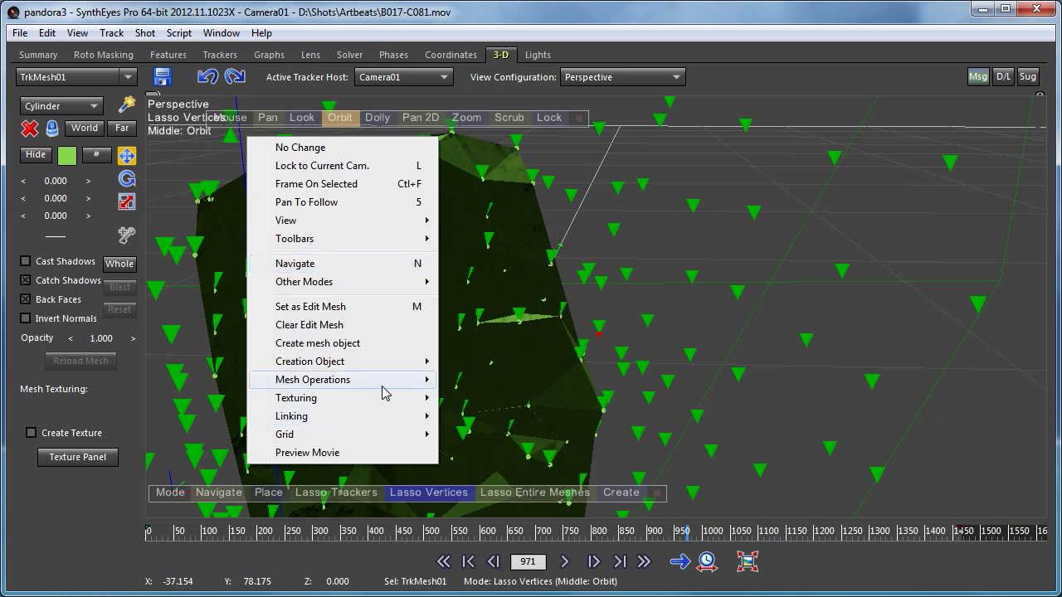
{"action": "mouse_move", "coordinate": [384, 387]}
{"action": "left_click", "coordinate": [501, 383]}
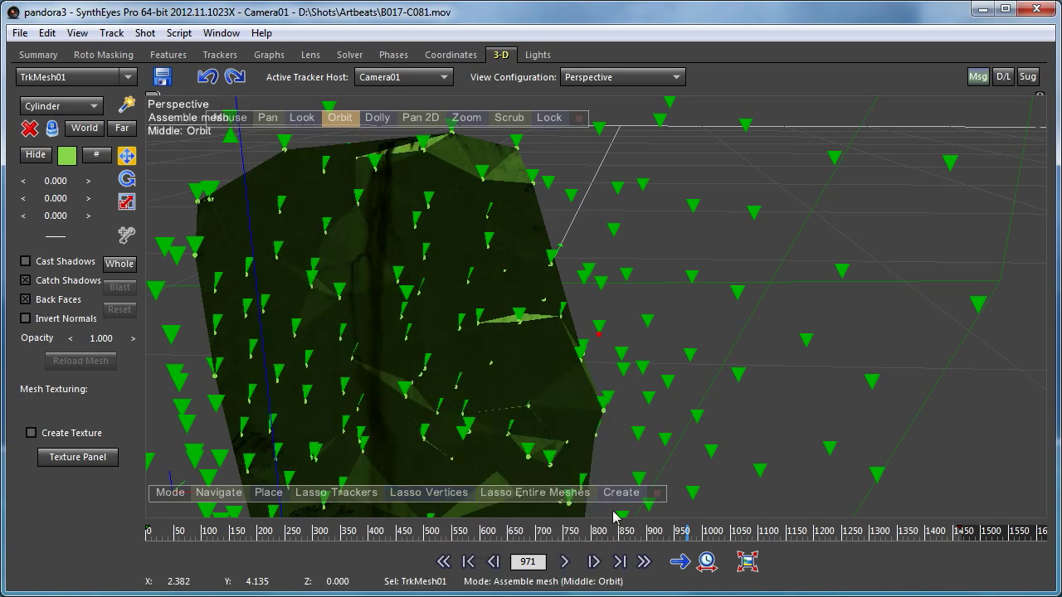
{"action": "left_click", "coordinate": [584, 286]}
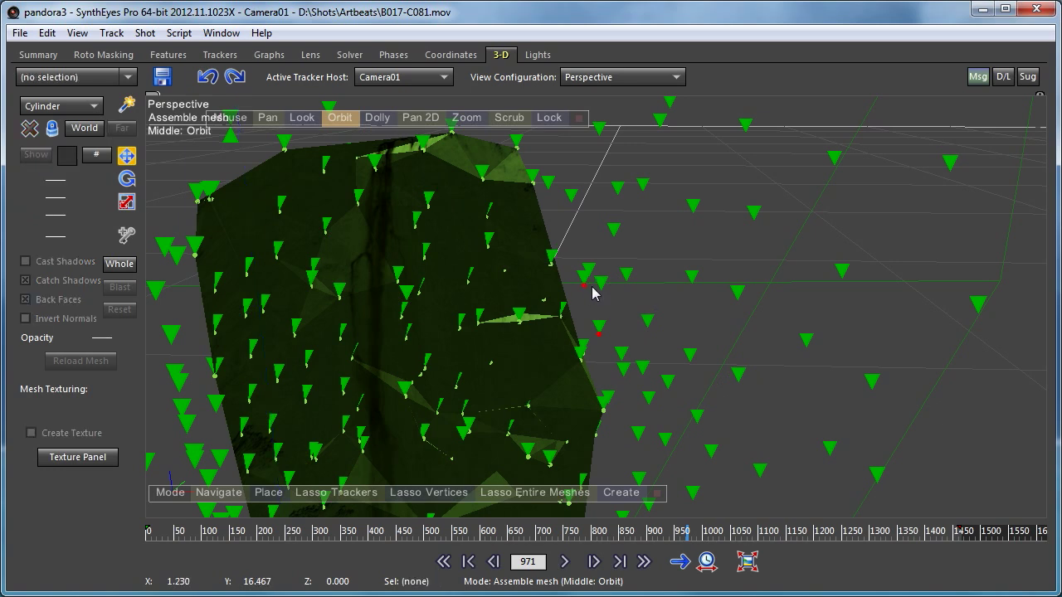
{"action": "left_click", "coordinate": [601, 292]}
{"action": "left_click", "coordinate": [627, 284]}
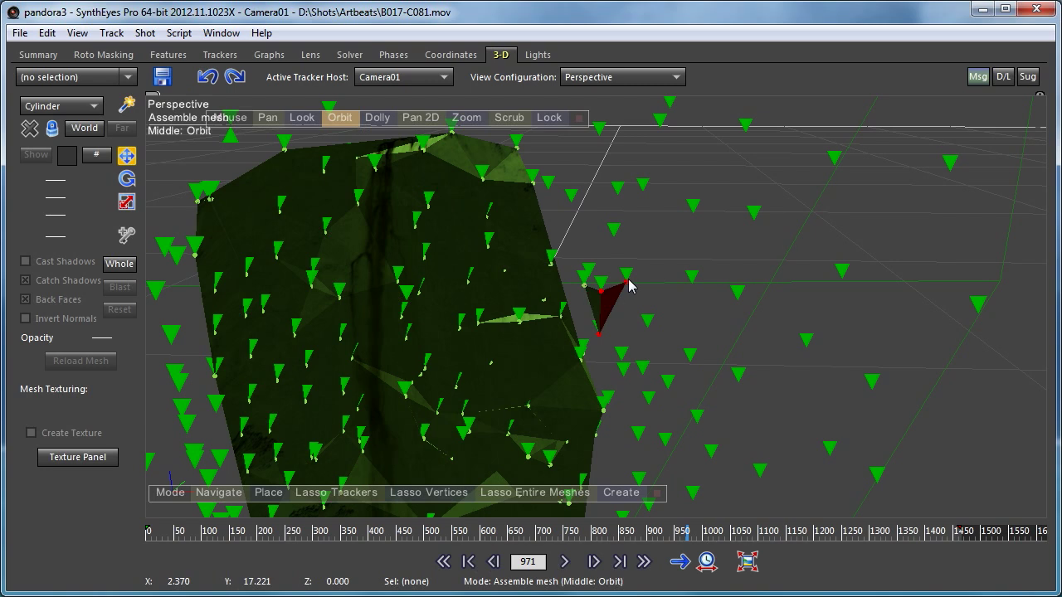
Extend the new strip downward with four more facets through the neighbouring trackers beside the waterfall mesh
{"action": "left_click", "coordinate": [648, 330]}
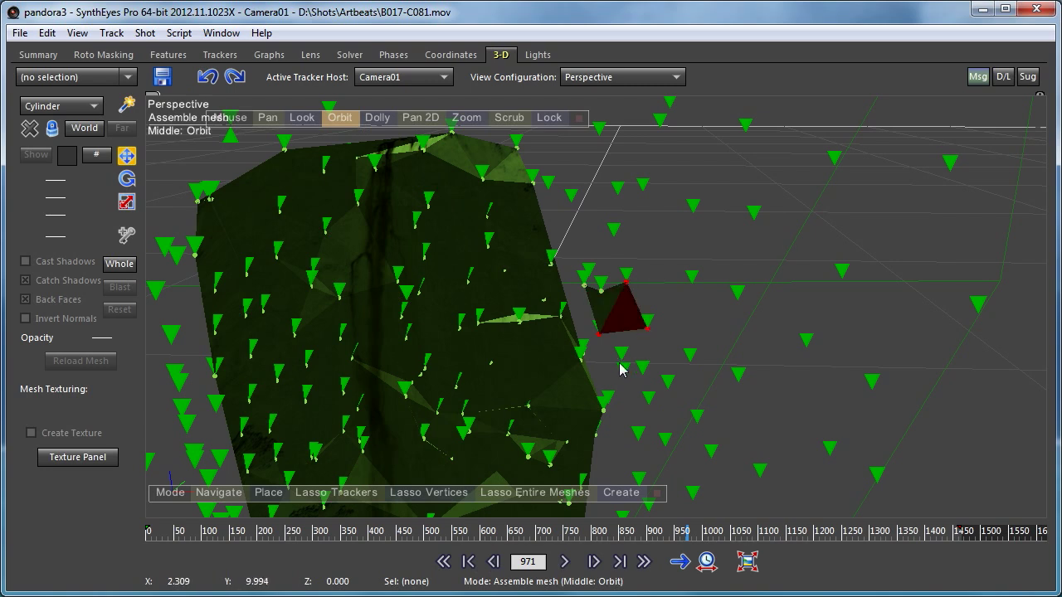
{"action": "left_click", "coordinate": [622, 357]}
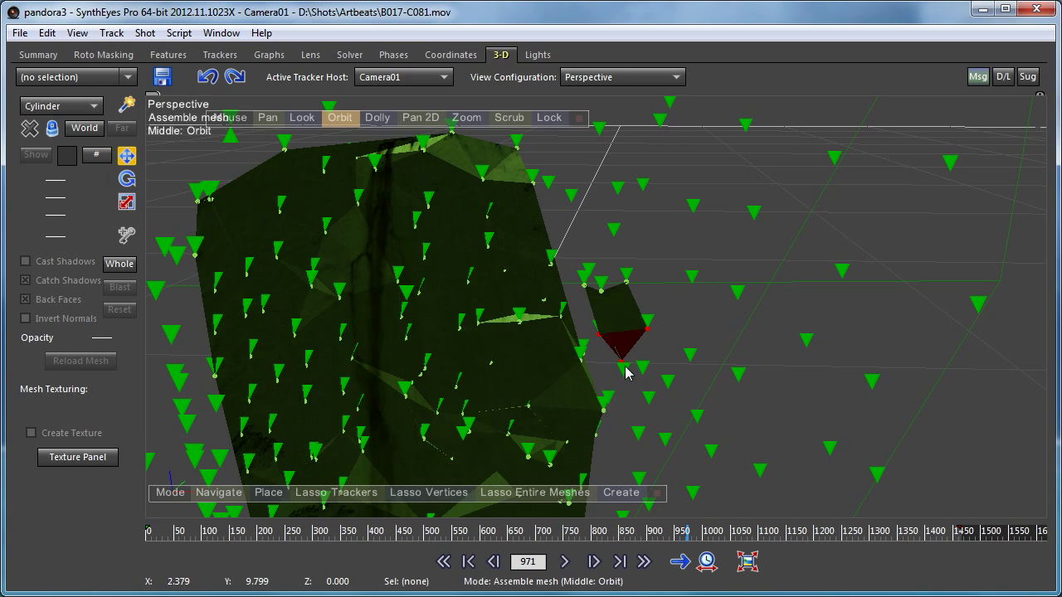
{"action": "left_click", "coordinate": [691, 362]}
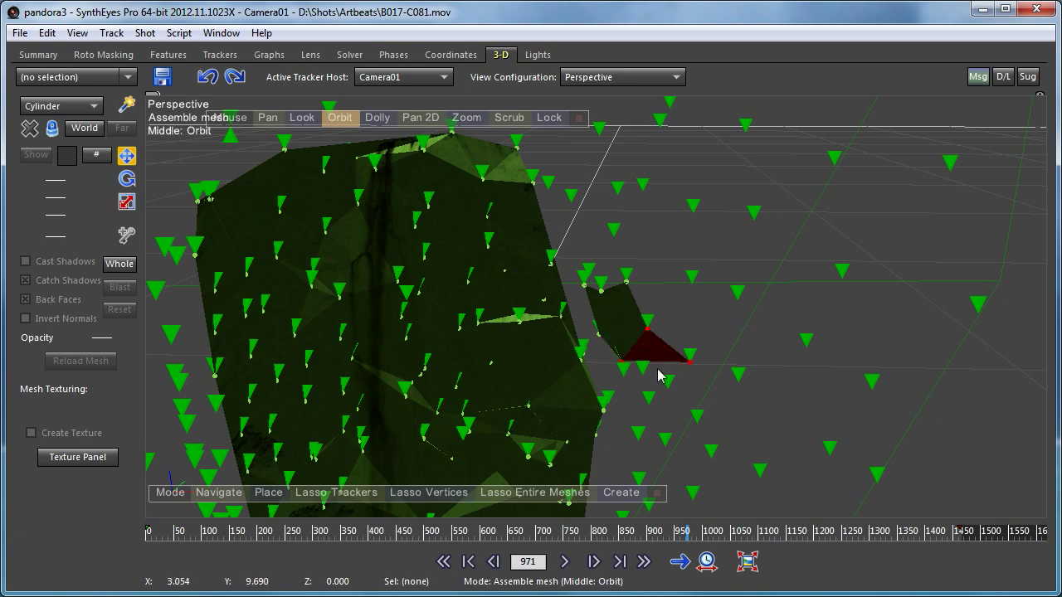
{"action": "left_click", "coordinate": [336, 118]}
{"action": "left_click_drag", "start_coordinate": [267, 218], "coordinate": [0, 124]}
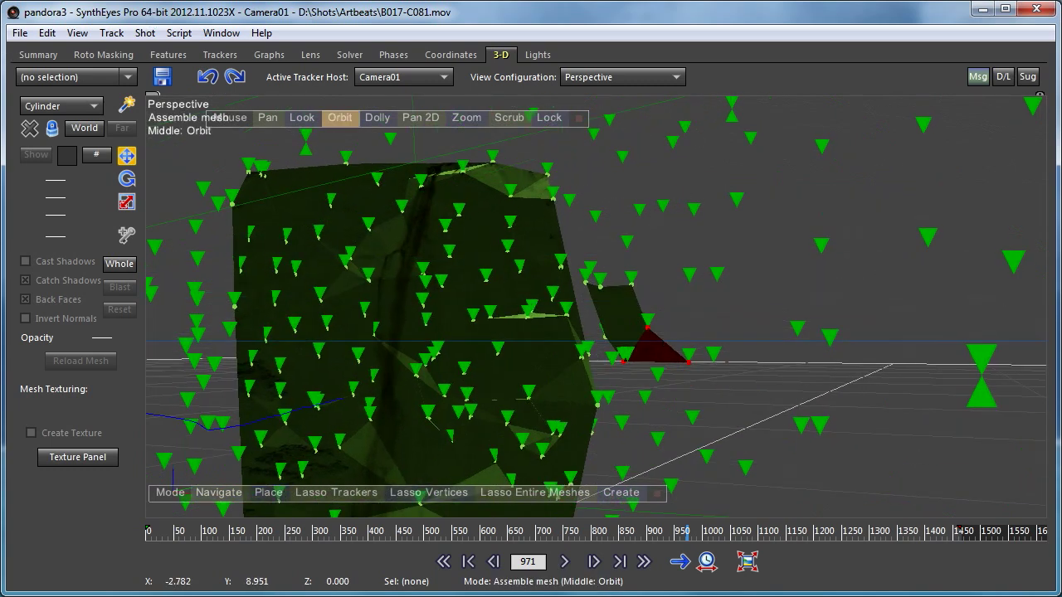
{"action": "left_click", "coordinate": [648, 404]}
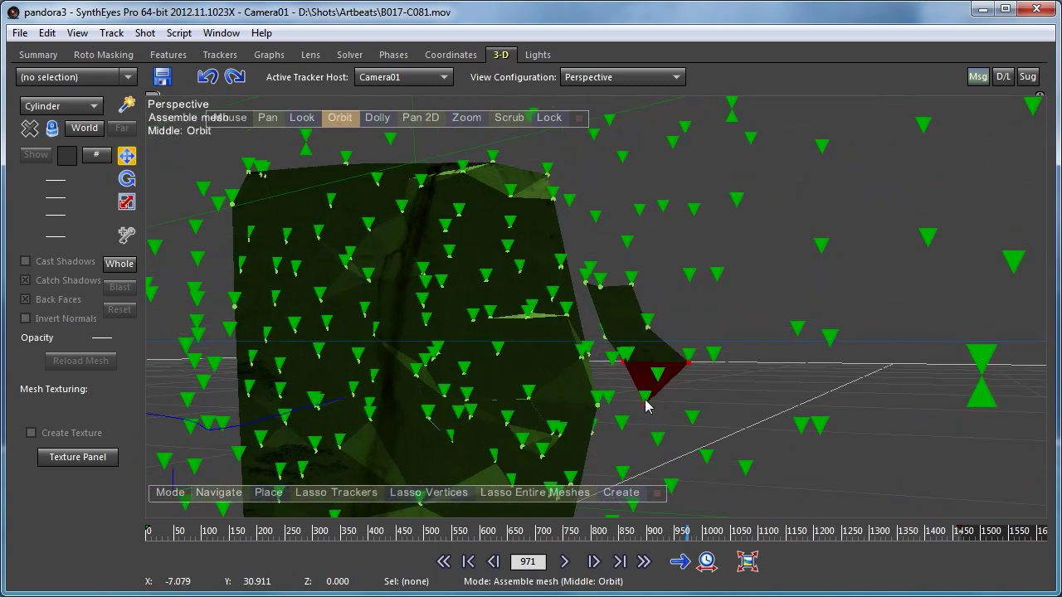
Join the lower end of the new strip to two vertices on the waterfall mesh's right edge with two facets
{"action": "left_click", "coordinate": [340, 117]}
{"action": "left_click_drag", "start_coordinate": [469, 194], "coordinate": [192, 146]}
{"action": "left_click", "coordinate": [341, 118]}
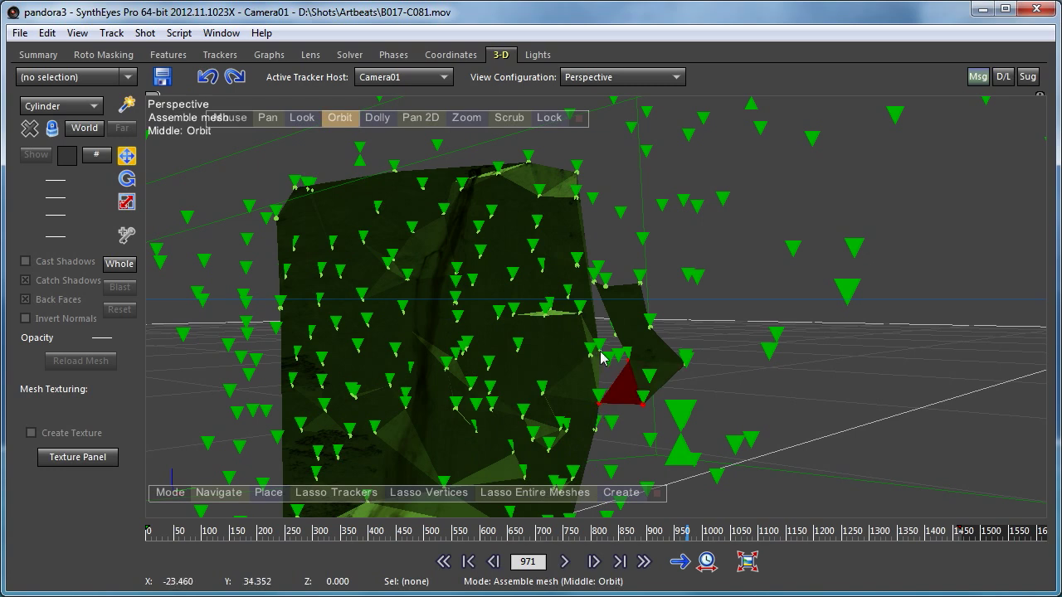
{"action": "left_click", "coordinate": [333, 121]}
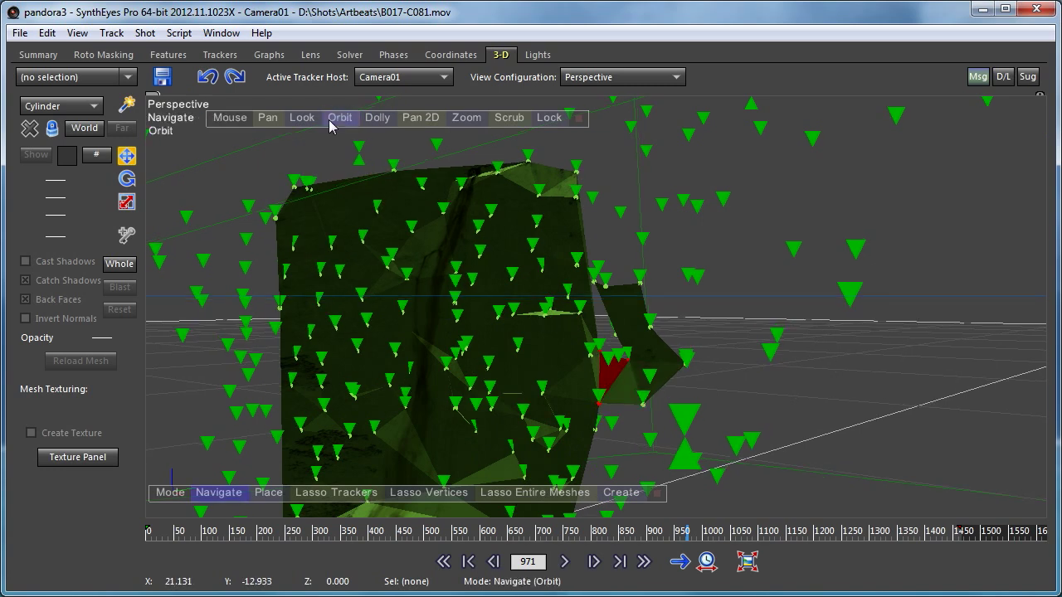
{"action": "left_click_drag", "start_coordinate": [344, 130], "coordinate": [749, 346]}
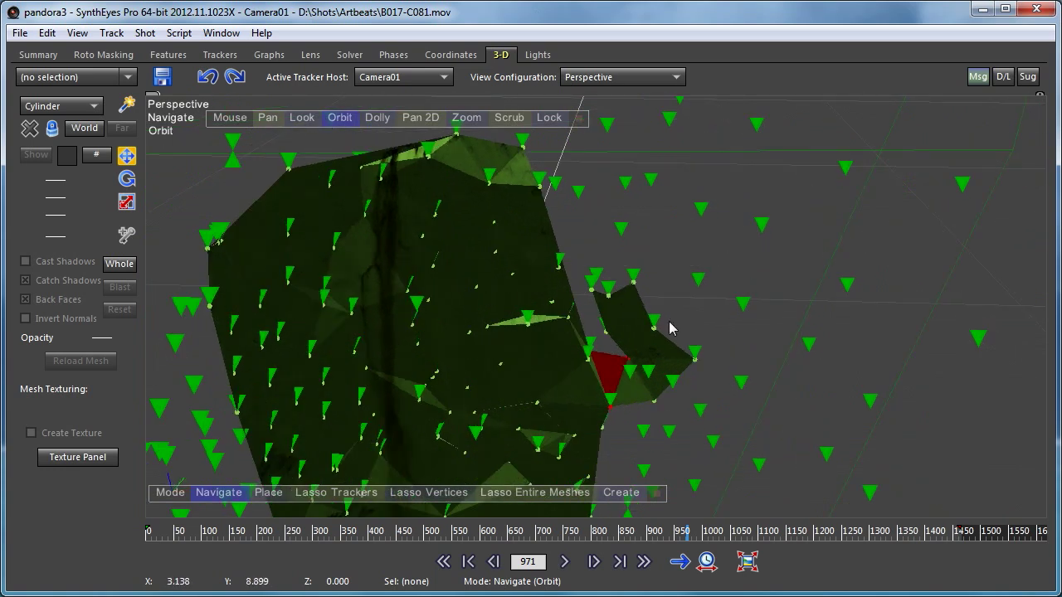
{"action": "key", "text": "d"}
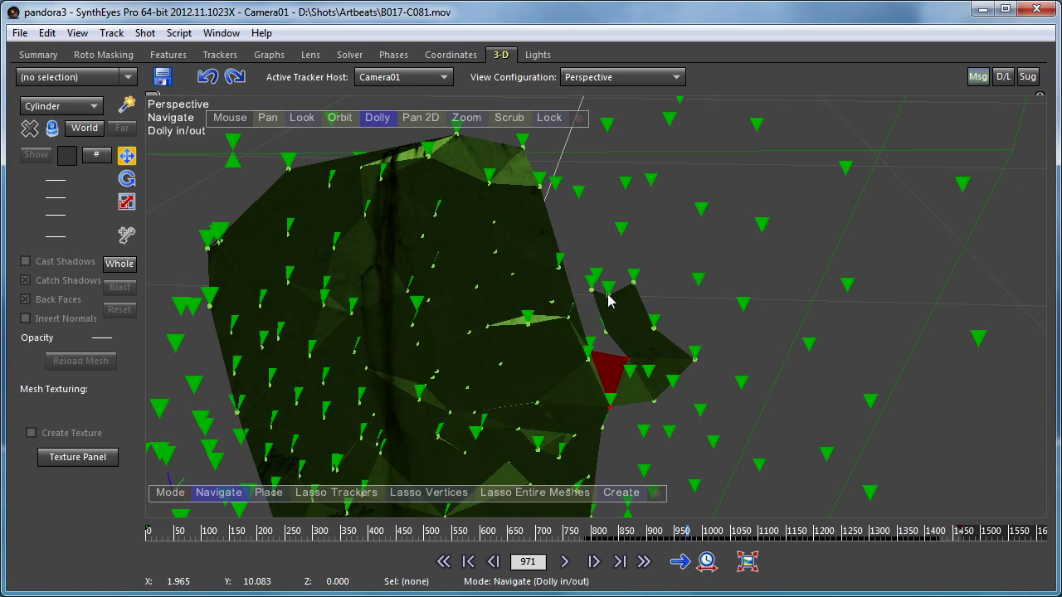
{"action": "left_click", "coordinate": [608, 292]}
{"action": "key", "text": "o"}
{"action": "key", "text": "d"}
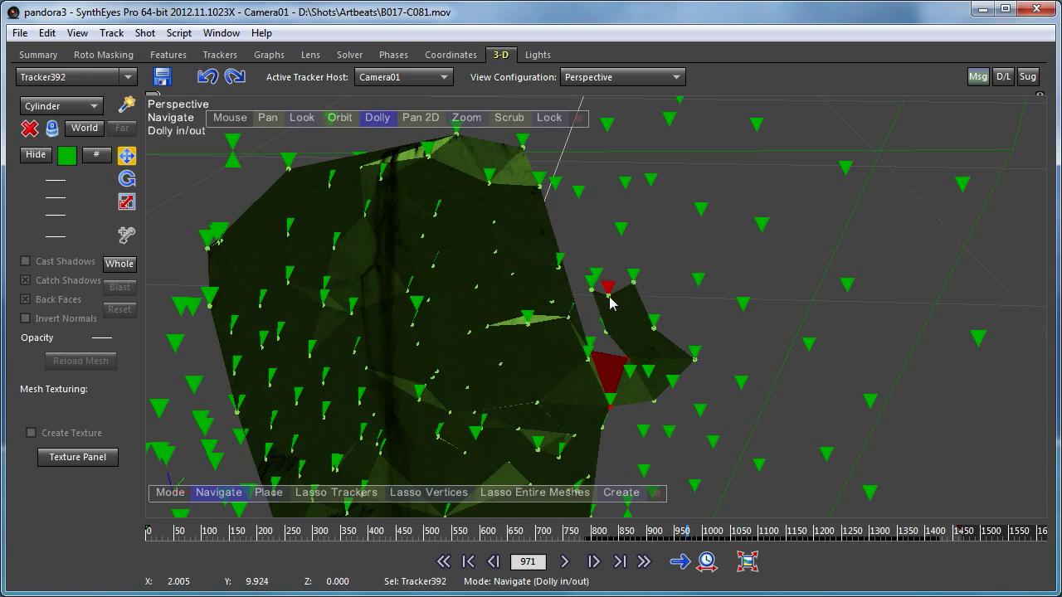
{"action": "key", "text": "o"}
{"action": "left_click_drag", "start_coordinate": [608, 302], "coordinate": [613, 302]}
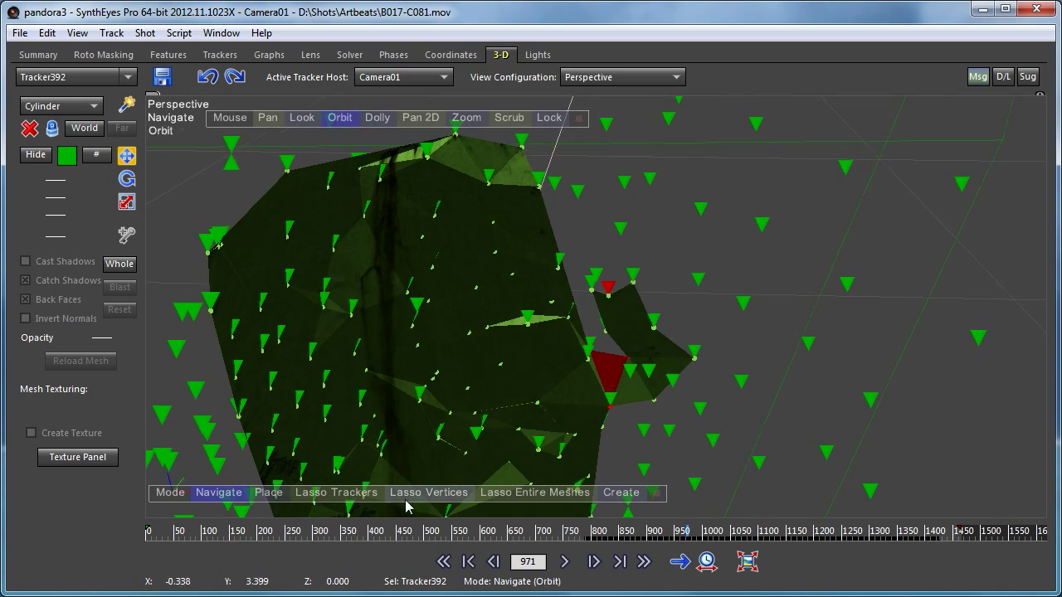
Resume Assemble Mesh and extend the strip upward with four facets through the trackers beside the waterfall mesh's upper right edge
{"action": "right_click", "coordinate": [260, 155]}
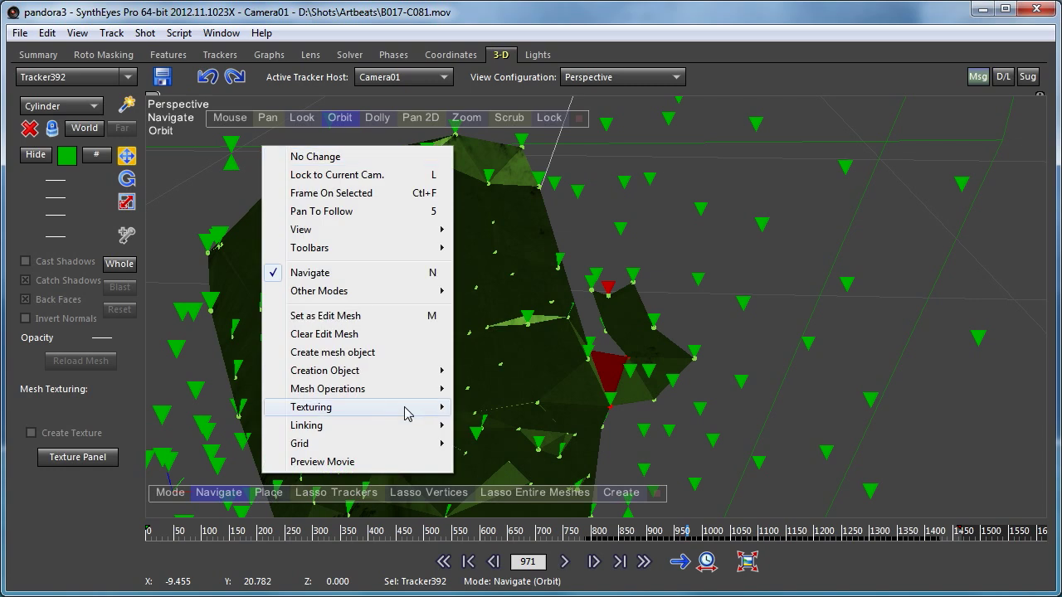
{"action": "mouse_move", "coordinate": [415, 375]}
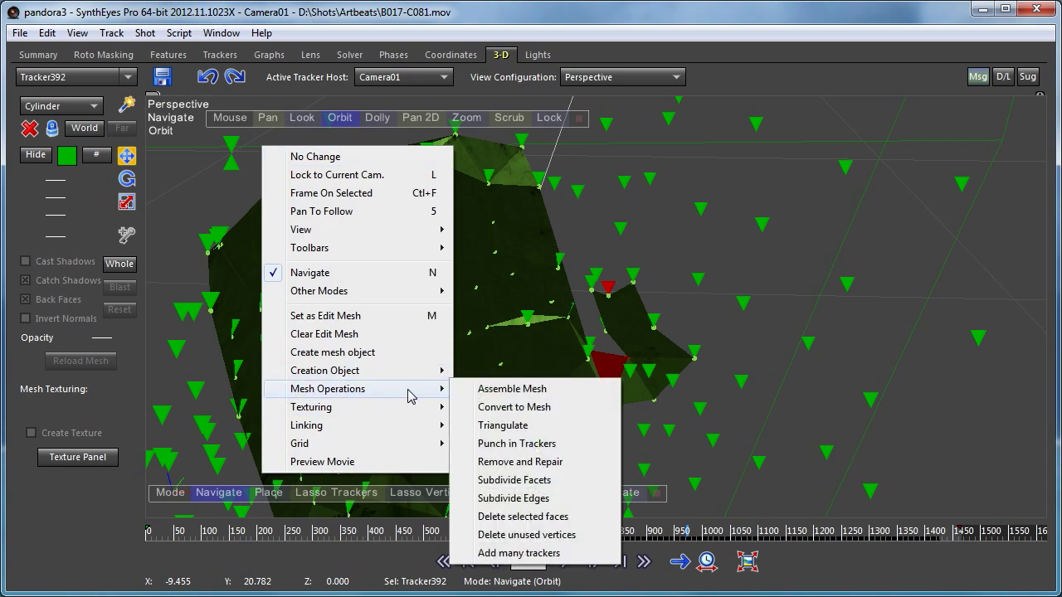
{"action": "left_click", "coordinate": [550, 388]}
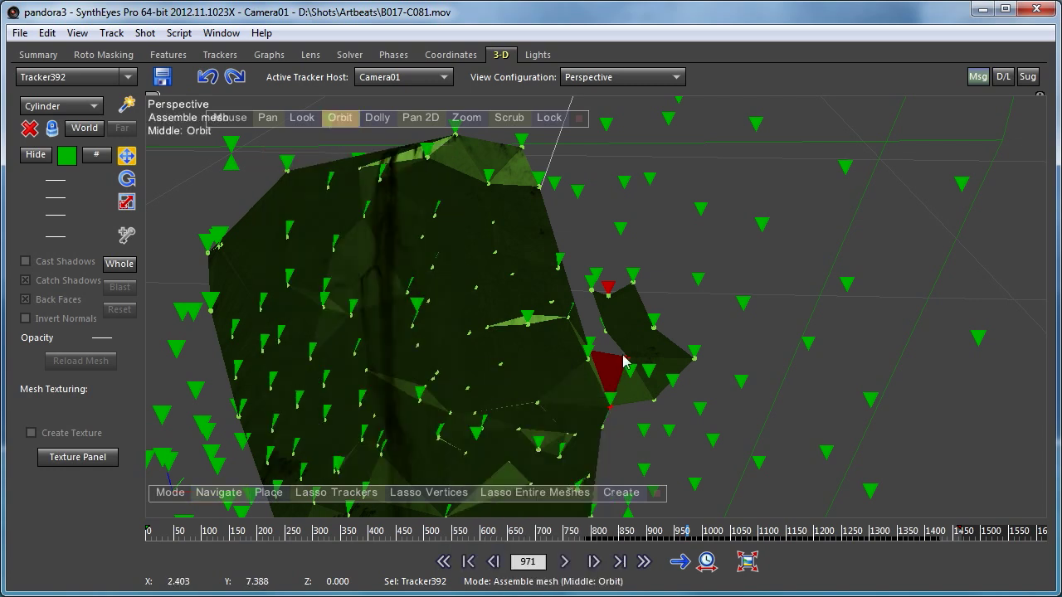
{"action": "left_click", "coordinate": [610, 298]}
{"action": "key", "text": "o"}
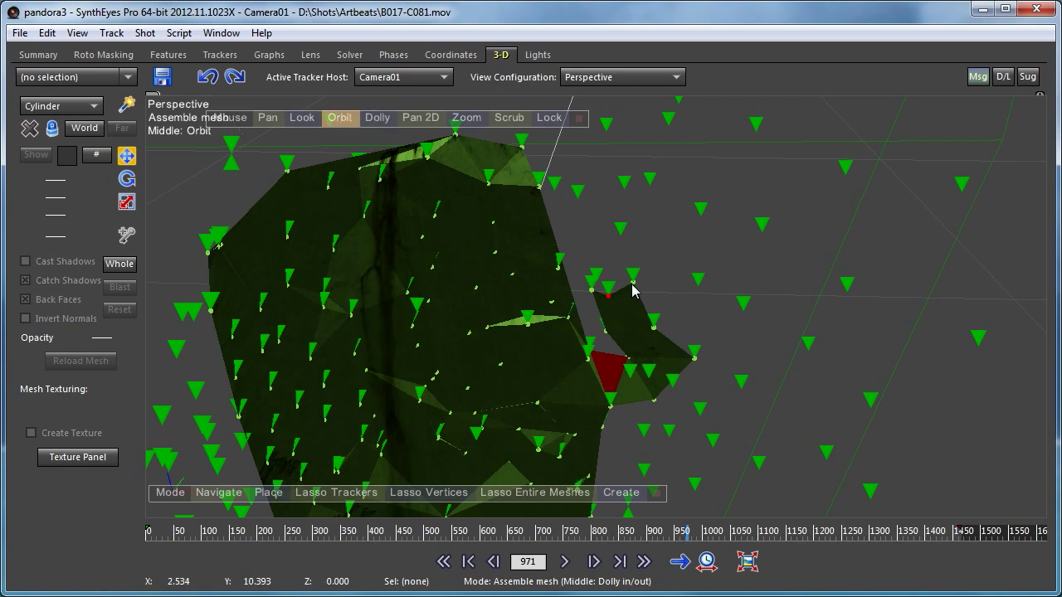
{"action": "left_click", "coordinate": [633, 284]}
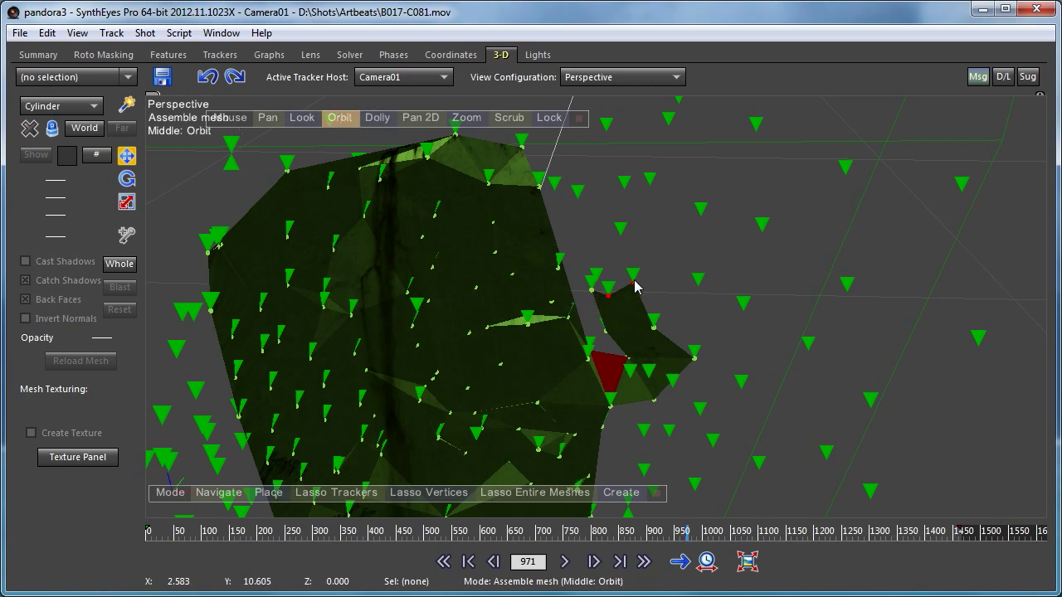
{"action": "left_click", "coordinate": [620, 237]}
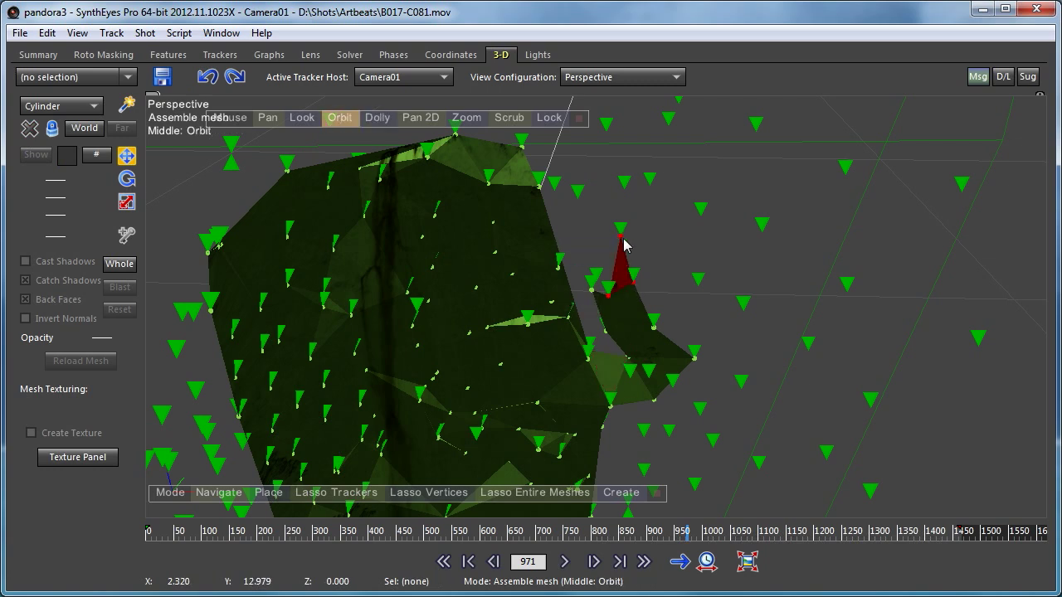
{"action": "left_click", "coordinate": [593, 293]}
{"action": "left_click", "coordinate": [579, 202]}
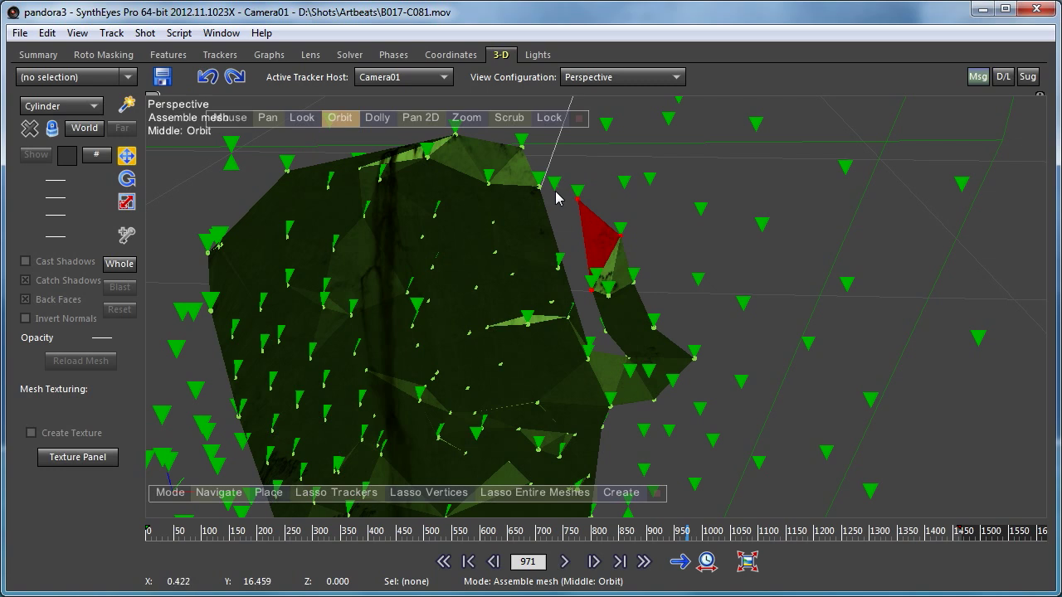
{"action": "left_click", "coordinate": [554, 190]}
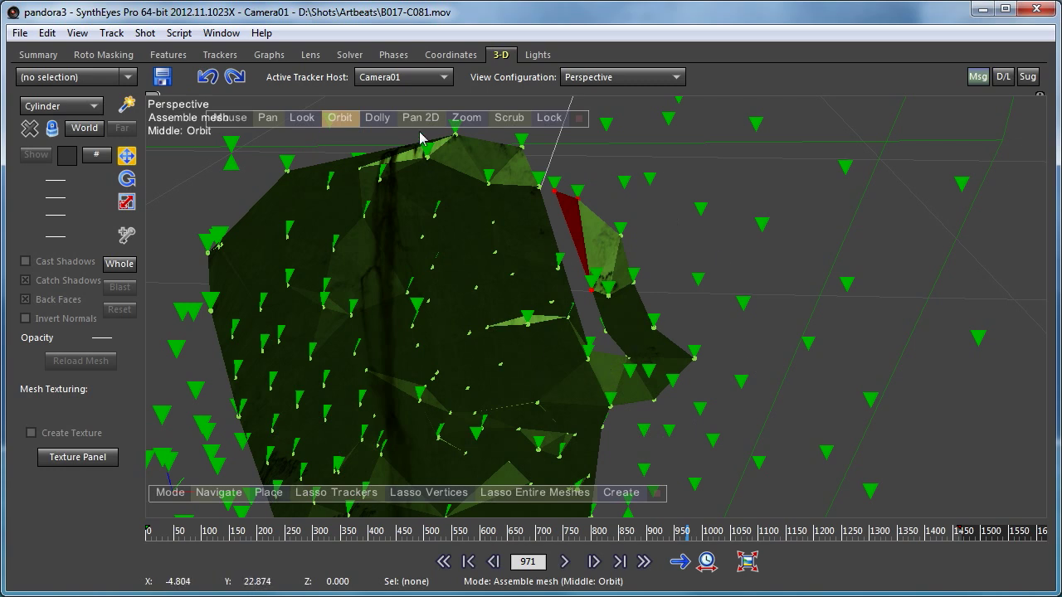
Lock the view to Camera01, then clear the edit mesh and scrub to frame 1149 to check the mesh against the footage
{"action": "left_click", "coordinate": [549, 117]}
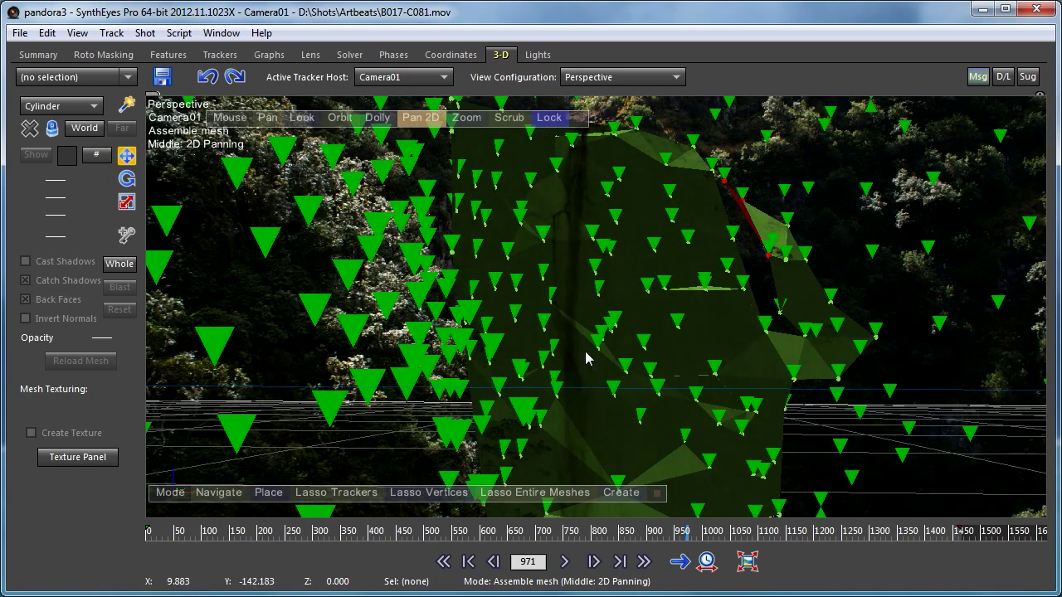
{"action": "right_click", "coordinate": [184, 166]}
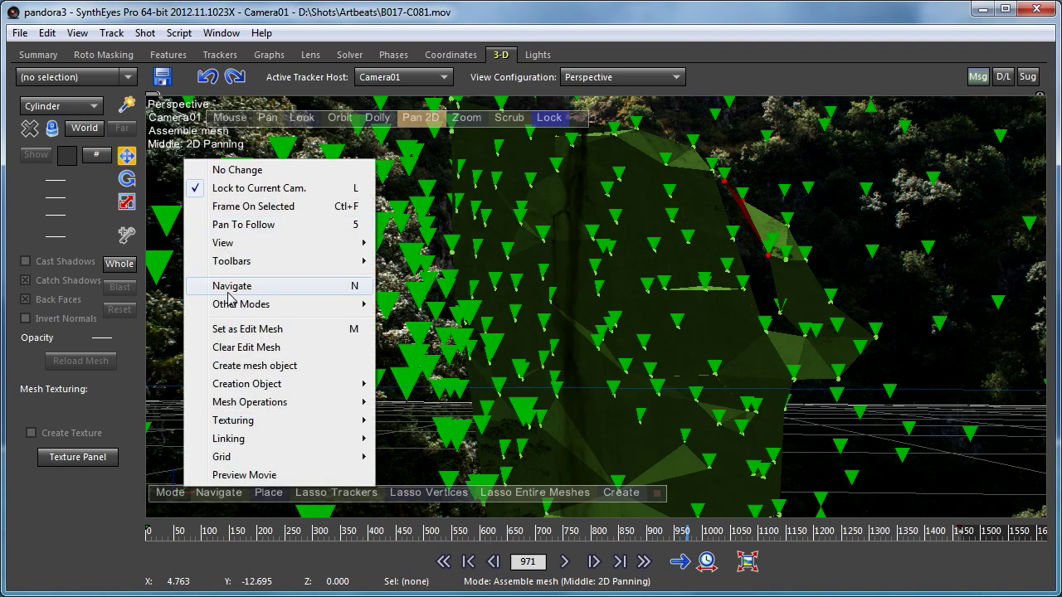
{"action": "left_click", "coordinate": [266, 340]}
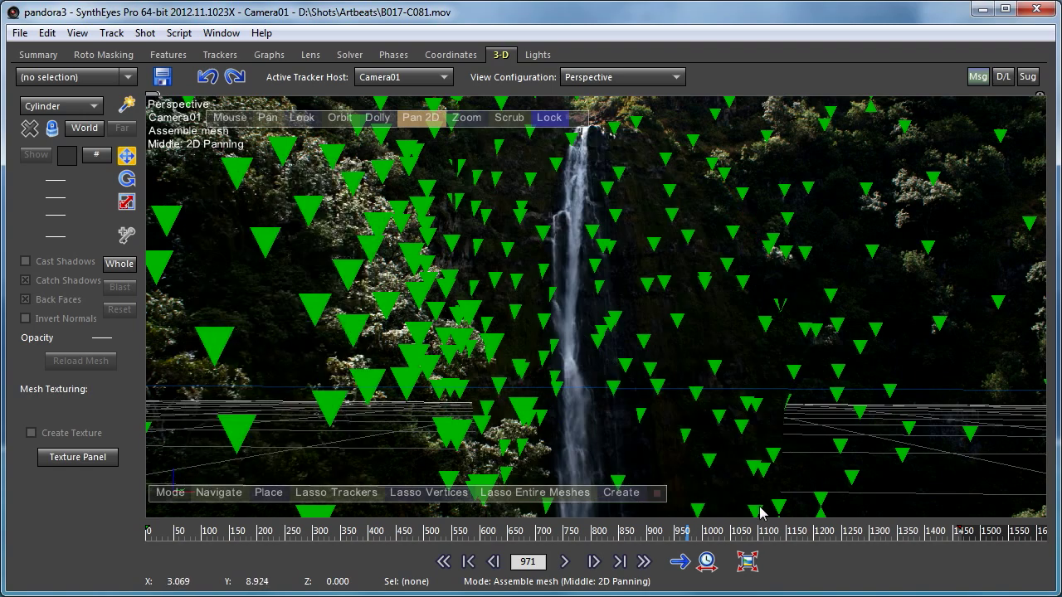
{"action": "mouse_move", "coordinate": [378, 535]}
{"action": "left_mouse_down"}
{"action": "mouse_move", "coordinate": [960, 536]}
{"action": "mouse_move", "coordinate": [742, 536]}
{"action": "mouse_move", "coordinate": [786, 536]}
{"action": "left_mouse_up"}
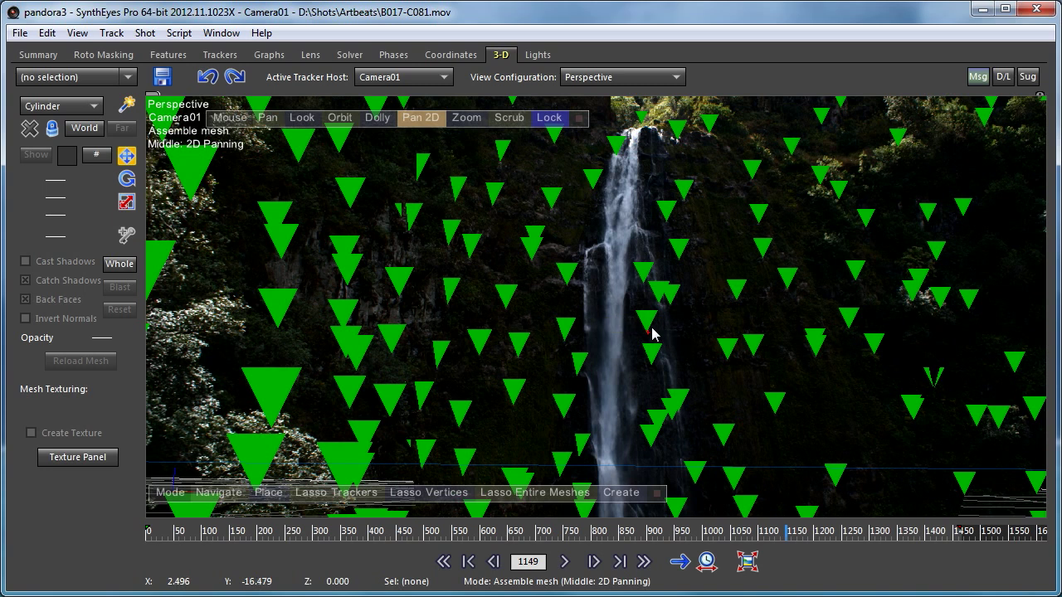
Set the perspective view's grid to Ceiling Grid
{"action": "right_click", "coordinate": [277, 161]}
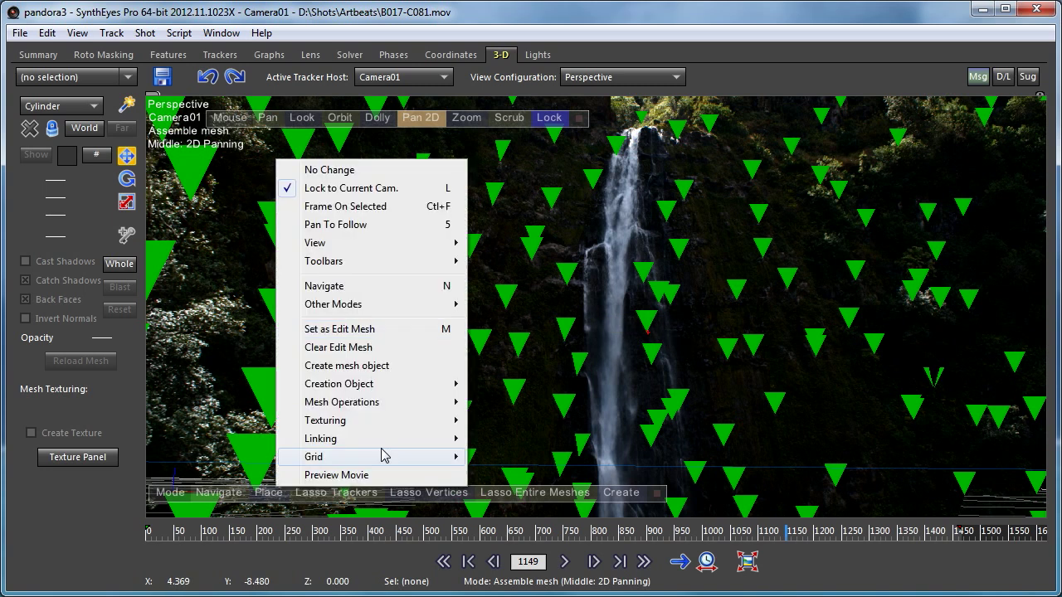
{"action": "mouse_move", "coordinate": [390, 459]}
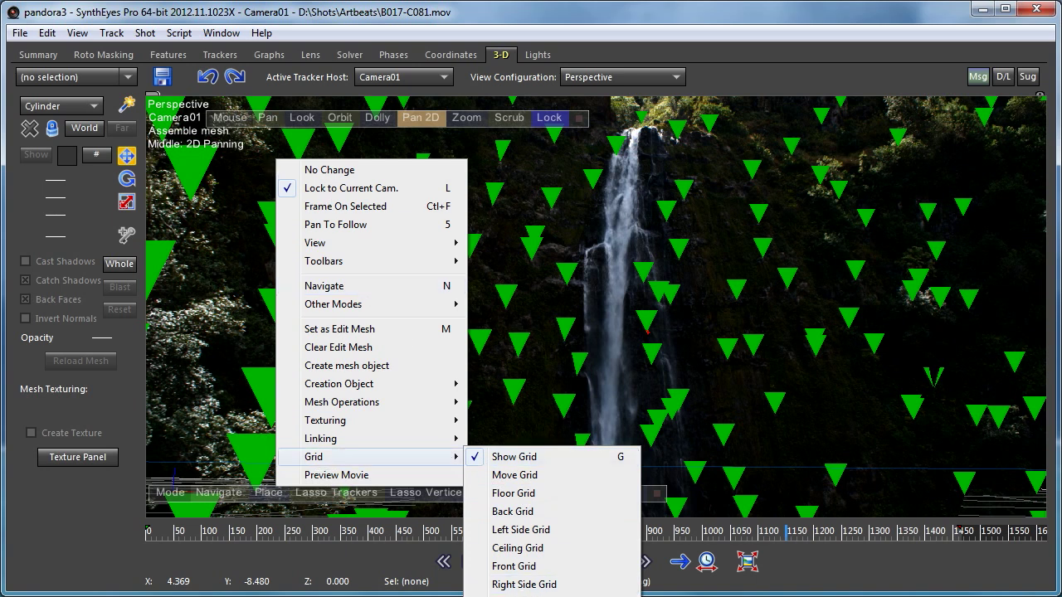
{"action": "left_click", "coordinate": [517, 547]}
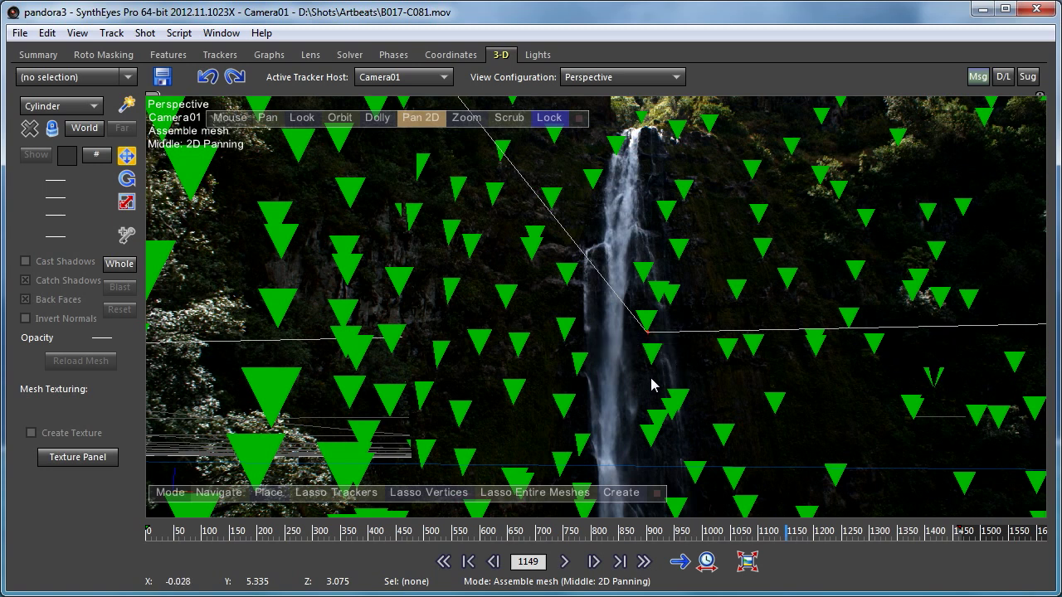
Unlock the view from Camera01 and create a cone about 0.245 wide and 0.441 high just beside the waterfall
{"action": "left_click", "coordinate": [549, 117]}
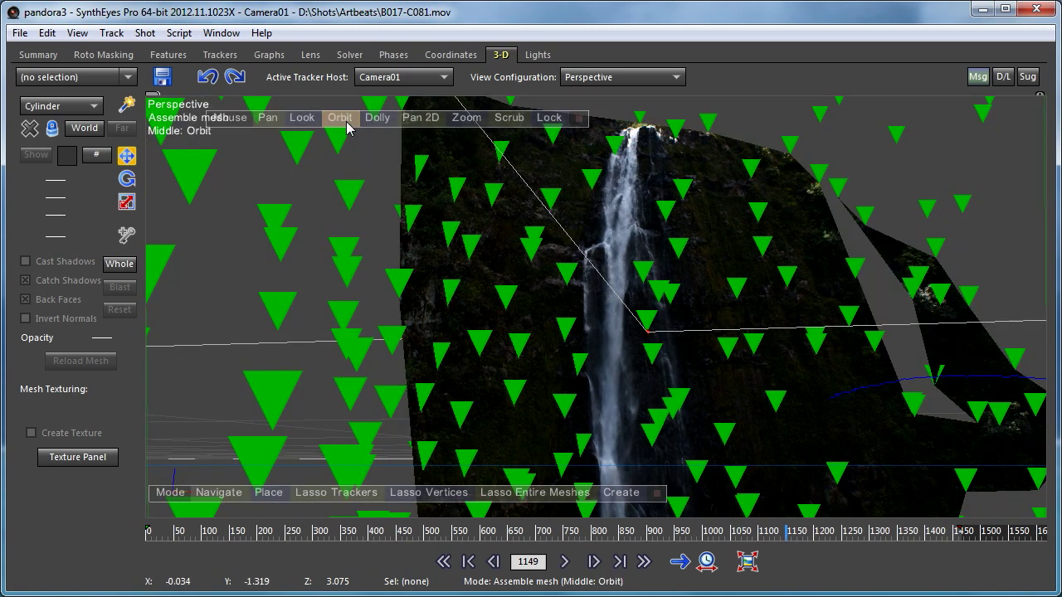
{"action": "left_click", "coordinate": [219, 492]}
{"action": "left_click_drag", "start_coordinate": [249, 447], "coordinate": [191, 457]}
{"action": "left_click", "coordinate": [219, 492]}
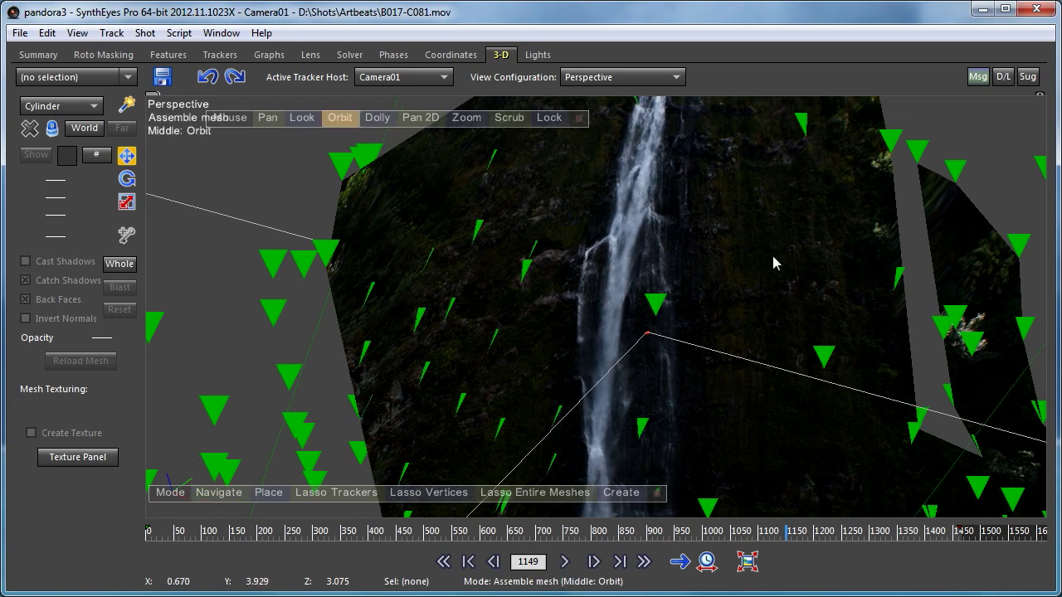
{"action": "right_click", "coordinate": [674, 359]}
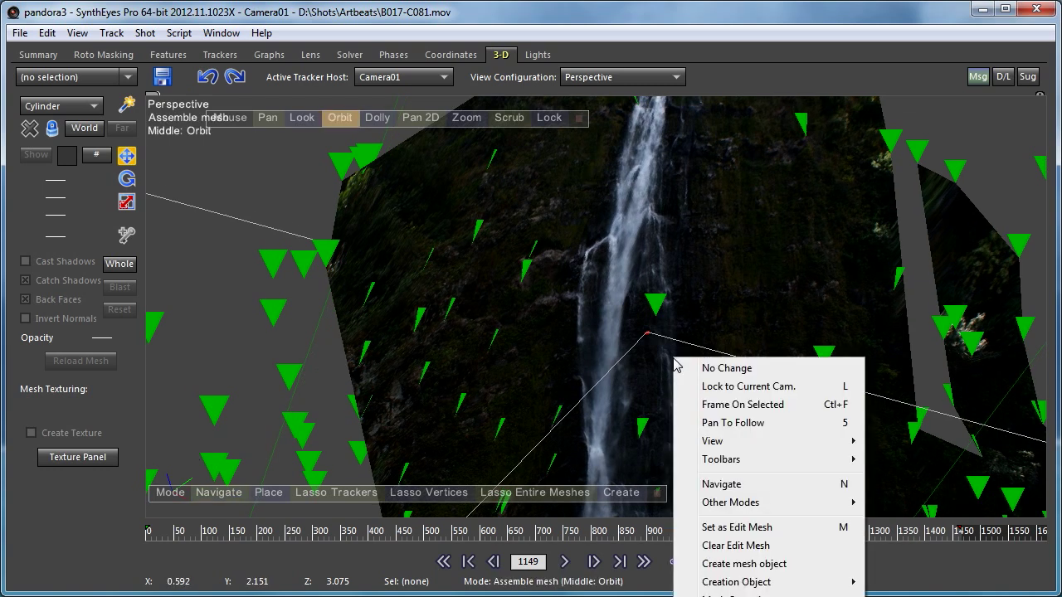
{"action": "mouse_move", "coordinate": [804, 589]}
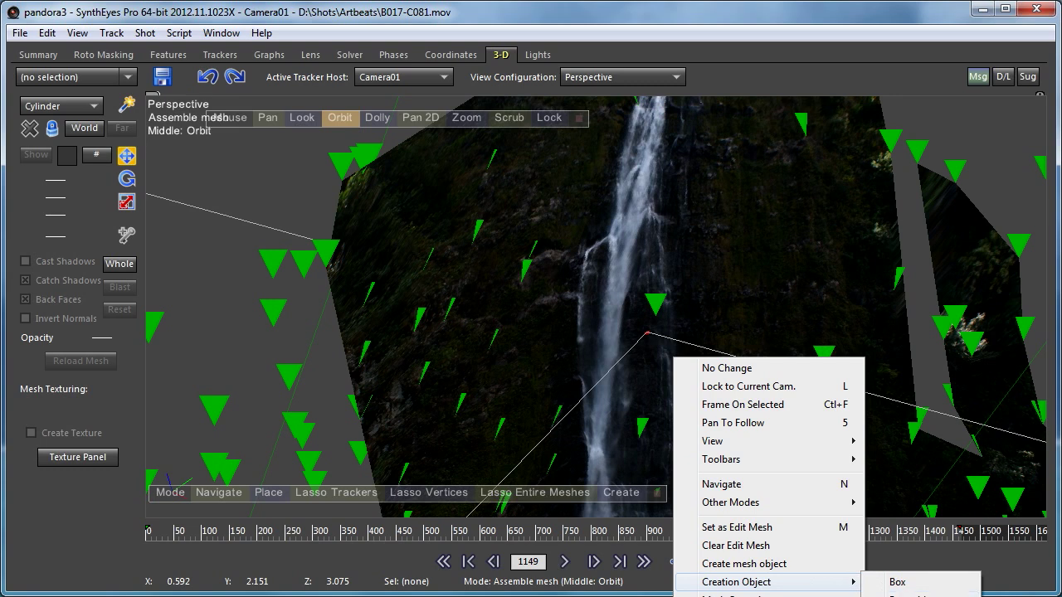
{"action": "left_click", "coordinate": [897, 596]}
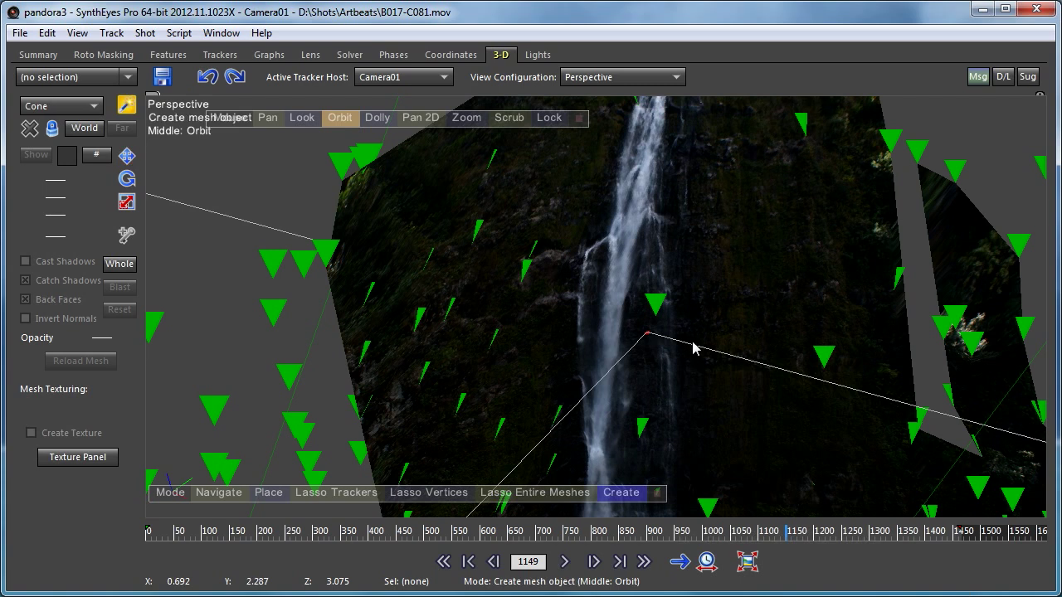
{"action": "left_click_drag", "start_coordinate": [728, 393], "coordinate": [771, 322]}
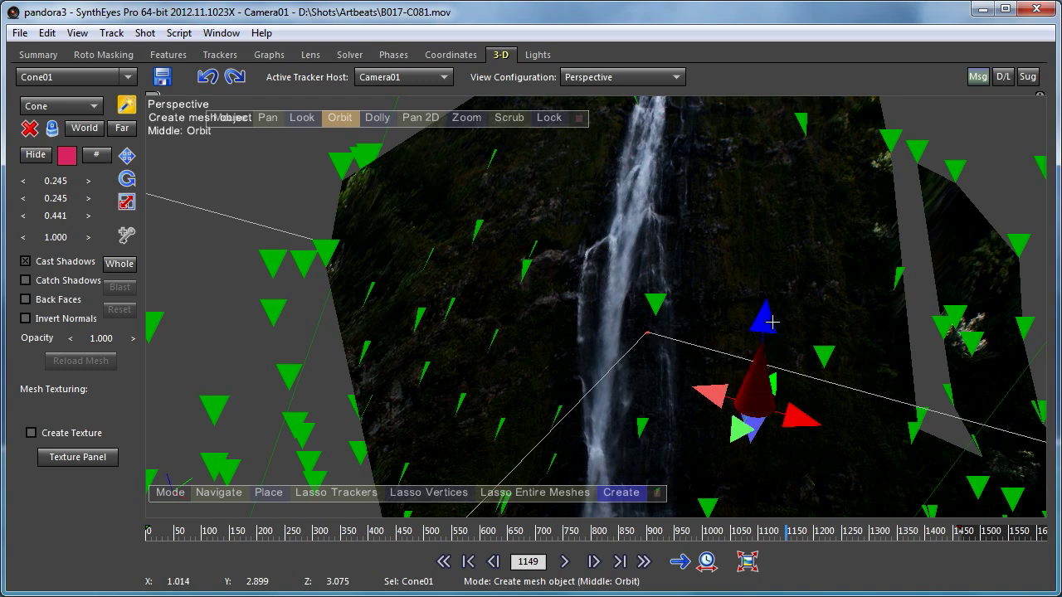
Tip the cone onto its side and slide it across to the waterfall's left edge, lining it up through Camera01
{"action": "left_click_drag", "start_coordinate": [738, 430], "coordinate": [578, 541], "text": "ctrl"}
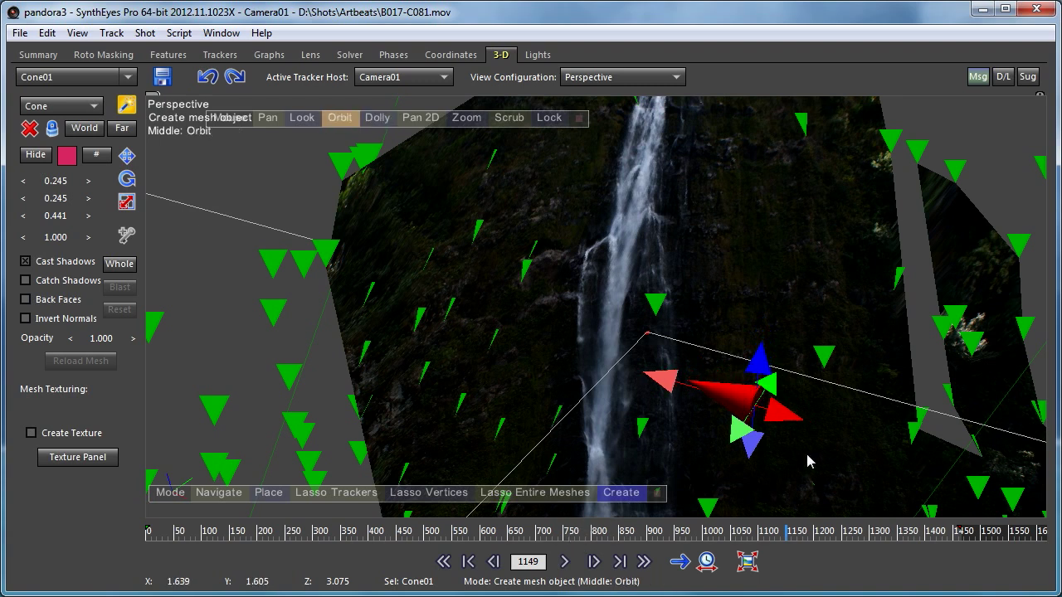
{"action": "left_click_drag", "start_coordinate": [790, 421], "coordinate": [584, 356]}
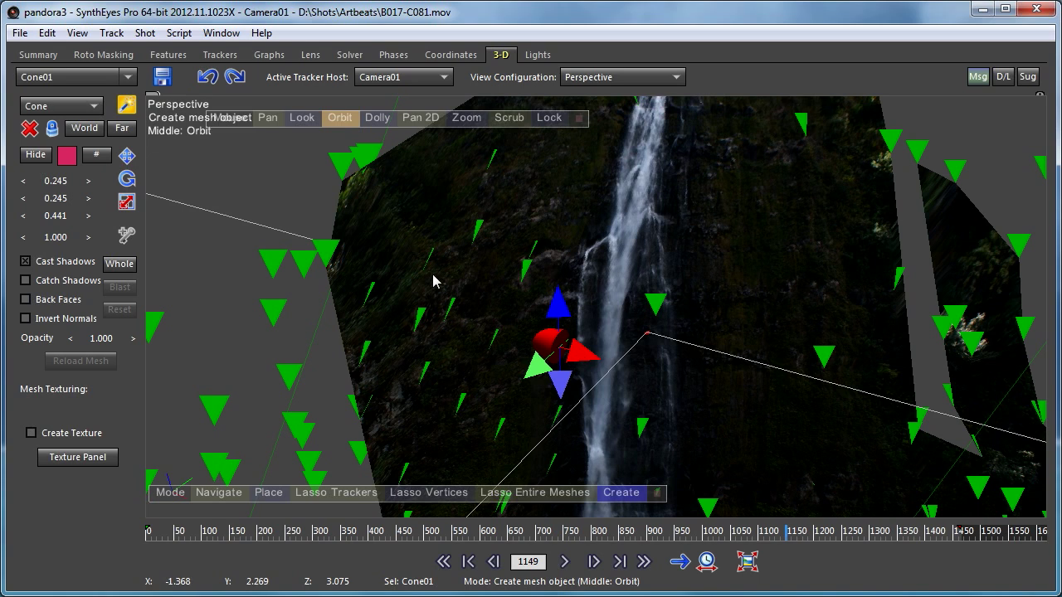
{"action": "left_click", "coordinate": [548, 117]}
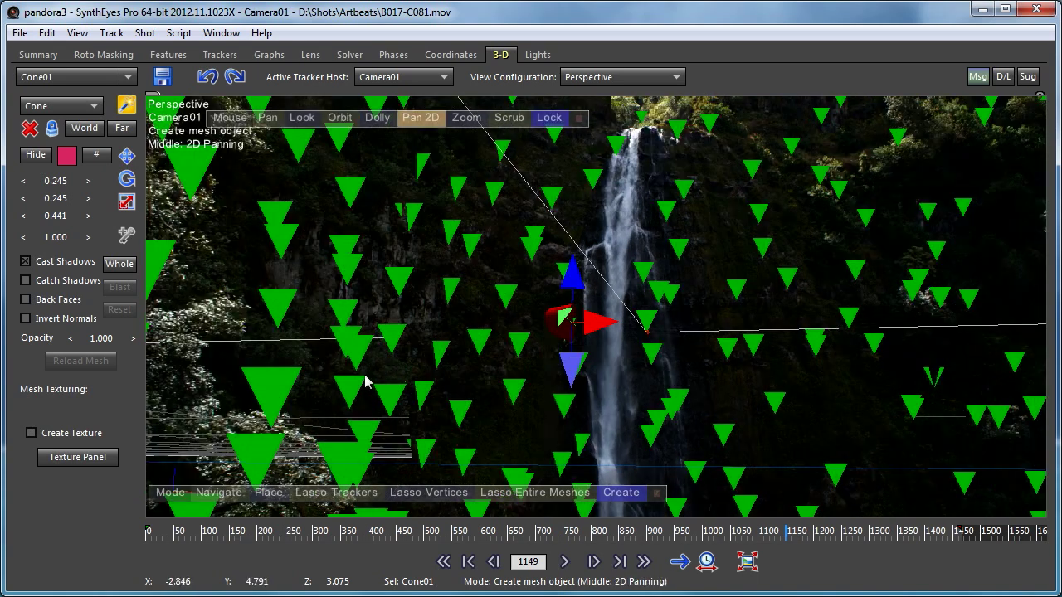
{"action": "mouse_move", "coordinate": [600, 321]}
{"action": "left_mouse_down"}
{"action": "mouse_move", "coordinate": [813, 332]}
{"action": "mouse_move", "coordinate": [556, 338]}
{"action": "mouse_move", "coordinate": [600, 337]}
{"action": "left_mouse_up"}
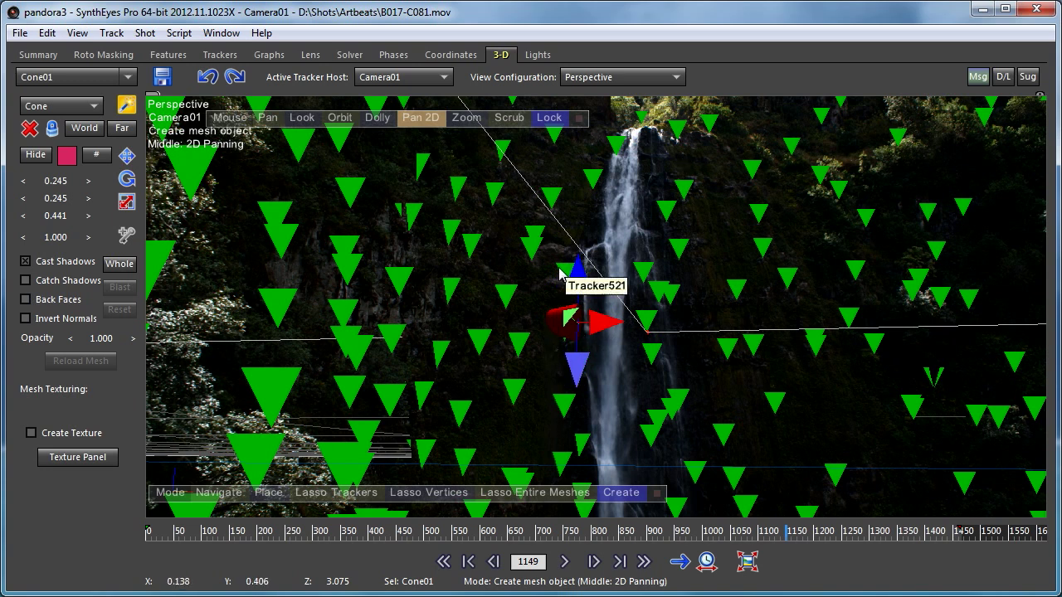
Turn the cone end-on to Camera01 and position and tilt it over the middle of the waterfall
{"action": "left_click_drag", "start_coordinate": [577, 285], "coordinate": [394, 596]}
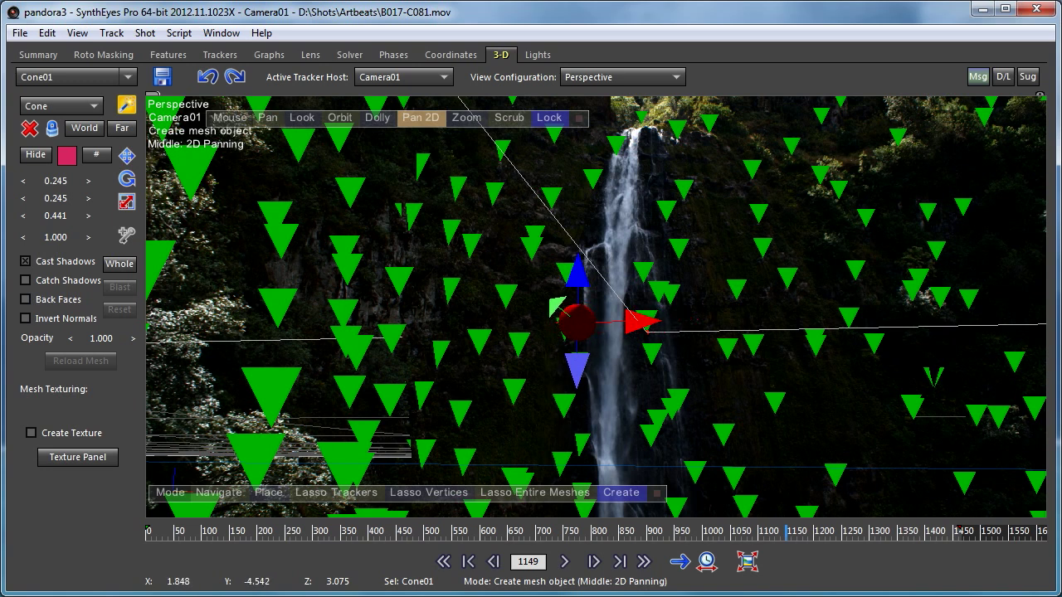
{"action": "left_click_drag", "start_coordinate": [637, 321], "coordinate": [673, 322]}
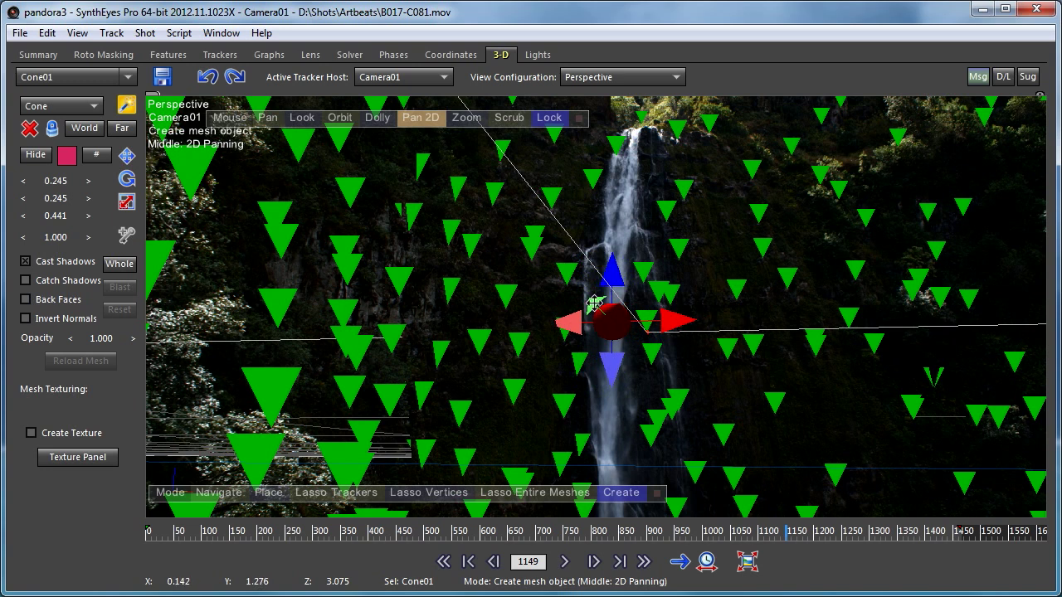
{"action": "left_click_drag", "start_coordinate": [595, 304], "coordinate": [577, 382]}
{"action": "left_click_drag", "start_coordinate": [684, 336], "coordinate": [669, 332]}
{"action": "left_click_drag", "start_coordinate": [590, 320], "coordinate": [607, 297]}
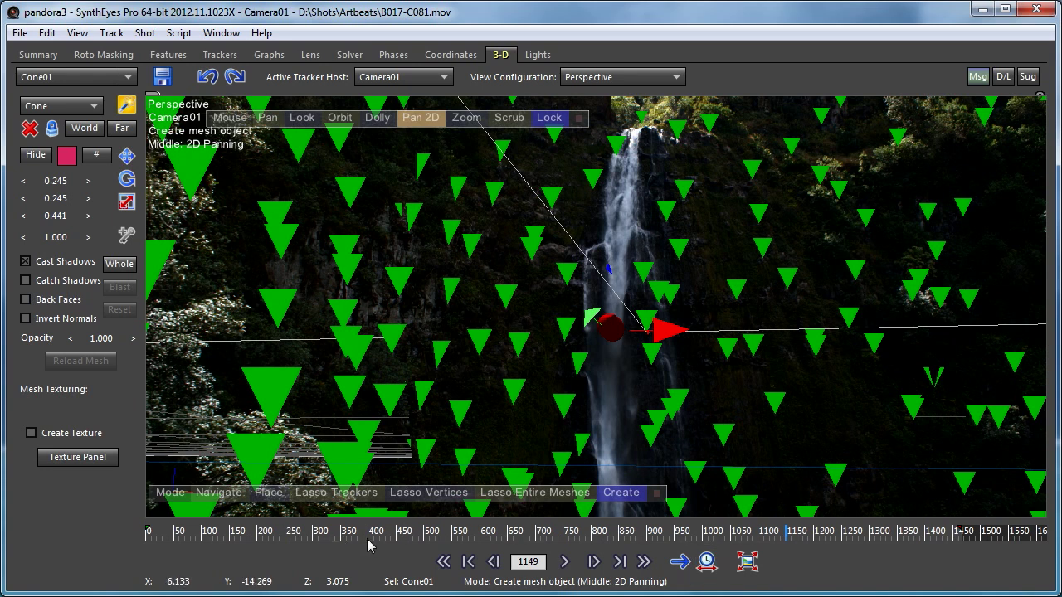
Examine the cone and meshes around the scene from an unlocked orbiting view at frames 22, 377, 526 and 973
{"action": "left_click_drag", "start_coordinate": [350, 544], "coordinate": [162, 533]}
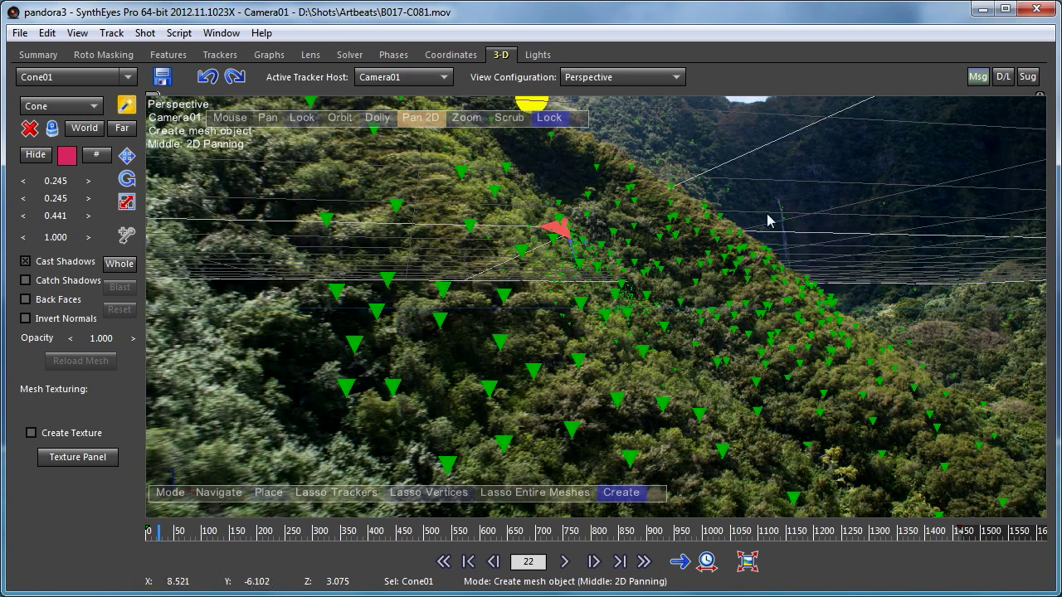
{"action": "left_click", "coordinate": [550, 117]}
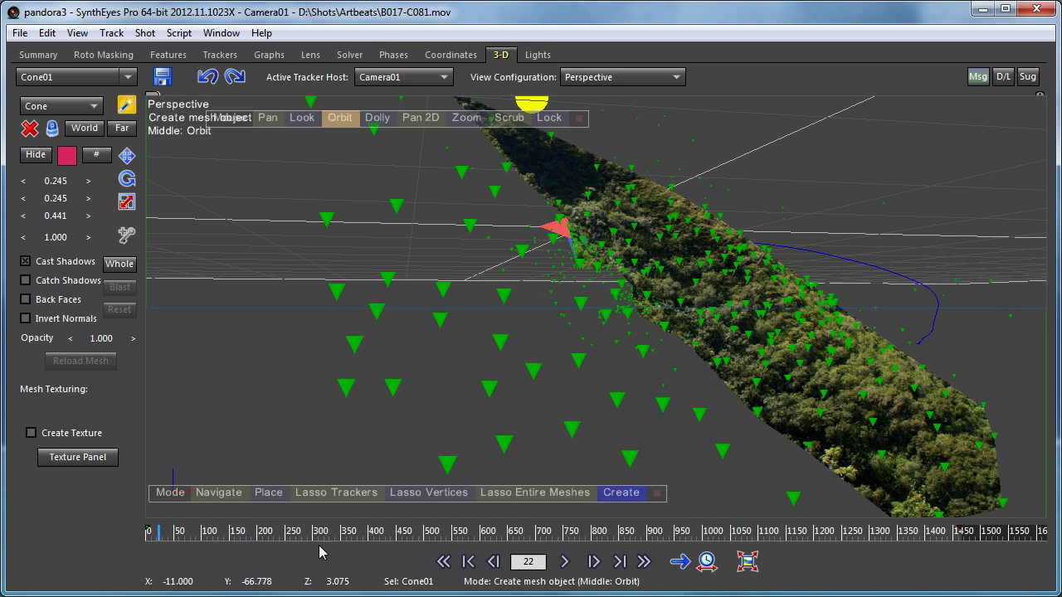
{"action": "left_click_drag", "start_coordinate": [268, 539], "coordinate": [356, 554]}
{"action": "left_click_drag", "start_coordinate": [348, 125], "coordinate": [194, 184]}
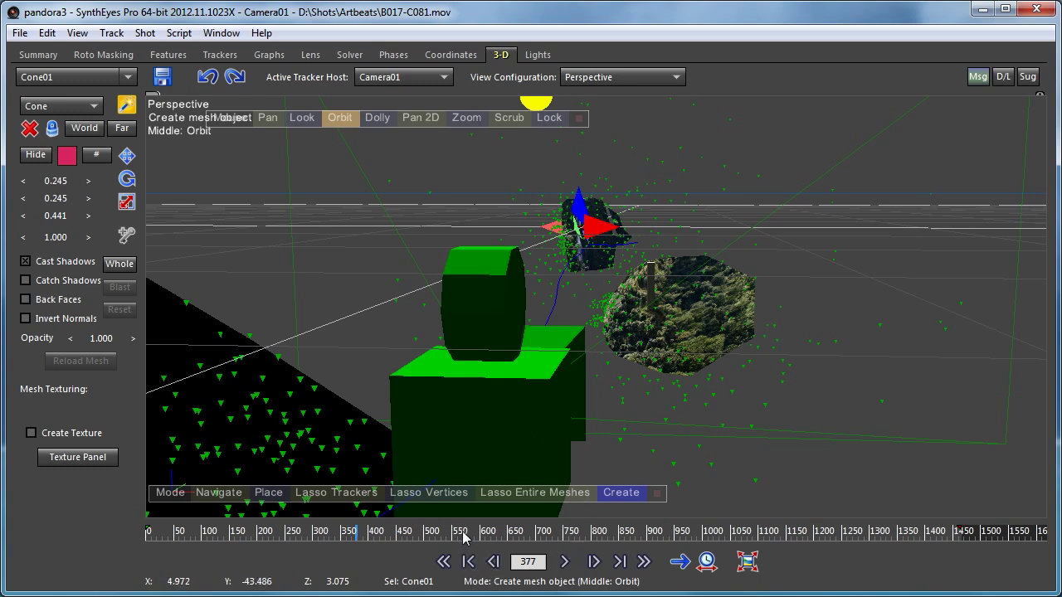
{"action": "left_click_drag", "start_coordinate": [389, 539], "coordinate": [438, 535]}
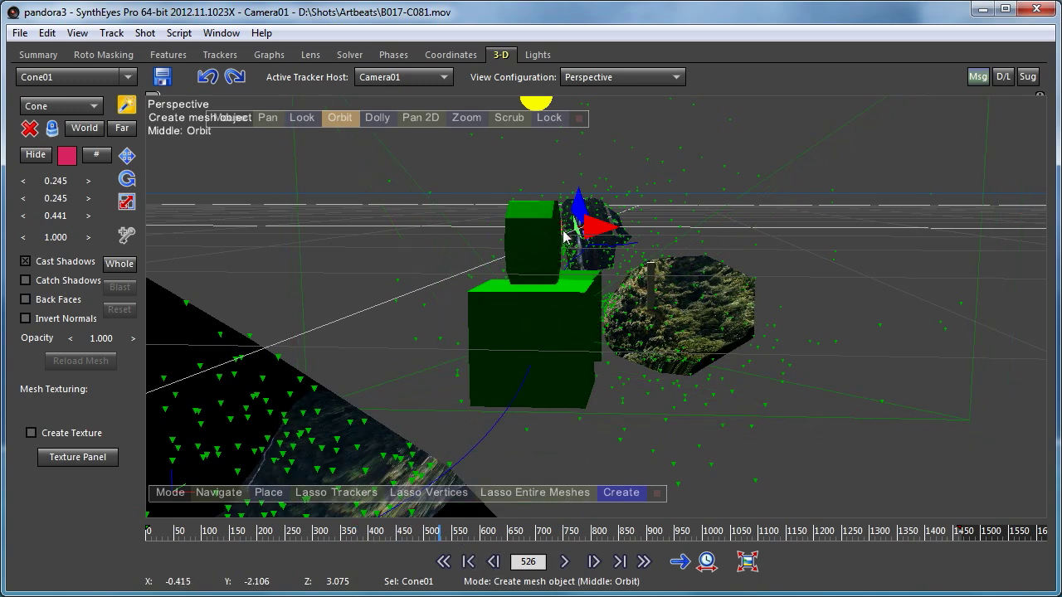
{"action": "scroll", "coordinate": [505, 210], "scroll_direction": "up", "scroll_amount": 8}
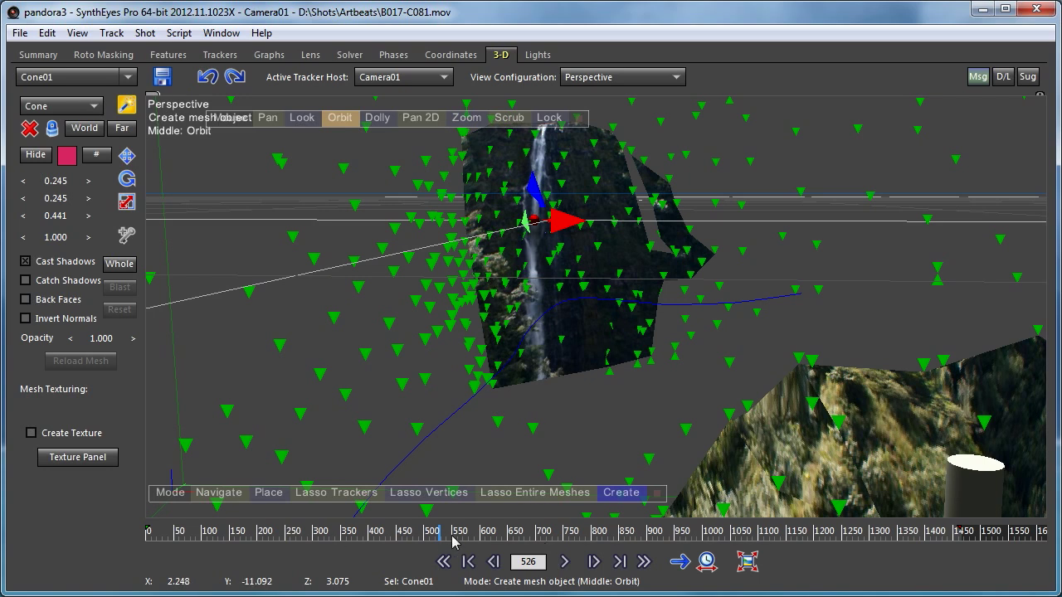
{"action": "left_click_drag", "start_coordinate": [343, 124], "coordinate": [99, 240]}
{"action": "left_click_drag", "start_coordinate": [442, 532], "coordinate": [686, 532]}
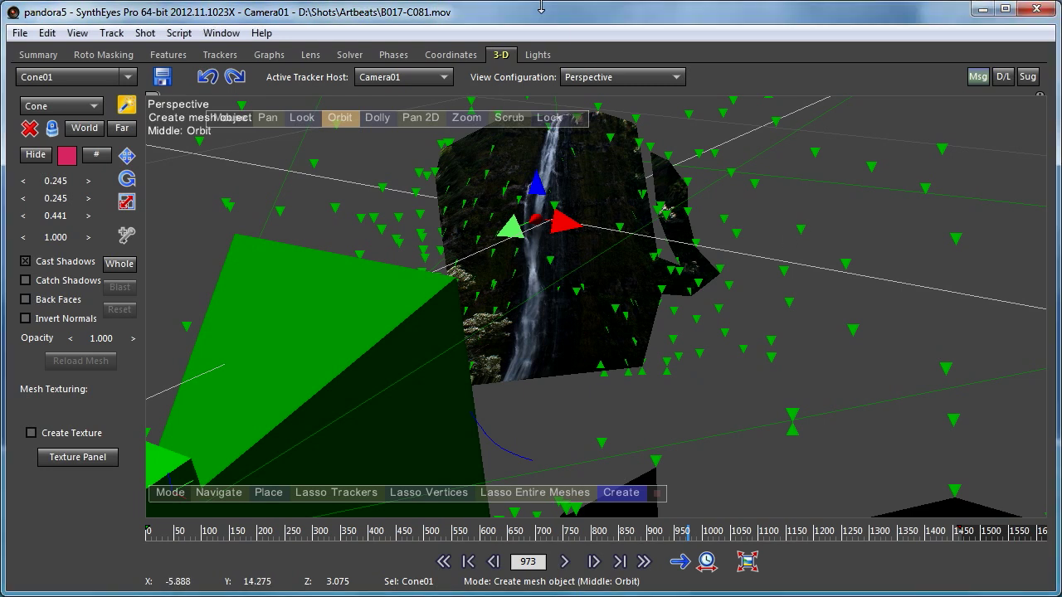
Deselect the cone and activate Move Grid in the Camera01-locked view at frame 1465
{"action": "left_click", "coordinate": [582, 285]}
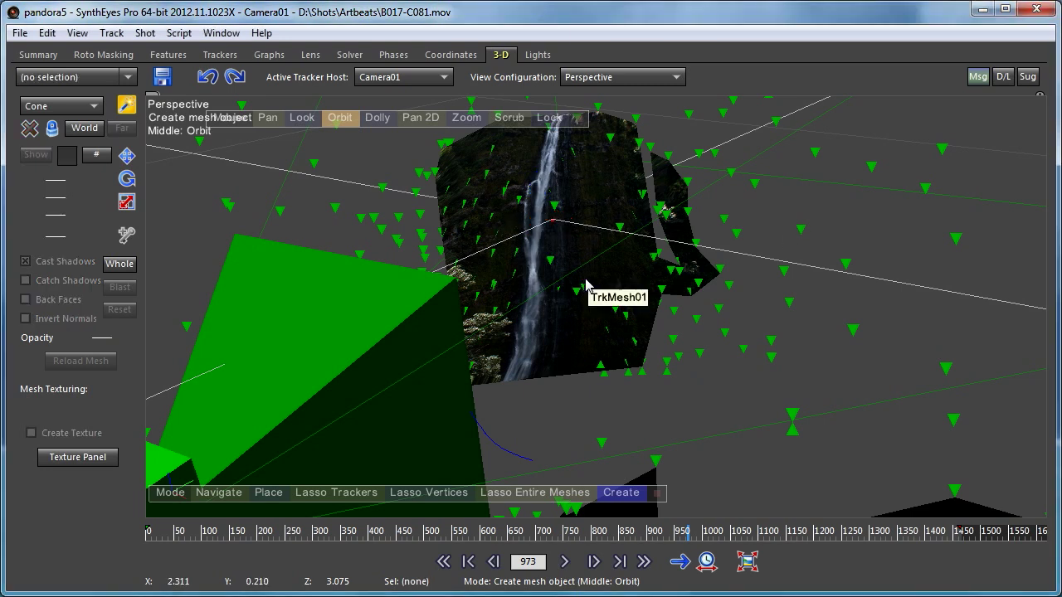
{"action": "left_click", "coordinate": [550, 119]}
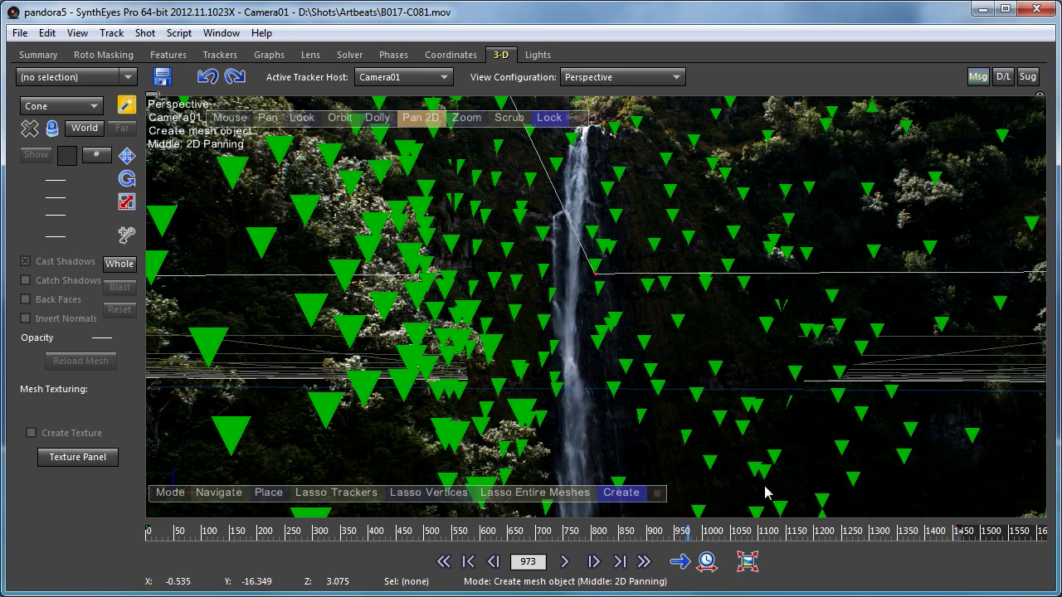
{"action": "left_click_drag", "start_coordinate": [899, 537], "coordinate": [969, 529]}
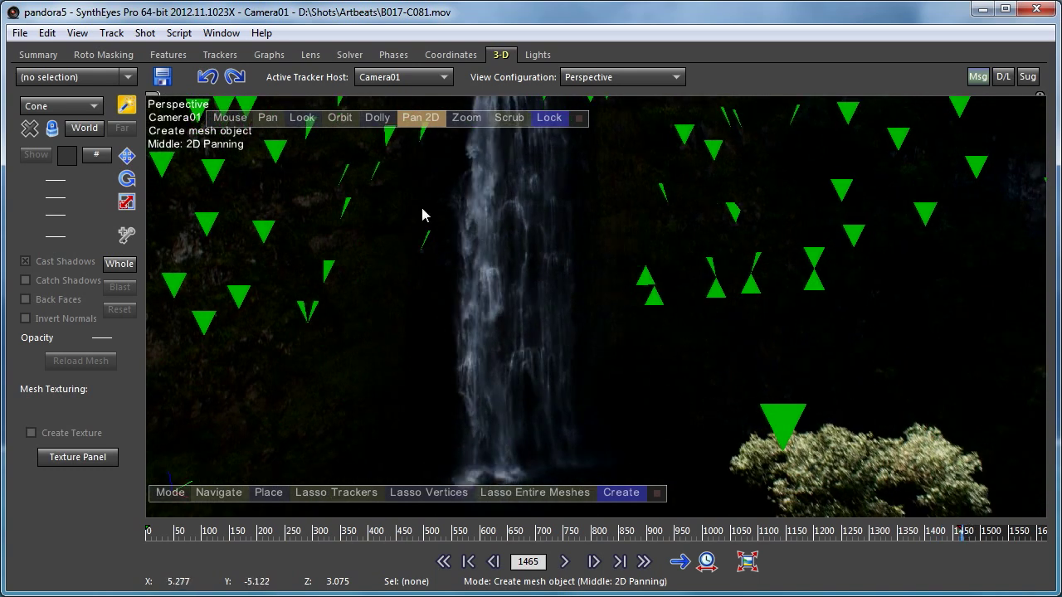
{"action": "right_click", "coordinate": [437, 155]}
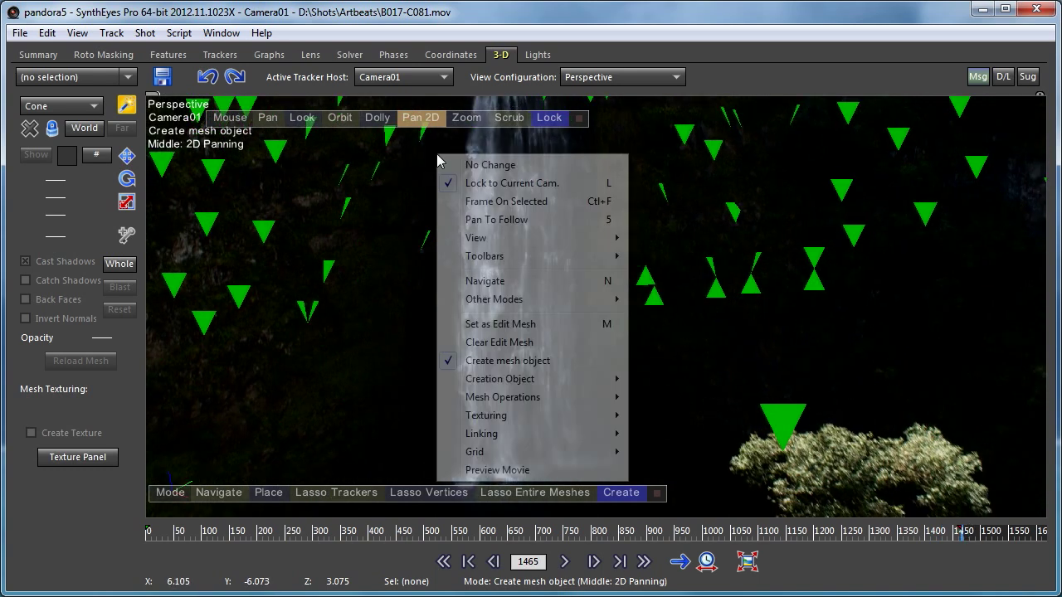
{"action": "mouse_move", "coordinate": [568, 456]}
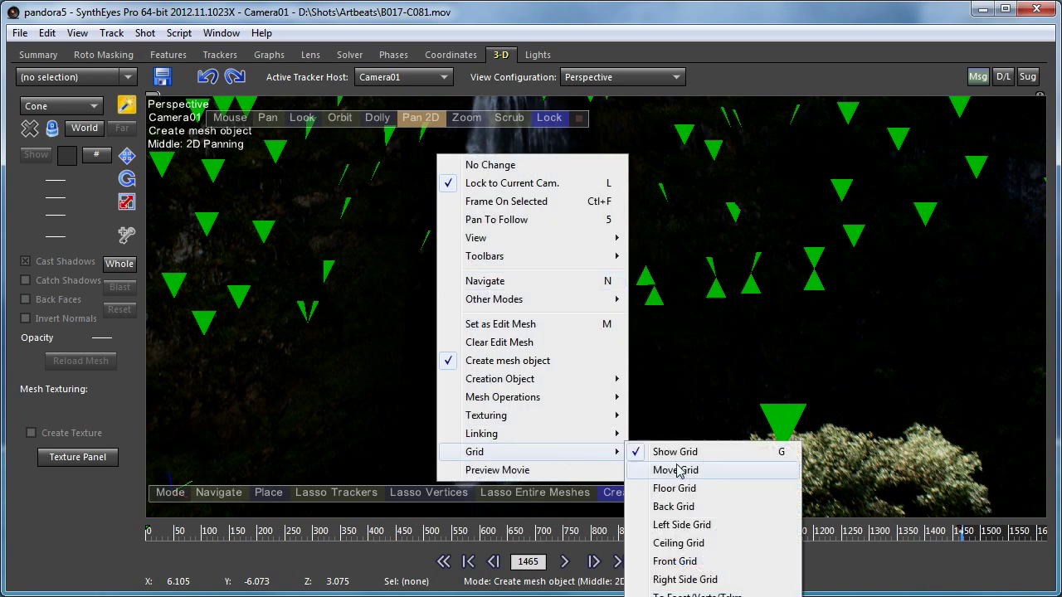
{"action": "left_click", "coordinate": [676, 472]}
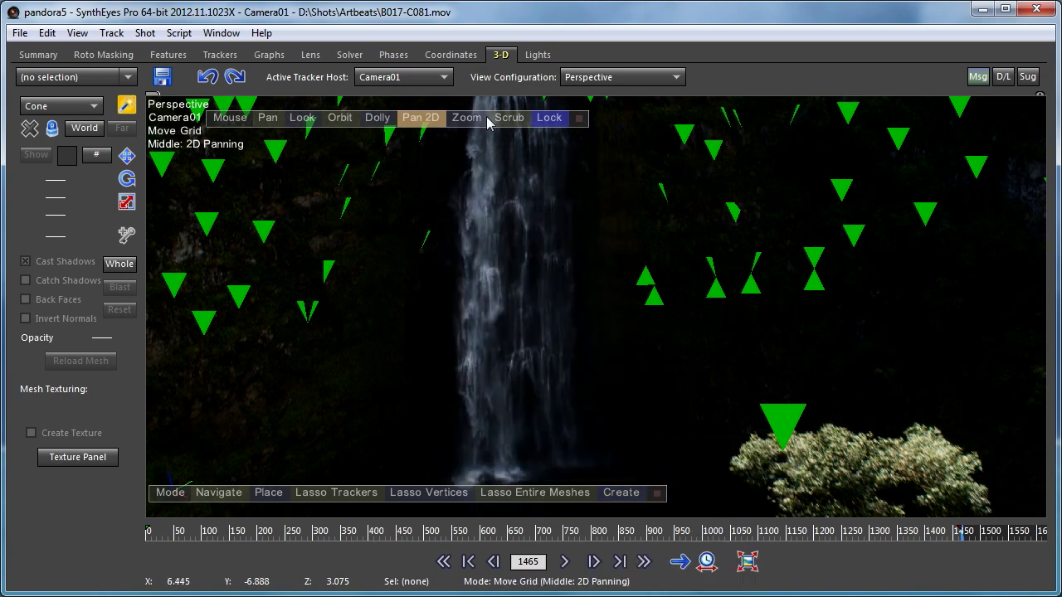
Add a moving object to the shot in the Quad Perspective layout and scrub to frame 895 to check it
{"action": "left_click", "coordinate": [620, 77]}
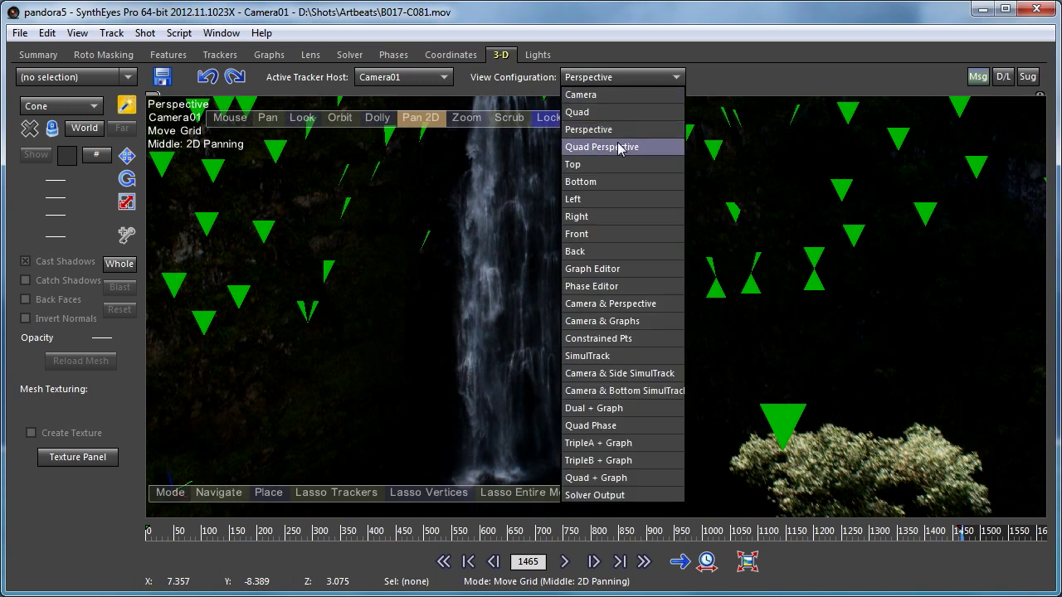
{"action": "left_click", "coordinate": [573, 147]}
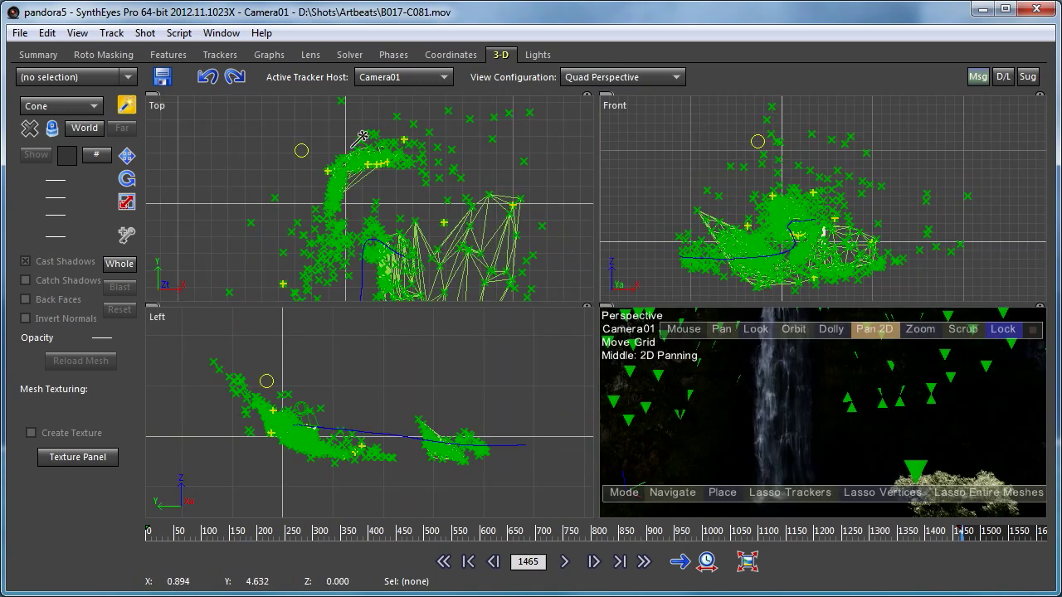
{"action": "scroll", "coordinate": [382, 203], "scroll_direction": "down", "scroll_amount": 5}
{"action": "scroll", "coordinate": [390, 207], "scroll_direction": "up", "scroll_amount": 5}
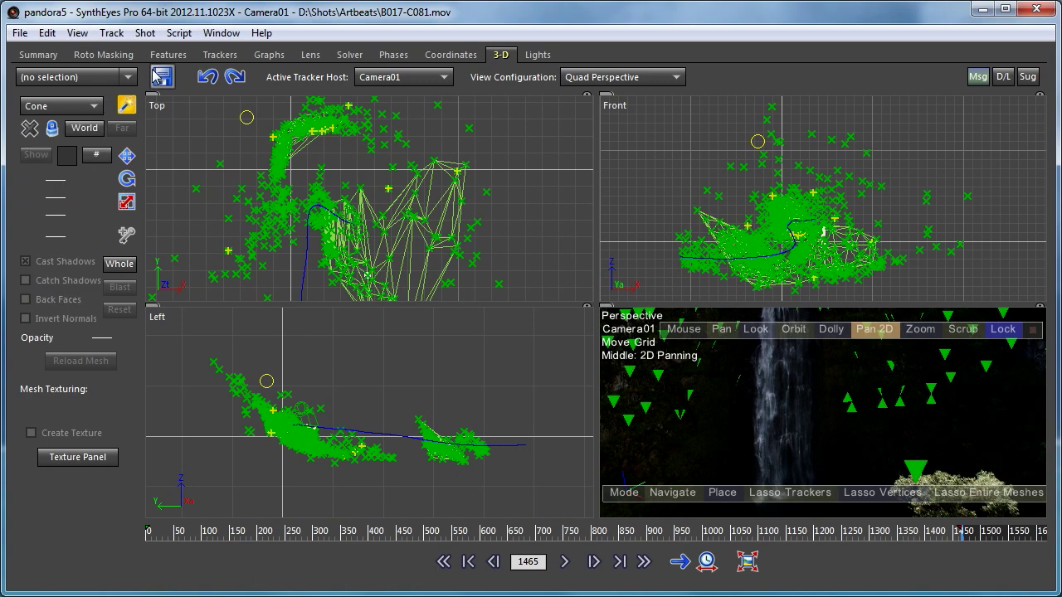
{"action": "left_click", "coordinate": [144, 33]}
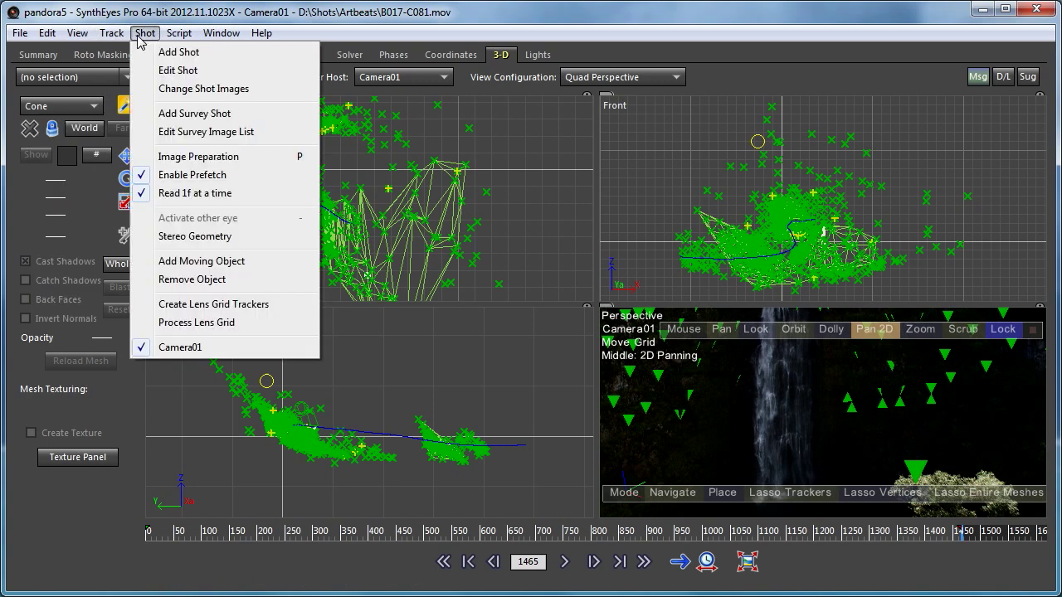
{"action": "left_click", "coordinate": [177, 264]}
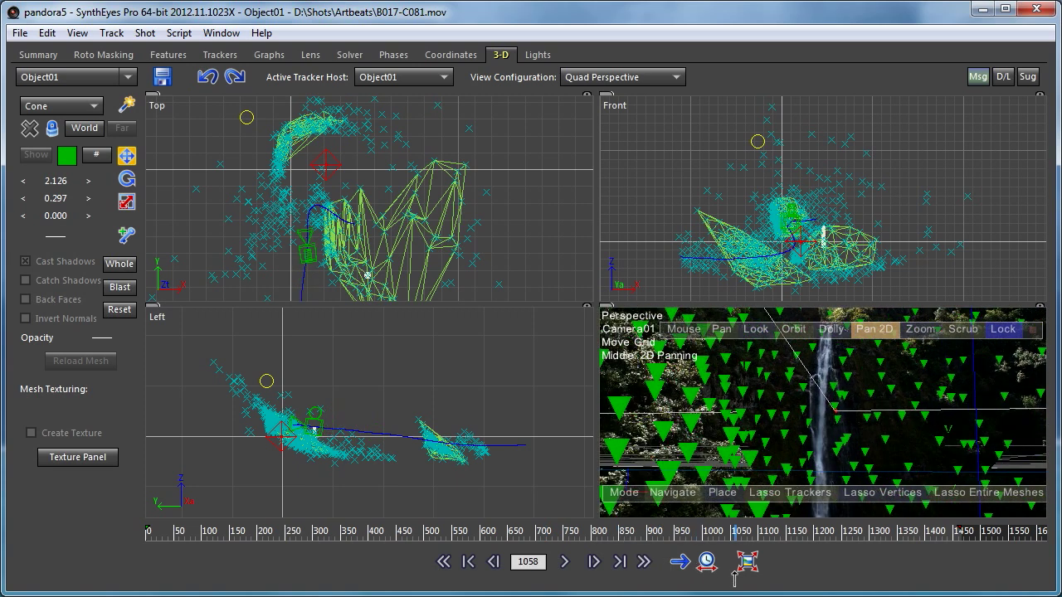
{"action": "left_click_drag", "start_coordinate": [721, 586], "coordinate": [644, 588]}
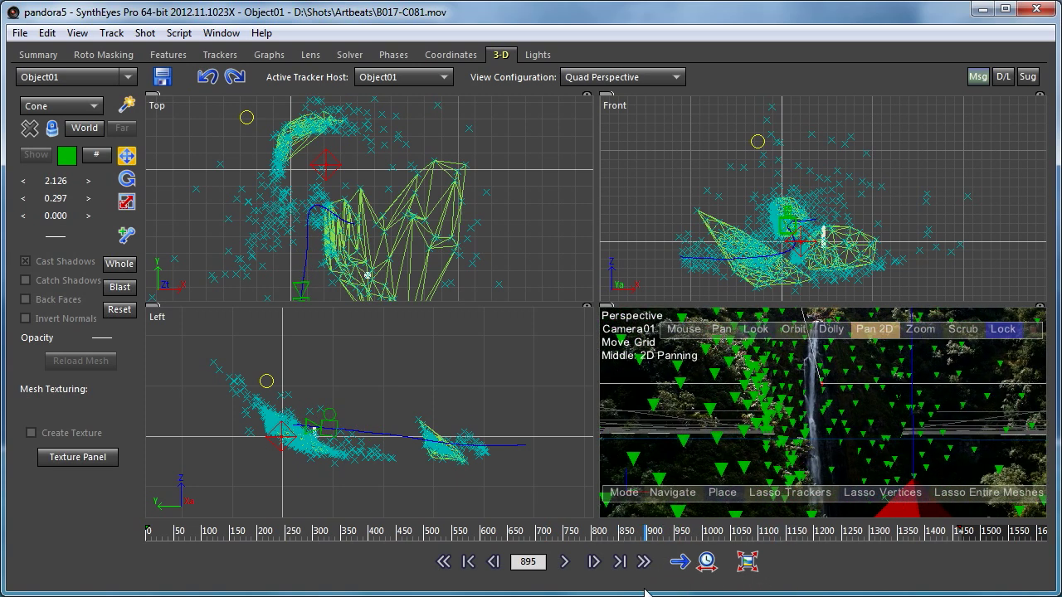
Create a Matrix mesh about 3.016 by 2.522 over the moving object in the Top view and set its height to 7.588
{"action": "left_click", "coordinate": [93, 108]}
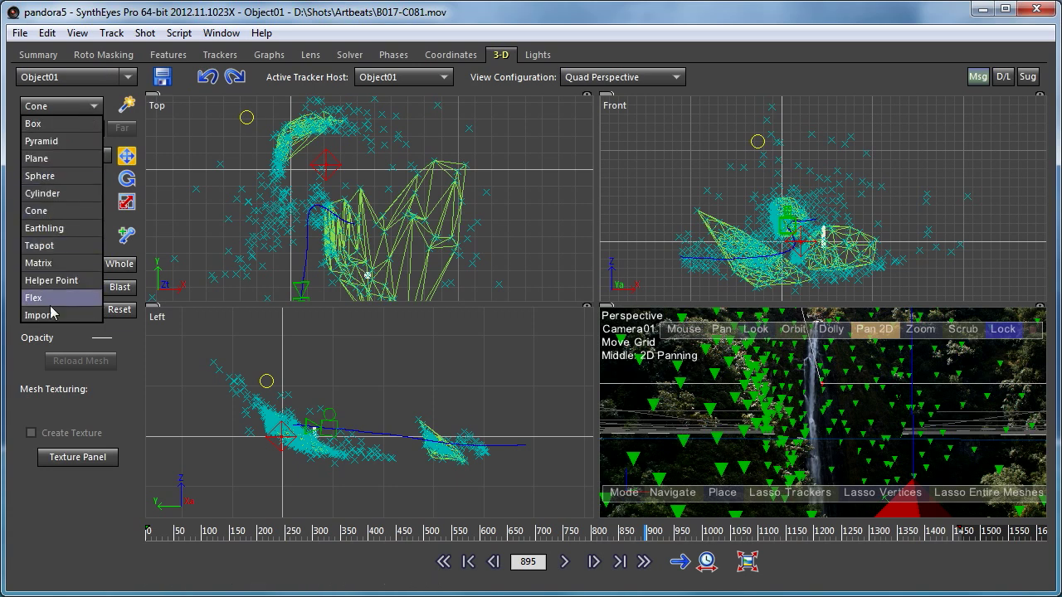
{"action": "left_click", "coordinate": [48, 210]}
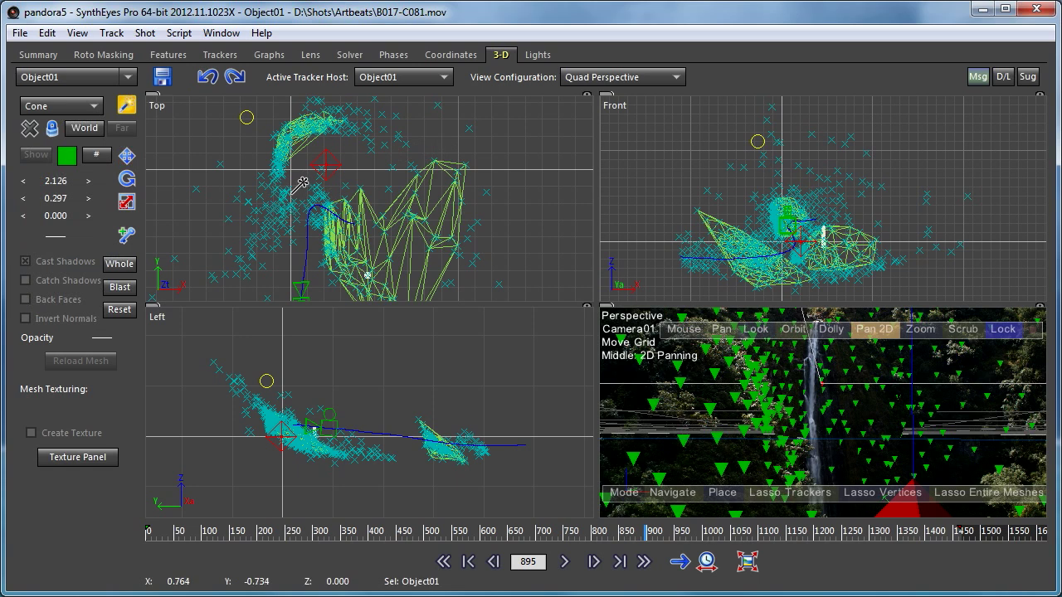
{"action": "left_click", "coordinate": [303, 185]}
{"action": "left_click_drag", "start_coordinate": [303, 185], "coordinate": [354, 143]}
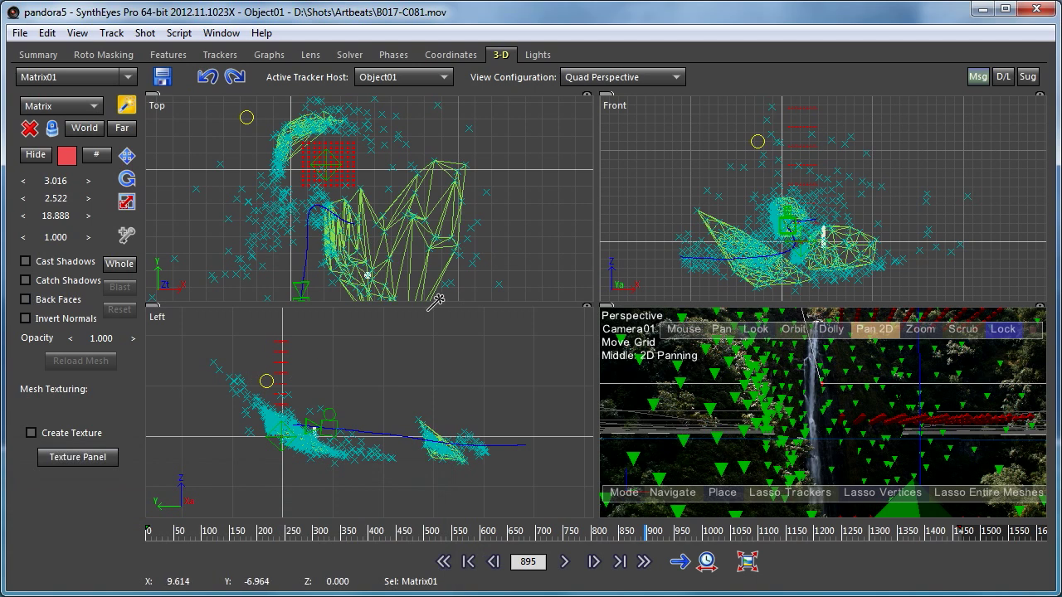
{"action": "left_click", "coordinate": [126, 202]}
{"action": "left_click_drag", "start_coordinate": [75, 224], "coordinate": [417, 44]}
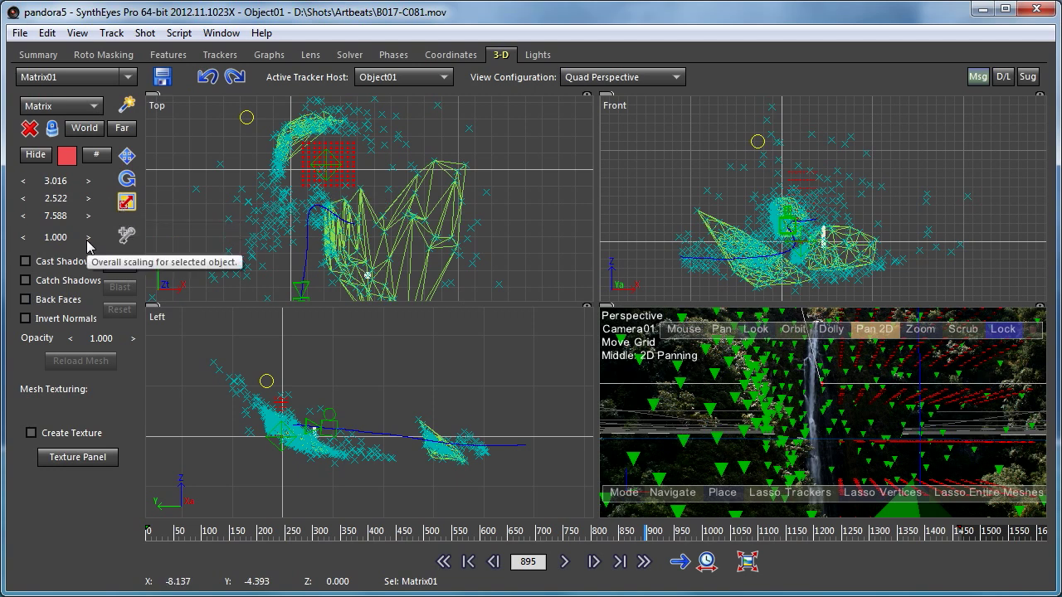
Set the matrix's third segment count to 15 and the matrix-object point size preference to 7.950, working in the Perspective layout
{"action": "left_click", "coordinate": [94, 155]}
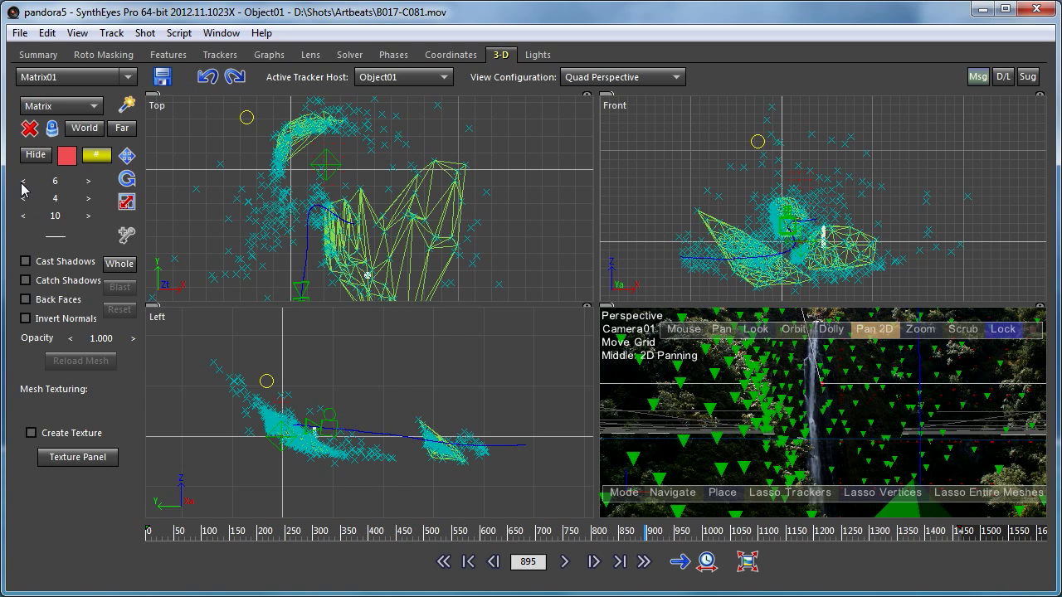
{"action": "left_click", "coordinate": [88, 215]}
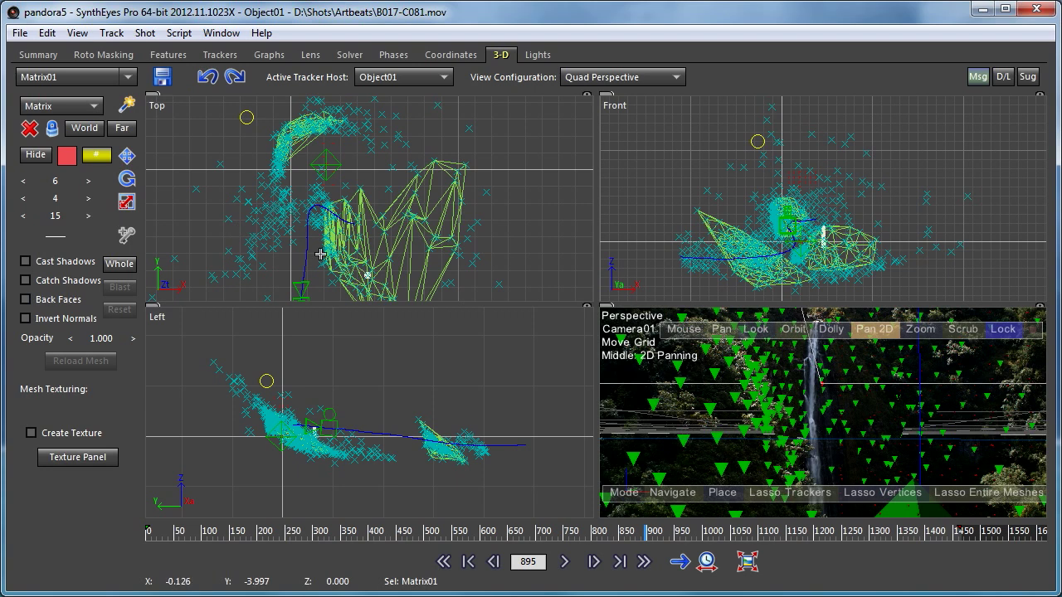
{"action": "left_click", "coordinate": [591, 77]}
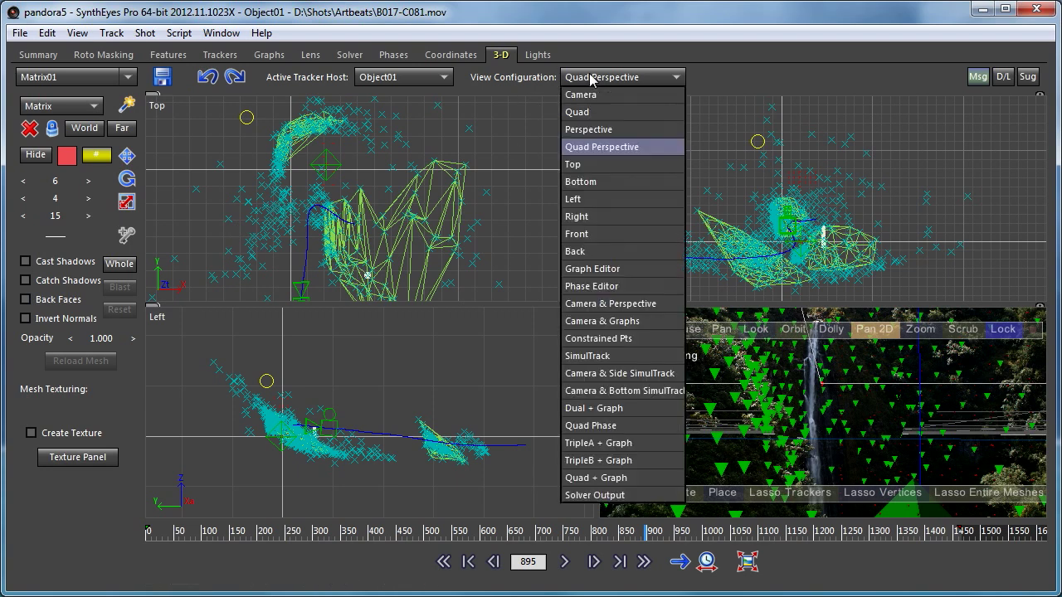
{"action": "left_click", "coordinate": [579, 131]}
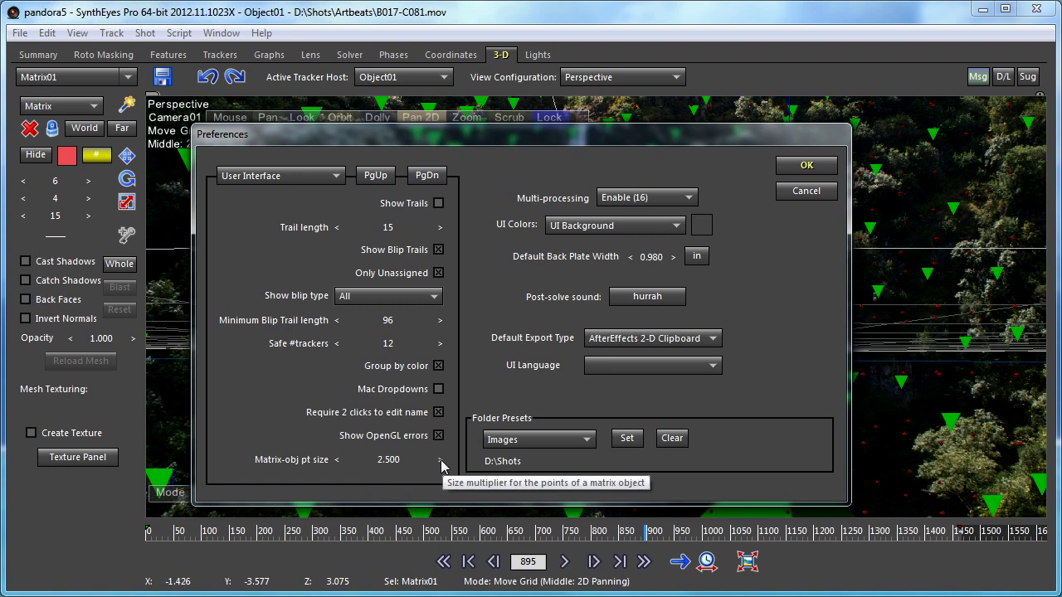
{"action": "left_click", "coordinate": [440, 459]}
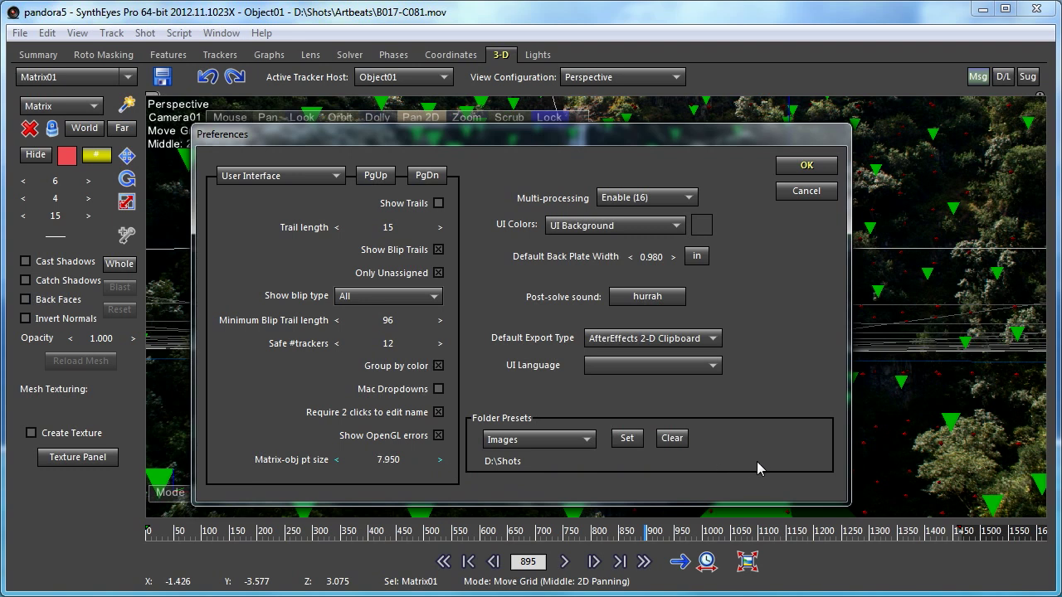
{"action": "left_click", "coordinate": [784, 166]}
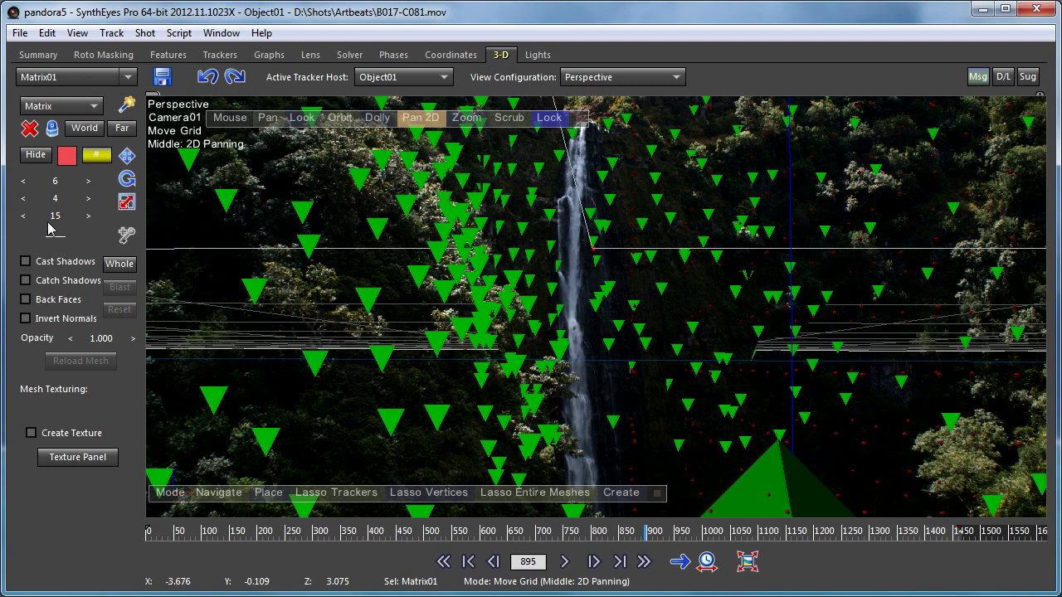
Set the matrix's third segment count to 14 and check its placement in the shot at frames 441, 0 and 1465
{"action": "left_click", "coordinate": [23, 215]}
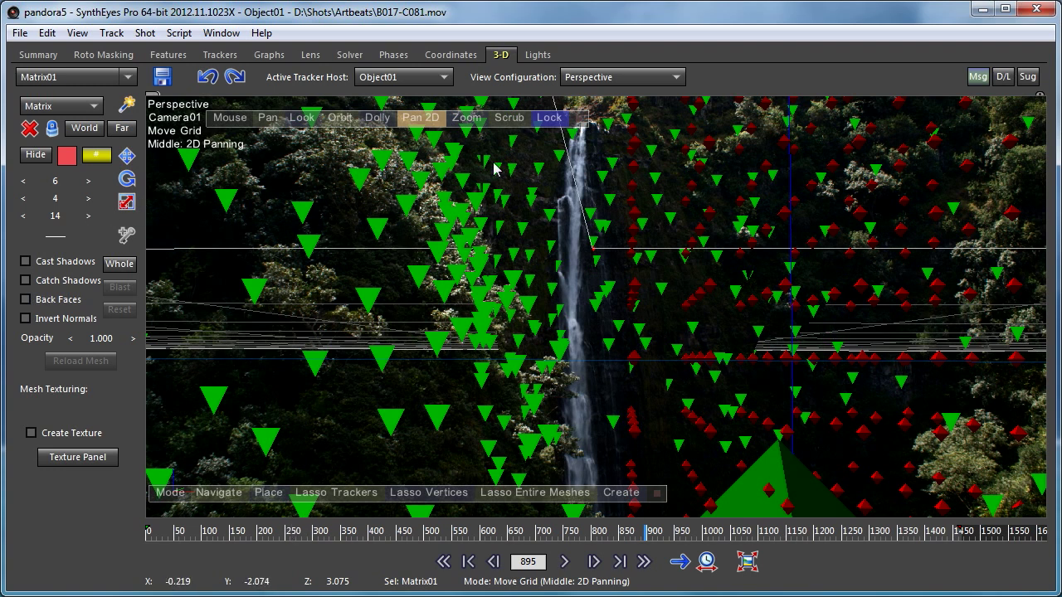
{"action": "left_click_drag", "start_coordinate": [373, 531], "coordinate": [391, 562]}
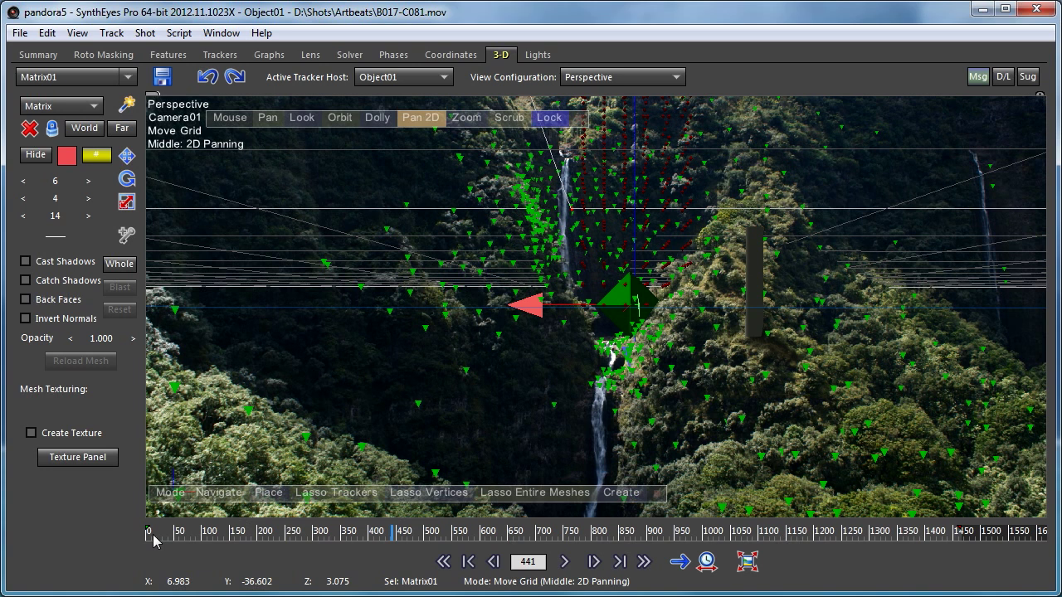
{"action": "left_click_drag", "start_coordinate": [153, 535], "coordinate": [139, 535]}
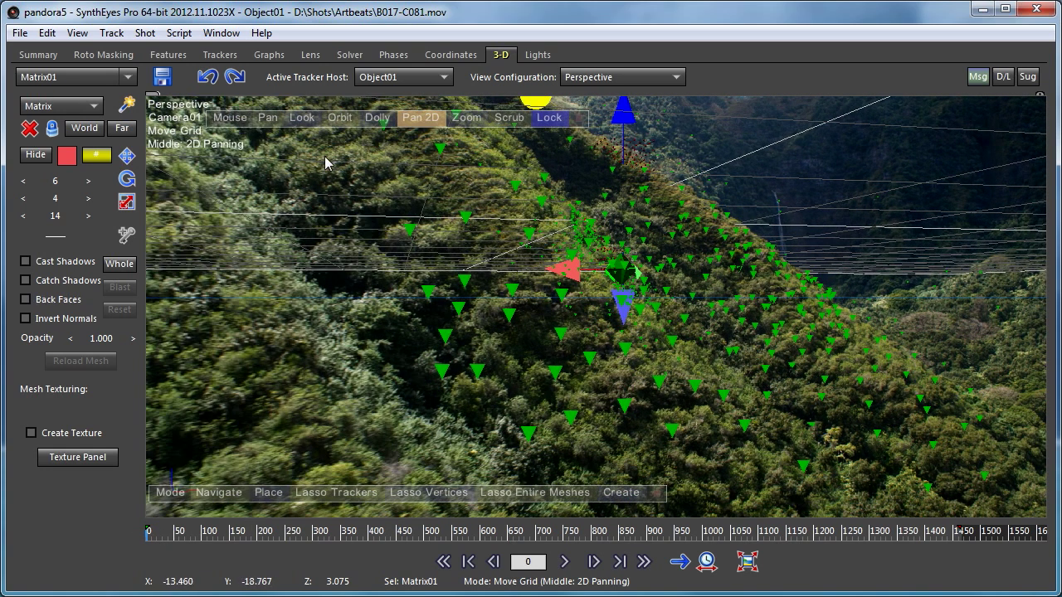
{"action": "left_click", "coordinate": [960, 535]}
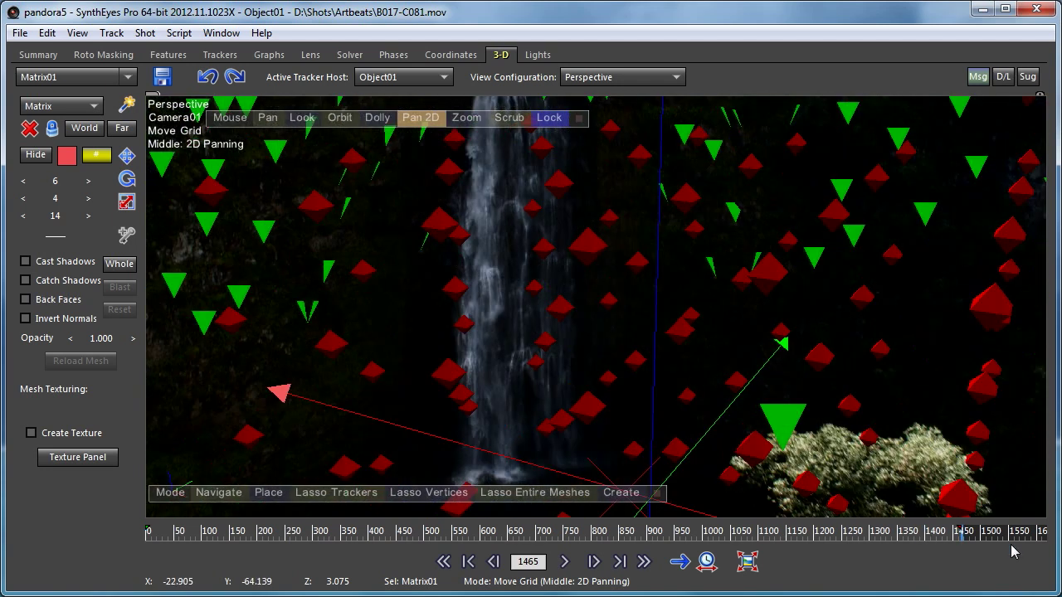
Return to the Quad Perspective layout, activate rotation for the matrix and lock the selection against viewport changes
{"action": "left_click", "coordinate": [588, 79]}
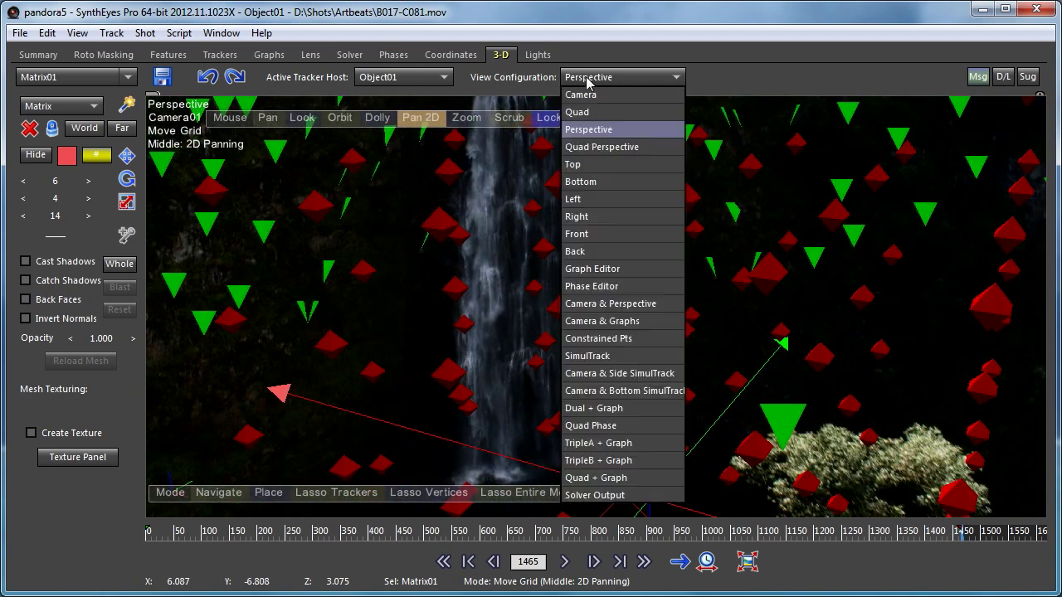
{"action": "left_click", "coordinate": [597, 145]}
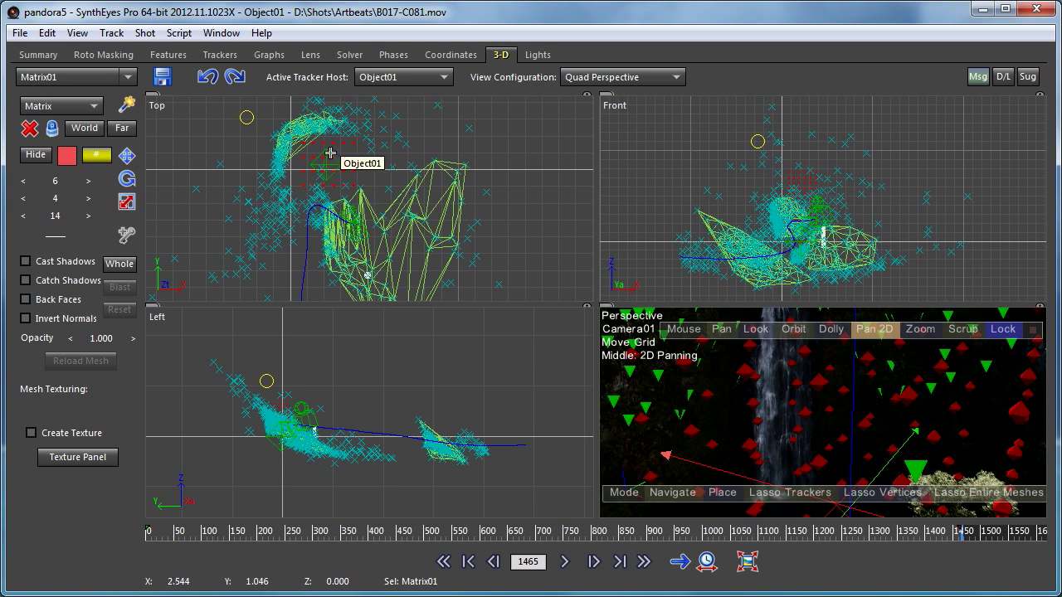
{"action": "left_click", "coordinate": [127, 179]}
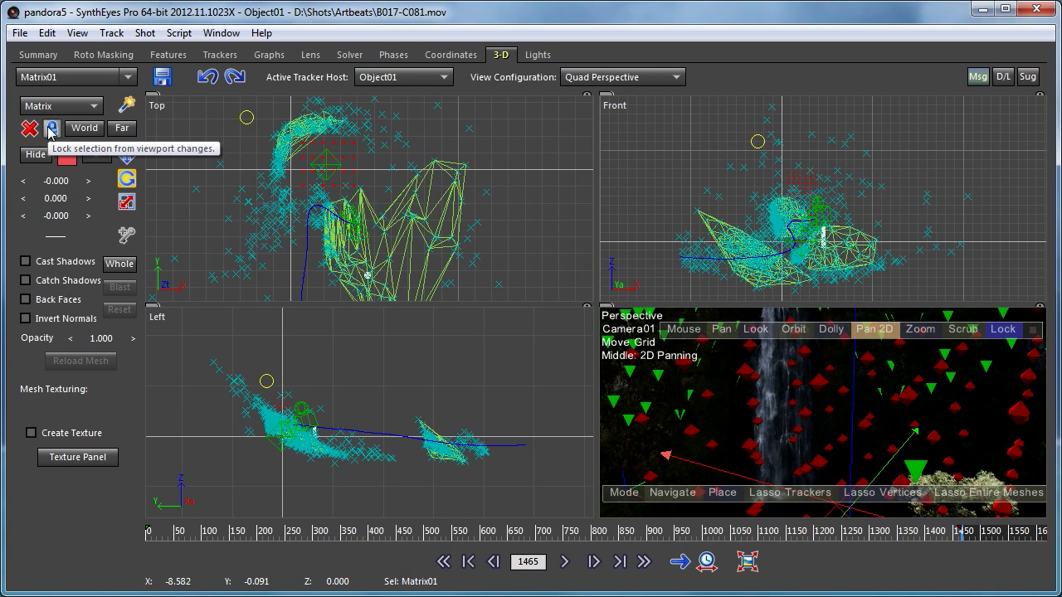
{"action": "left_click", "coordinate": [52, 127]}
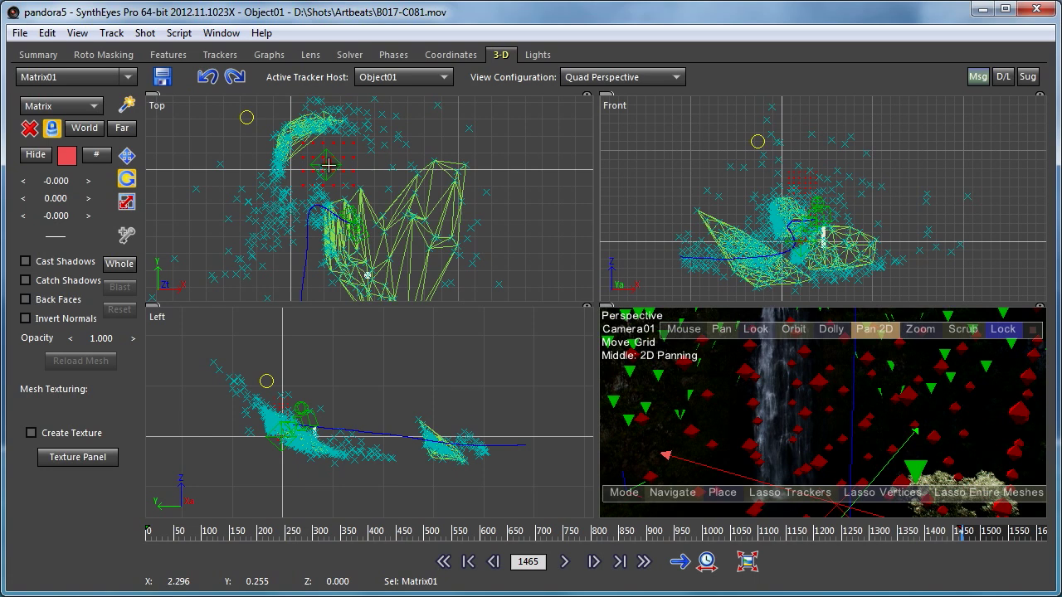
Try rotating the matrix itself to about -34.667 degrees in the Top view at frame 1465, and undo the rotation
{"action": "left_click_drag", "start_coordinate": [328, 168], "coordinate": [273, 0]}
{"action": "left_click_drag", "start_coordinate": [253, 596], "coordinate": [229, 596]}
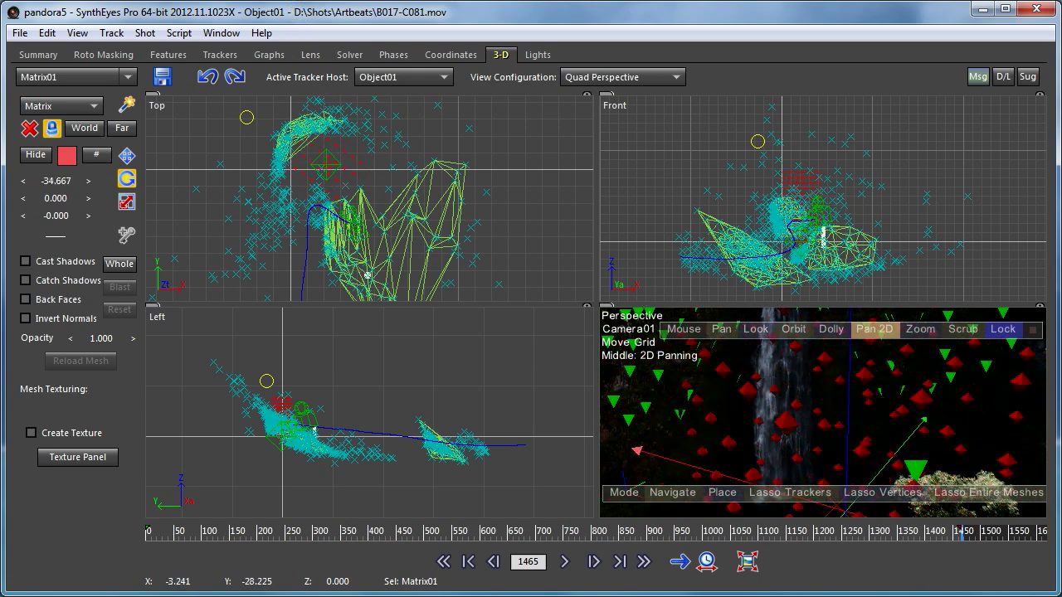
{"action": "mouse_move", "coordinate": [956, 535]}
{"action": "left_mouse_down"}
{"action": "mouse_move", "coordinate": [860, 520]}
{"action": "mouse_move", "coordinate": [962, 525]}
{"action": "left_mouse_up"}
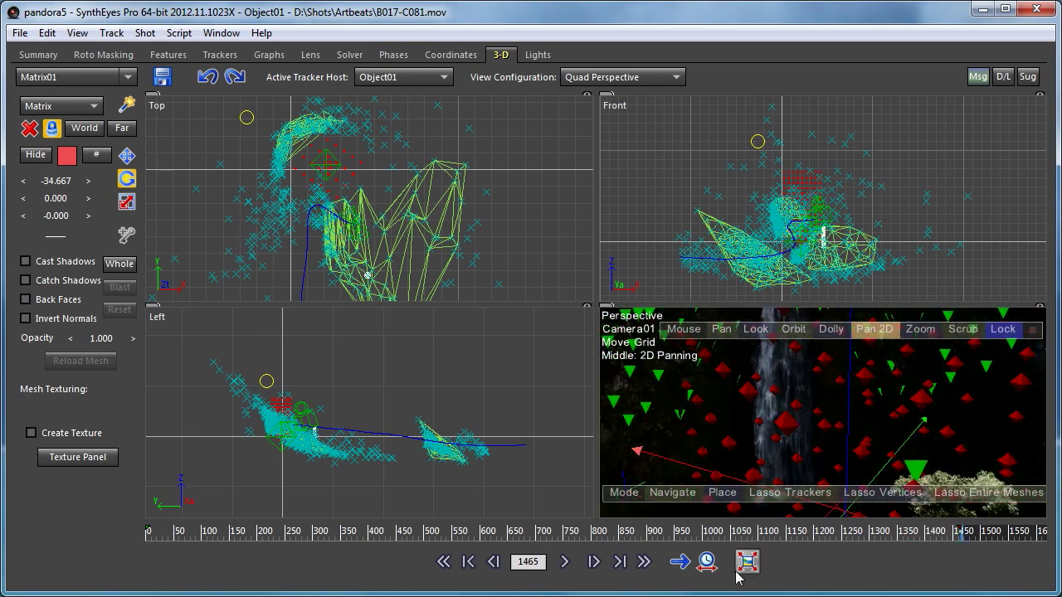
{"action": "left_click", "coordinate": [207, 76]}
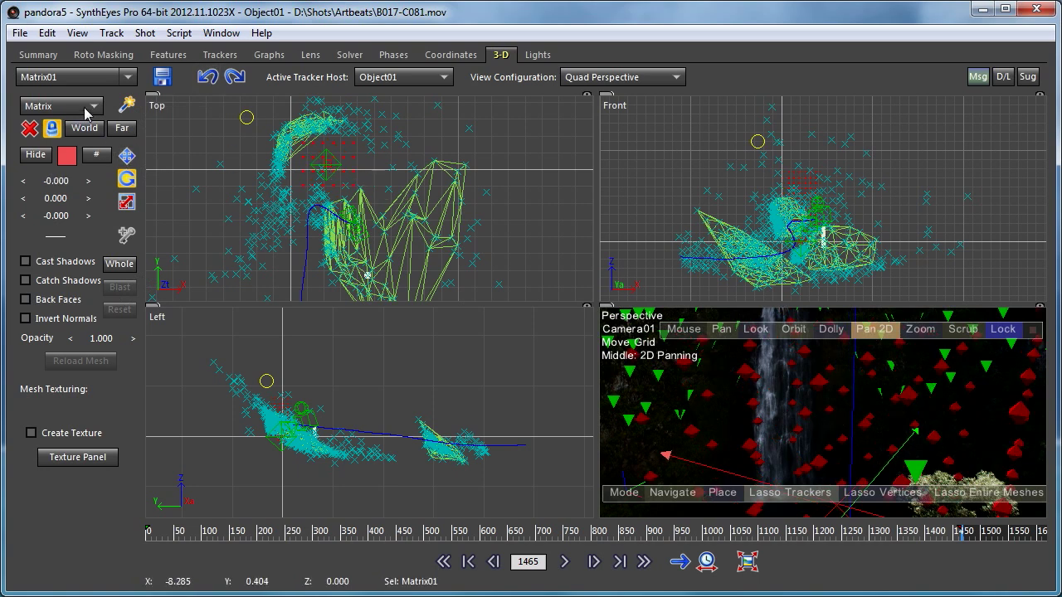
Select the moving object Object01 and rotate it to about -56 degrees in the Top view at frame 1465
{"action": "left_click", "coordinate": [112, 77]}
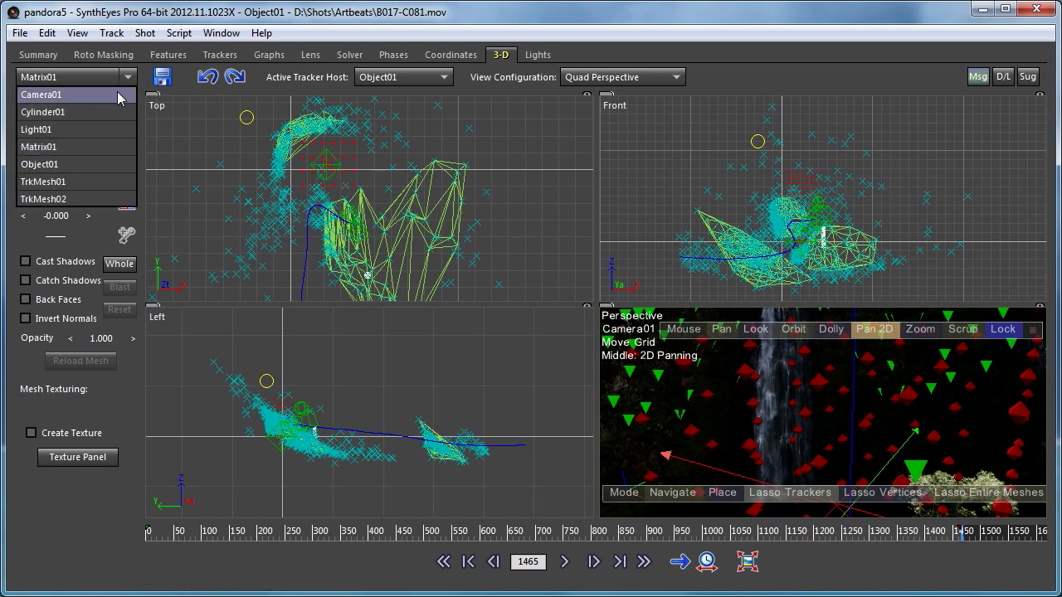
{"action": "left_click", "coordinate": [99, 164]}
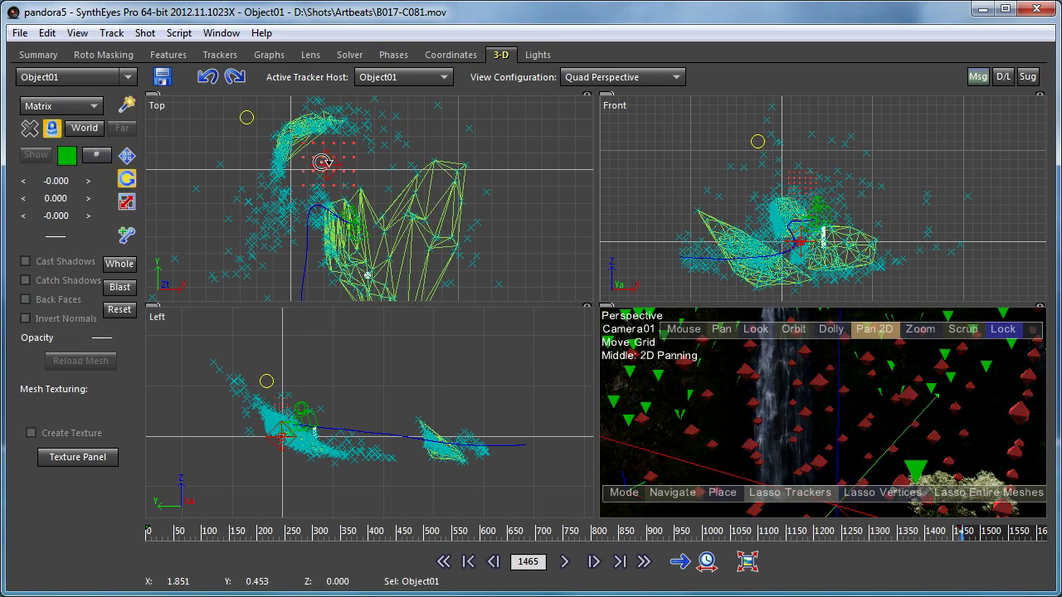
{"action": "mouse_move", "coordinate": [324, 165]}
{"action": "left_mouse_down"}
{"action": "mouse_move", "coordinate": [331, 191]}
{"action": "mouse_move", "coordinate": [346, 73]}
{"action": "left_mouse_up"}
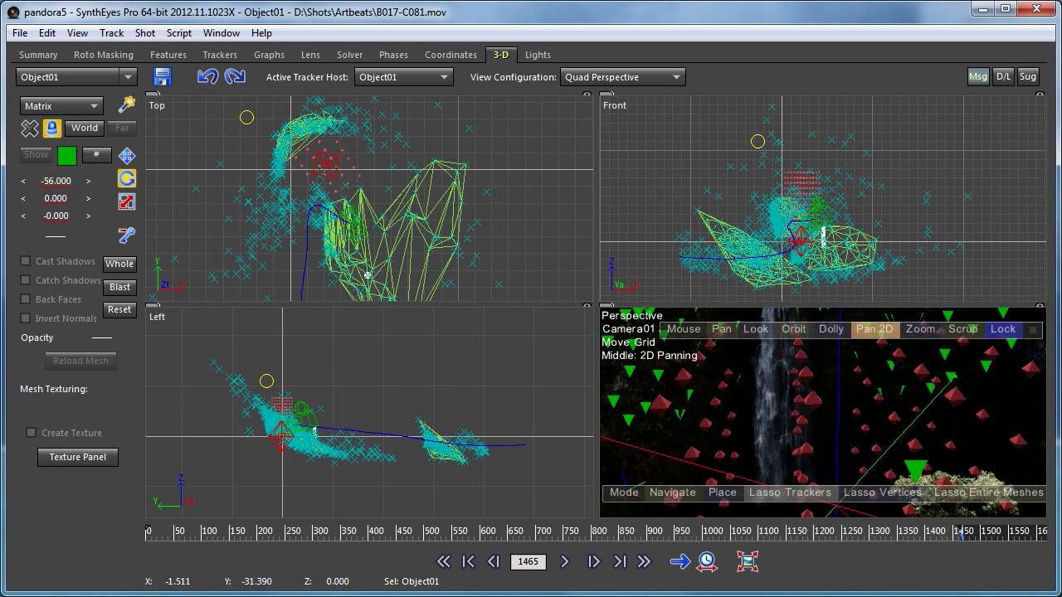
Scrub through the shot in the Perspective layout, checking the rotating object and matrix at frames 365, 248 and 695
{"action": "left_click_drag", "start_coordinate": [960, 537], "coordinate": [349, 533]}
{"action": "left_click", "coordinate": [578, 78]}
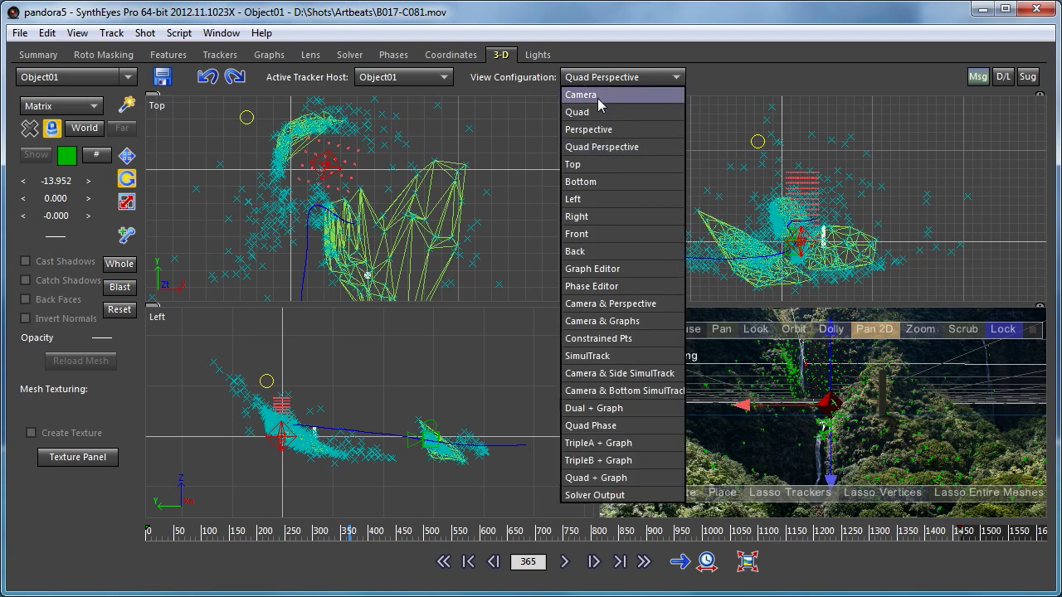
{"action": "left_click", "coordinate": [591, 129]}
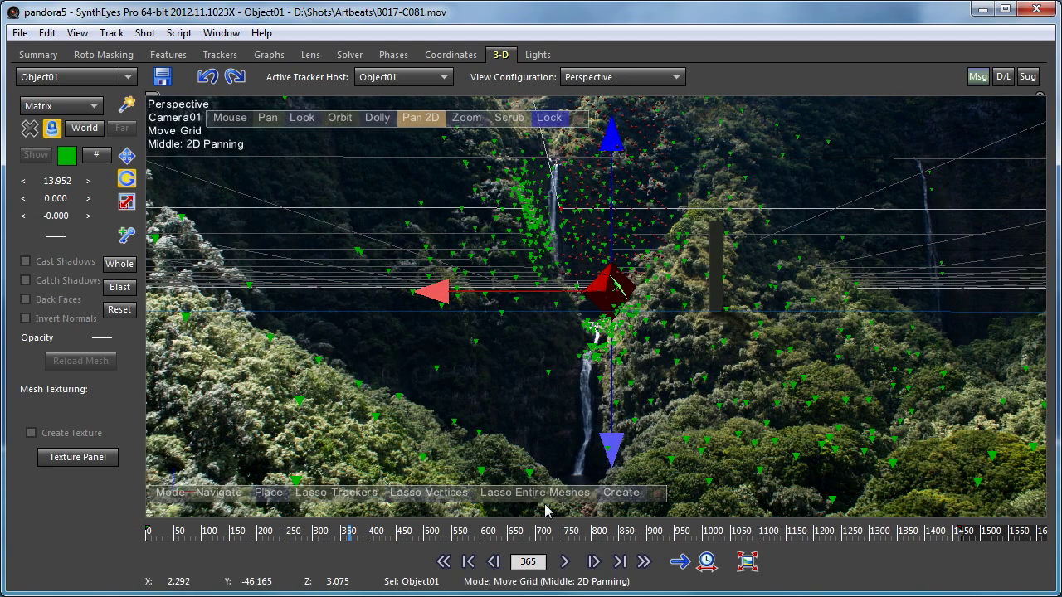
{"action": "left_click", "coordinate": [174, 535]}
{"action": "mouse_move", "coordinate": [175, 534]}
{"action": "left_mouse_down"}
{"action": "mouse_move", "coordinate": [289, 535]}
{"action": "mouse_move", "coordinate": [510, 594]}
{"action": "mouse_move", "coordinate": [656, 596]}
{"action": "left_mouse_up"}
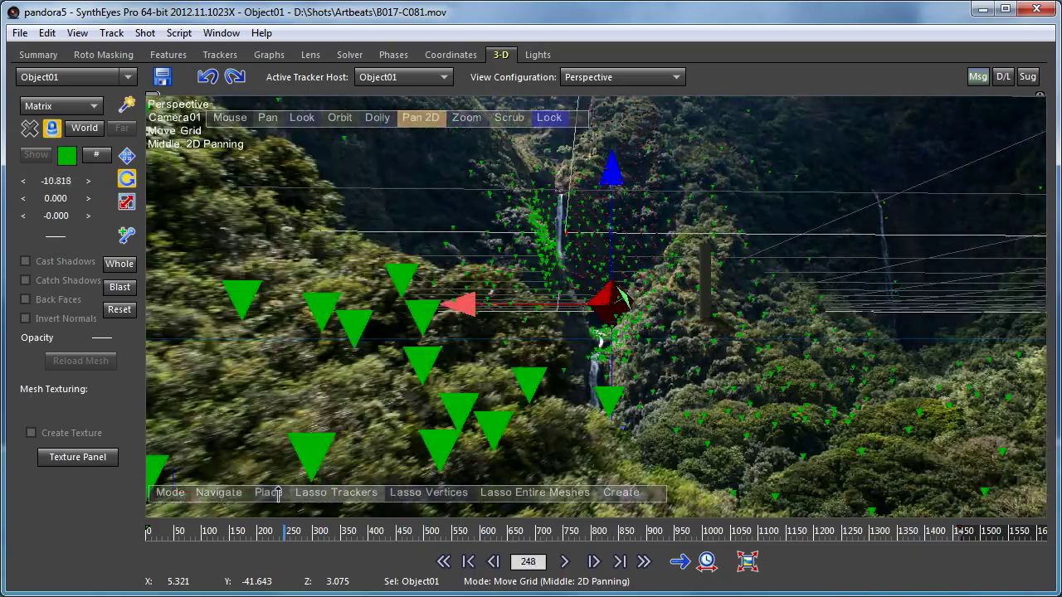
{"action": "left_click_drag", "start_coordinate": [278, 495], "coordinate": [533, 517]}
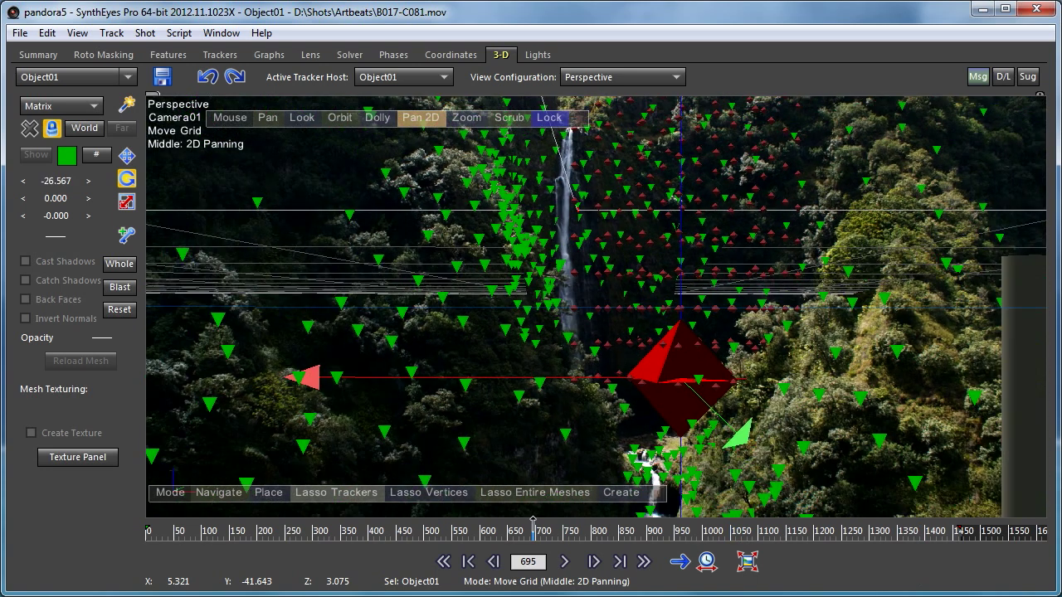
Open the preview movie settings, exclude the grid from the output and try to open the compression settings
{"action": "right_click", "coordinate": [323, 153]}
{"action": "left_click", "coordinate": [418, 476]}
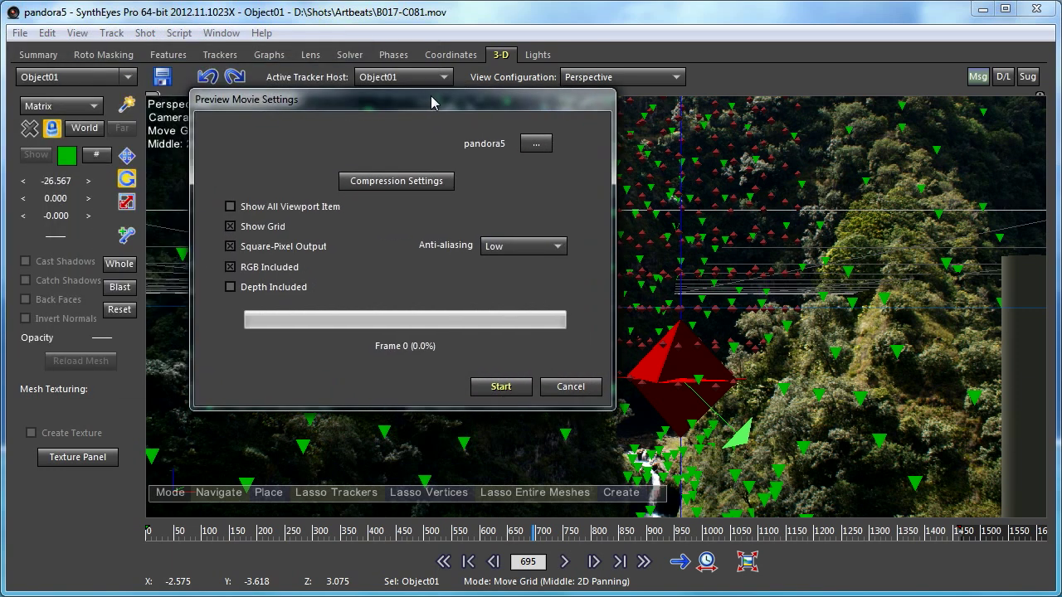
{"action": "left_click", "coordinate": [242, 225]}
{"action": "left_click", "coordinate": [430, 186]}
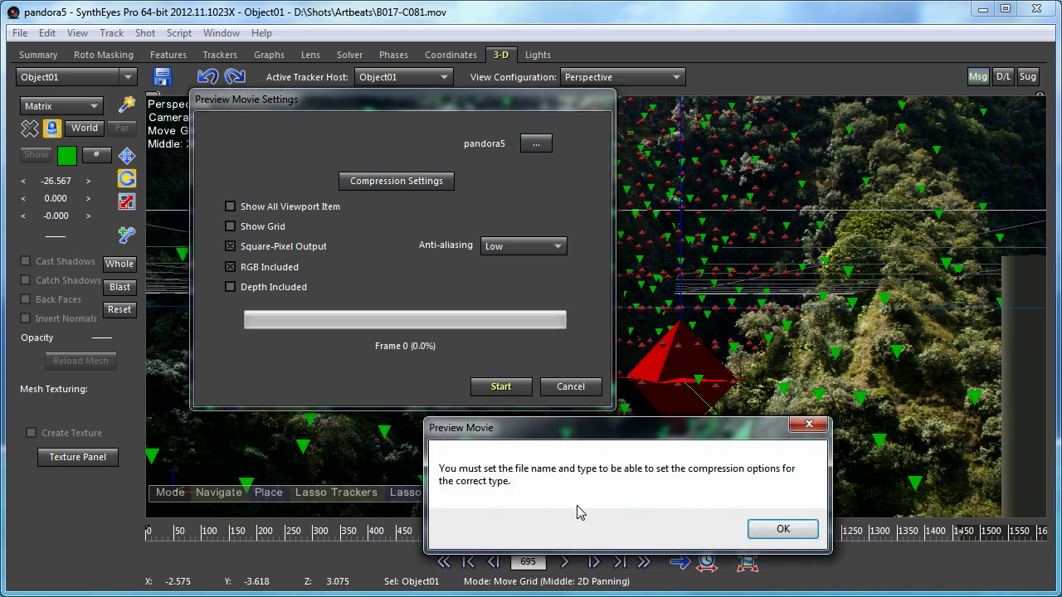
{"action": "left_click", "coordinate": [783, 528]}
Set the preview movie's output file to pandora5.avi in the Previews folder, with the AVI Movie type
{"action": "left_click", "coordinate": [536, 143]}
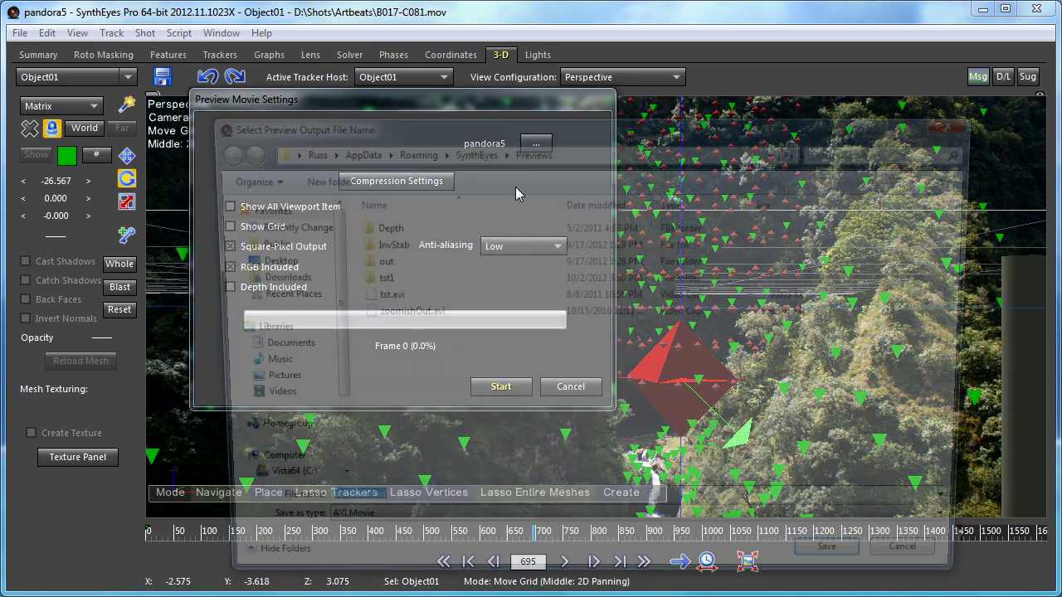
{"action": "left_click", "coordinate": [387, 532]}
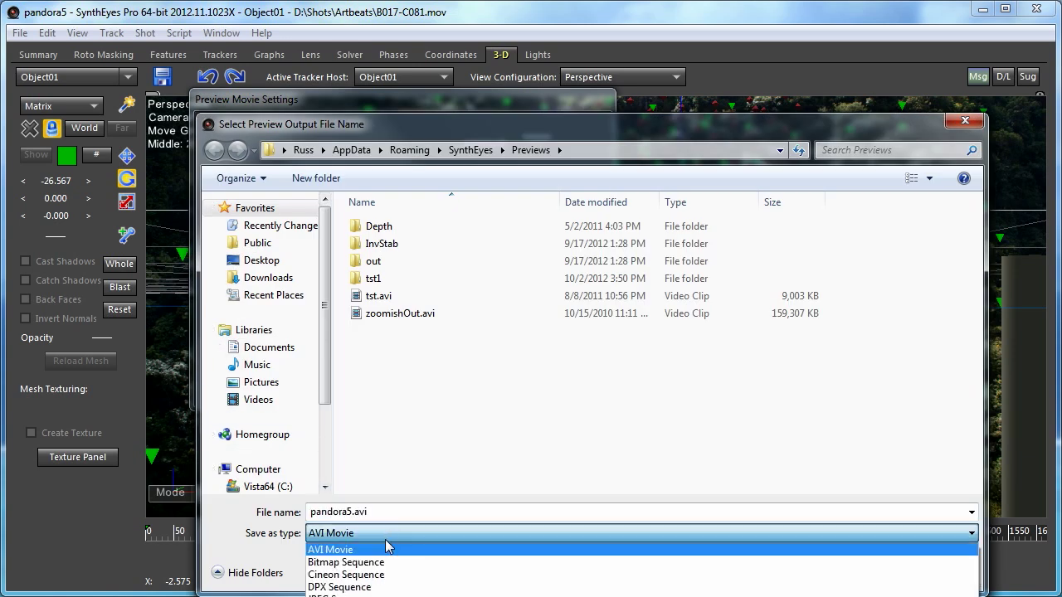
{"action": "left_click", "coordinate": [383, 549]}
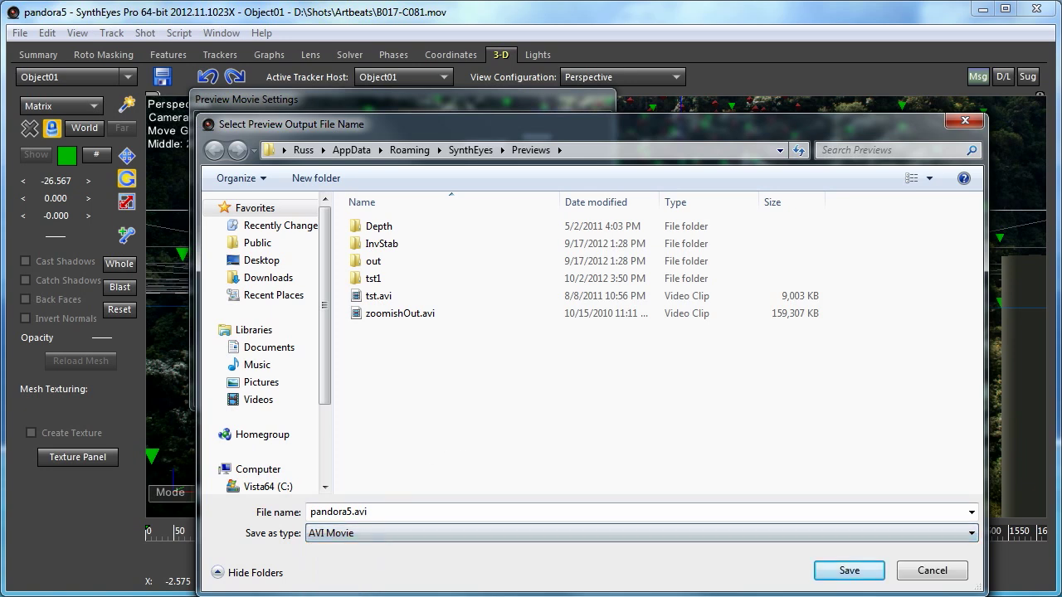
{"action": "left_click", "coordinate": [849, 571]}
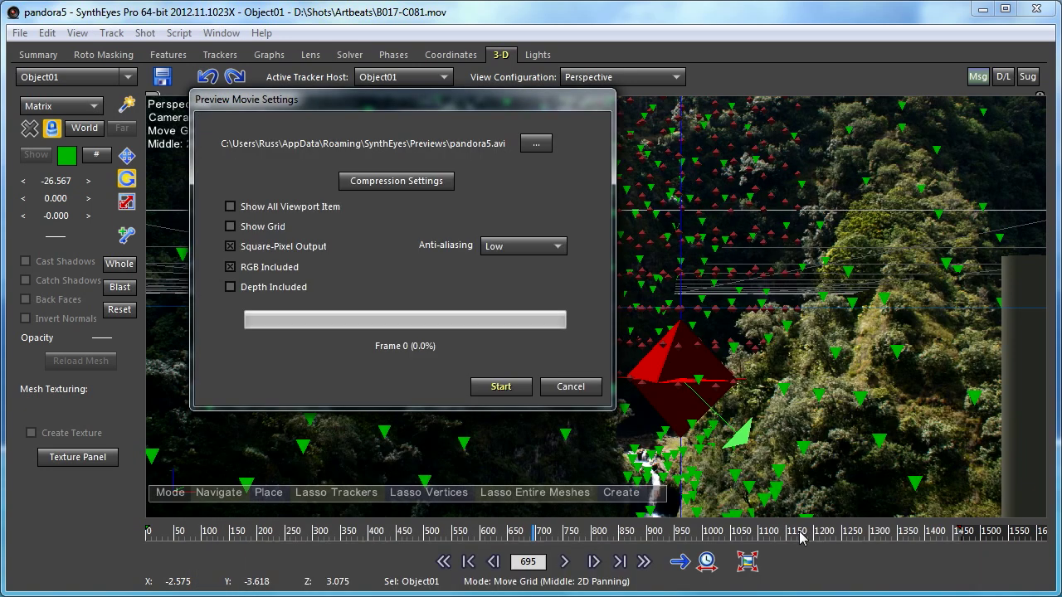
Choose the Microsoft Video 1 compressor for the preview movie
{"action": "left_click", "coordinate": [376, 180]}
{"action": "left_click", "coordinate": [346, 185]}
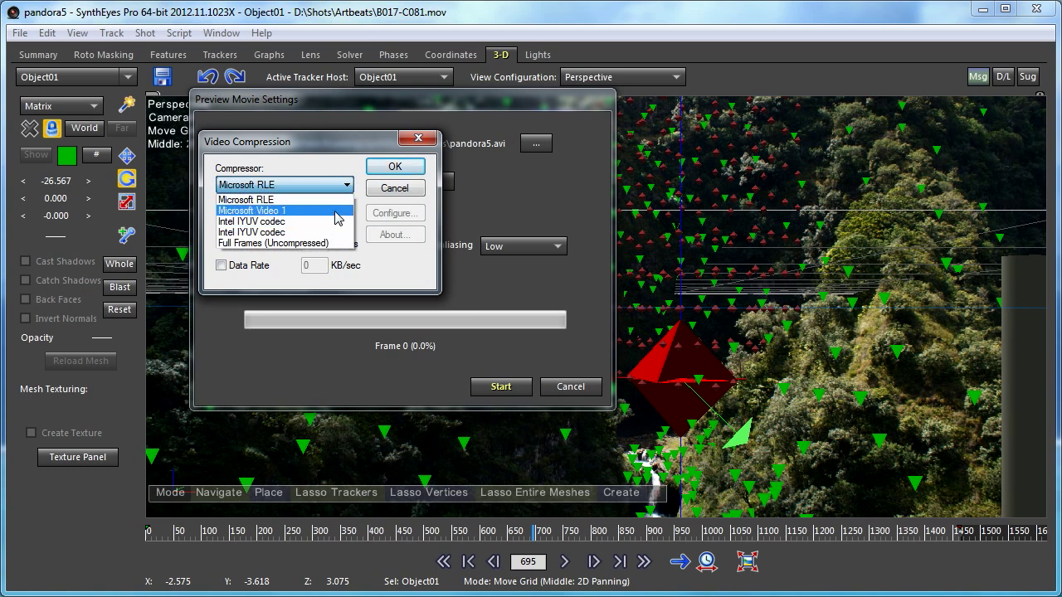
{"action": "left_click", "coordinate": [336, 210]}
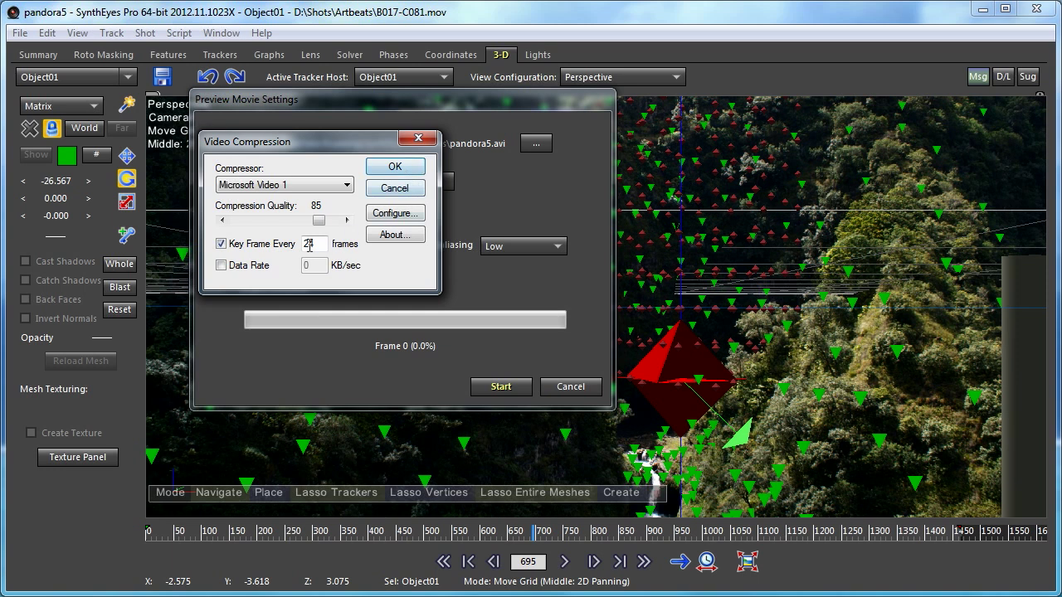
{"action": "left_click", "coordinate": [393, 167]}
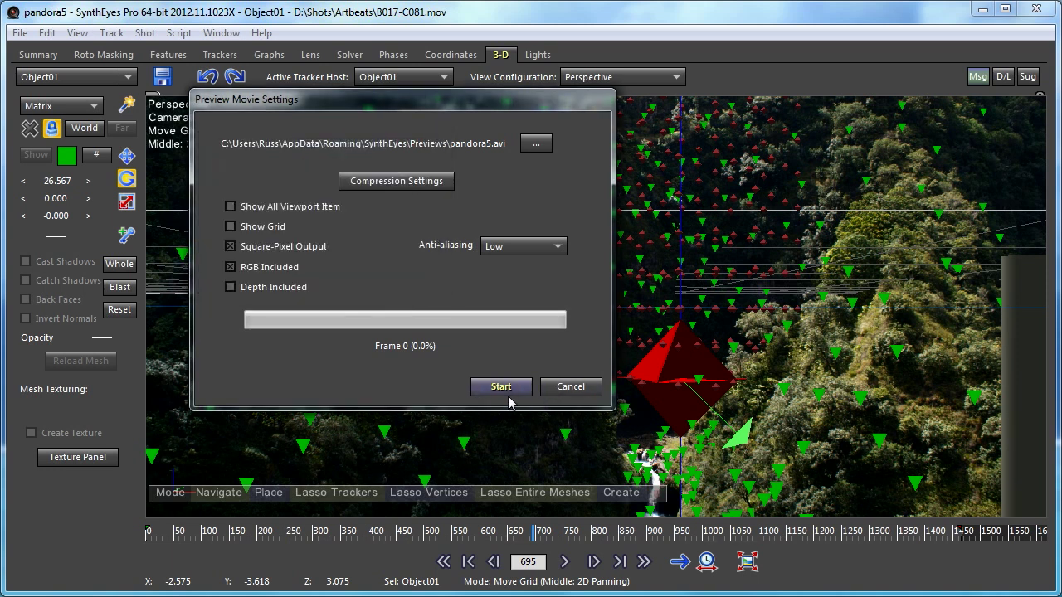
Keep the preview movie's anti-aliasing at Low and start rendering it
{"action": "left_click", "coordinate": [550, 246]}
{"action": "left_click", "coordinate": [564, 226]}
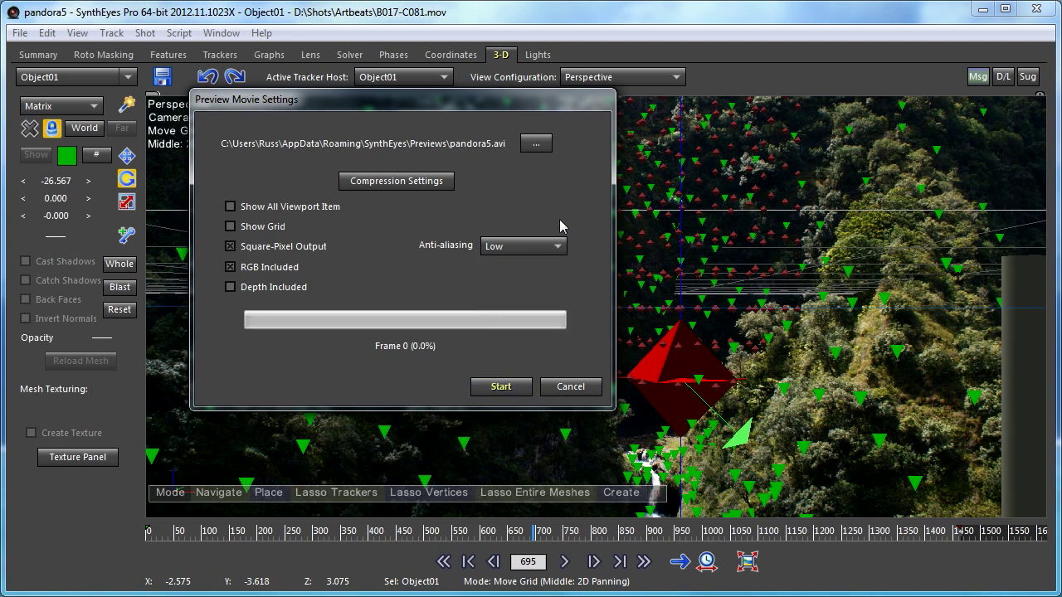
{"action": "left_click", "coordinate": [487, 389]}
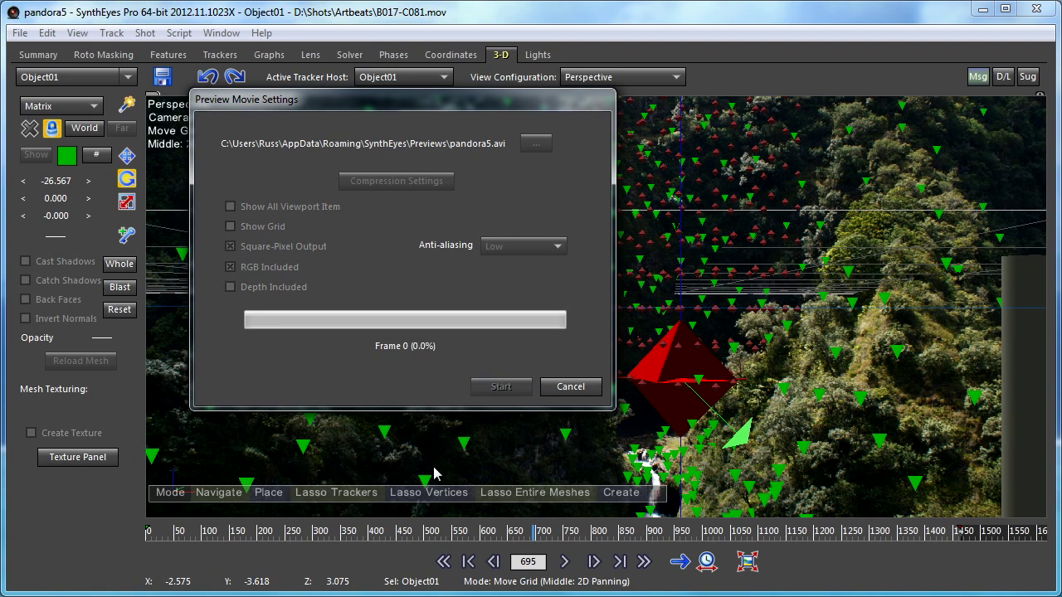